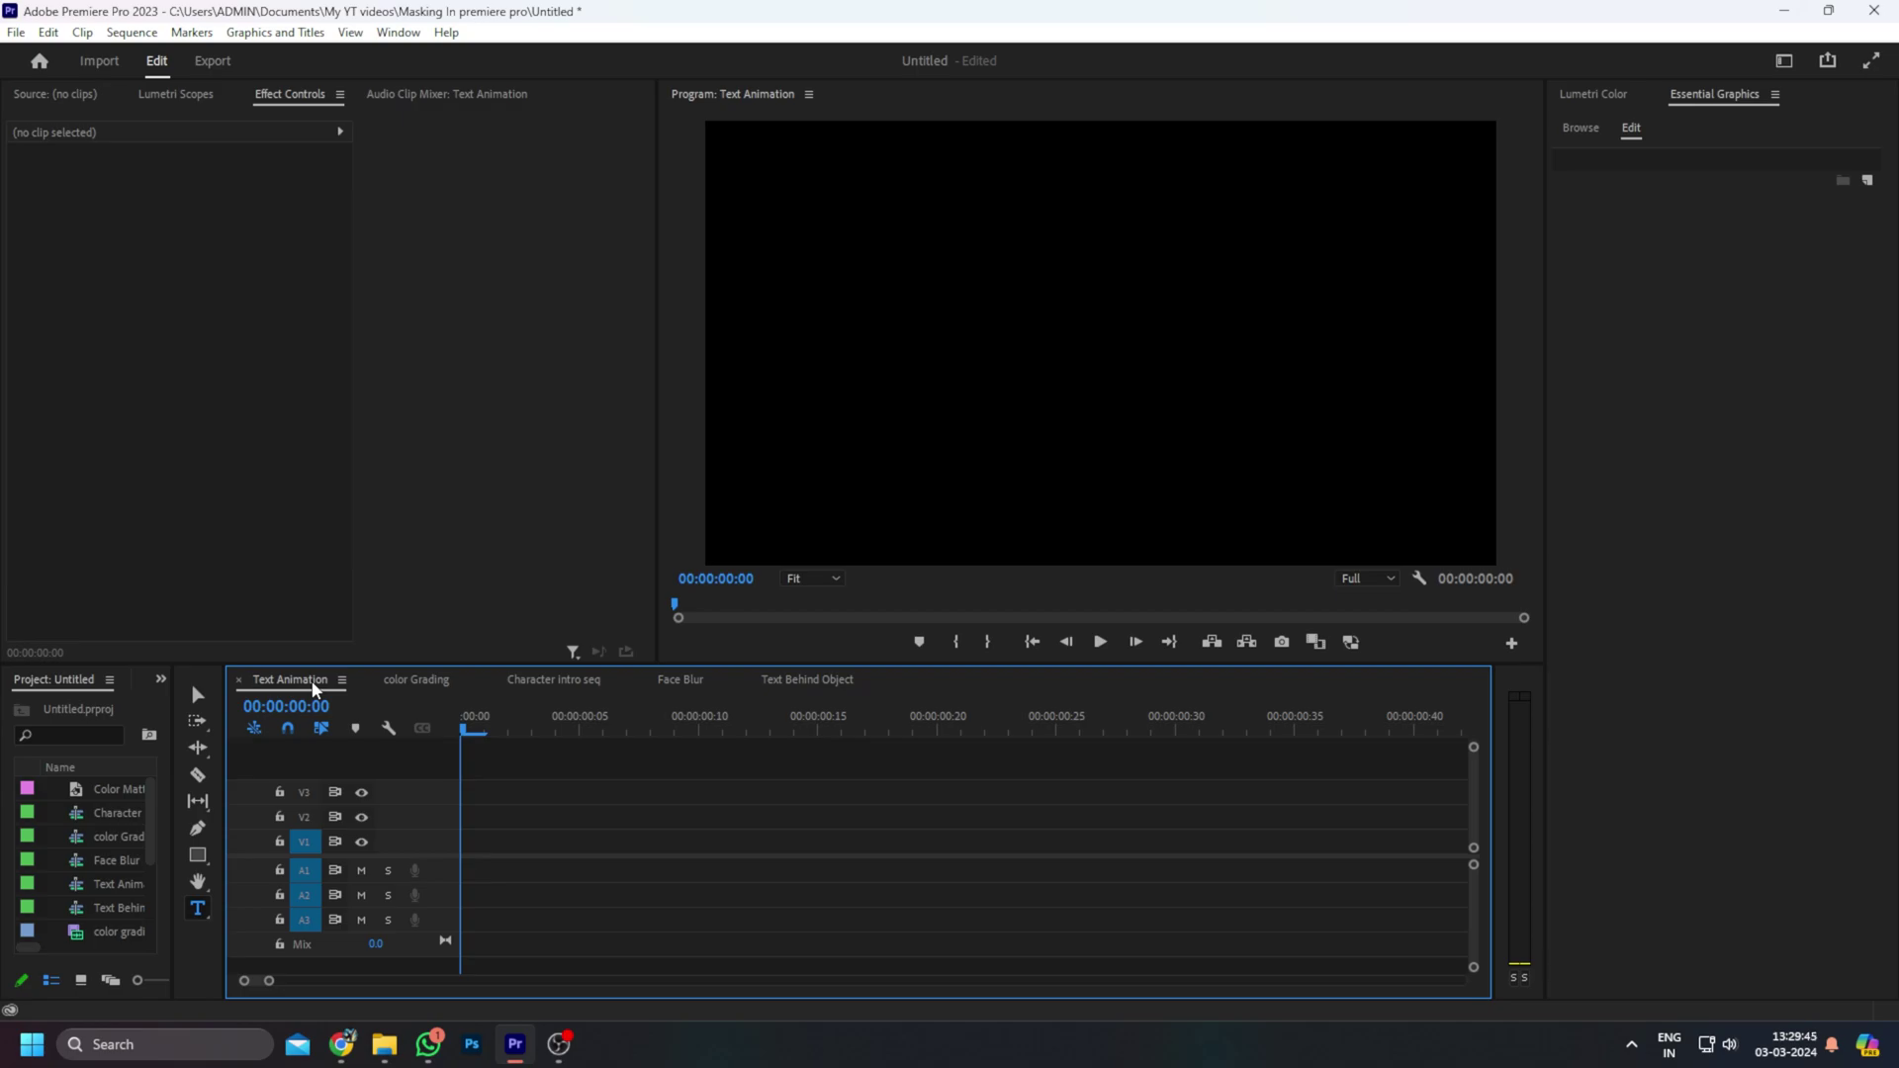
Add an 'Intro' title to the frame and shift it right toward the centre
click(922, 333)
text(Intro)
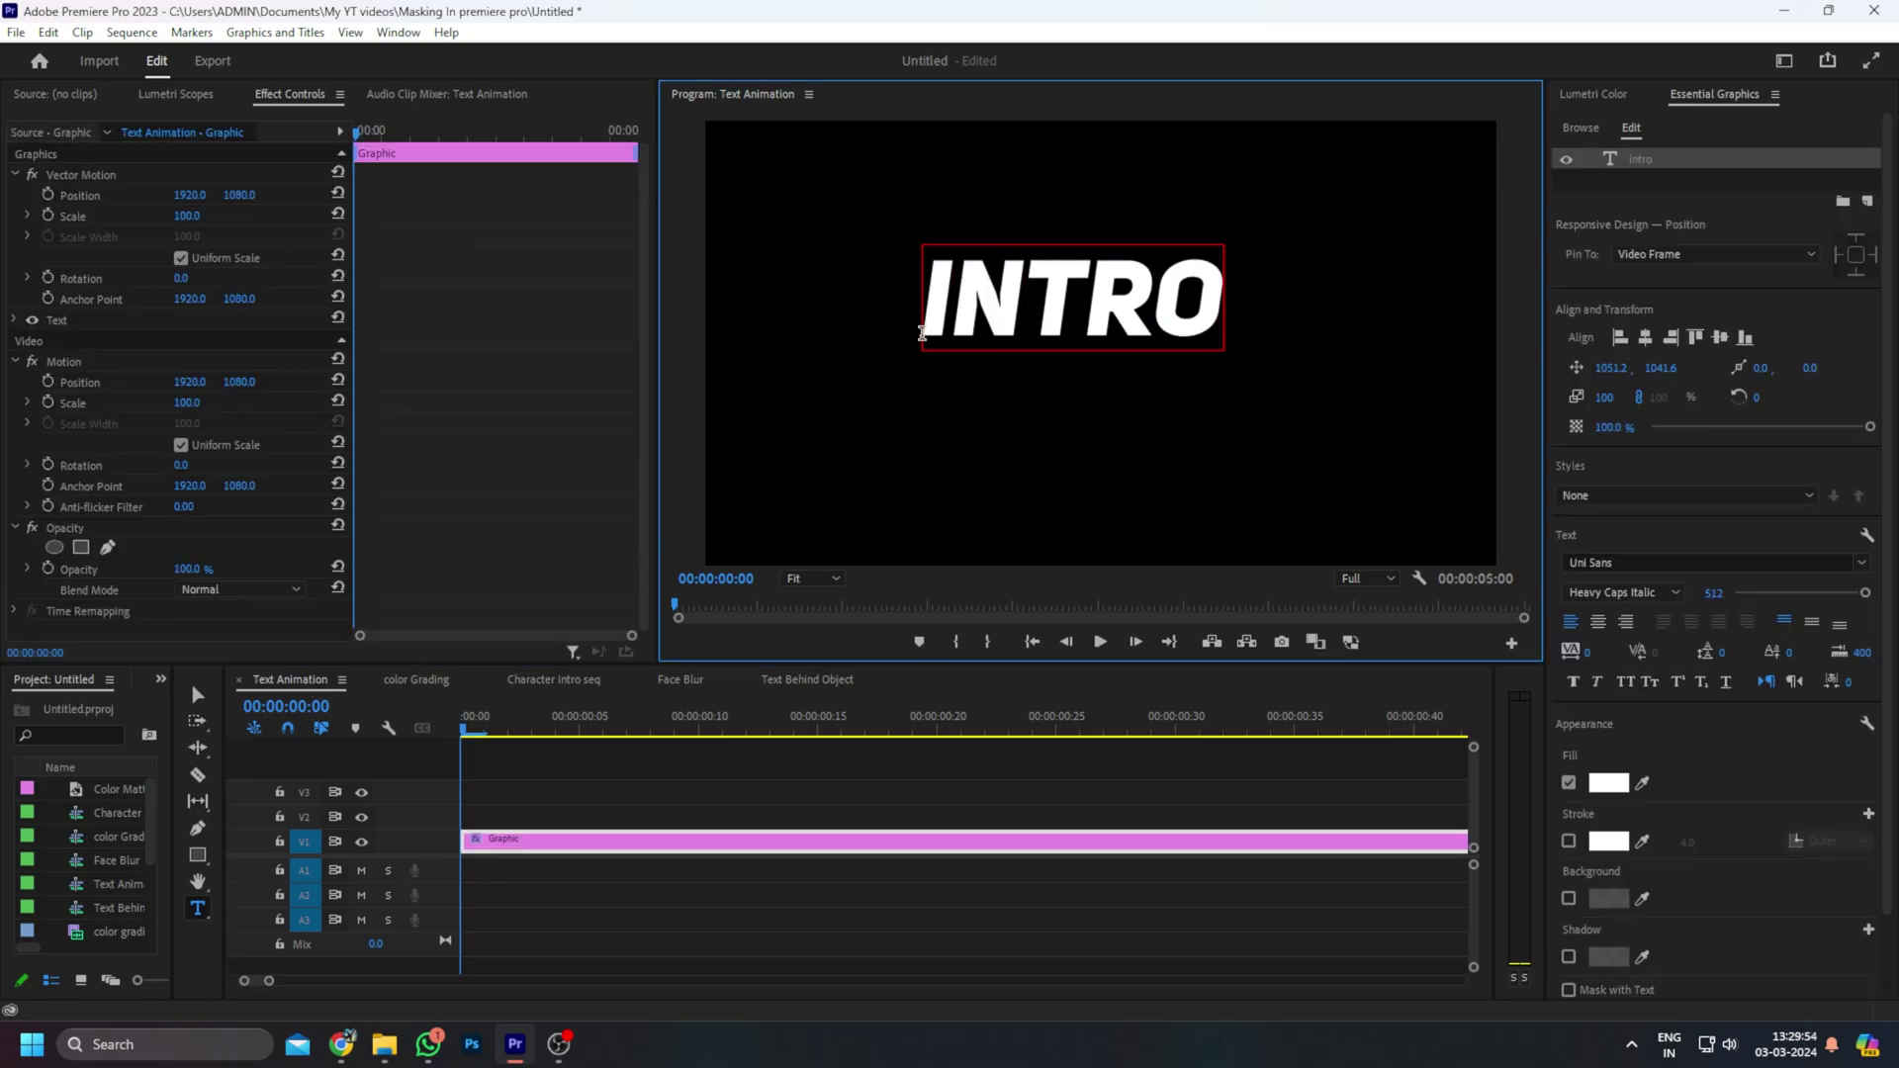
drag(1627, 367, 1726, 367)
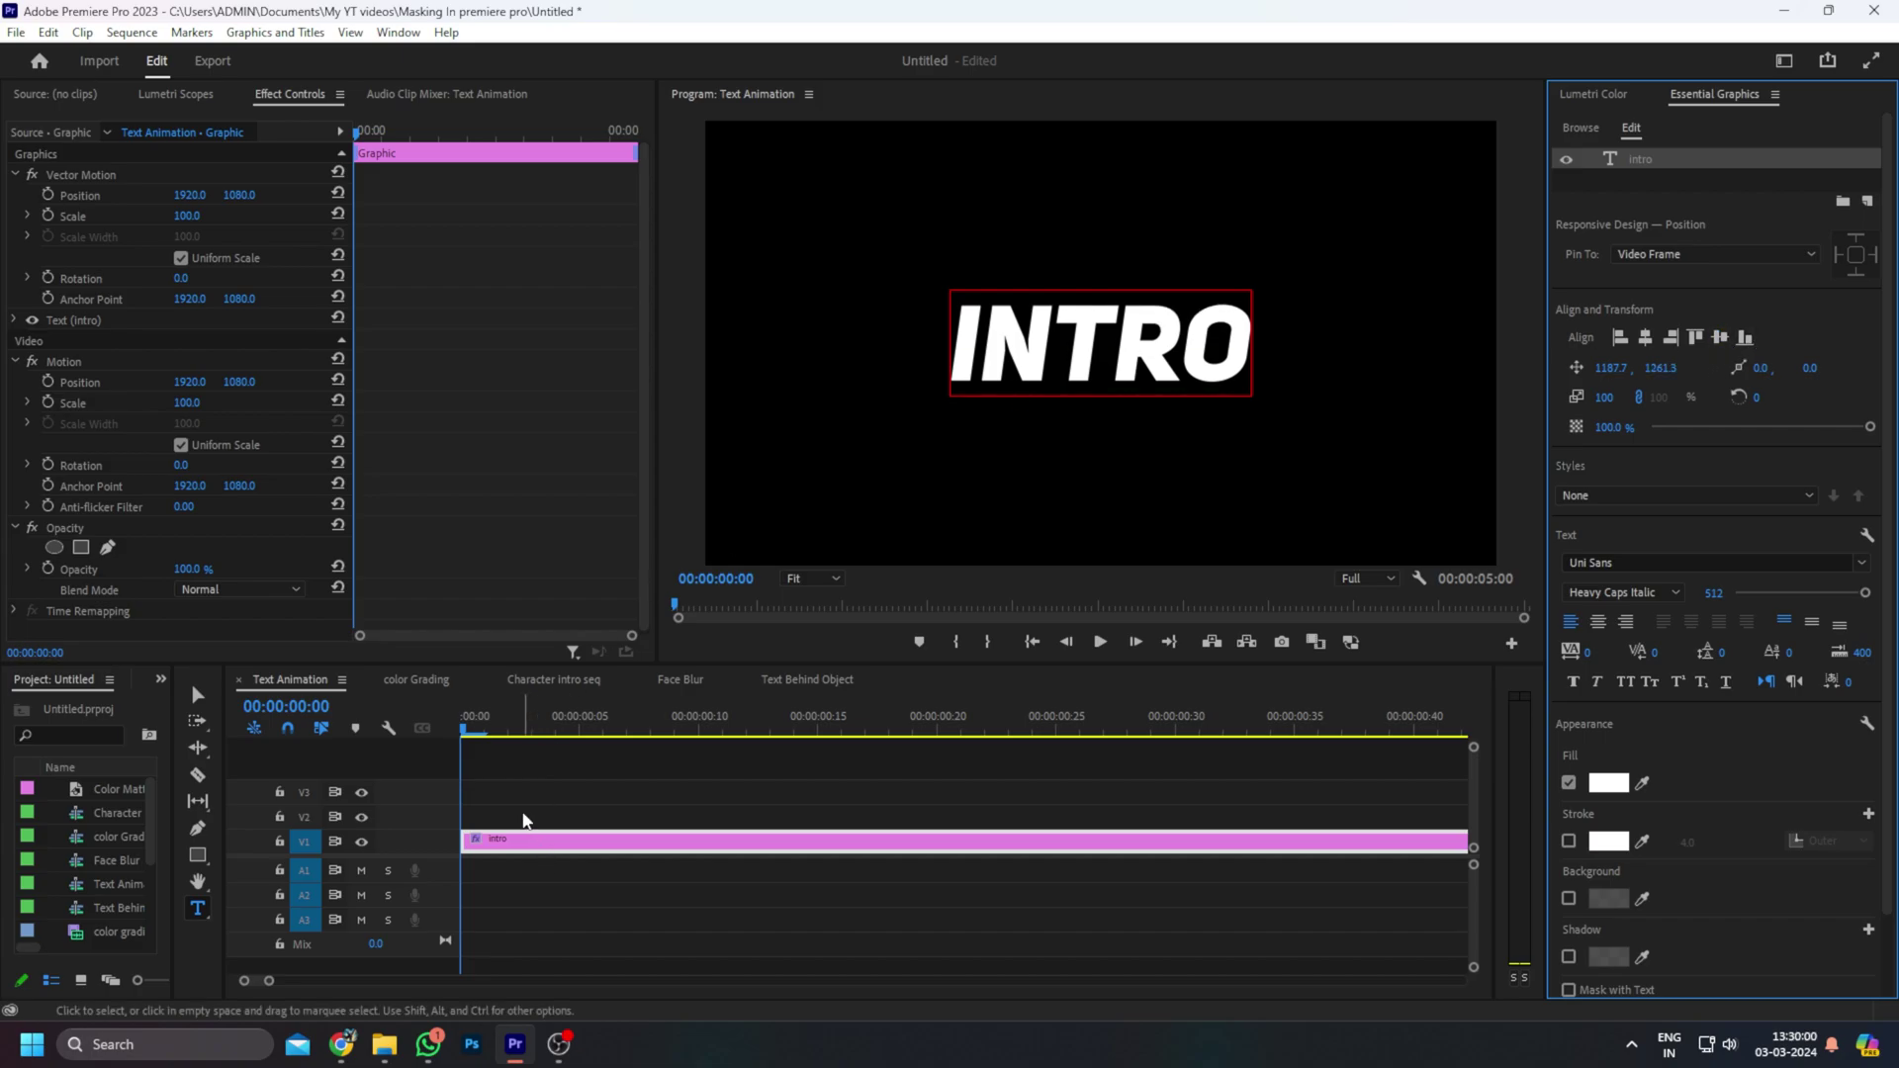
click(510, 816)
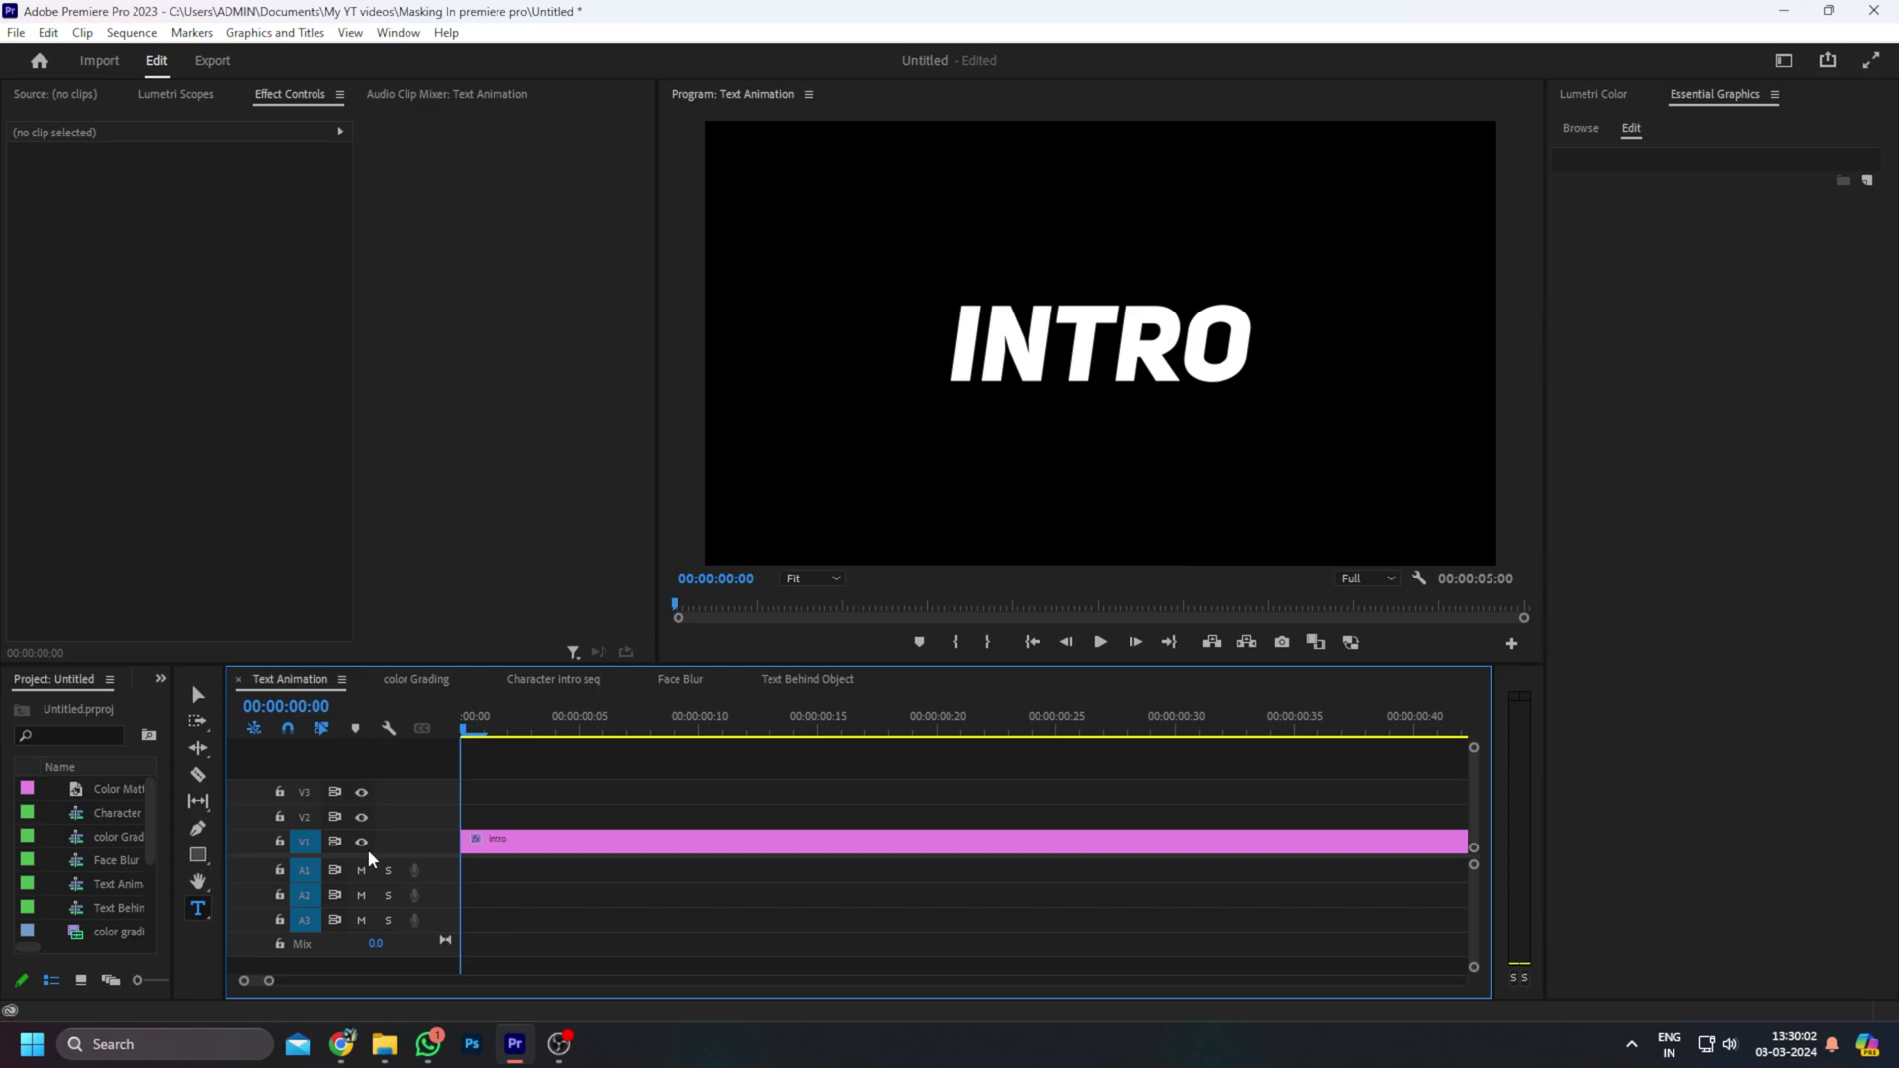
Draw a yellow rectangle bar just below the INTRO text
click(198, 855)
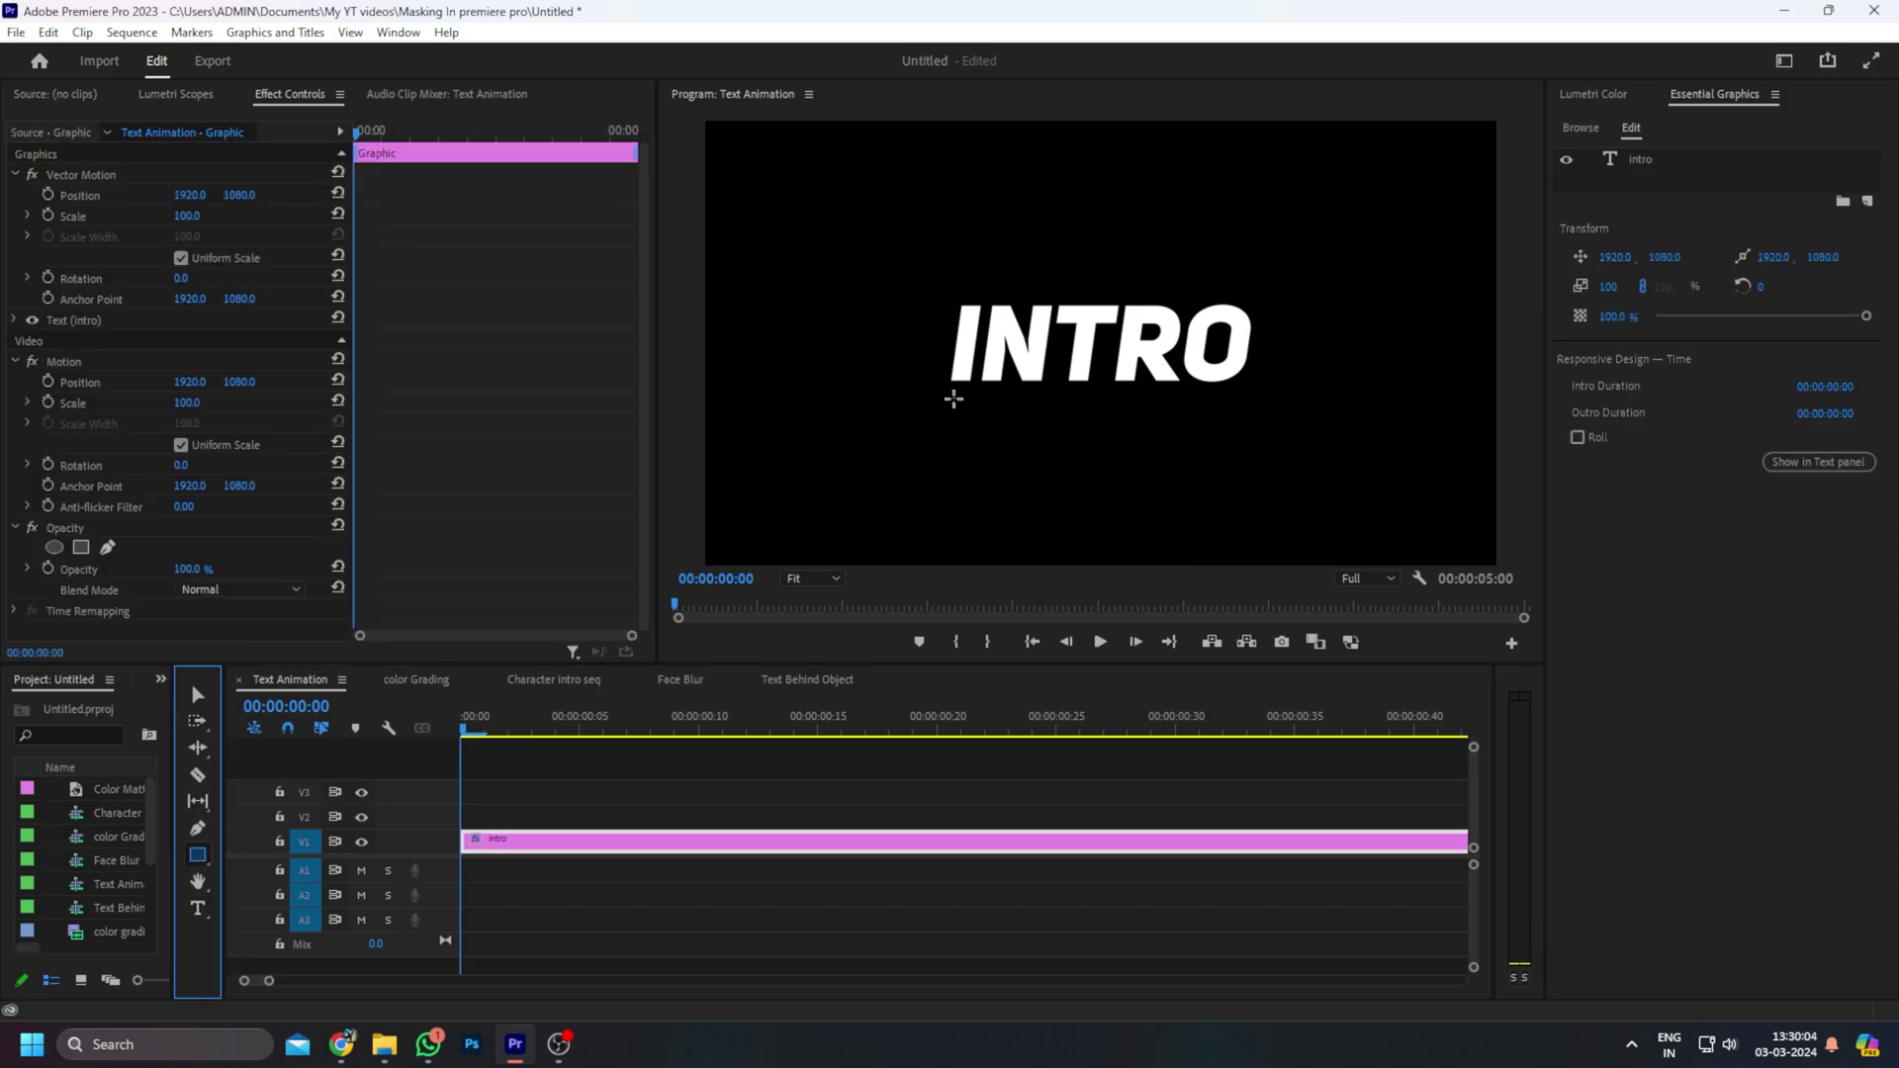
drag(948, 391, 1251, 406)
click(735, 849)
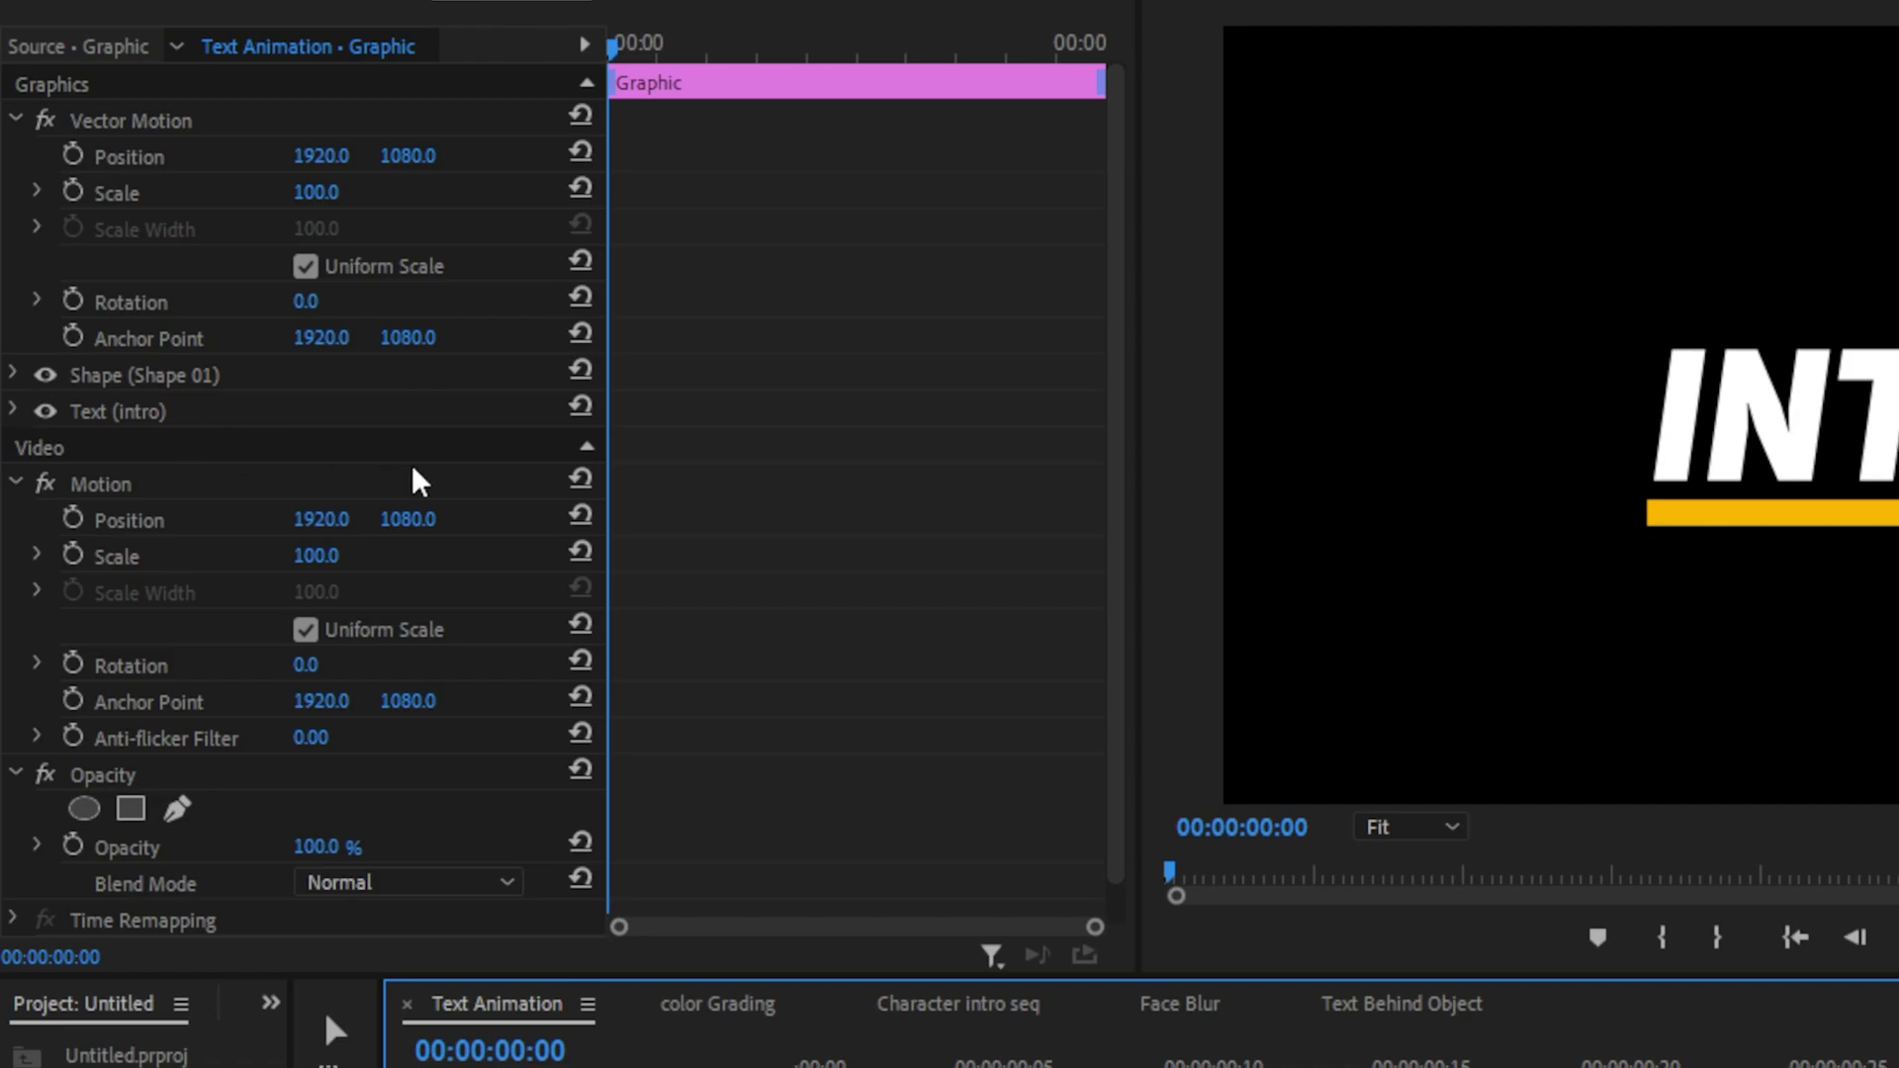
Add a rectangle mask to Shape 01 and stretch it to enclose the entire yellow bar
click(14, 376)
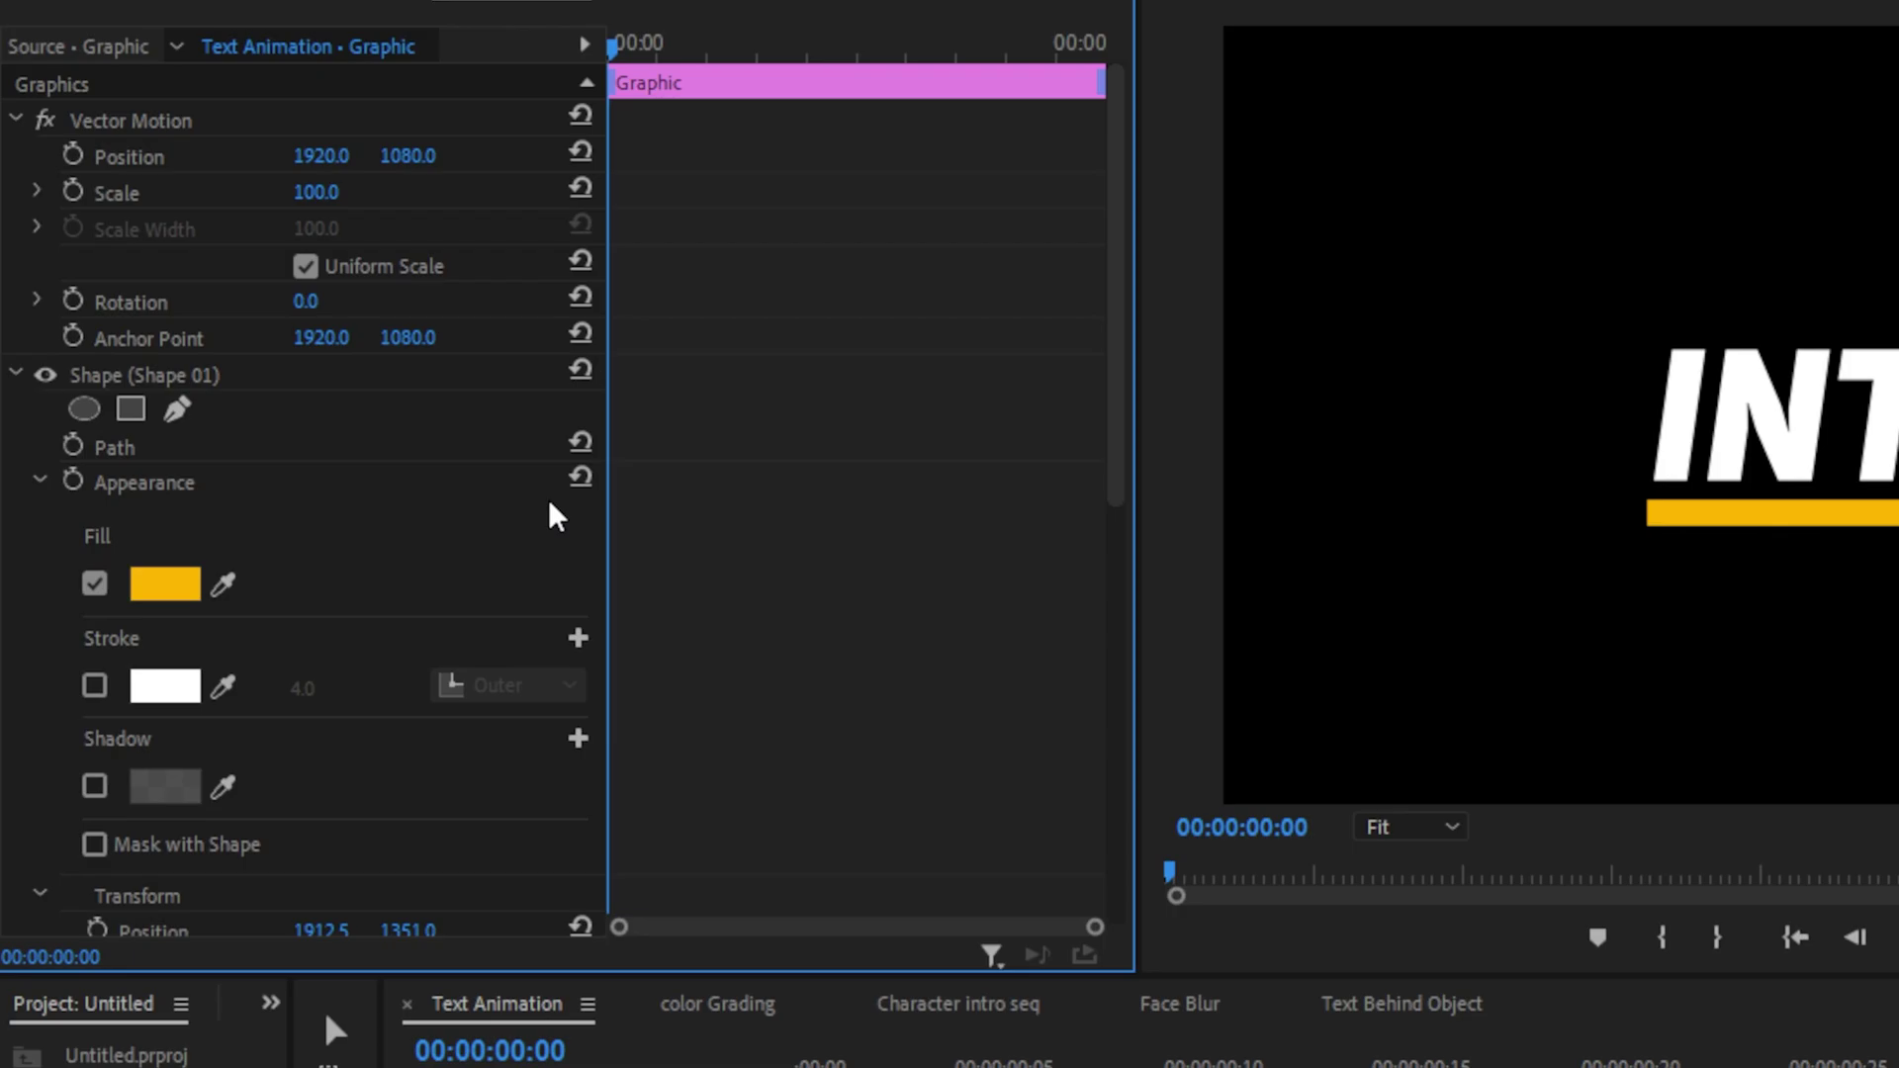
click(131, 409)
drag(1812, 457, 1118, 370)
drag(997, 430, 936, 433)
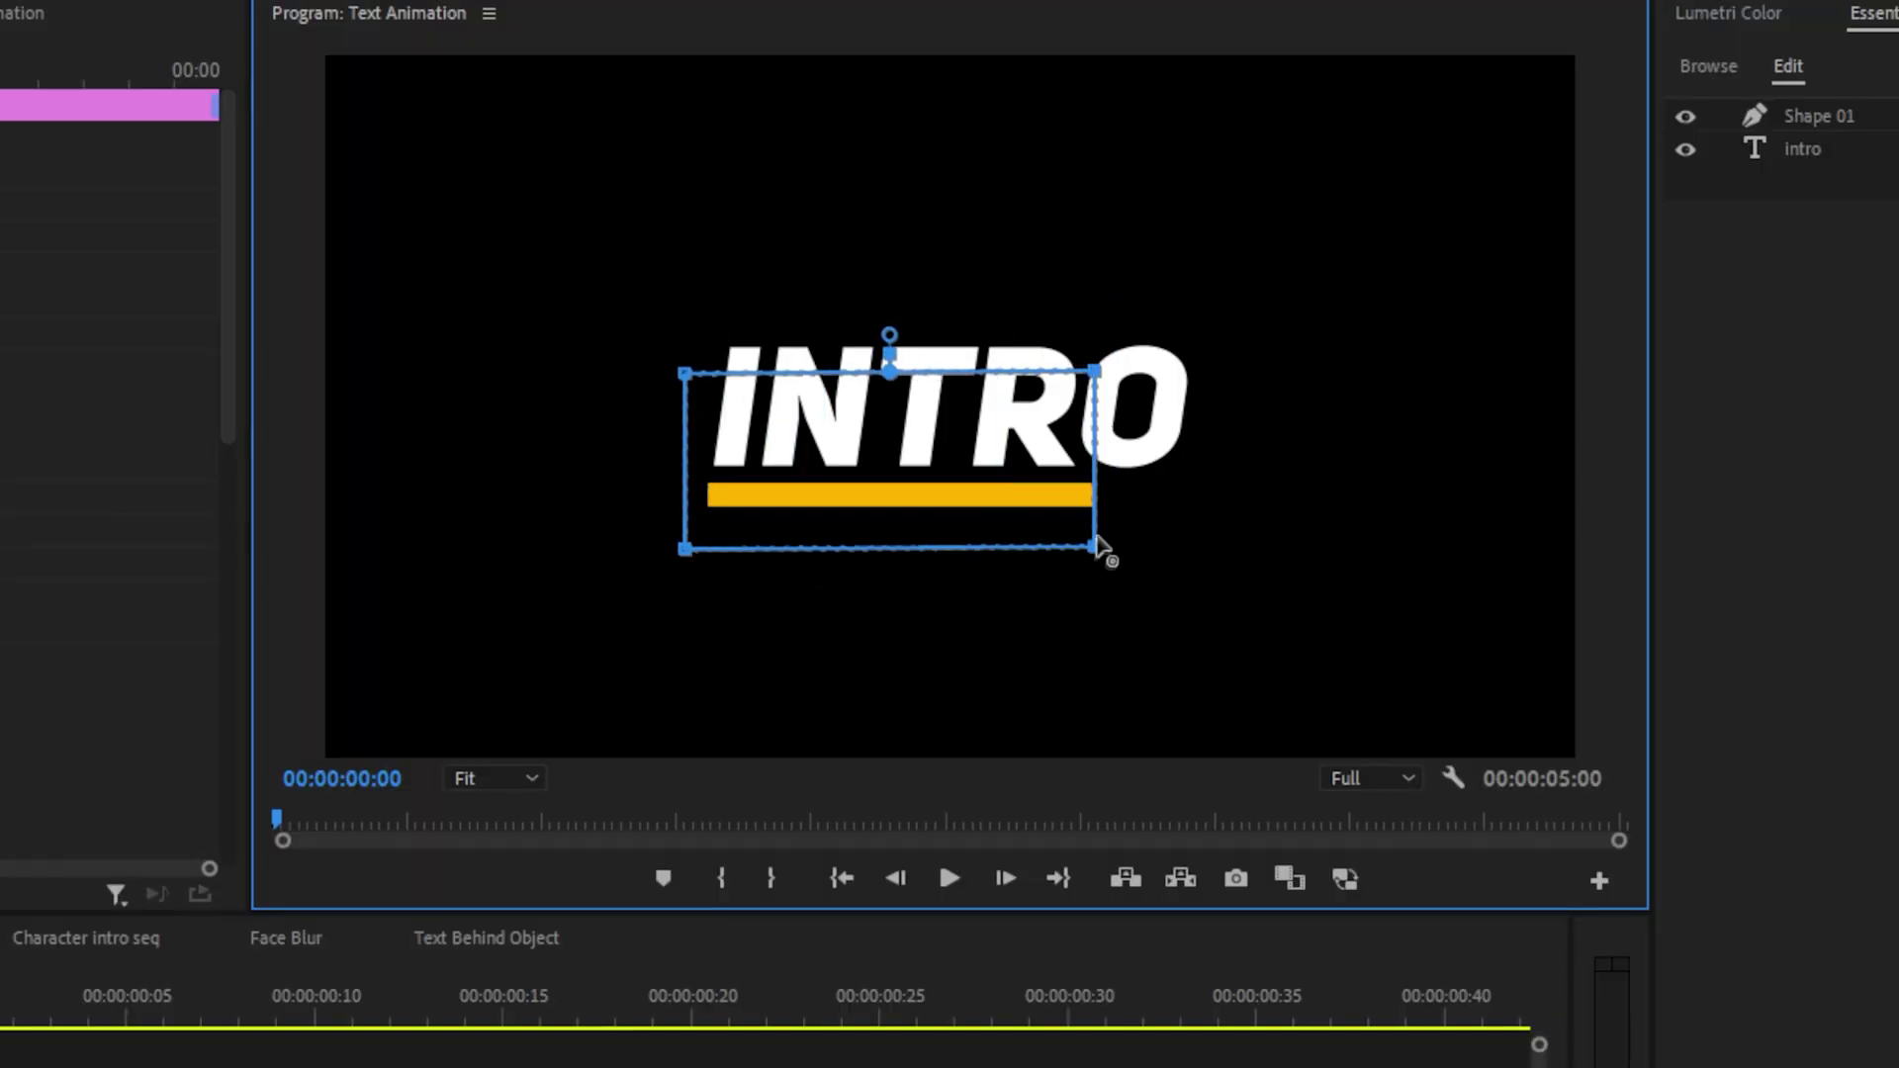
drag(1094, 546, 1212, 550)
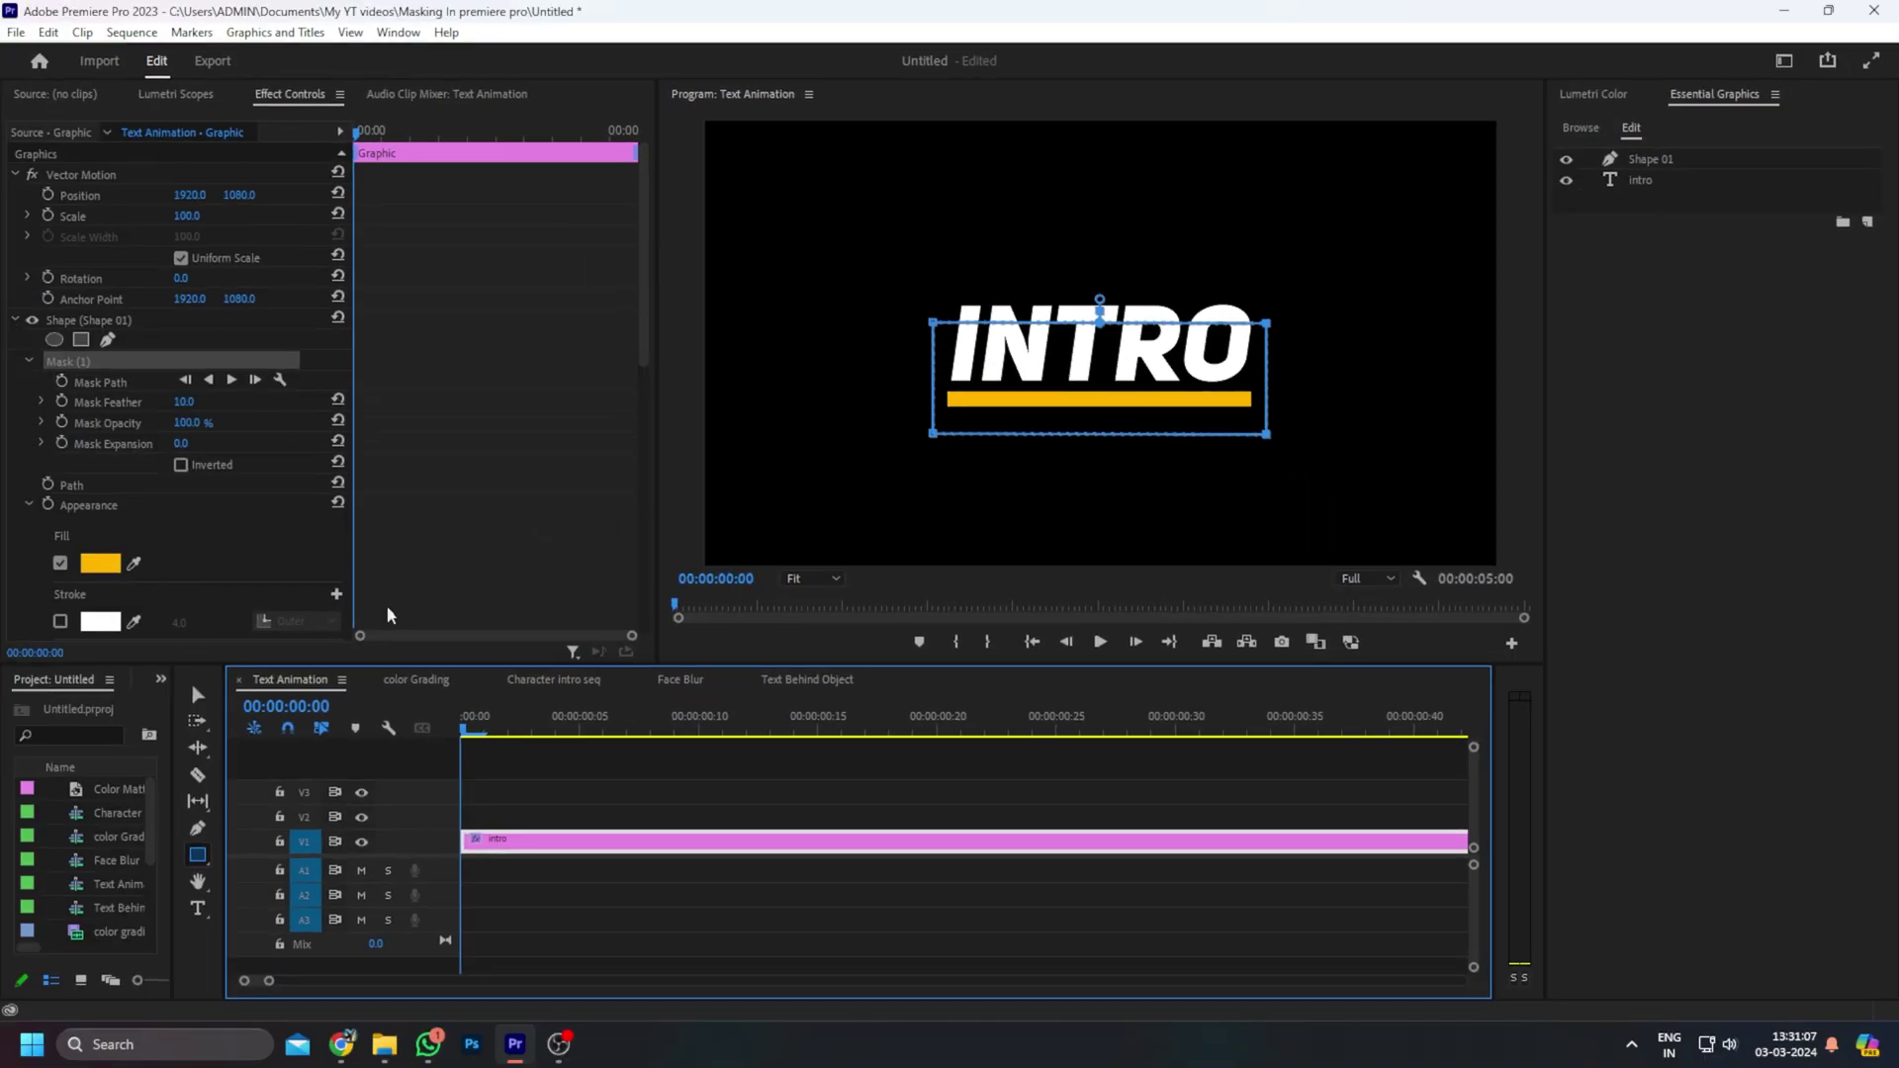
Keyframe Mask Path at 00:00:00:10, then at frame 0 move the mask left off the bar
click(703, 737)
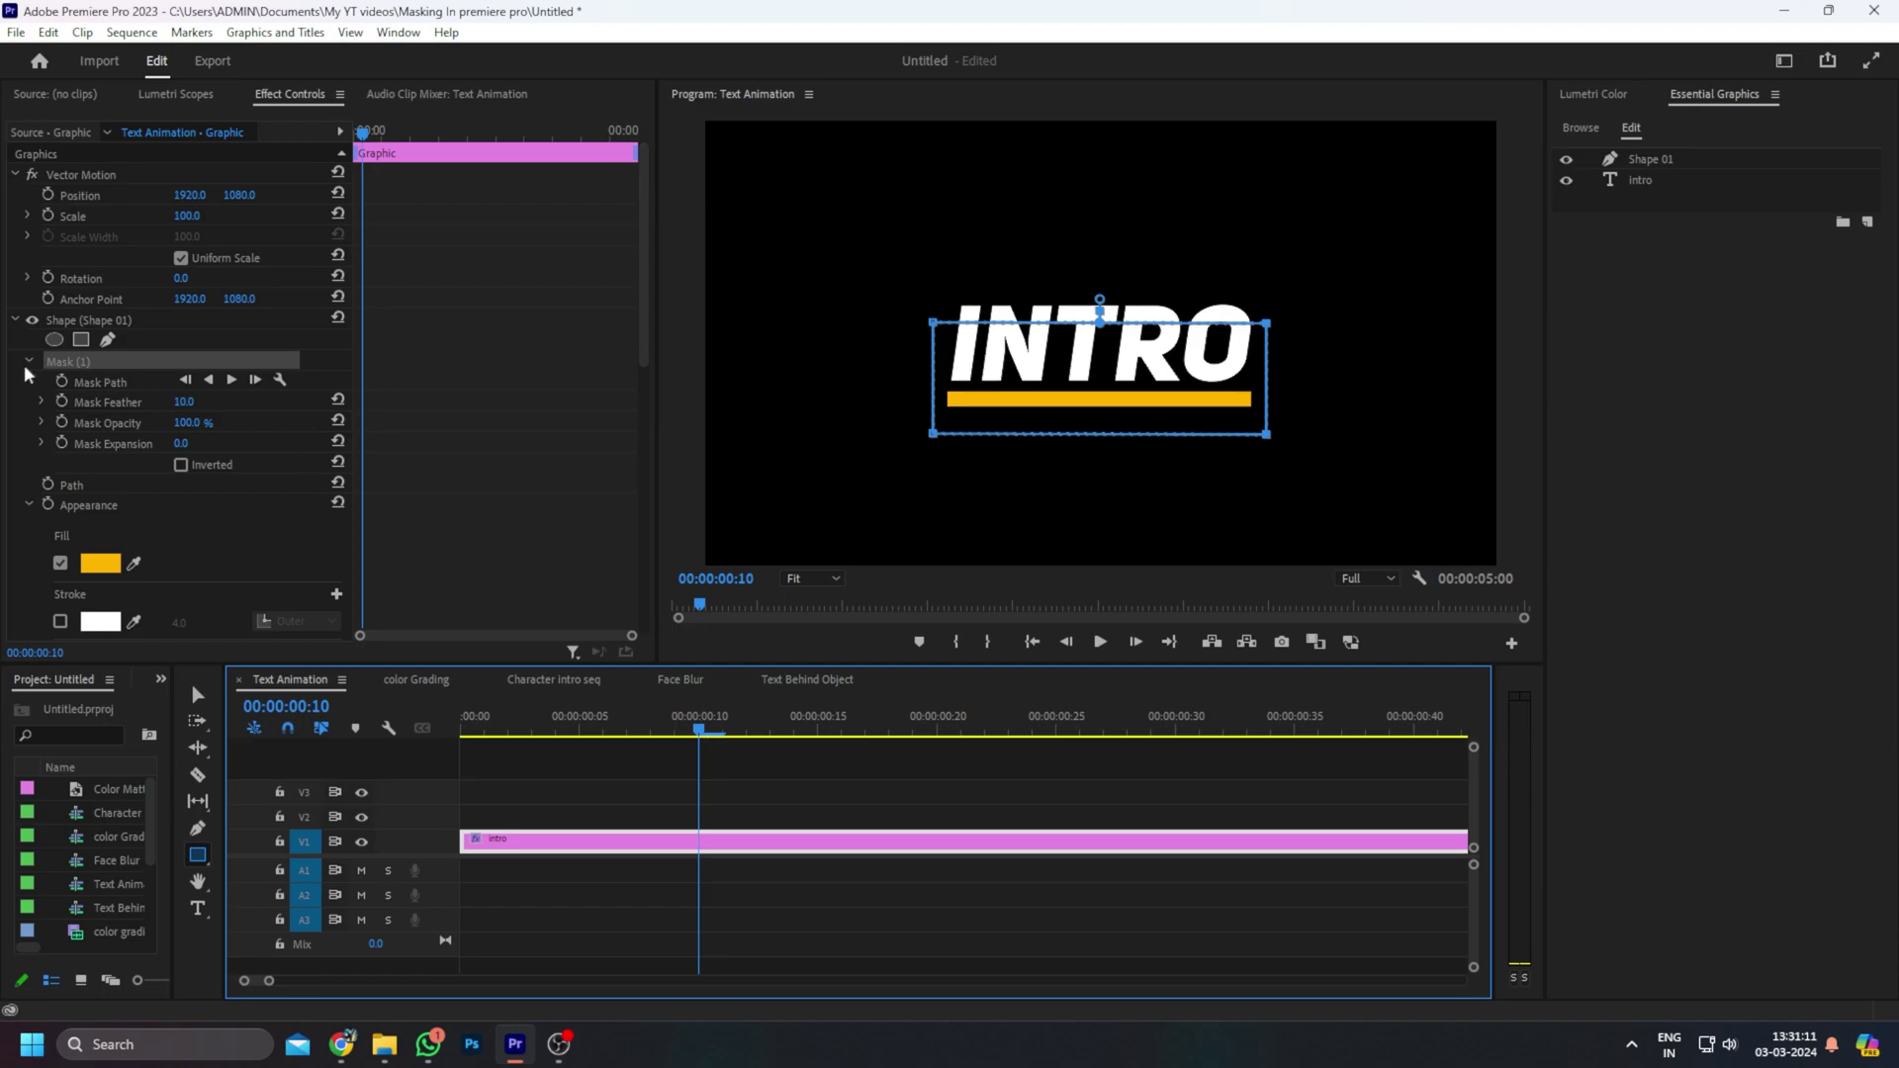
click(62, 383)
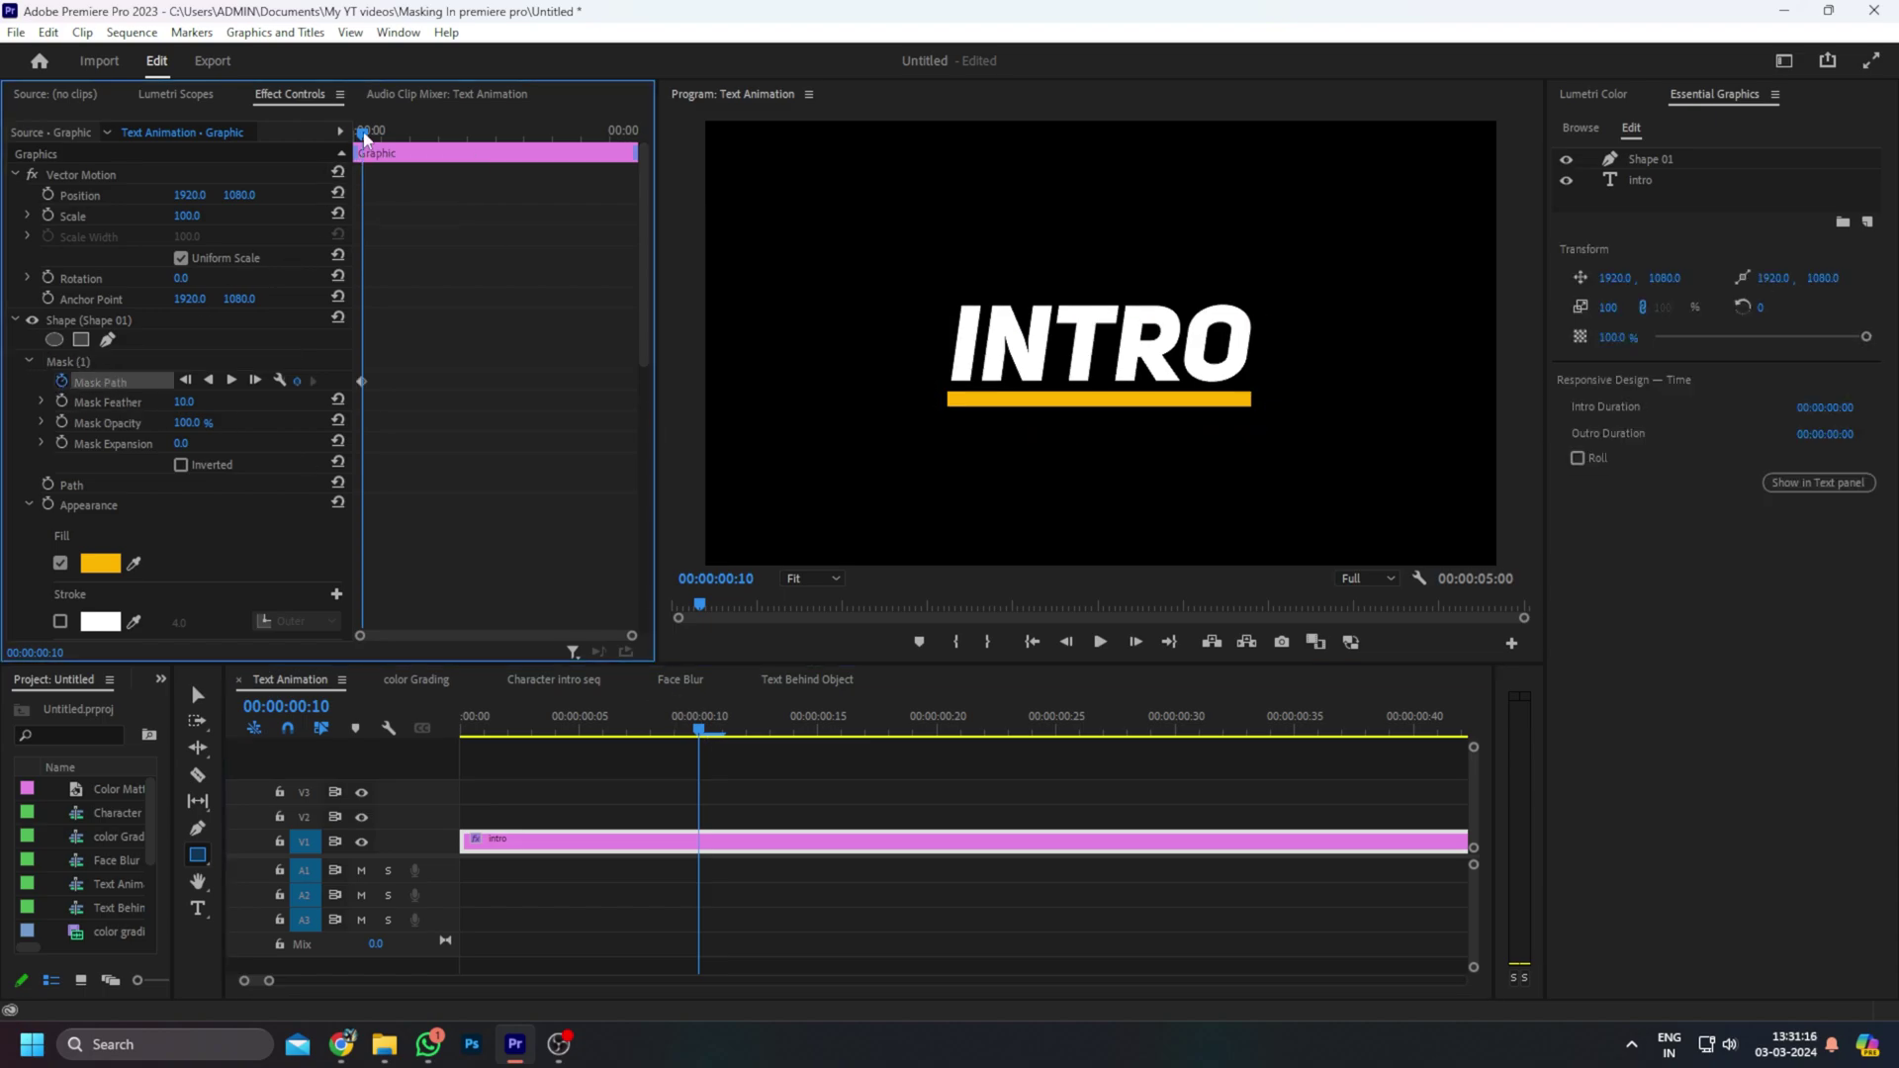
drag(364, 138, 306, 139)
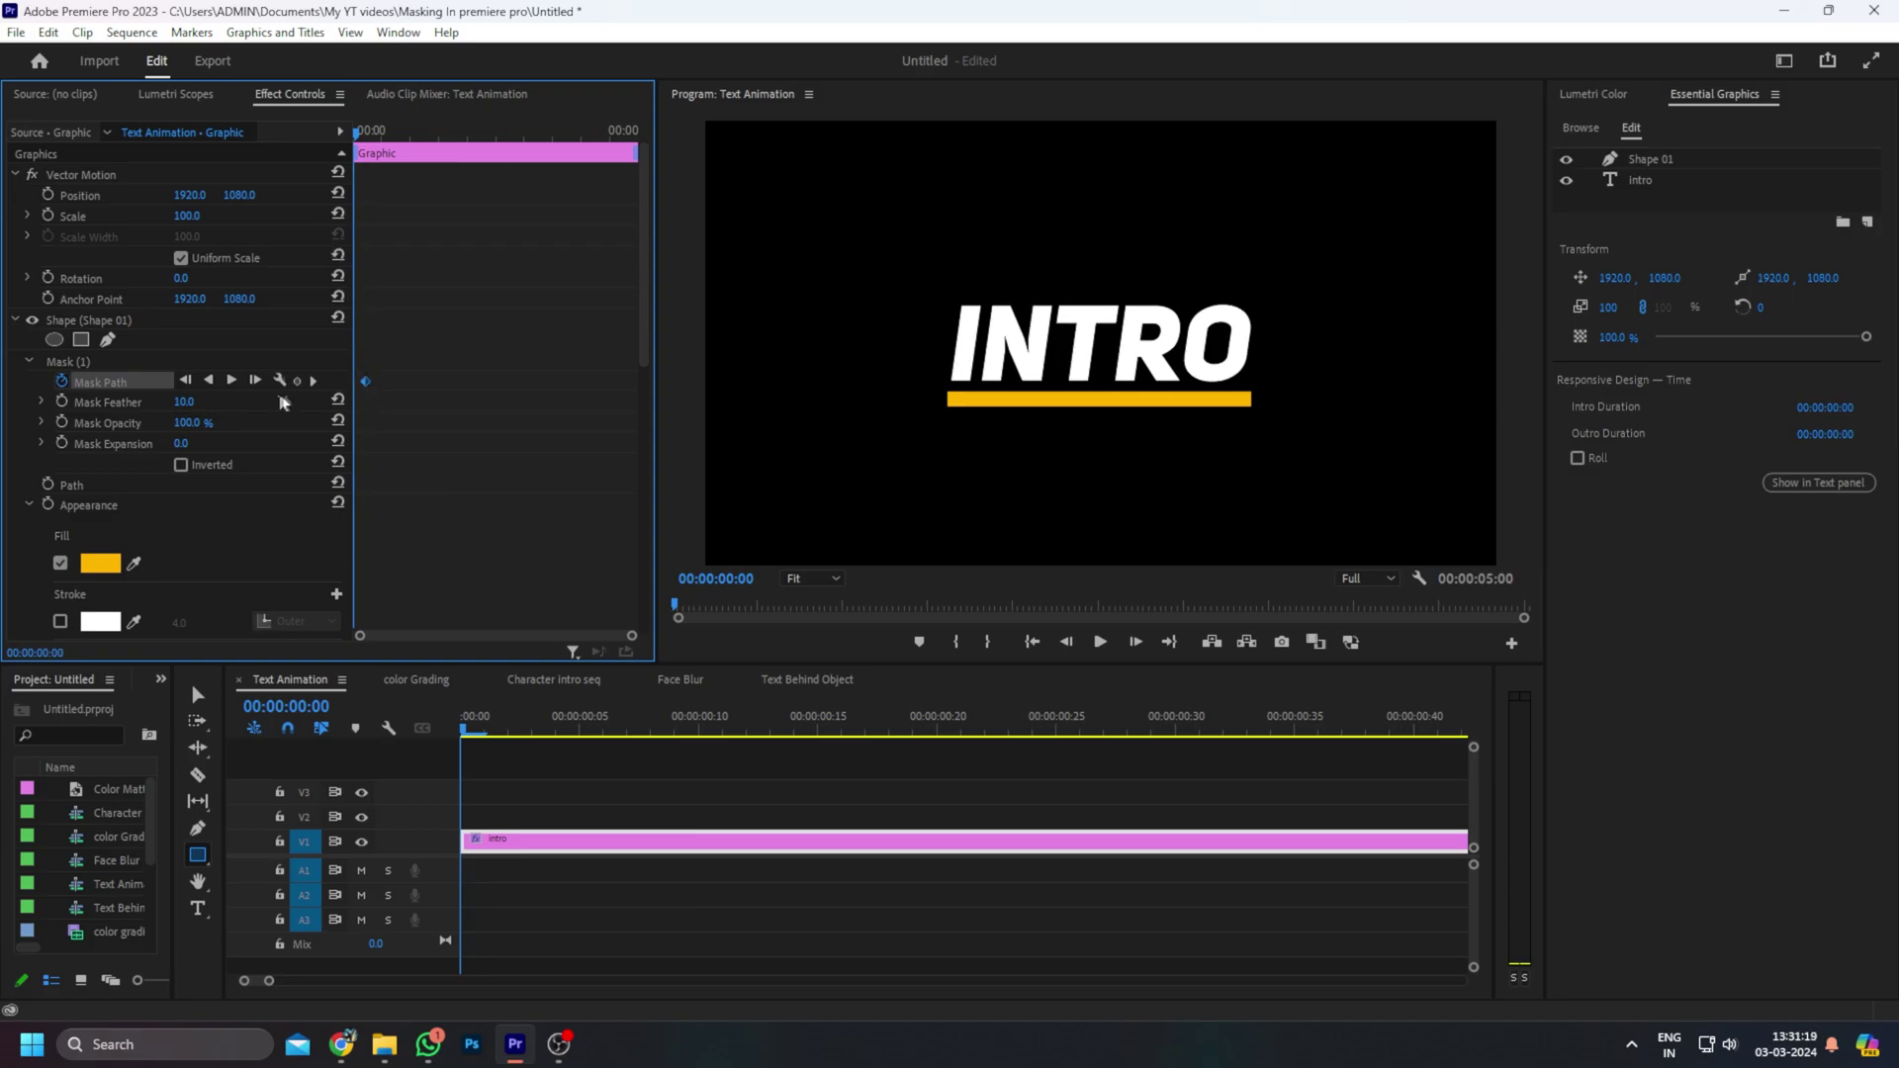
click(68, 362)
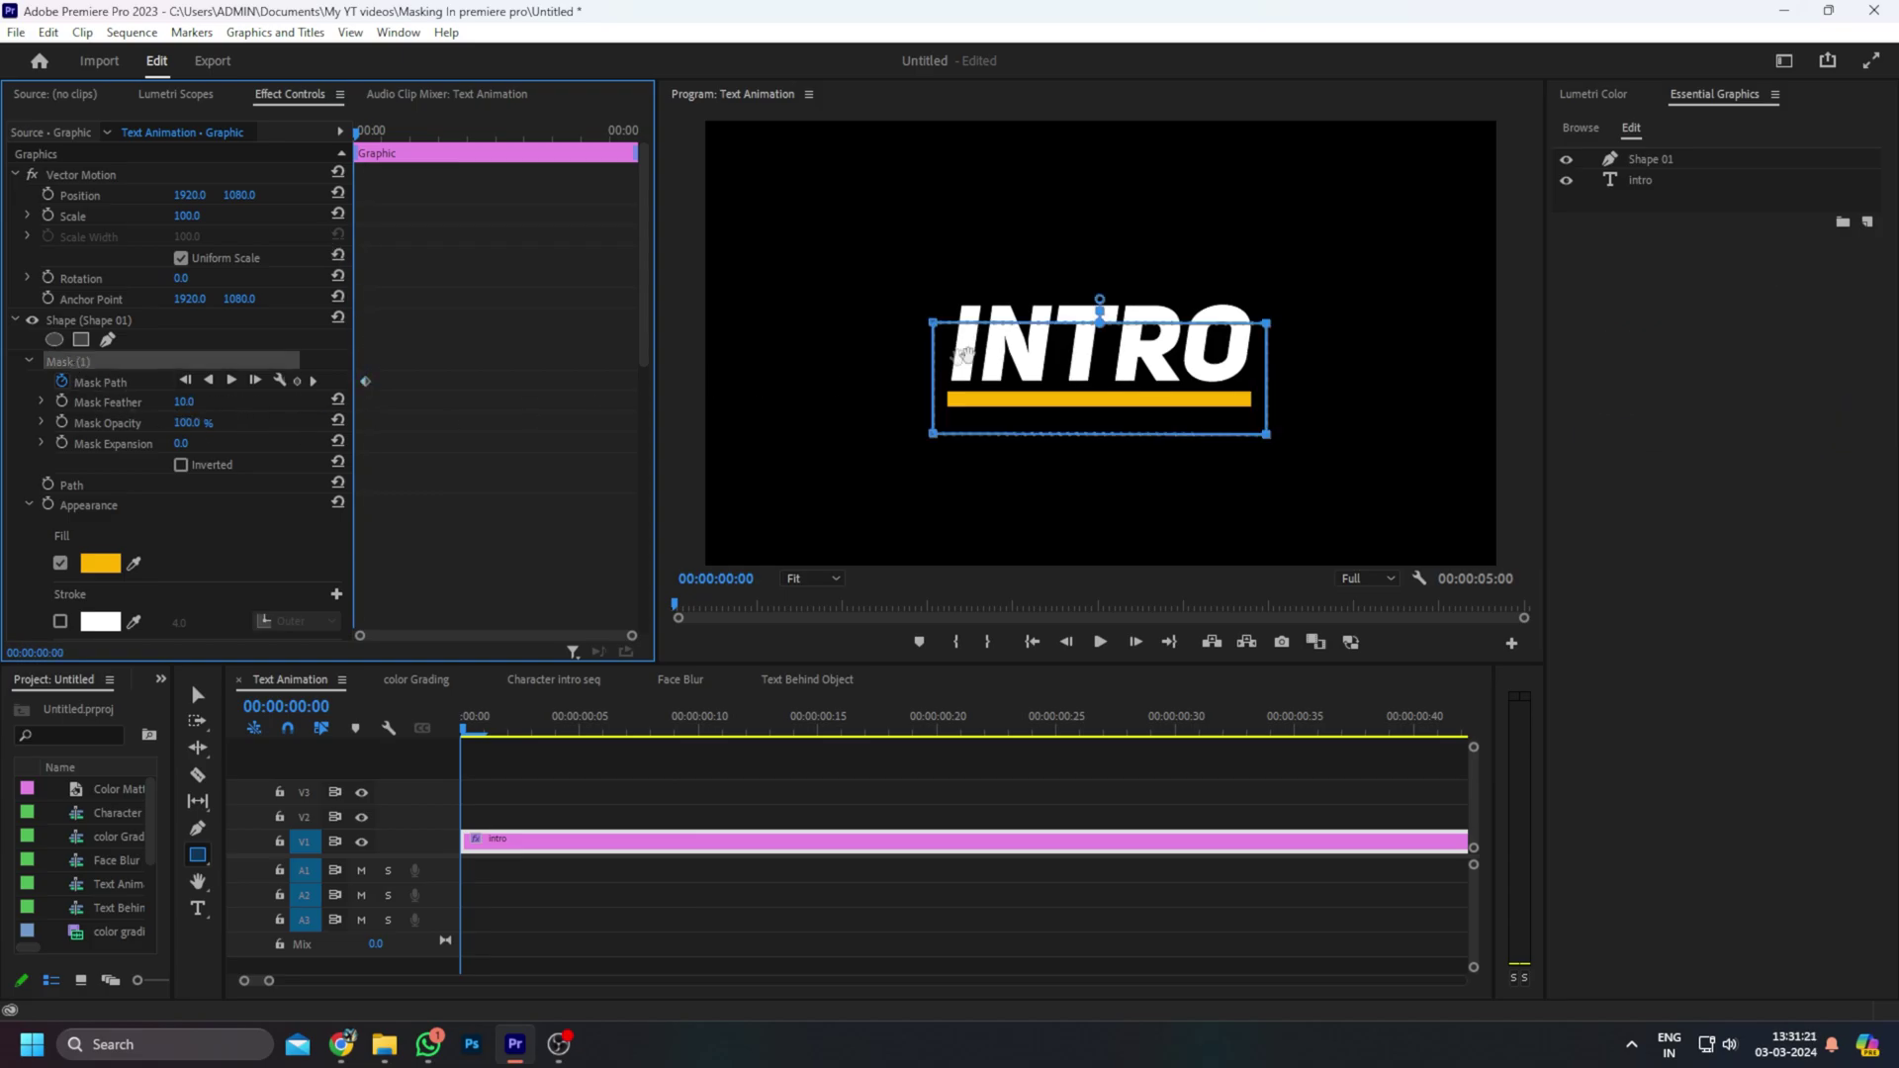
drag(1068, 356, 658, 377)
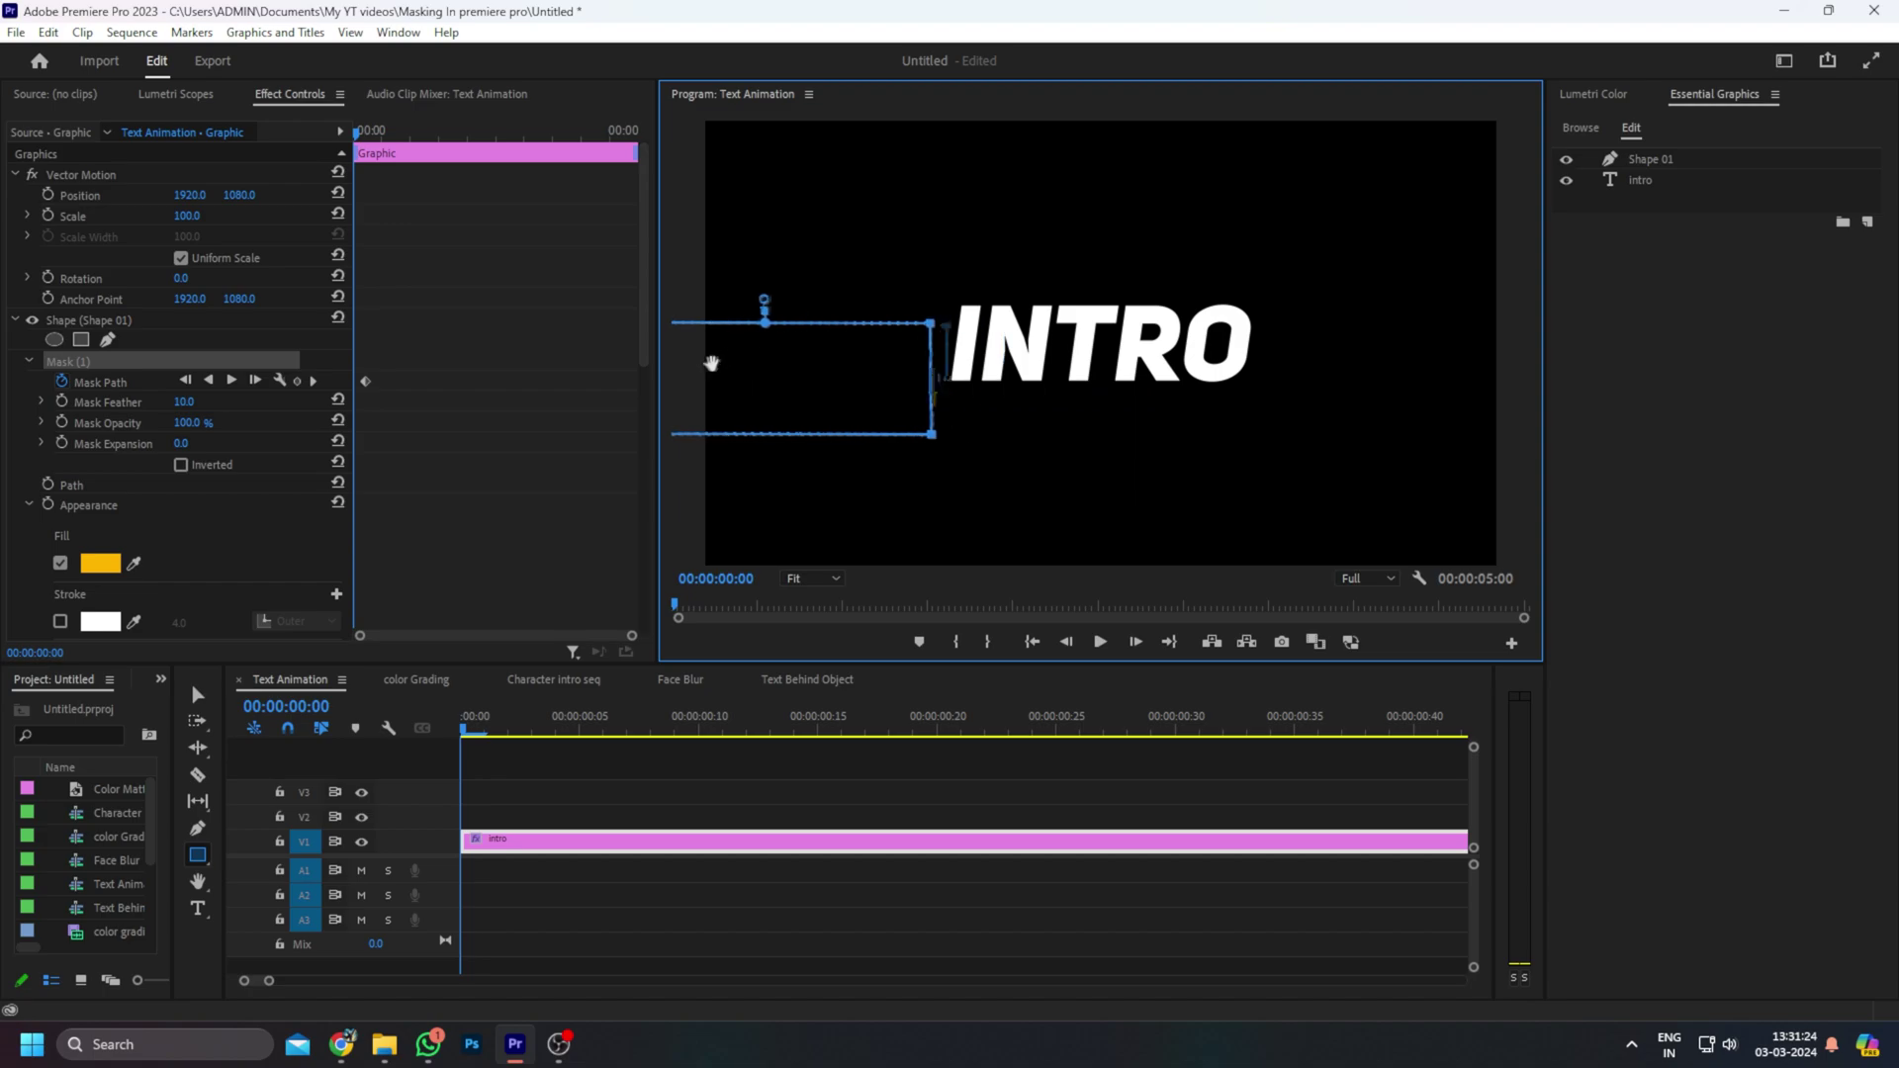
Play back and scrub through the yellow bar wipe-in animation to check it
click(490, 730)
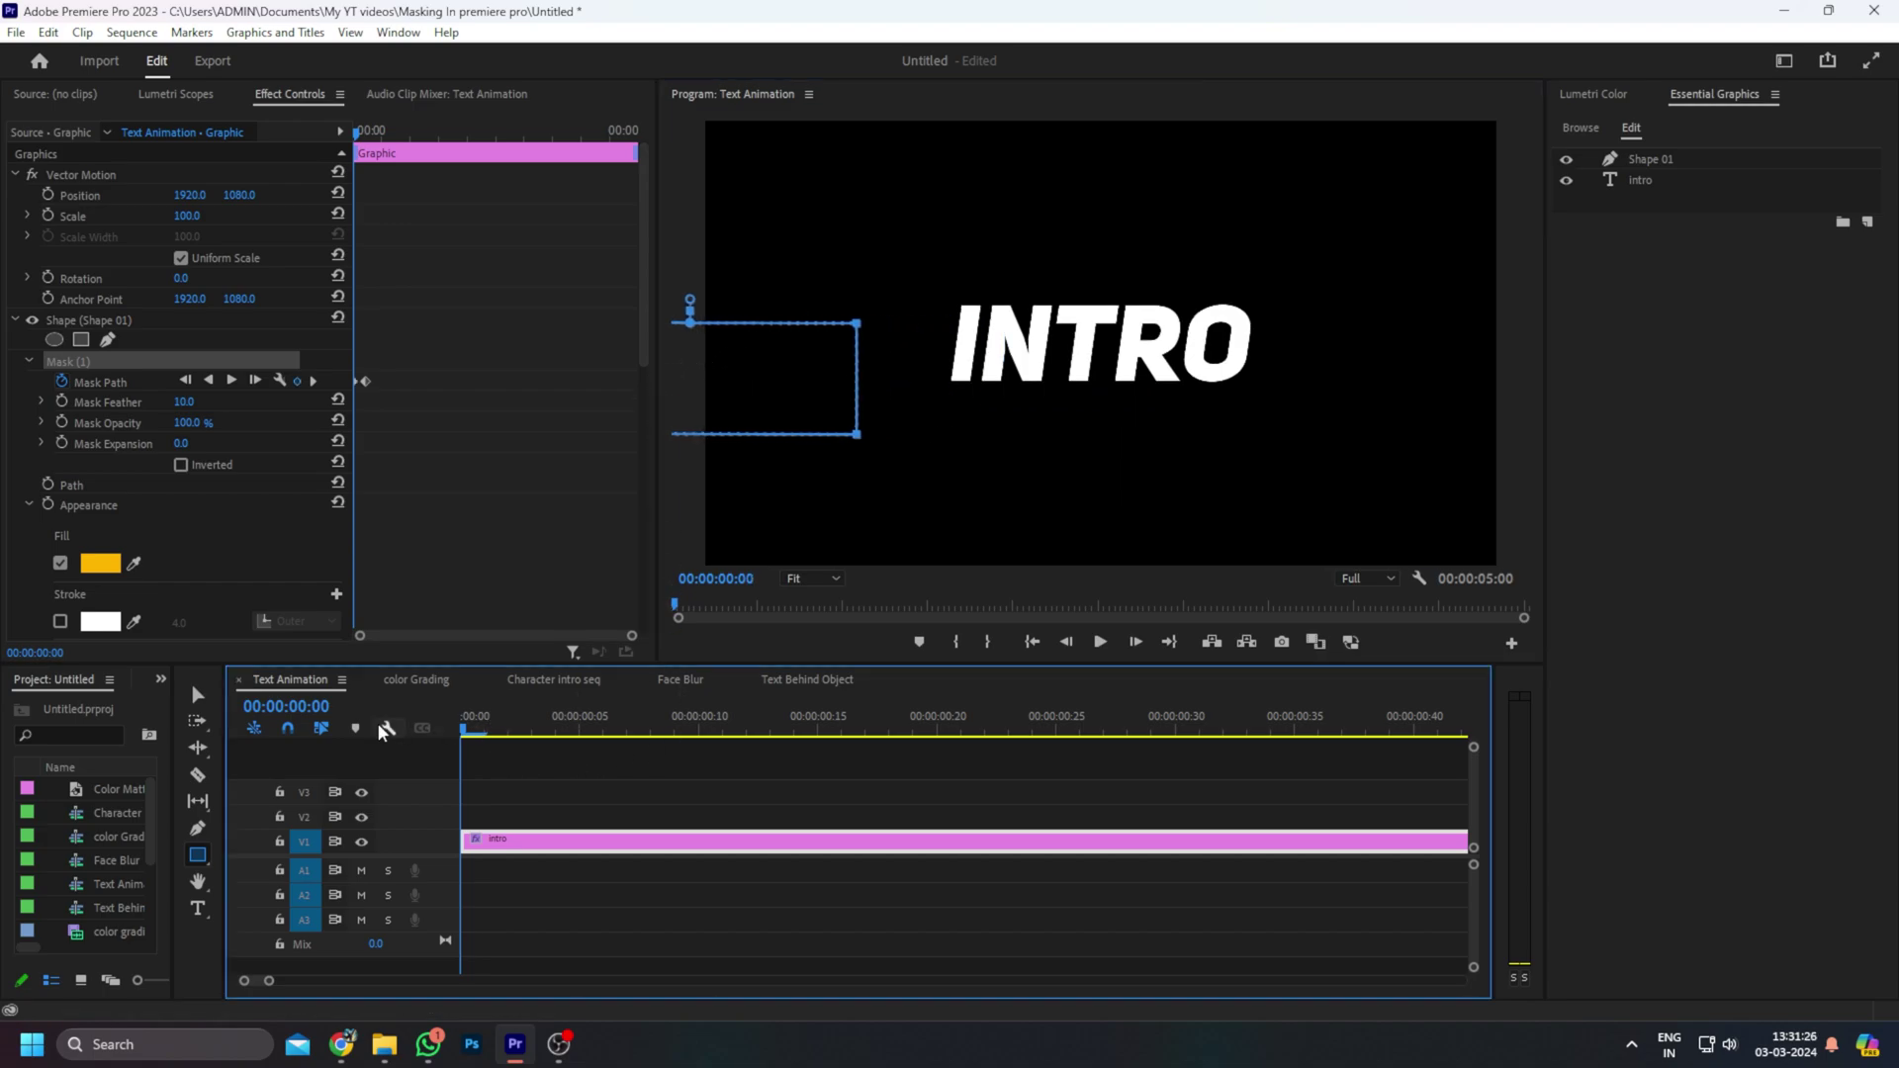
key(space)
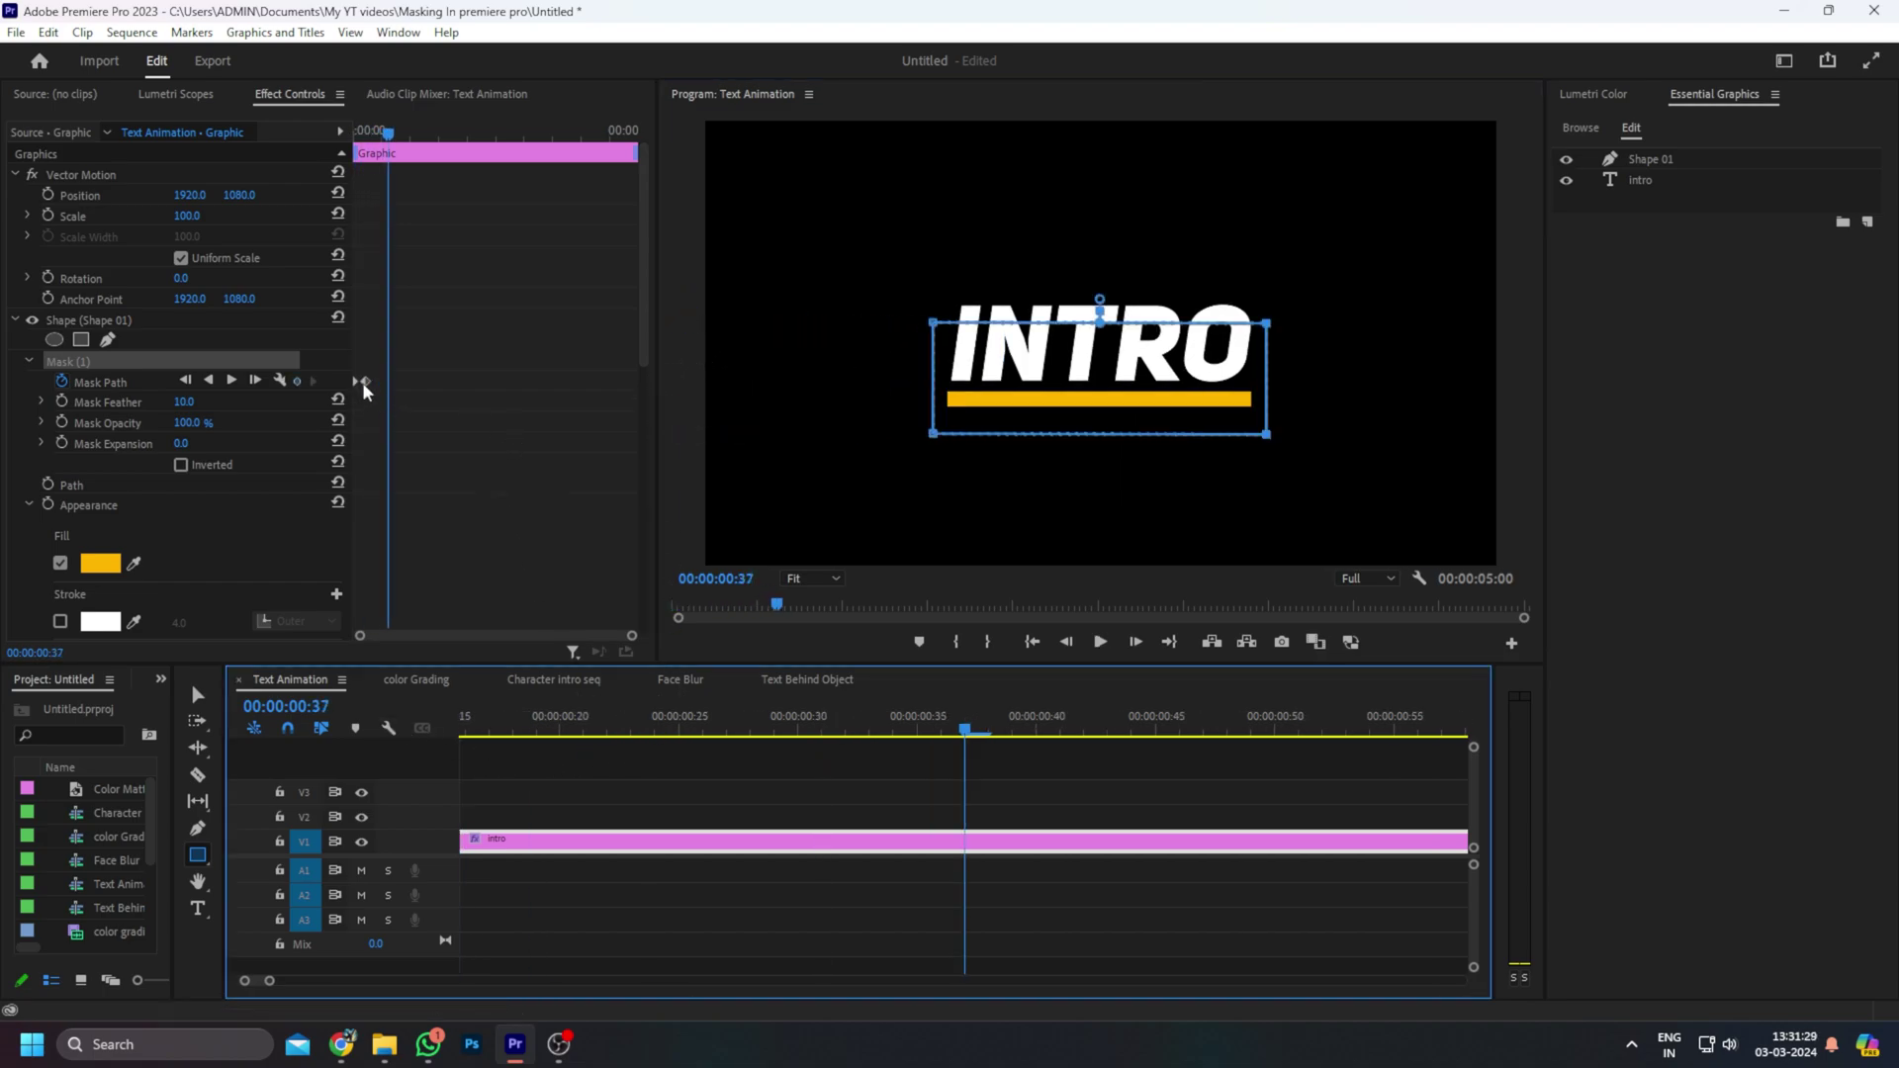
click(360, 382)
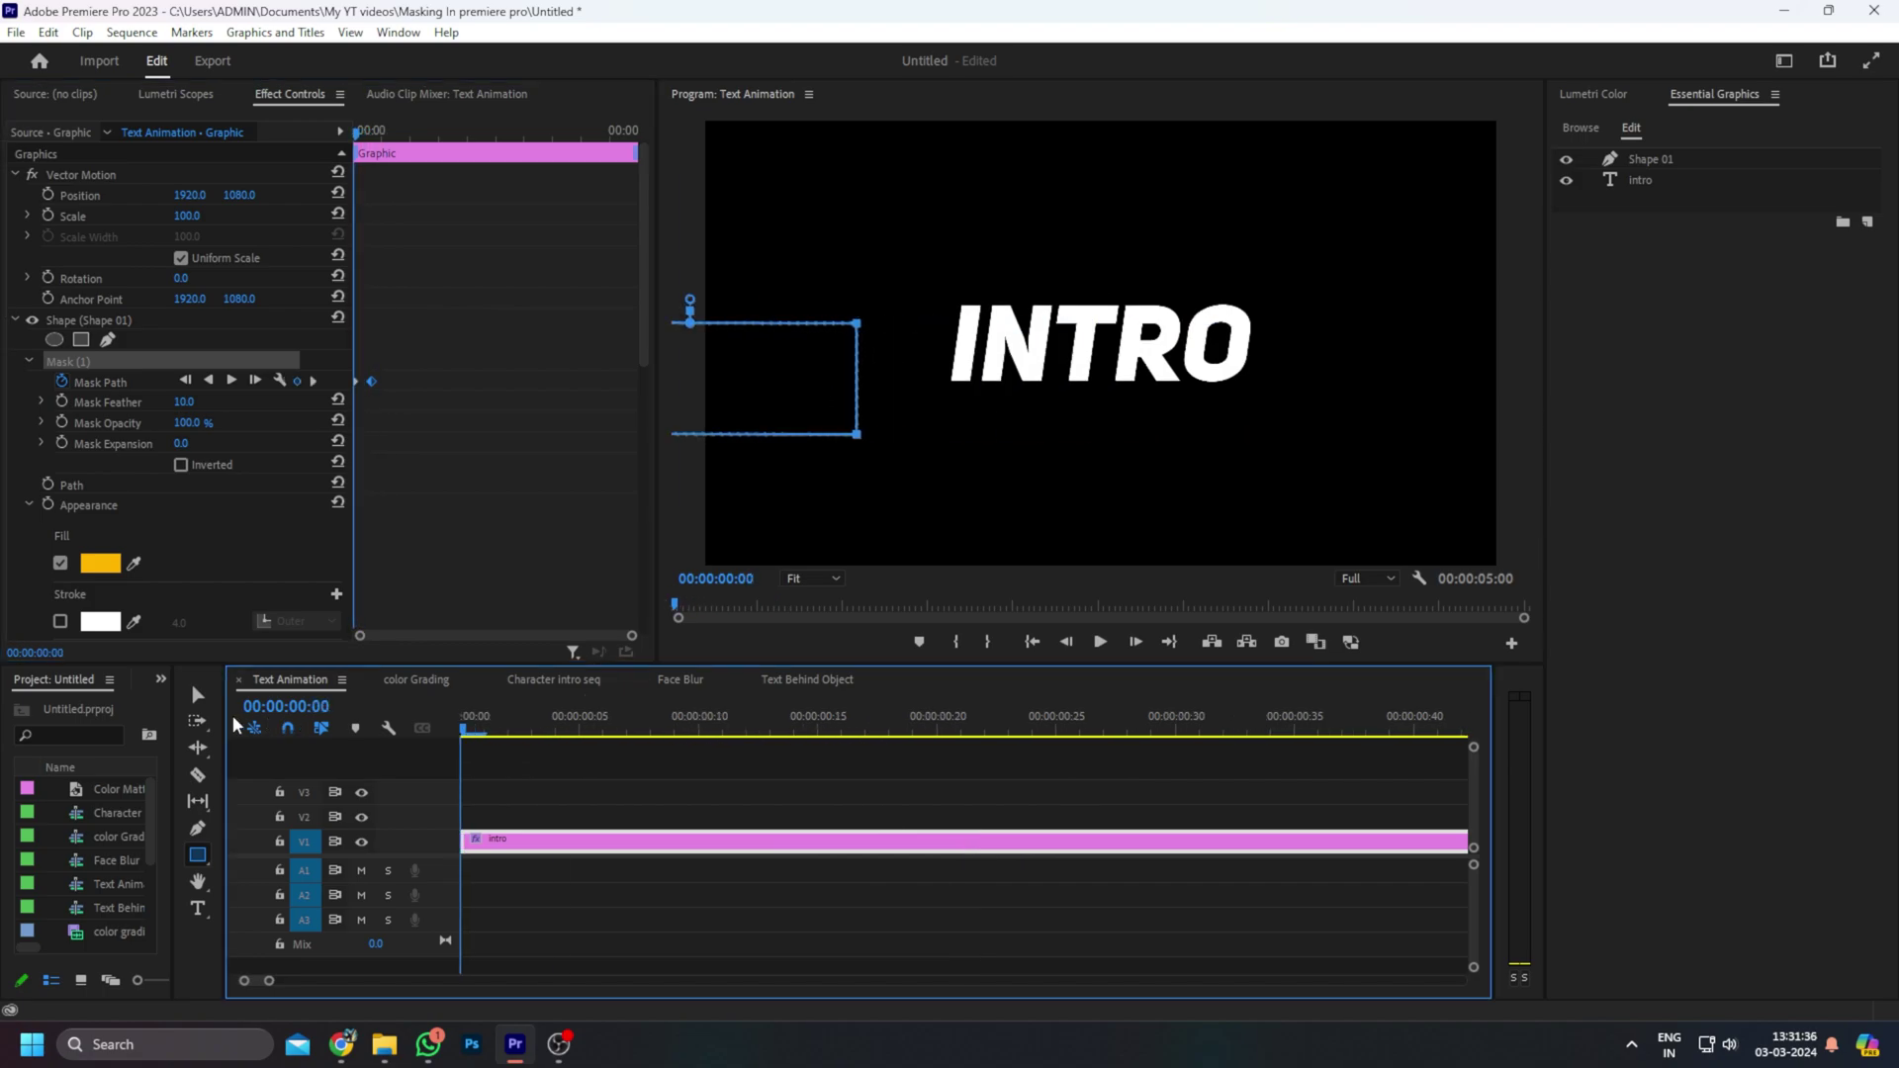
key(space)
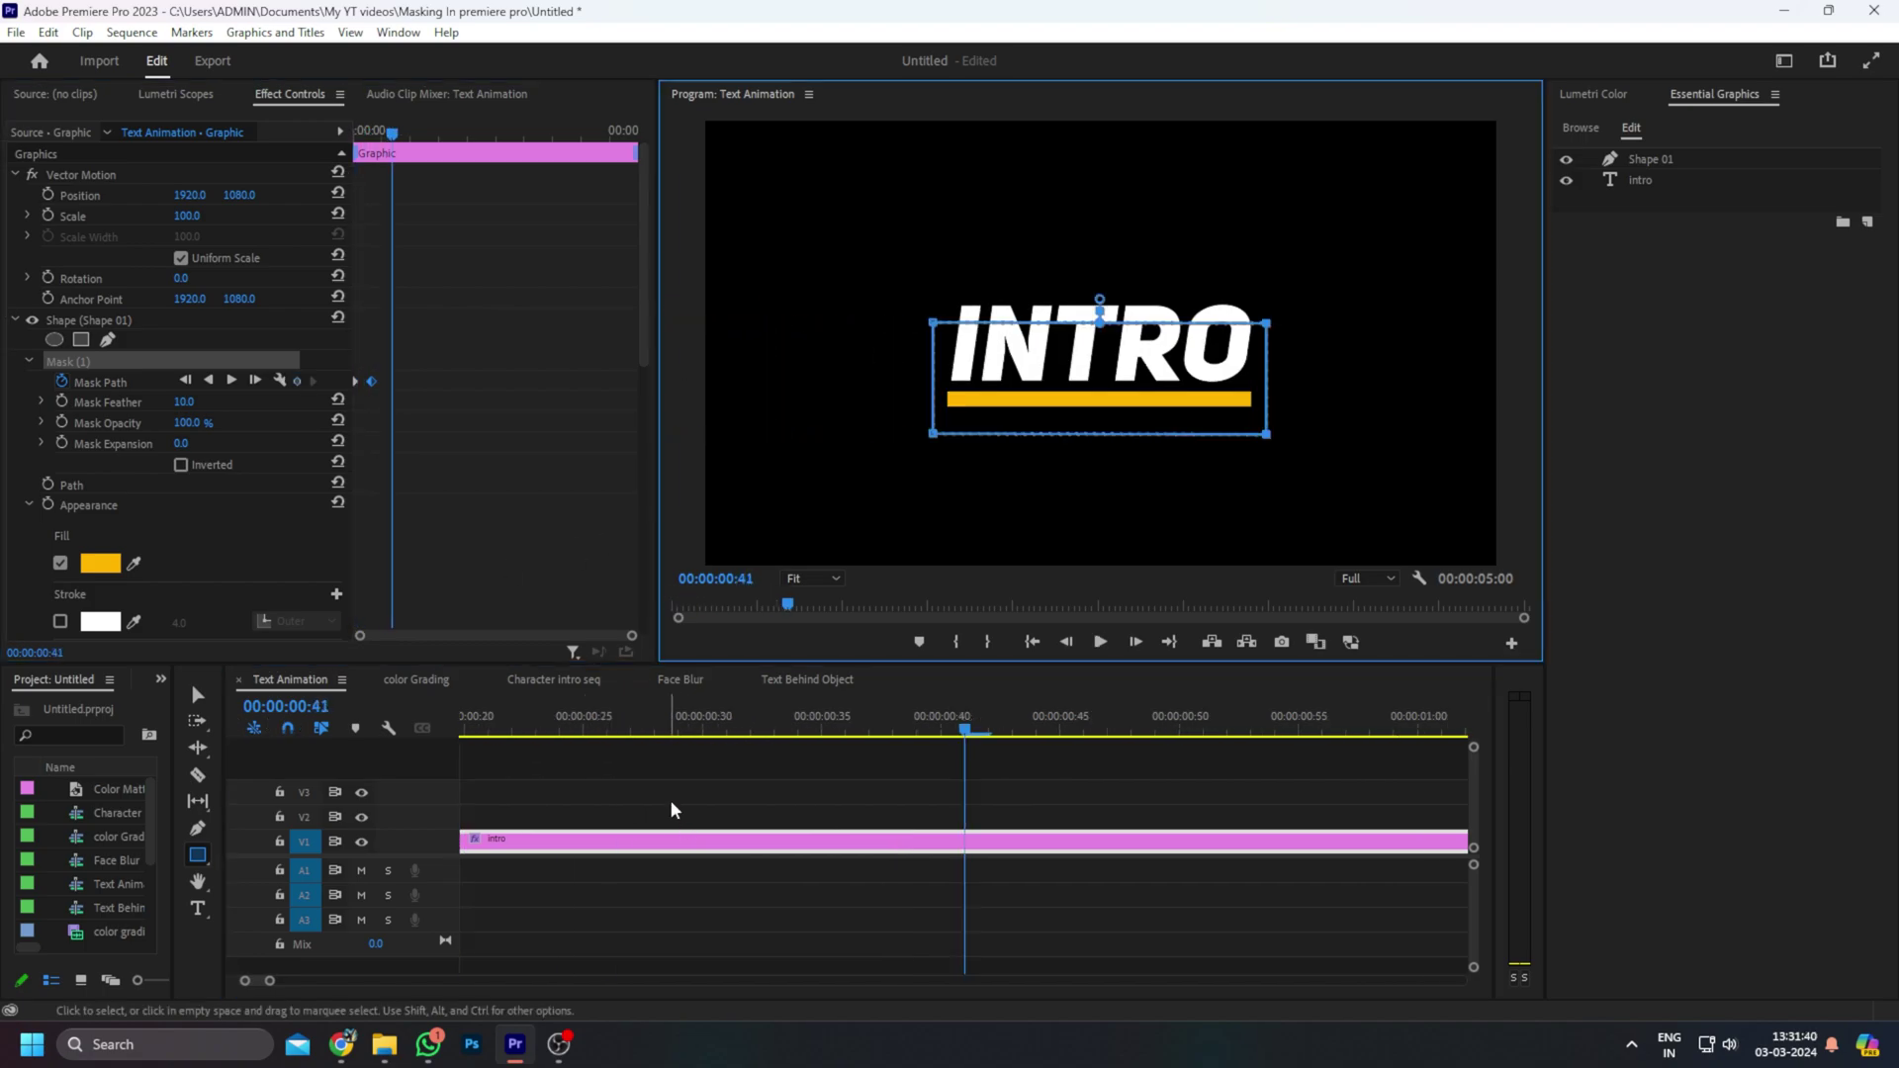
drag(733, 722, 719, 730)
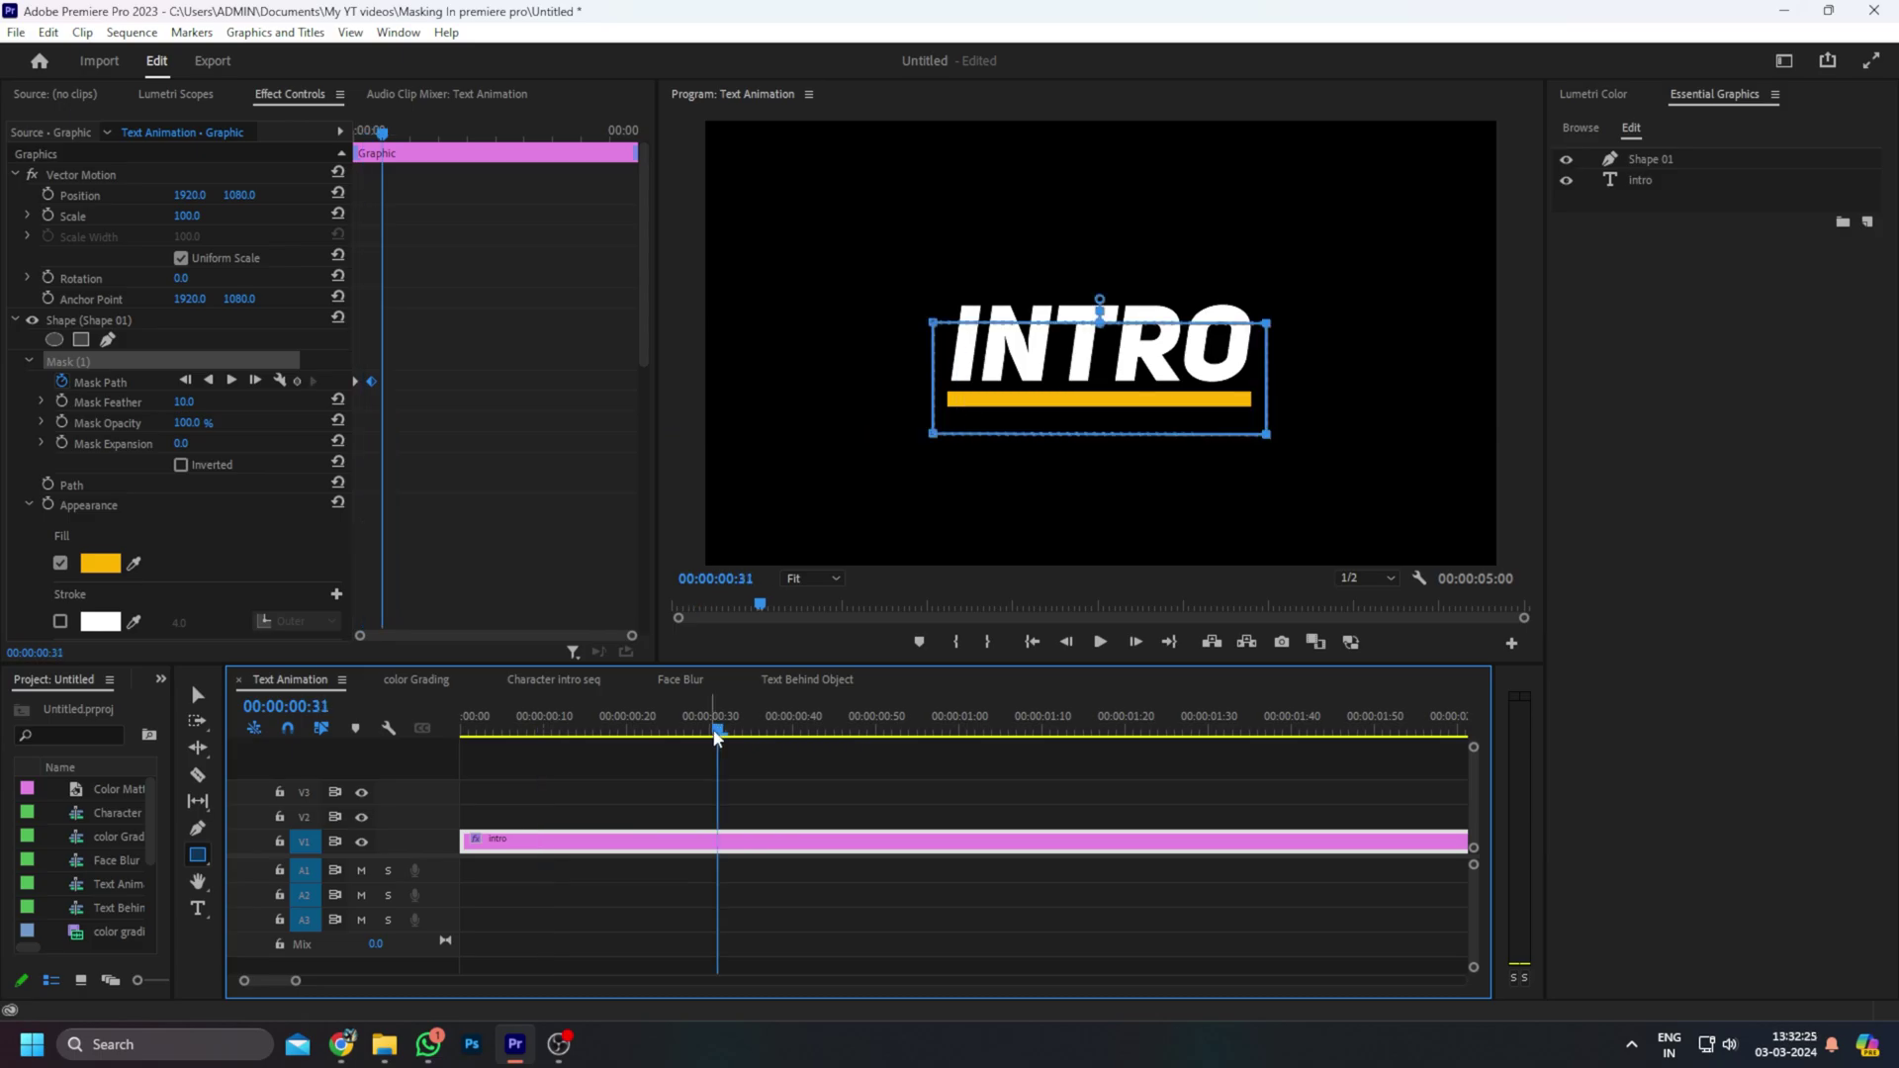
drag(719, 733, 745, 732)
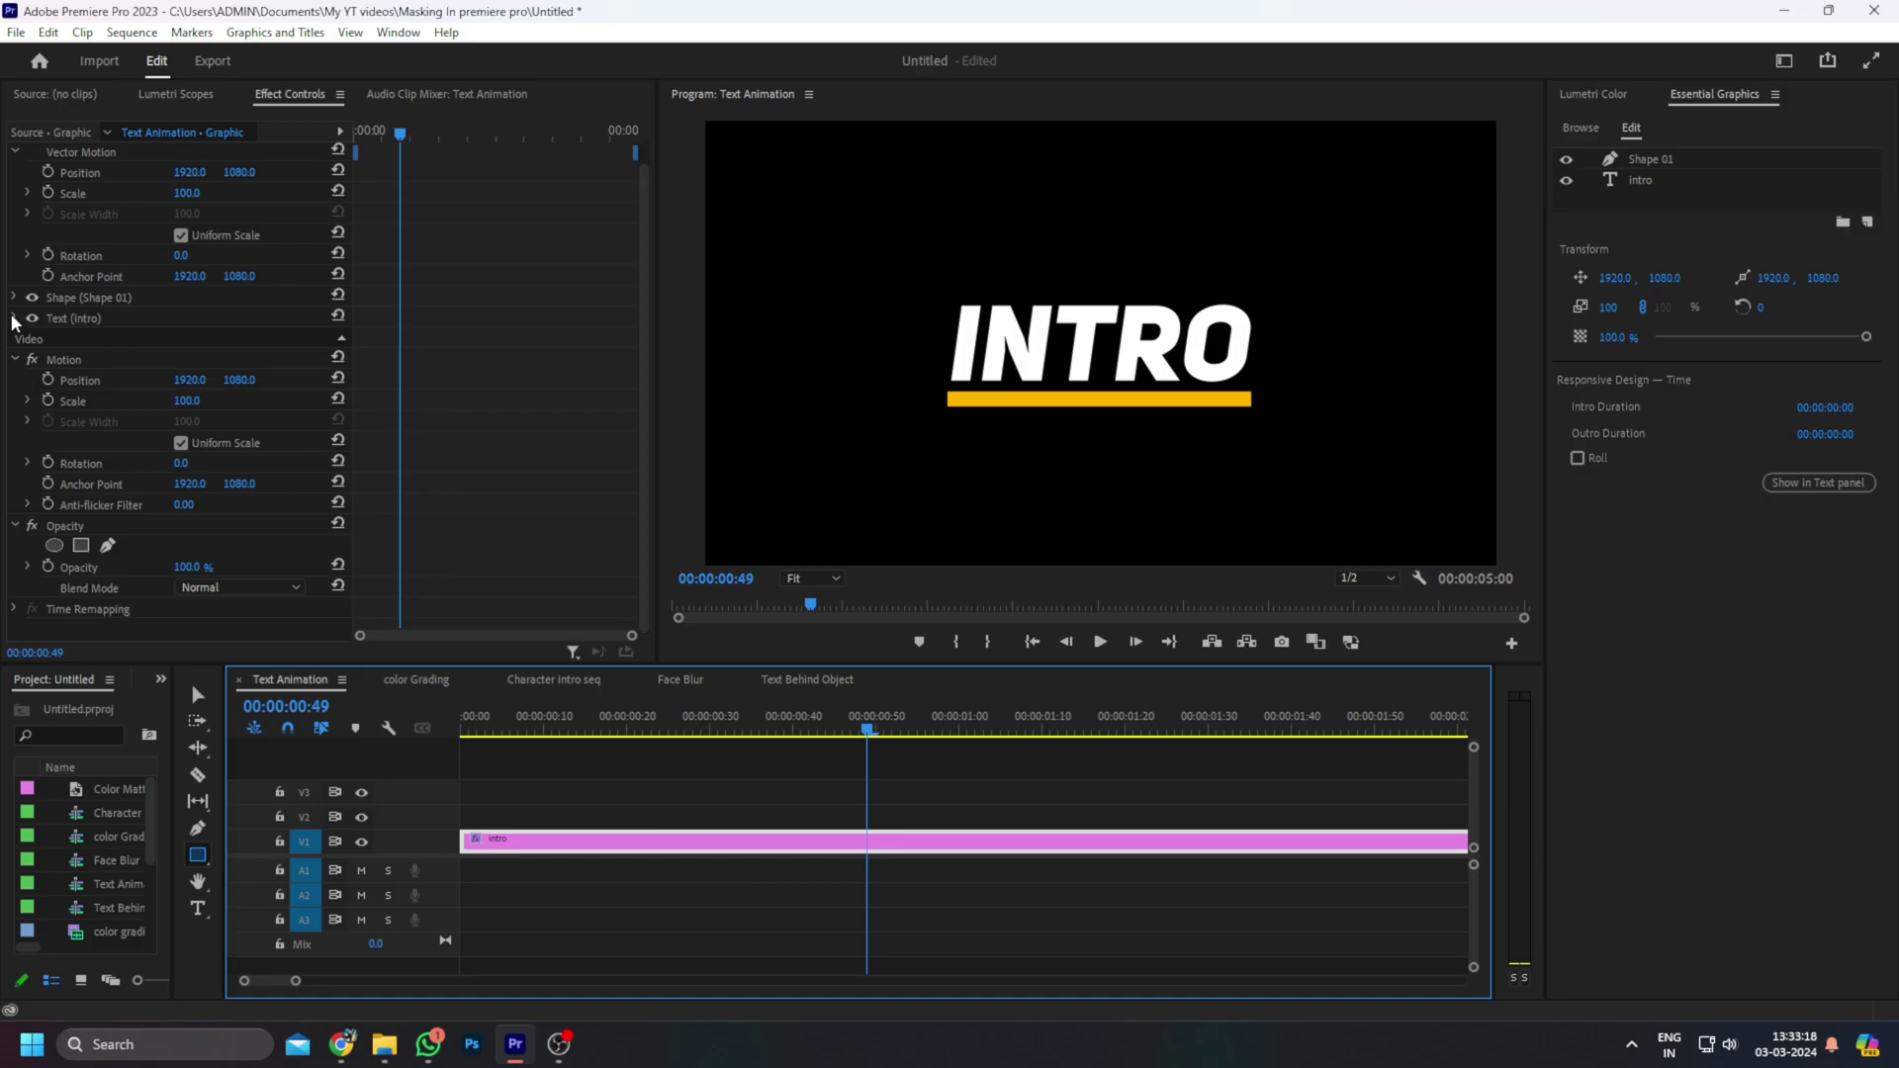
Widen the Text (intro) mask to reveal all of INTRO and set its feather to 0
click(14, 319)
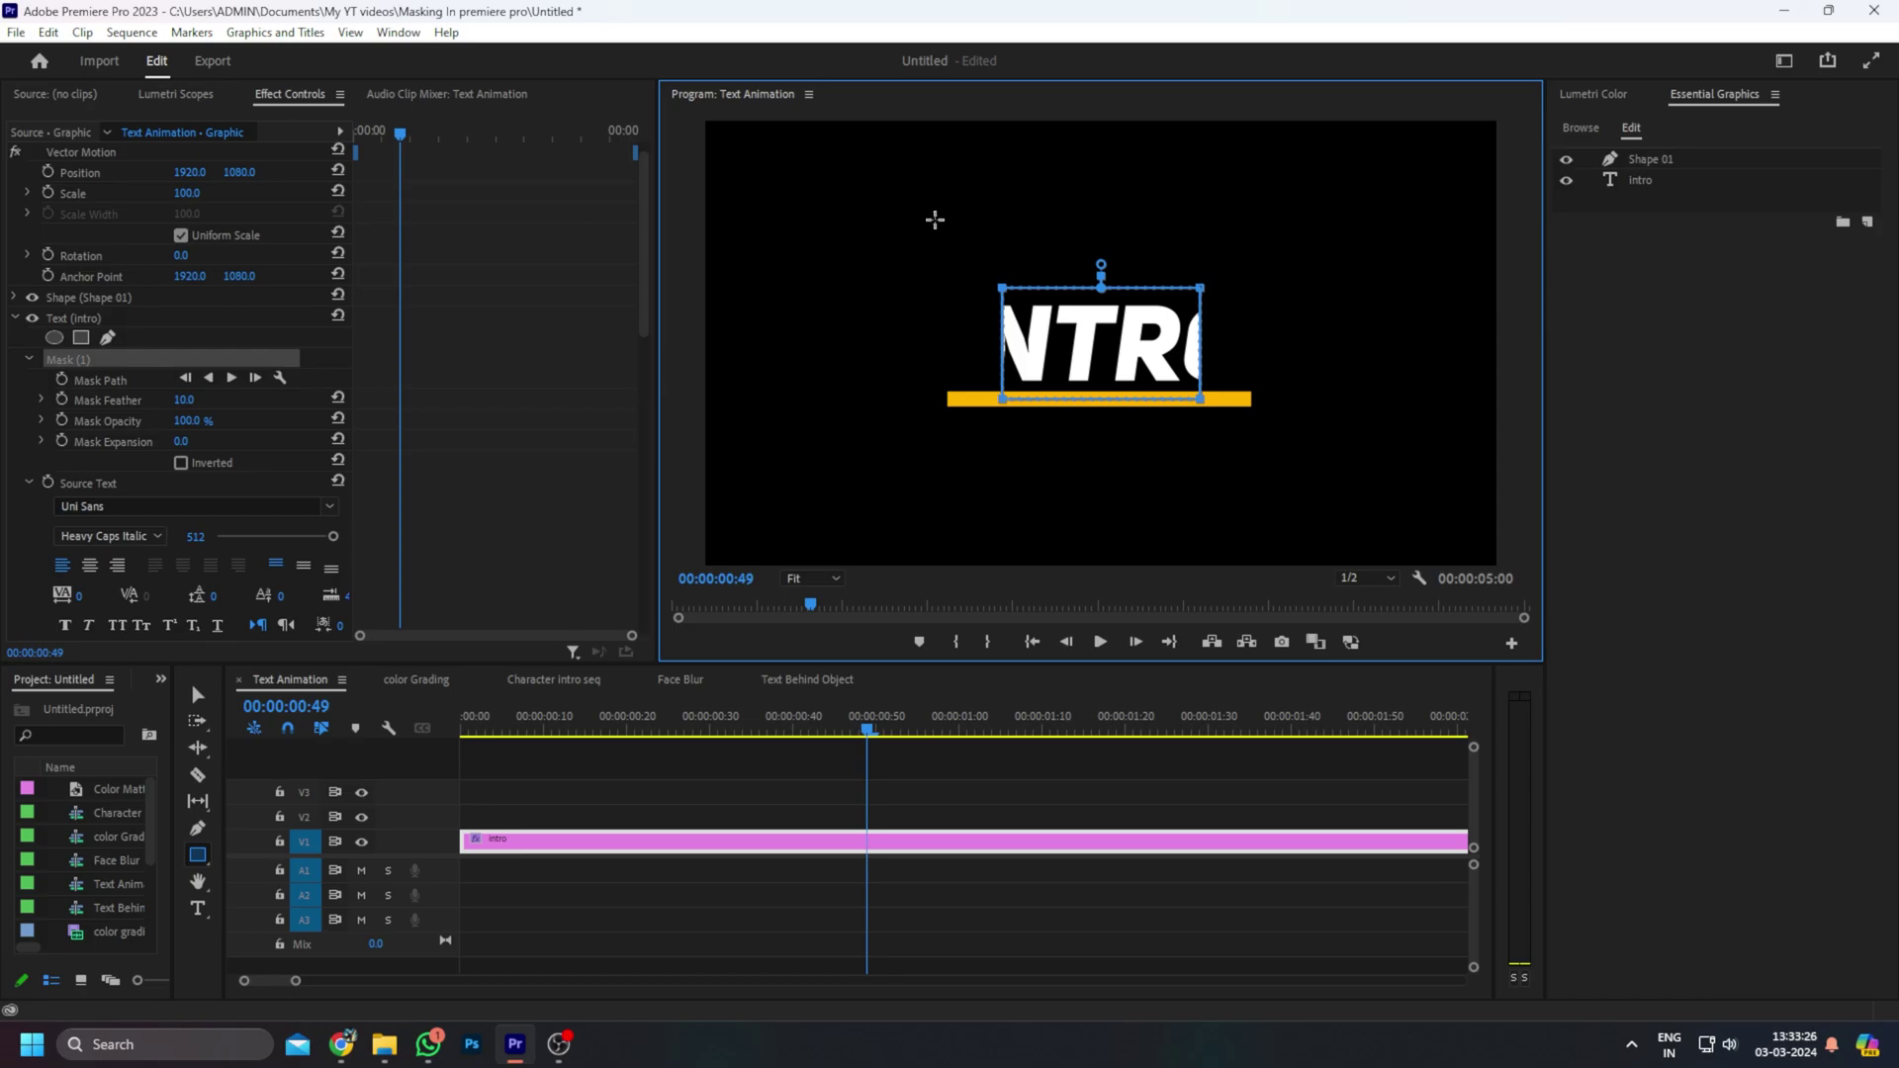
drag(1002, 399, 953, 399)
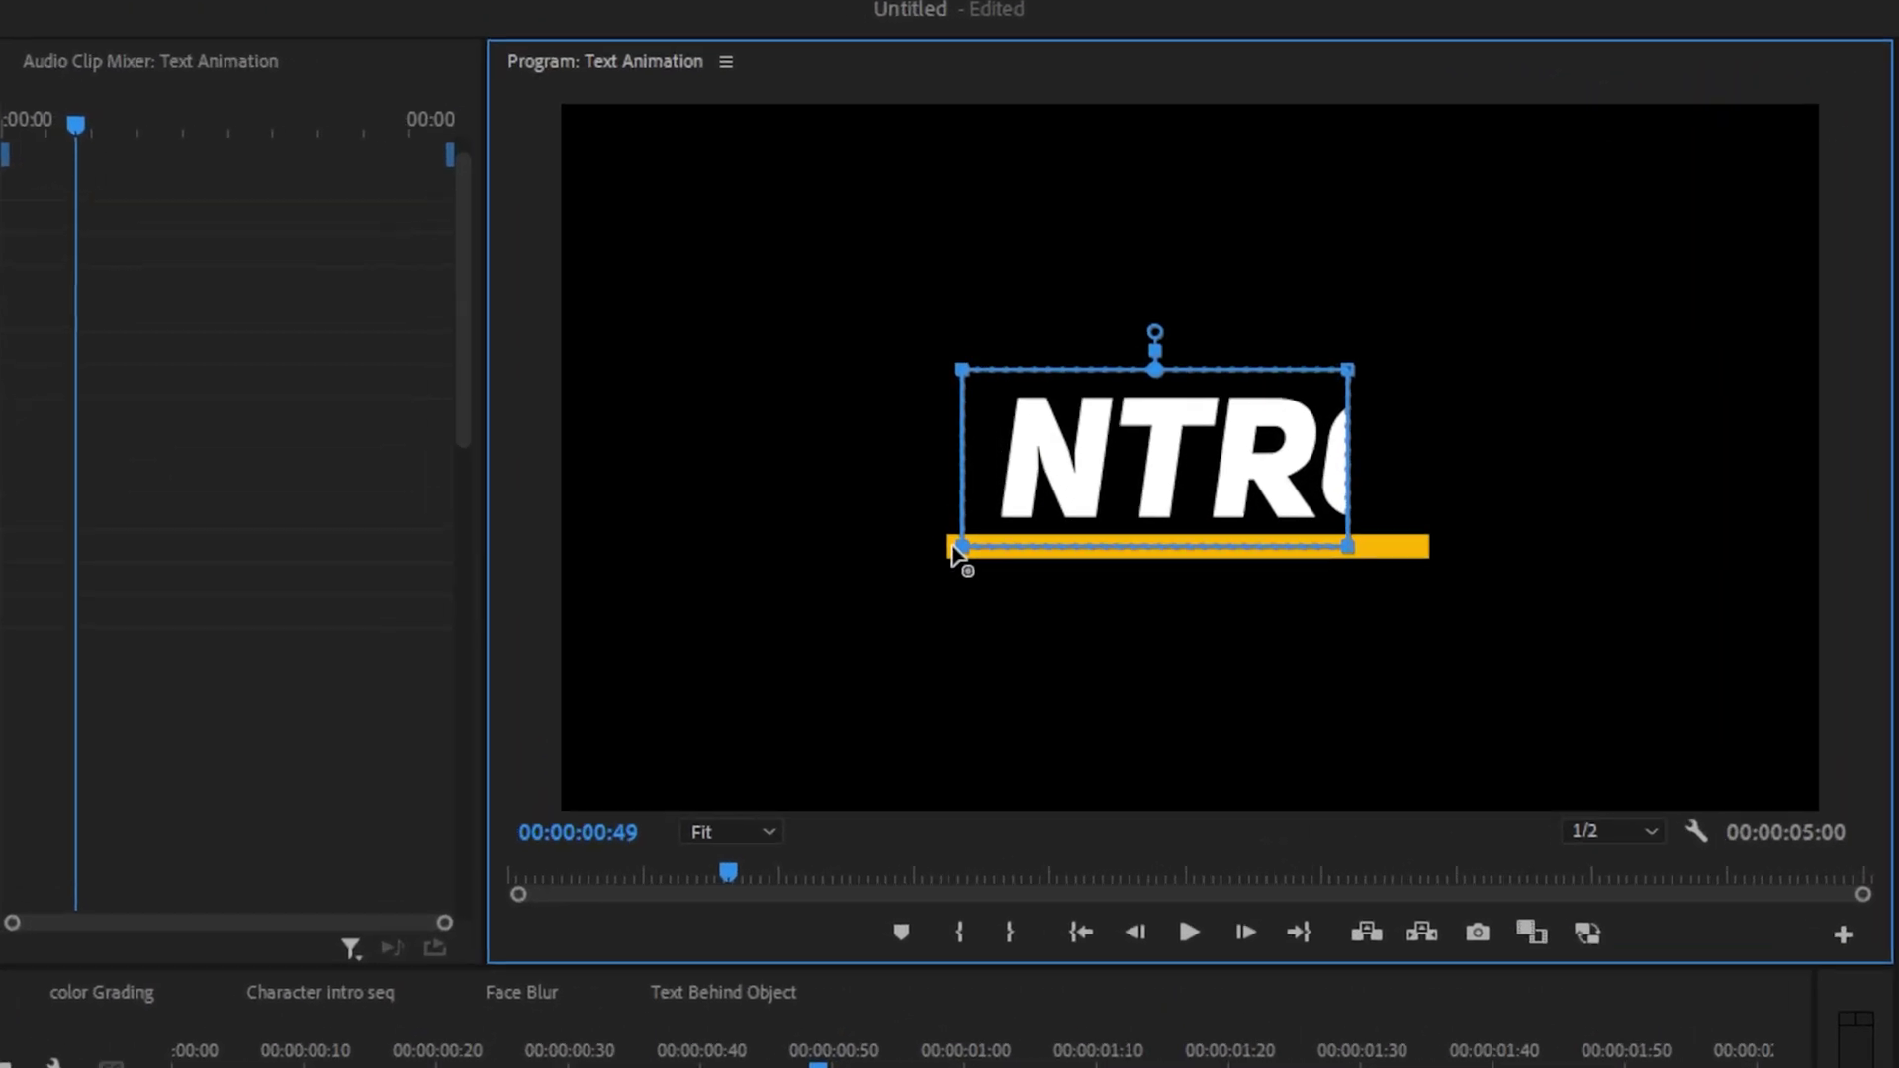
drag(955, 552, 920, 552)
drag(1348, 547, 1469, 552)
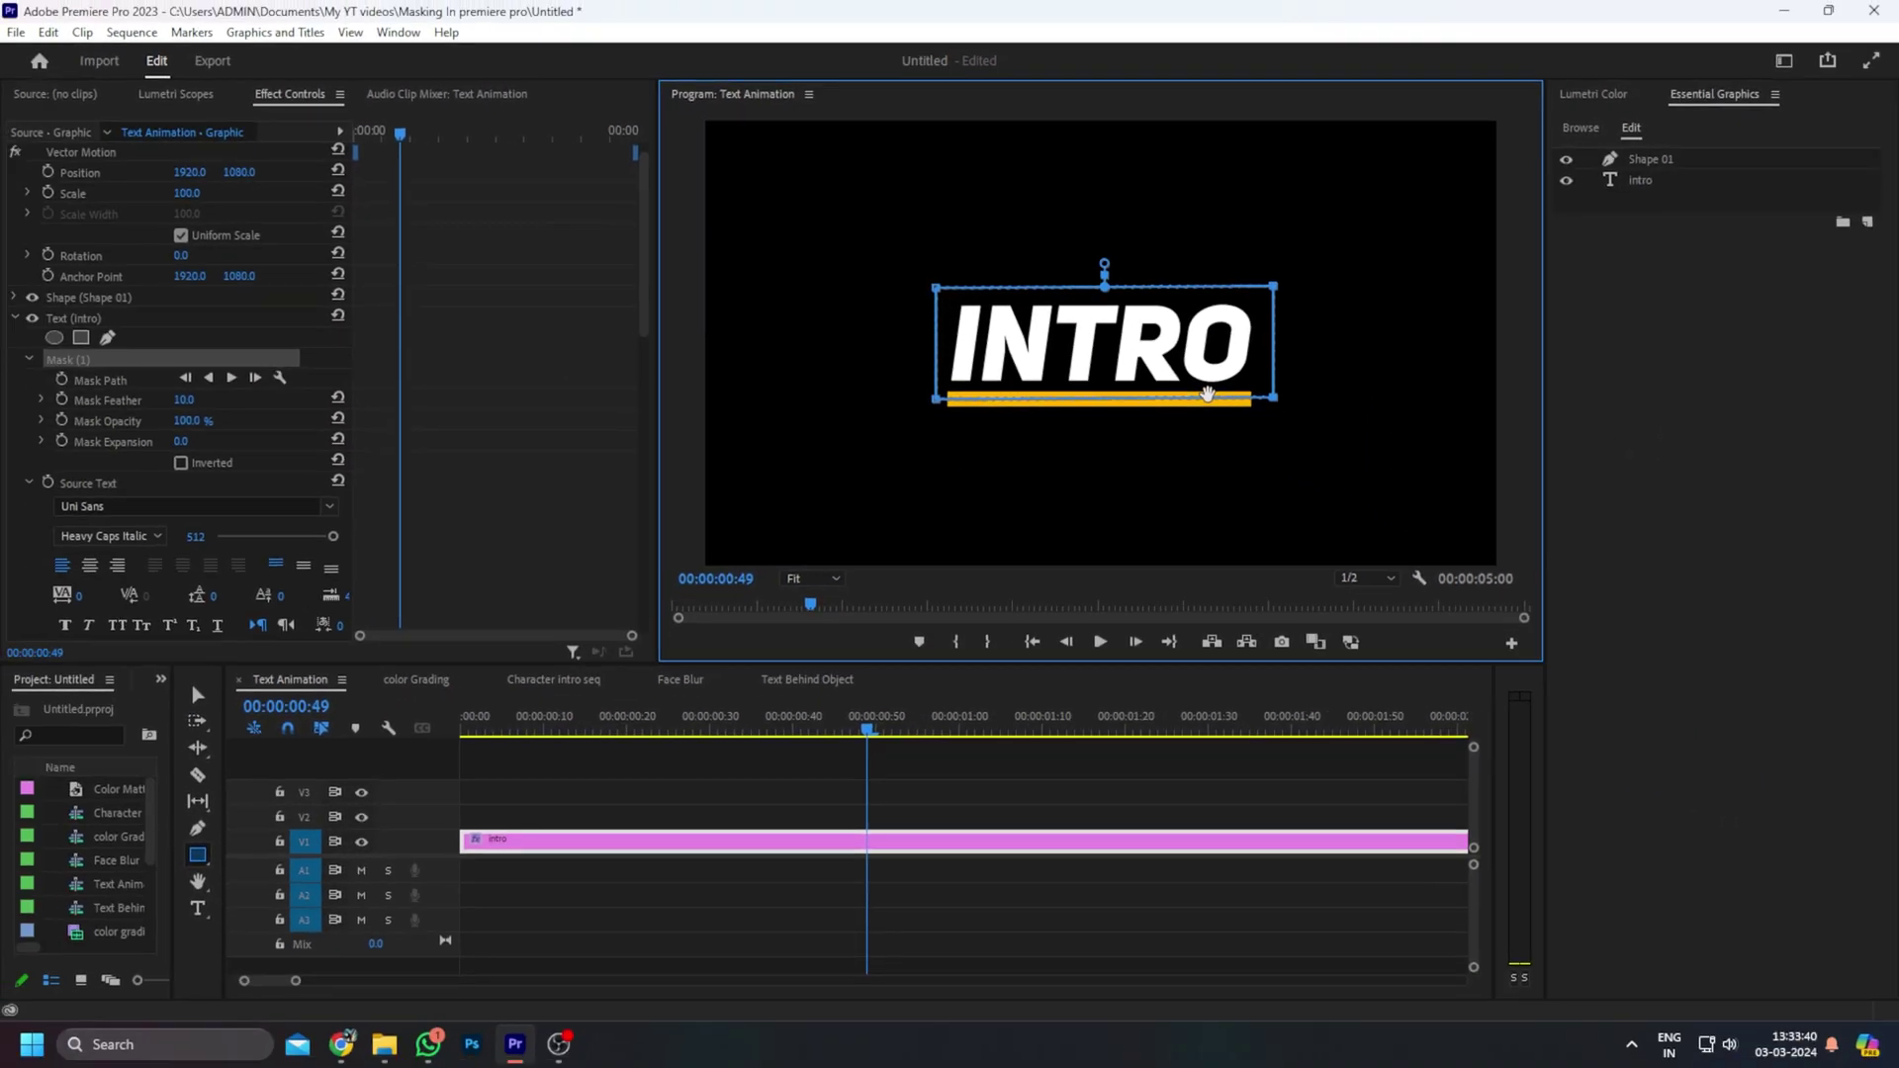
drag(194, 400, 201, 399)
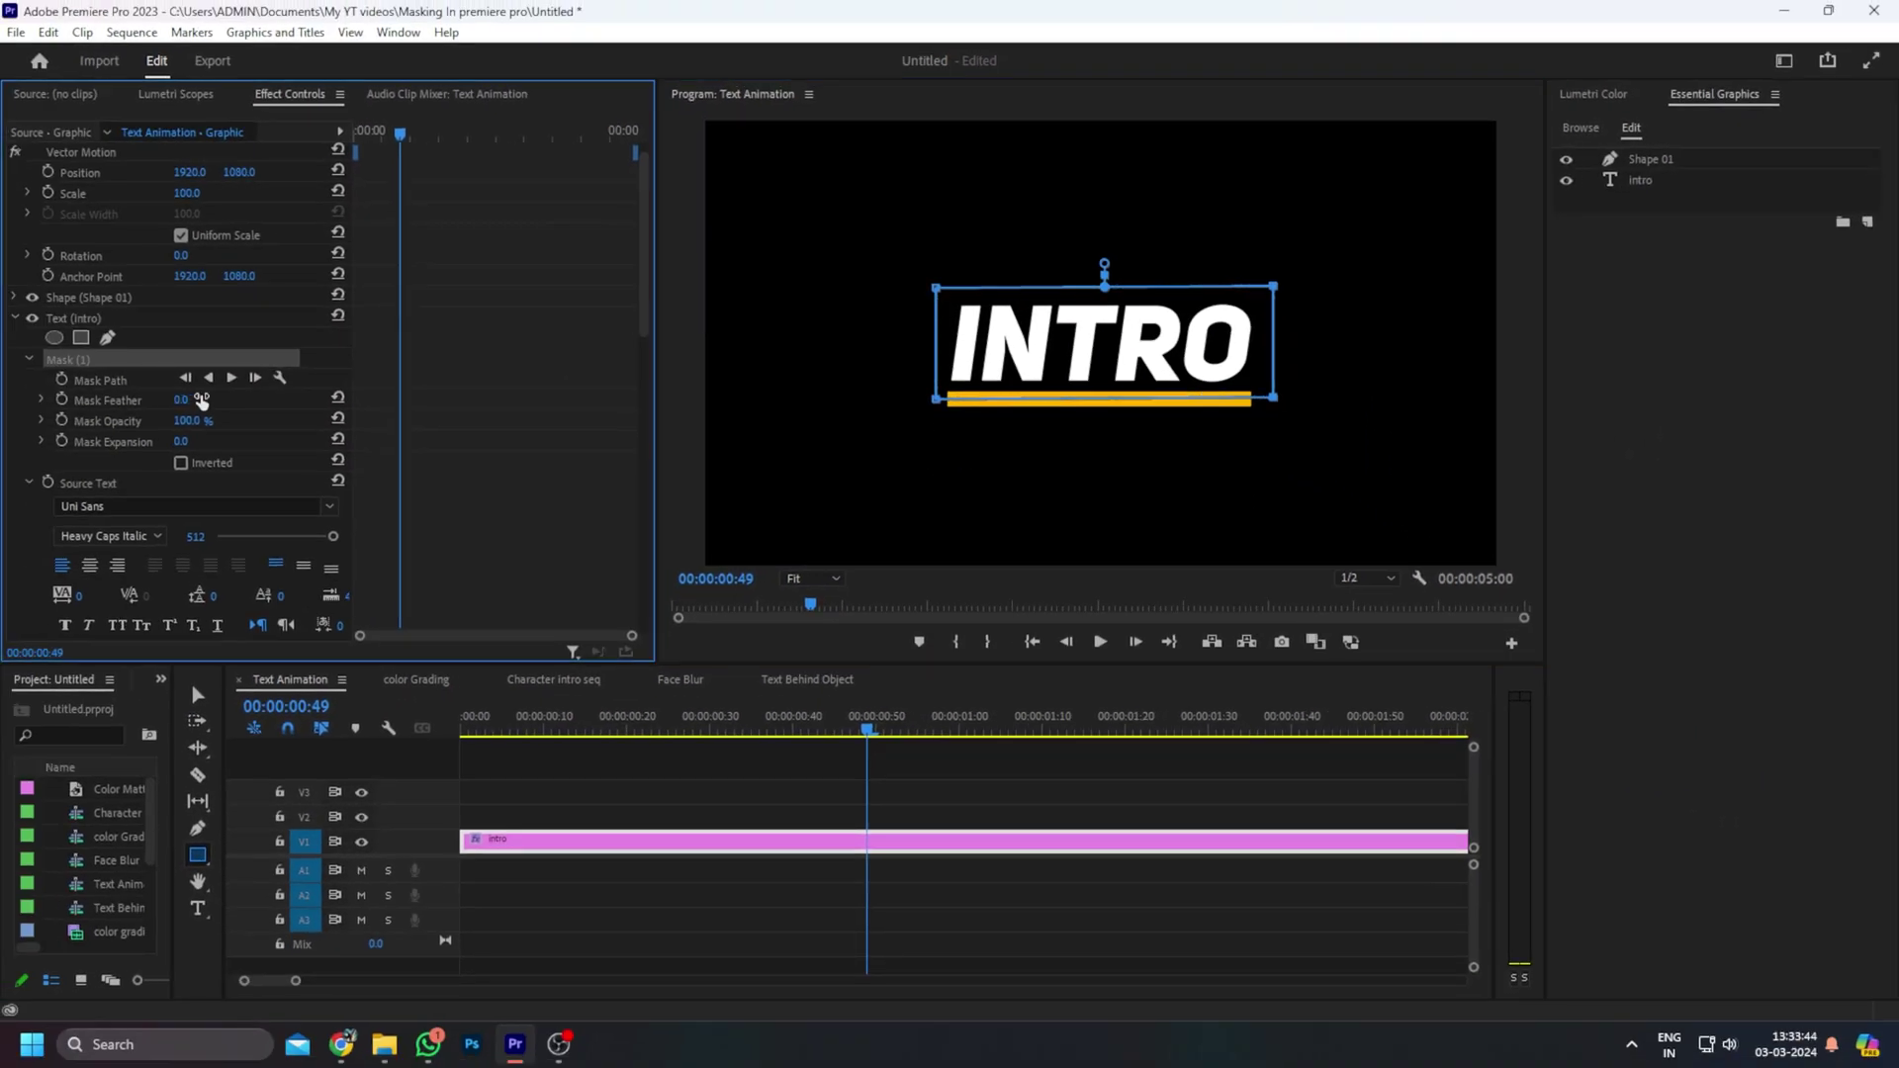
Move the playhead later and enable a Position keyframe for the INTRO text
scroll(371, 517, down, 3)
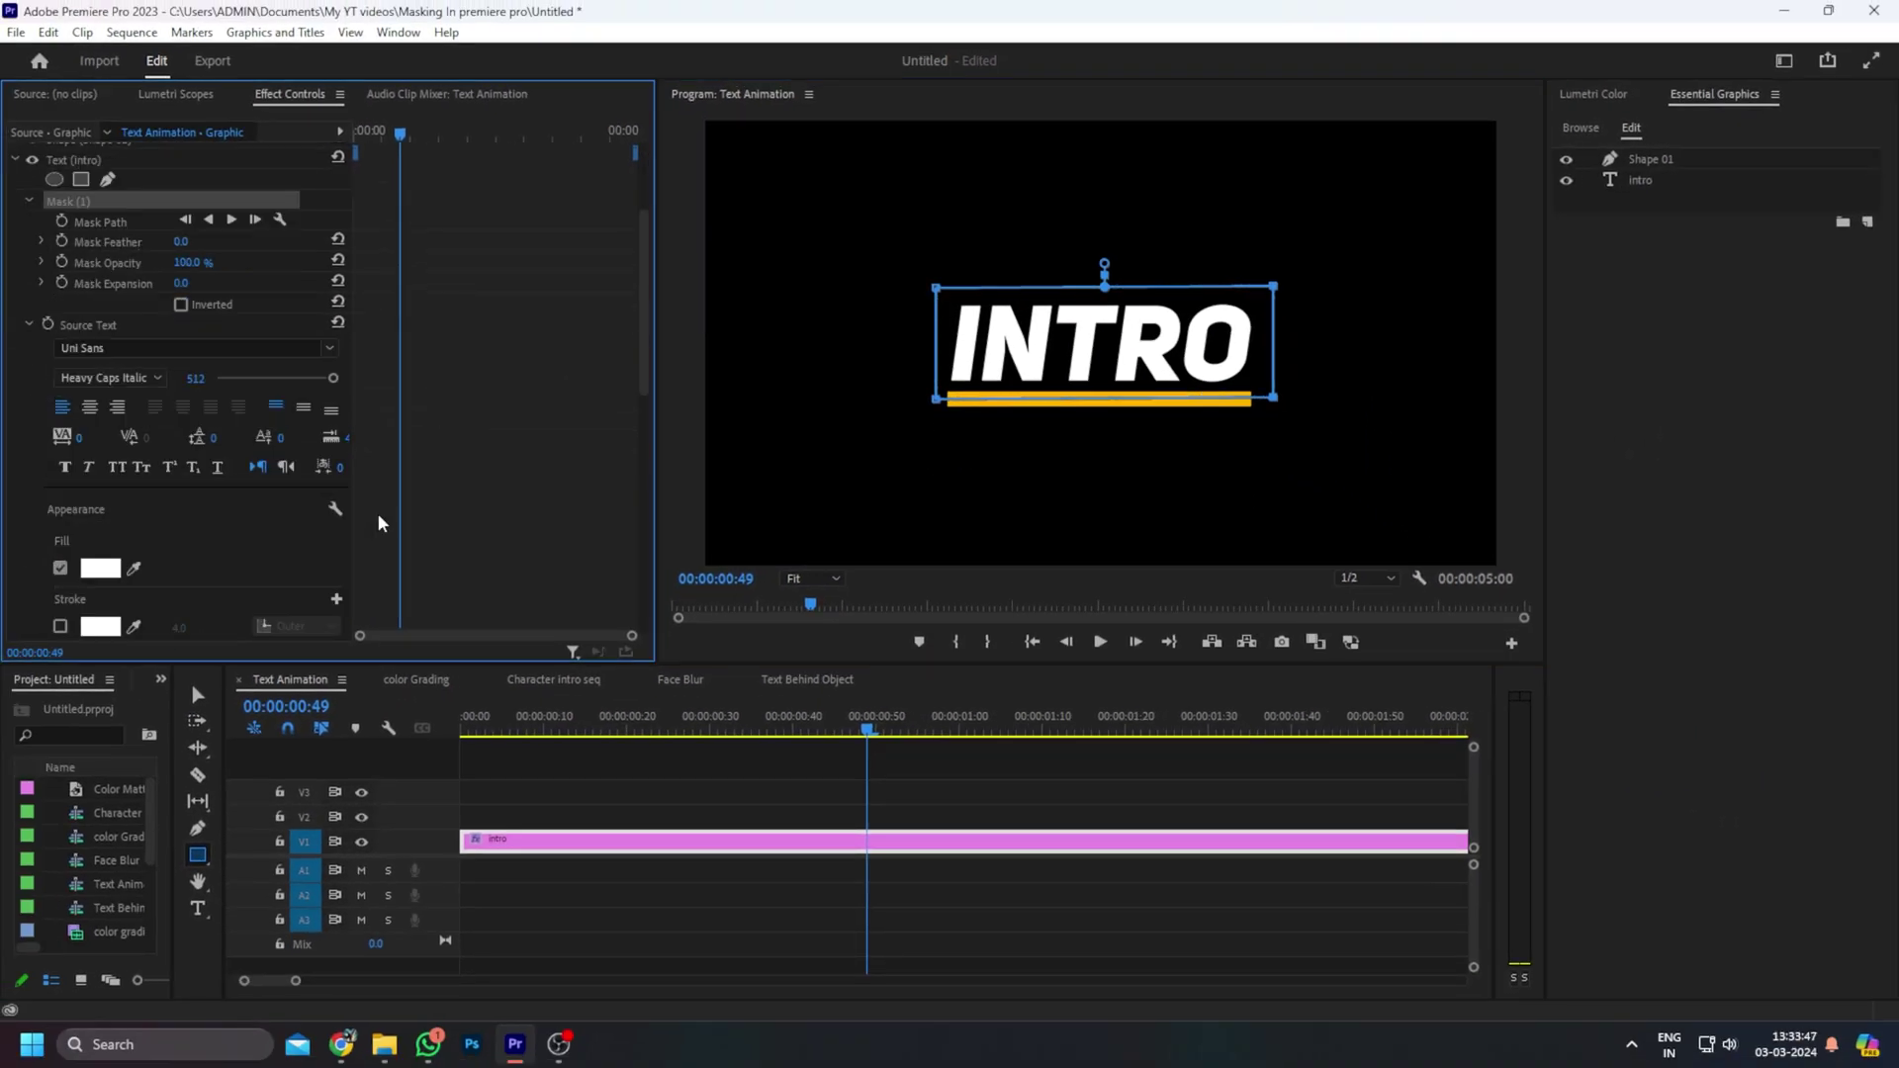
scroll(379, 523, down, 2)
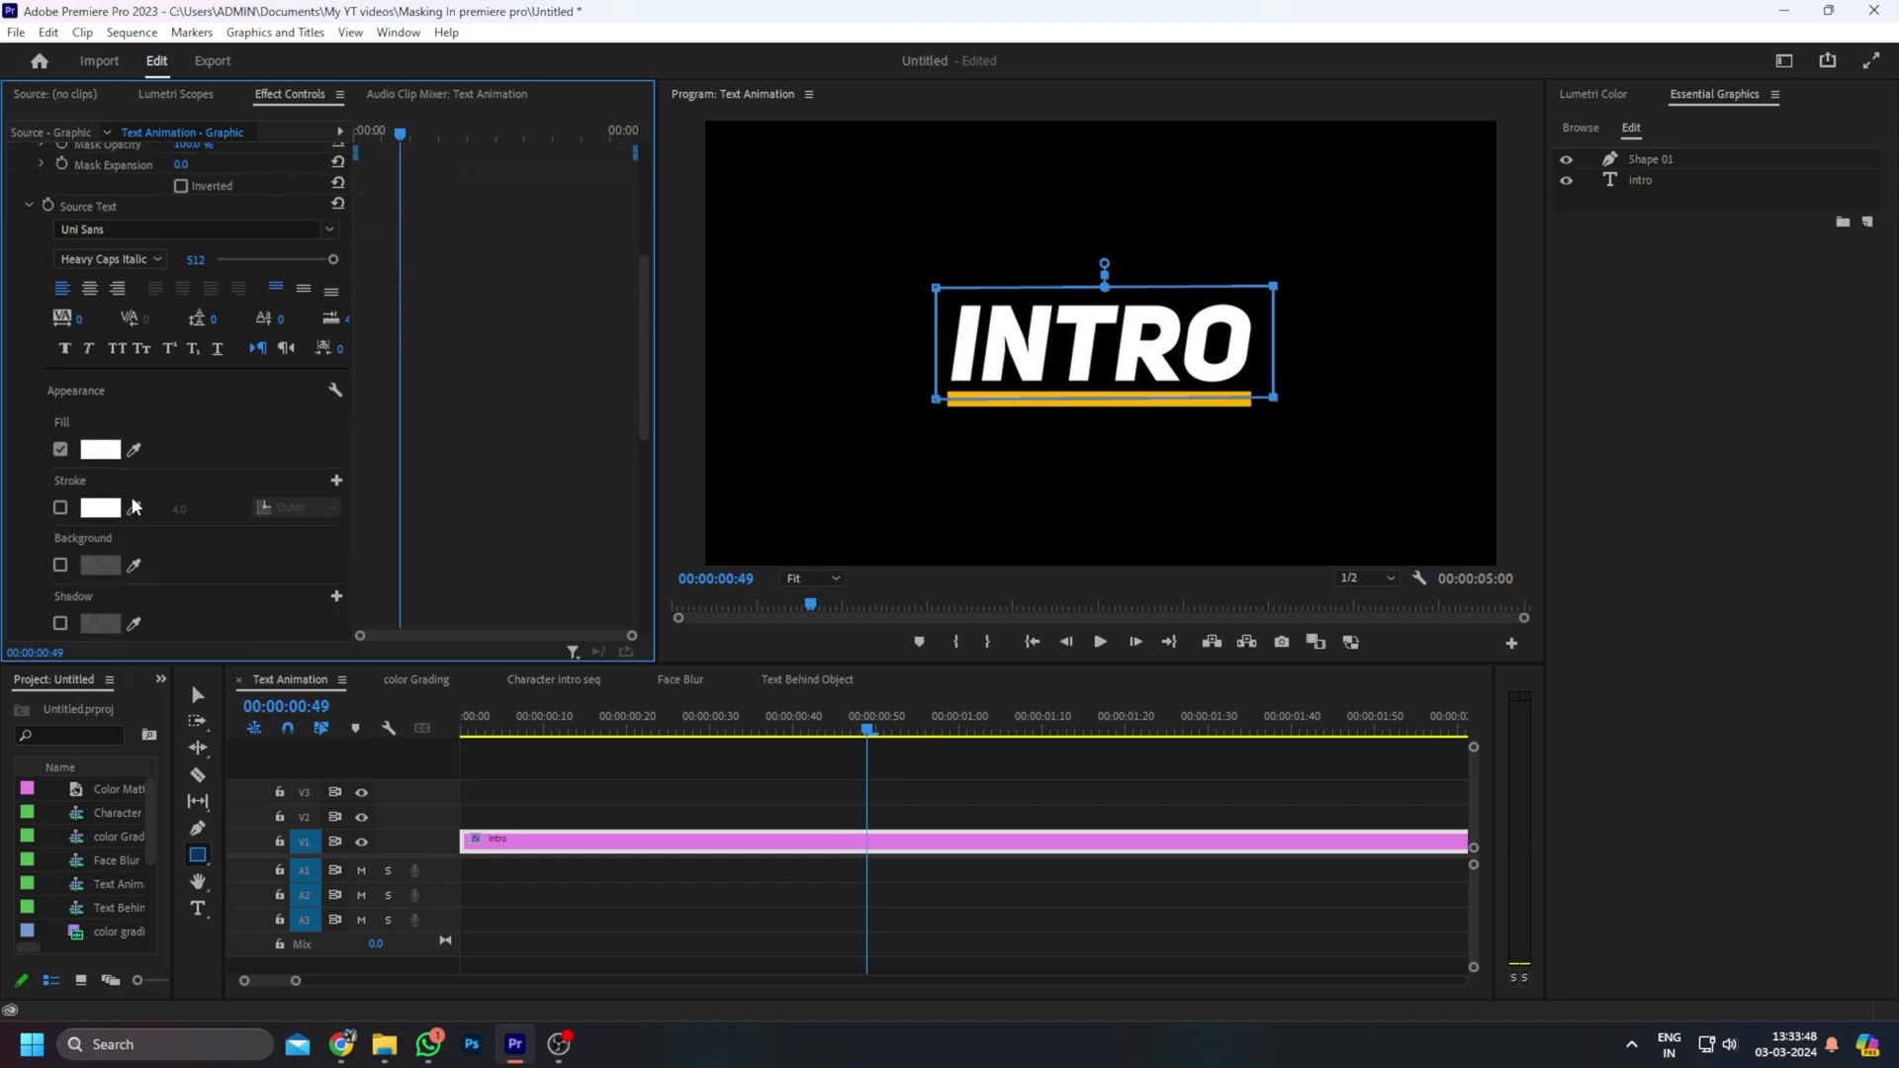
scroll(136, 507, down, 5)
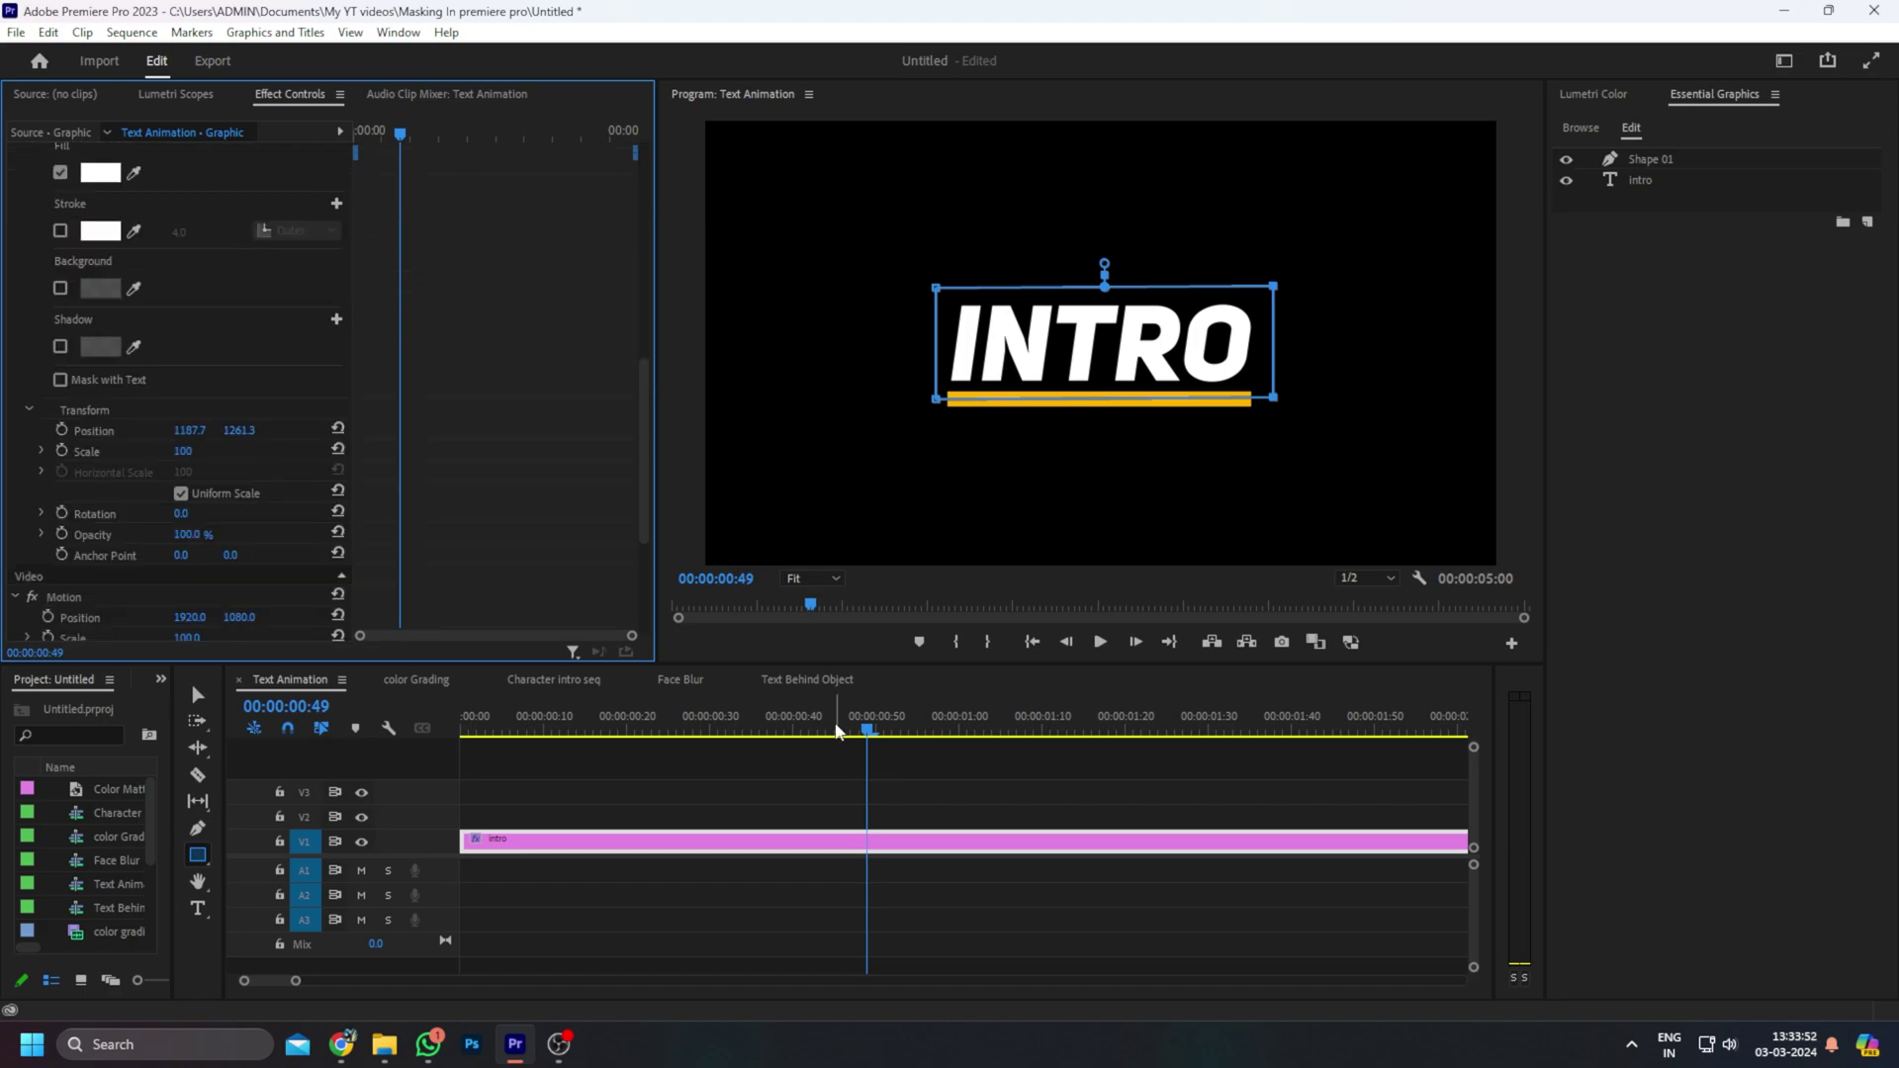
drag(733, 729, 913, 732)
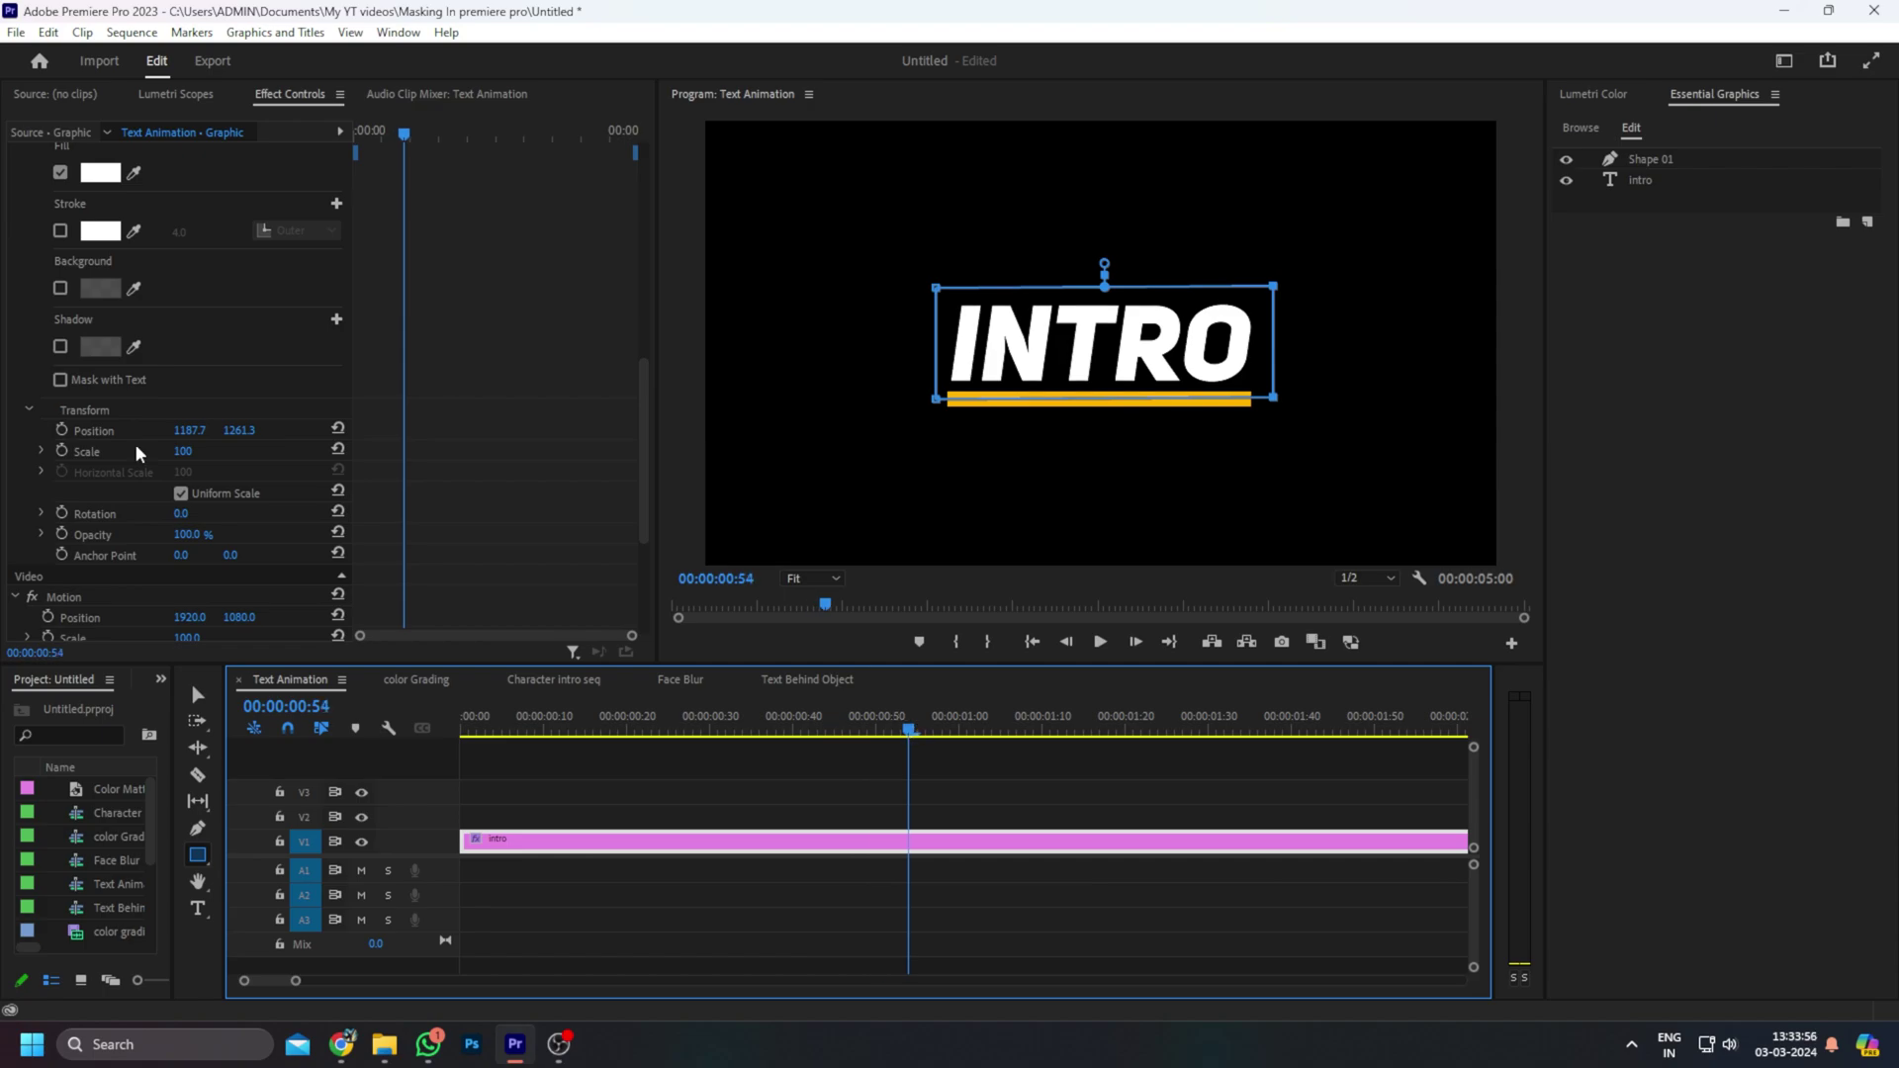
click(62, 429)
Move the playhead back to 00:00:00:31 in the color Grading sequence
drag(909, 732, 691, 752)
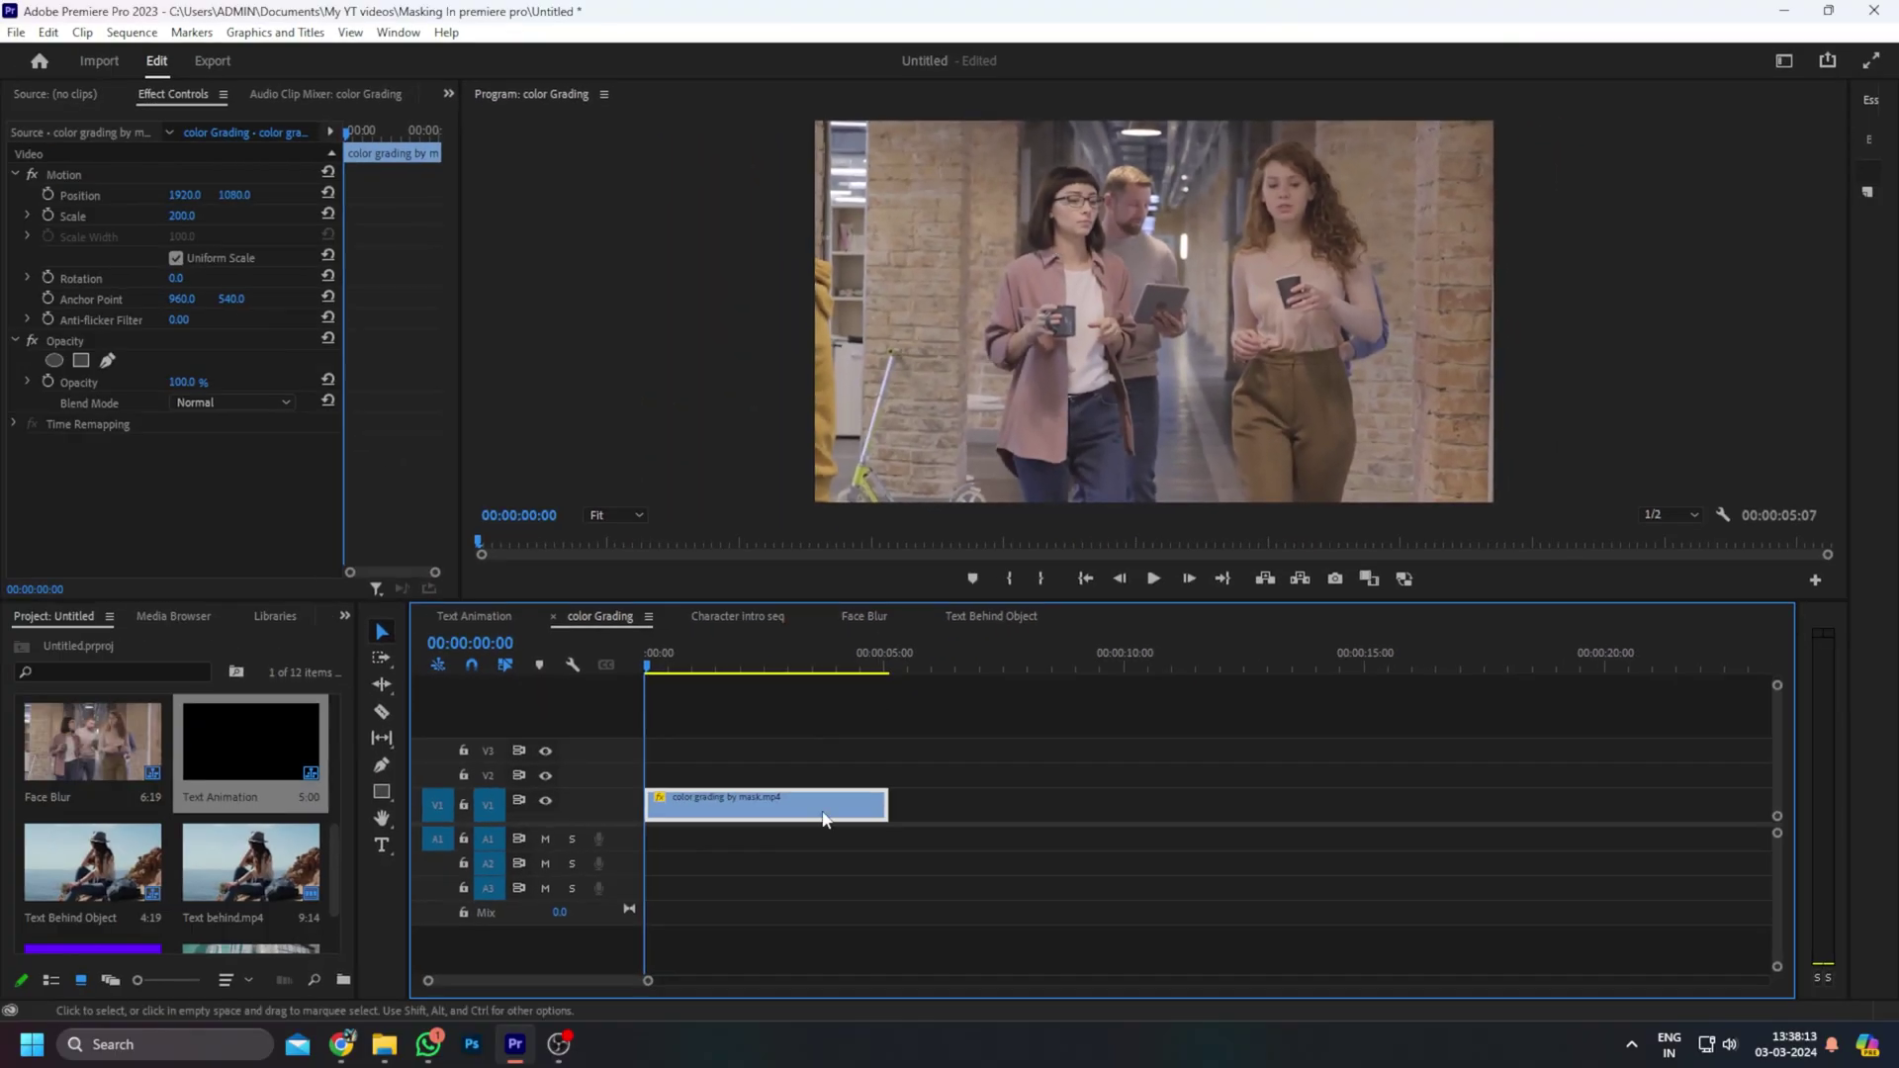
Alt-drag the walking clip onto V2 and fit a 53-feather oval mask around the left woman's head
drag(823, 819, 755, 778)
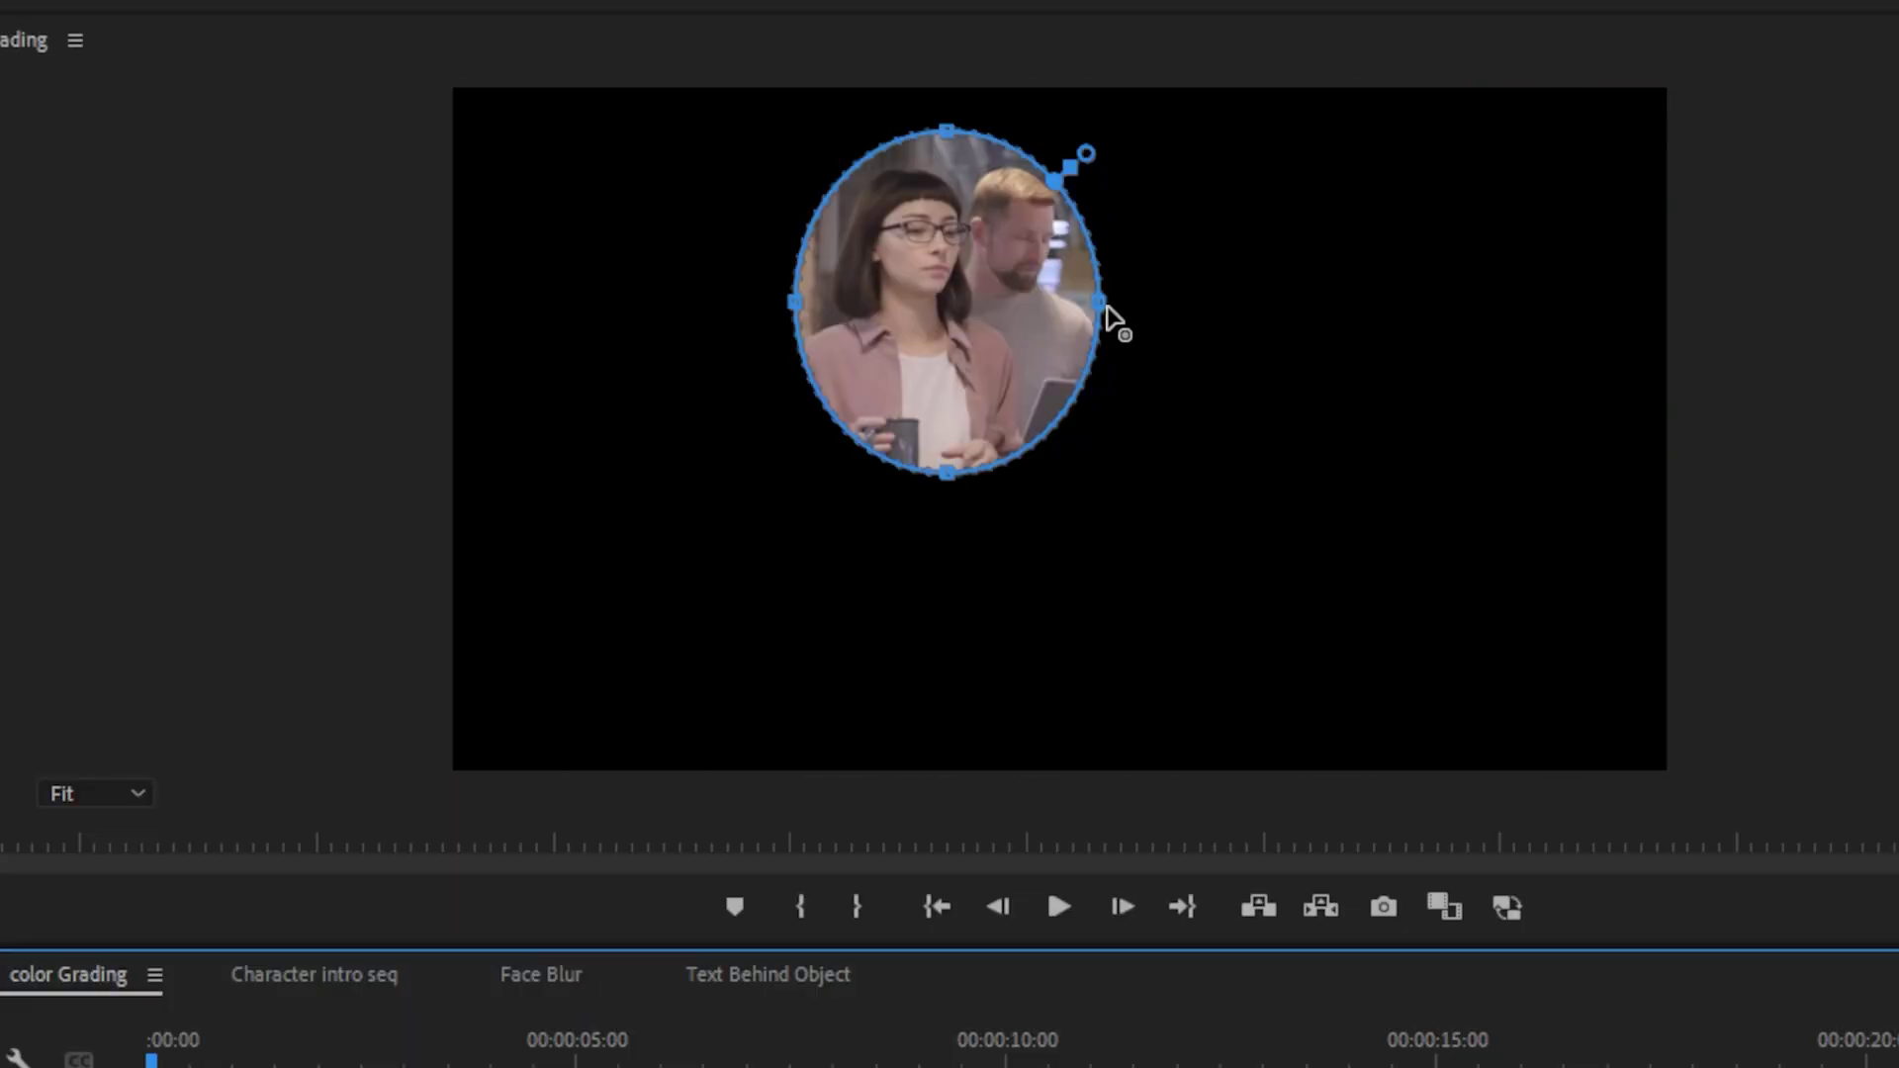
drag(1108, 319, 1060, 248)
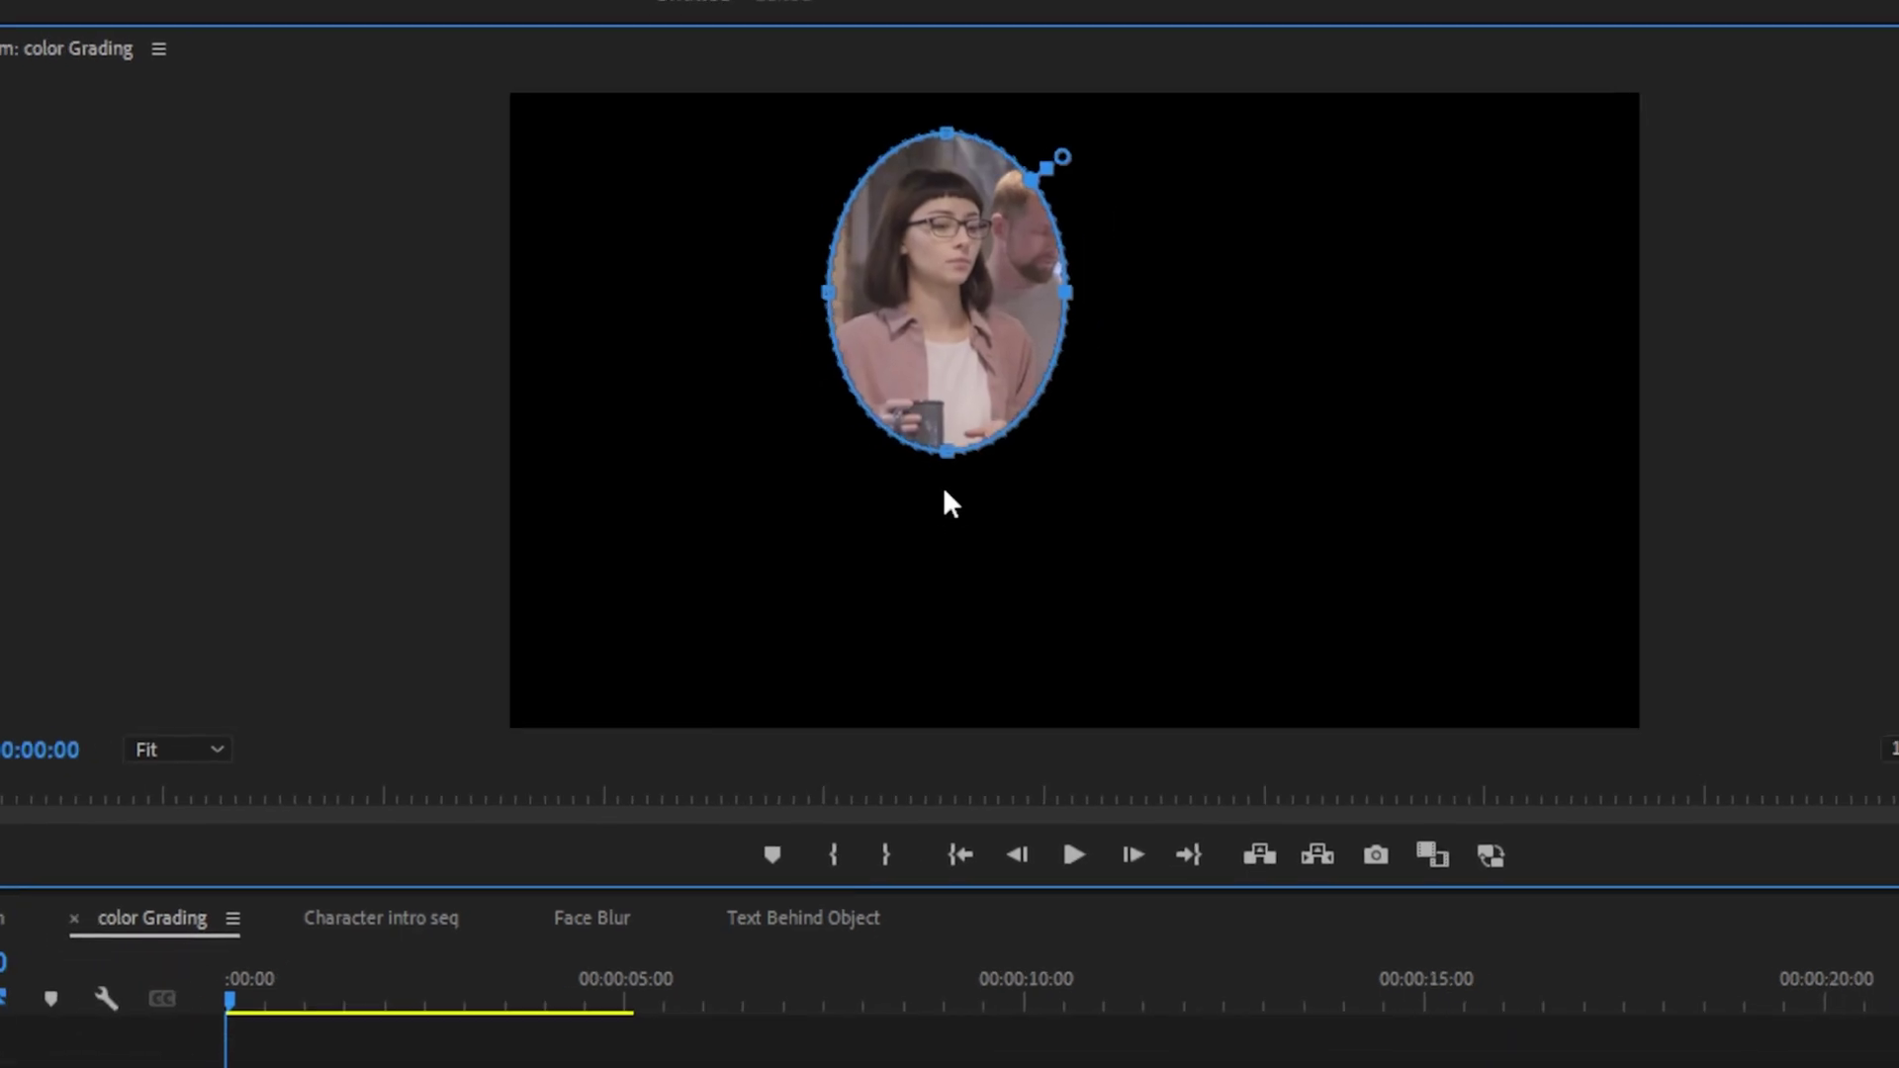
drag(1083, 321, 1076, 287)
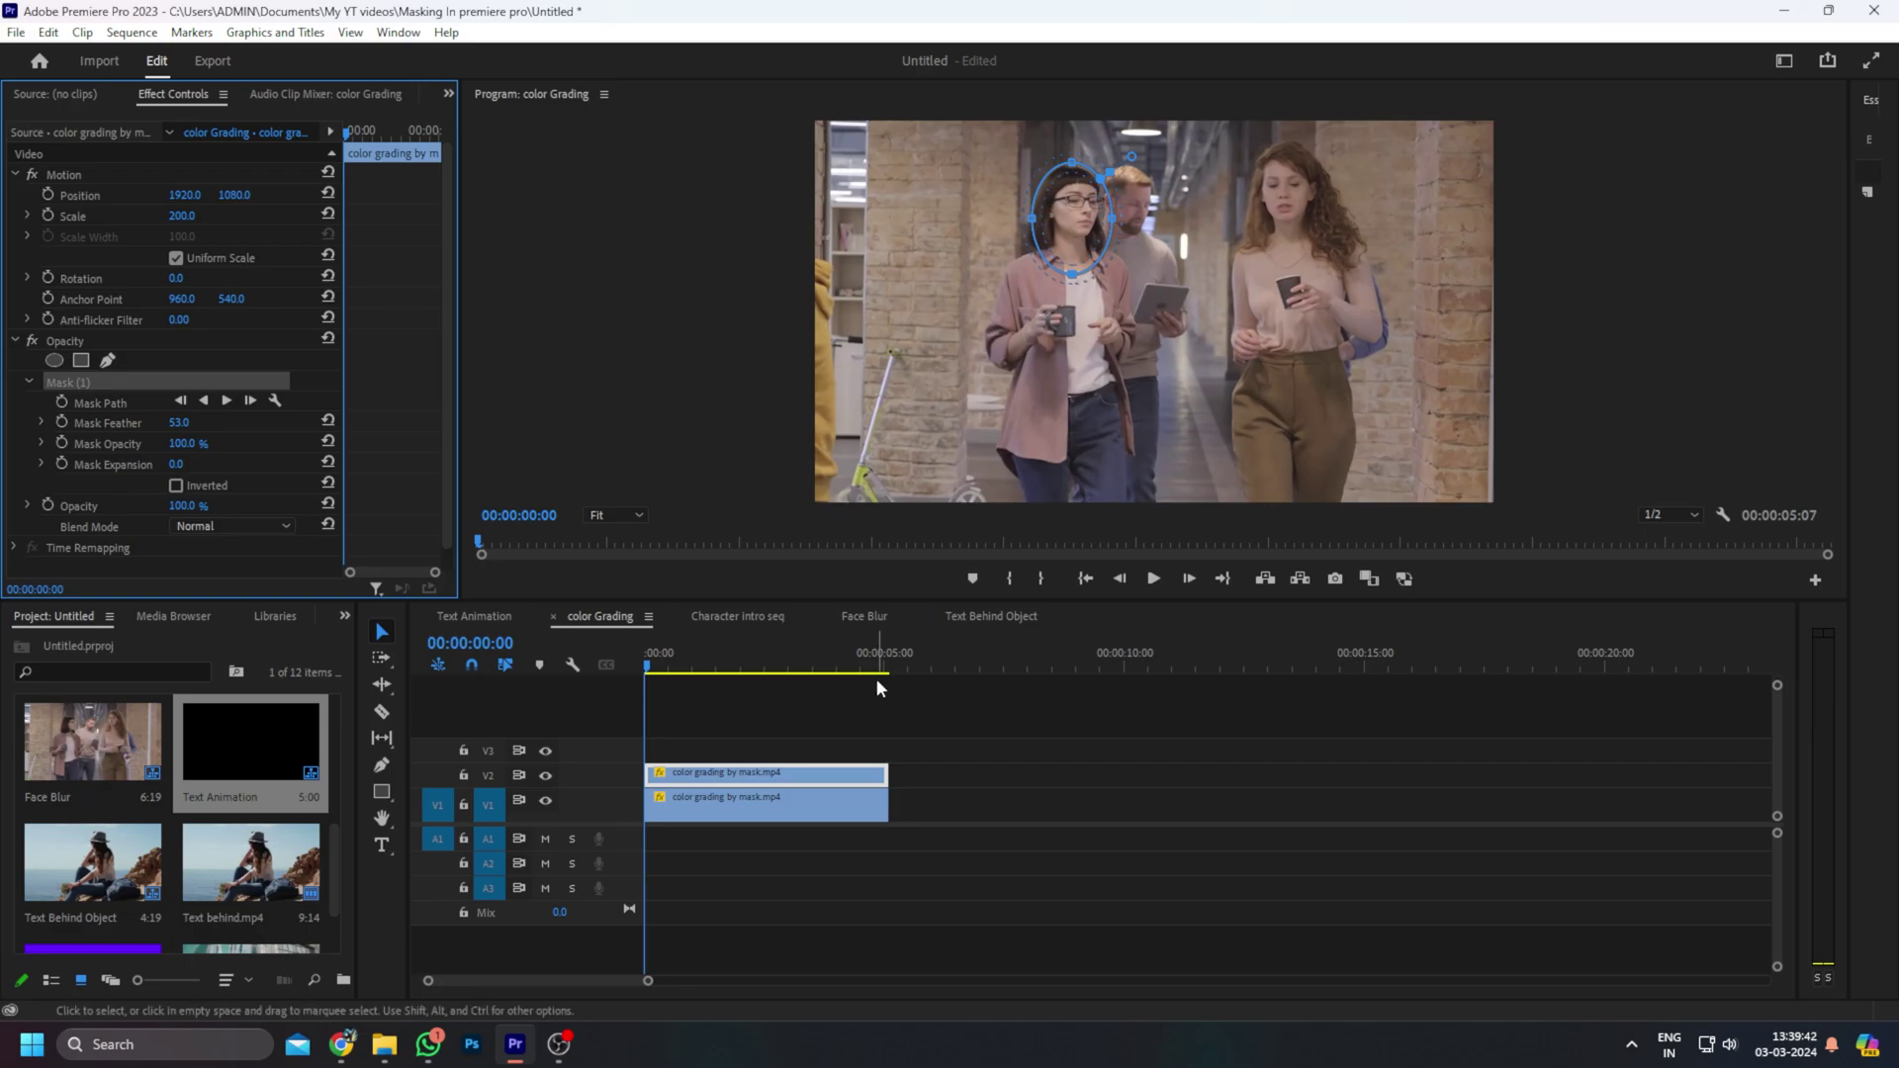
Reset the workspace to its saved layout
click(344, 616)
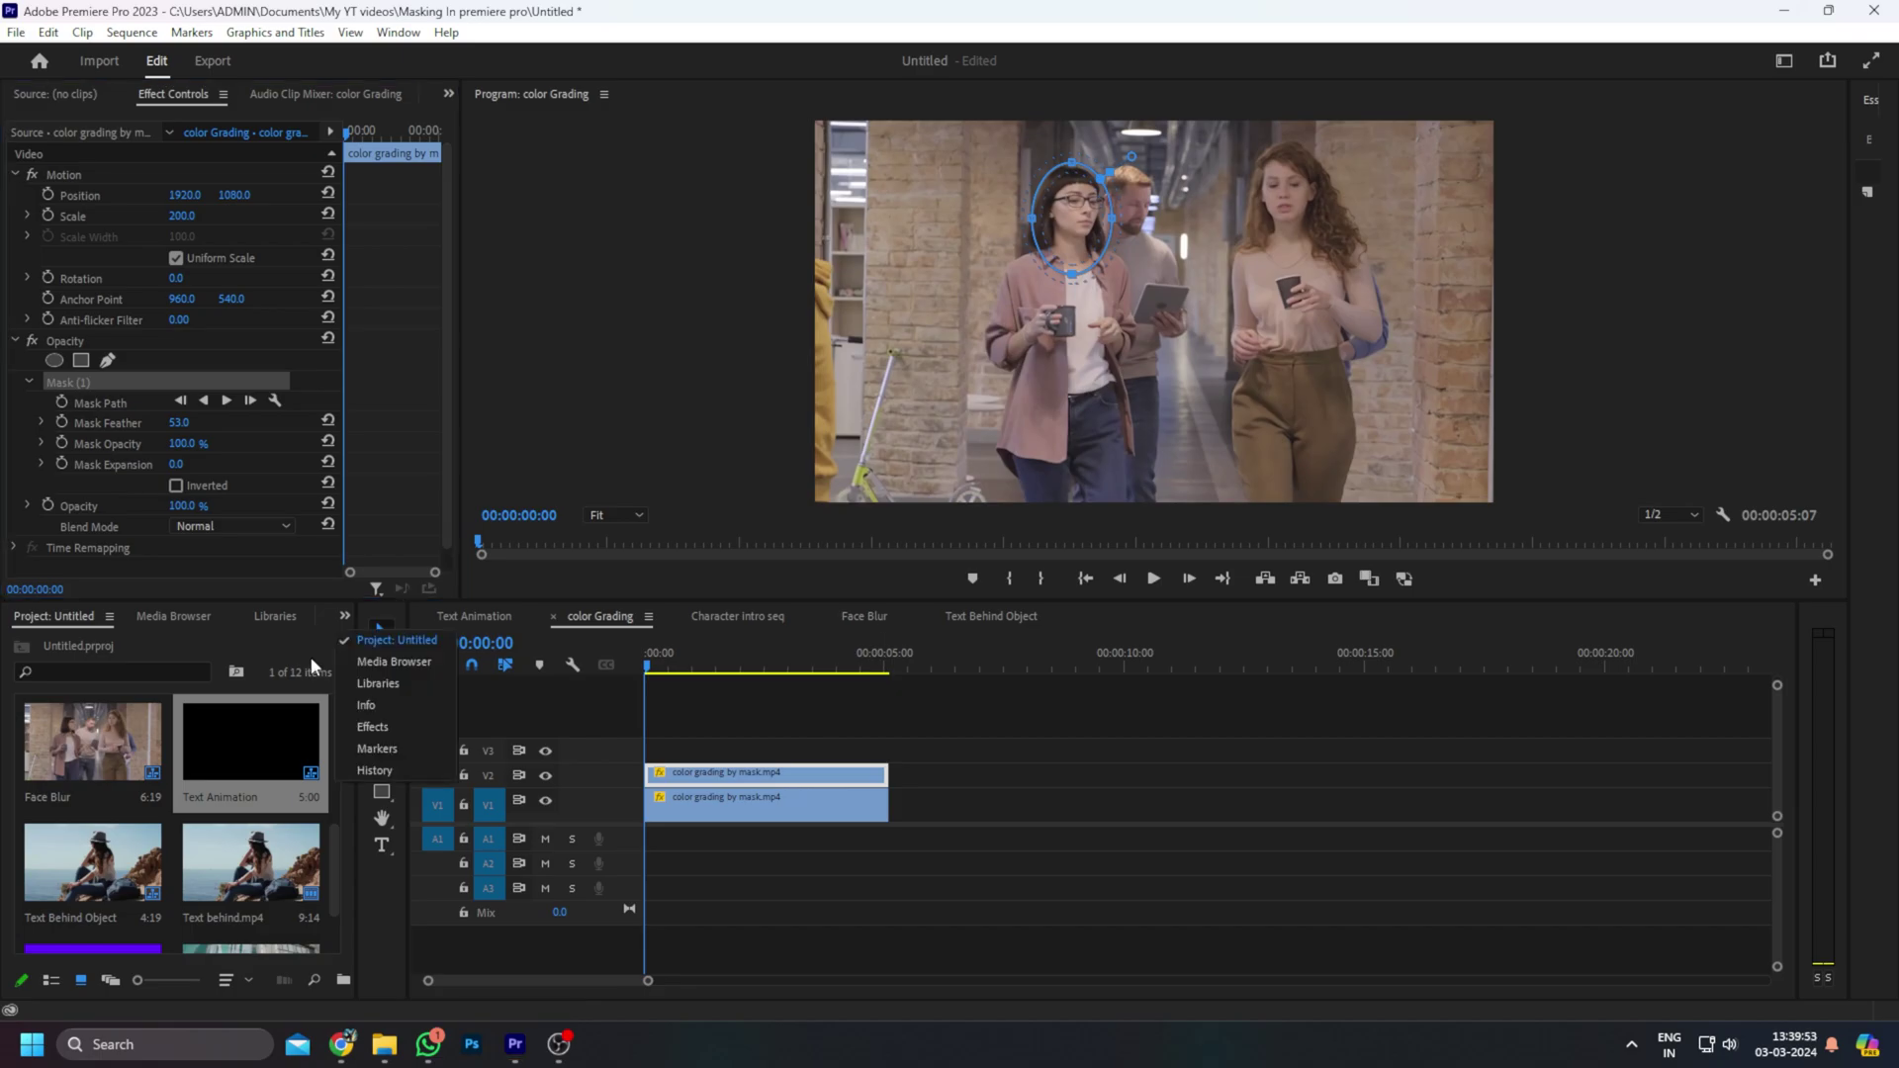
click(398, 32)
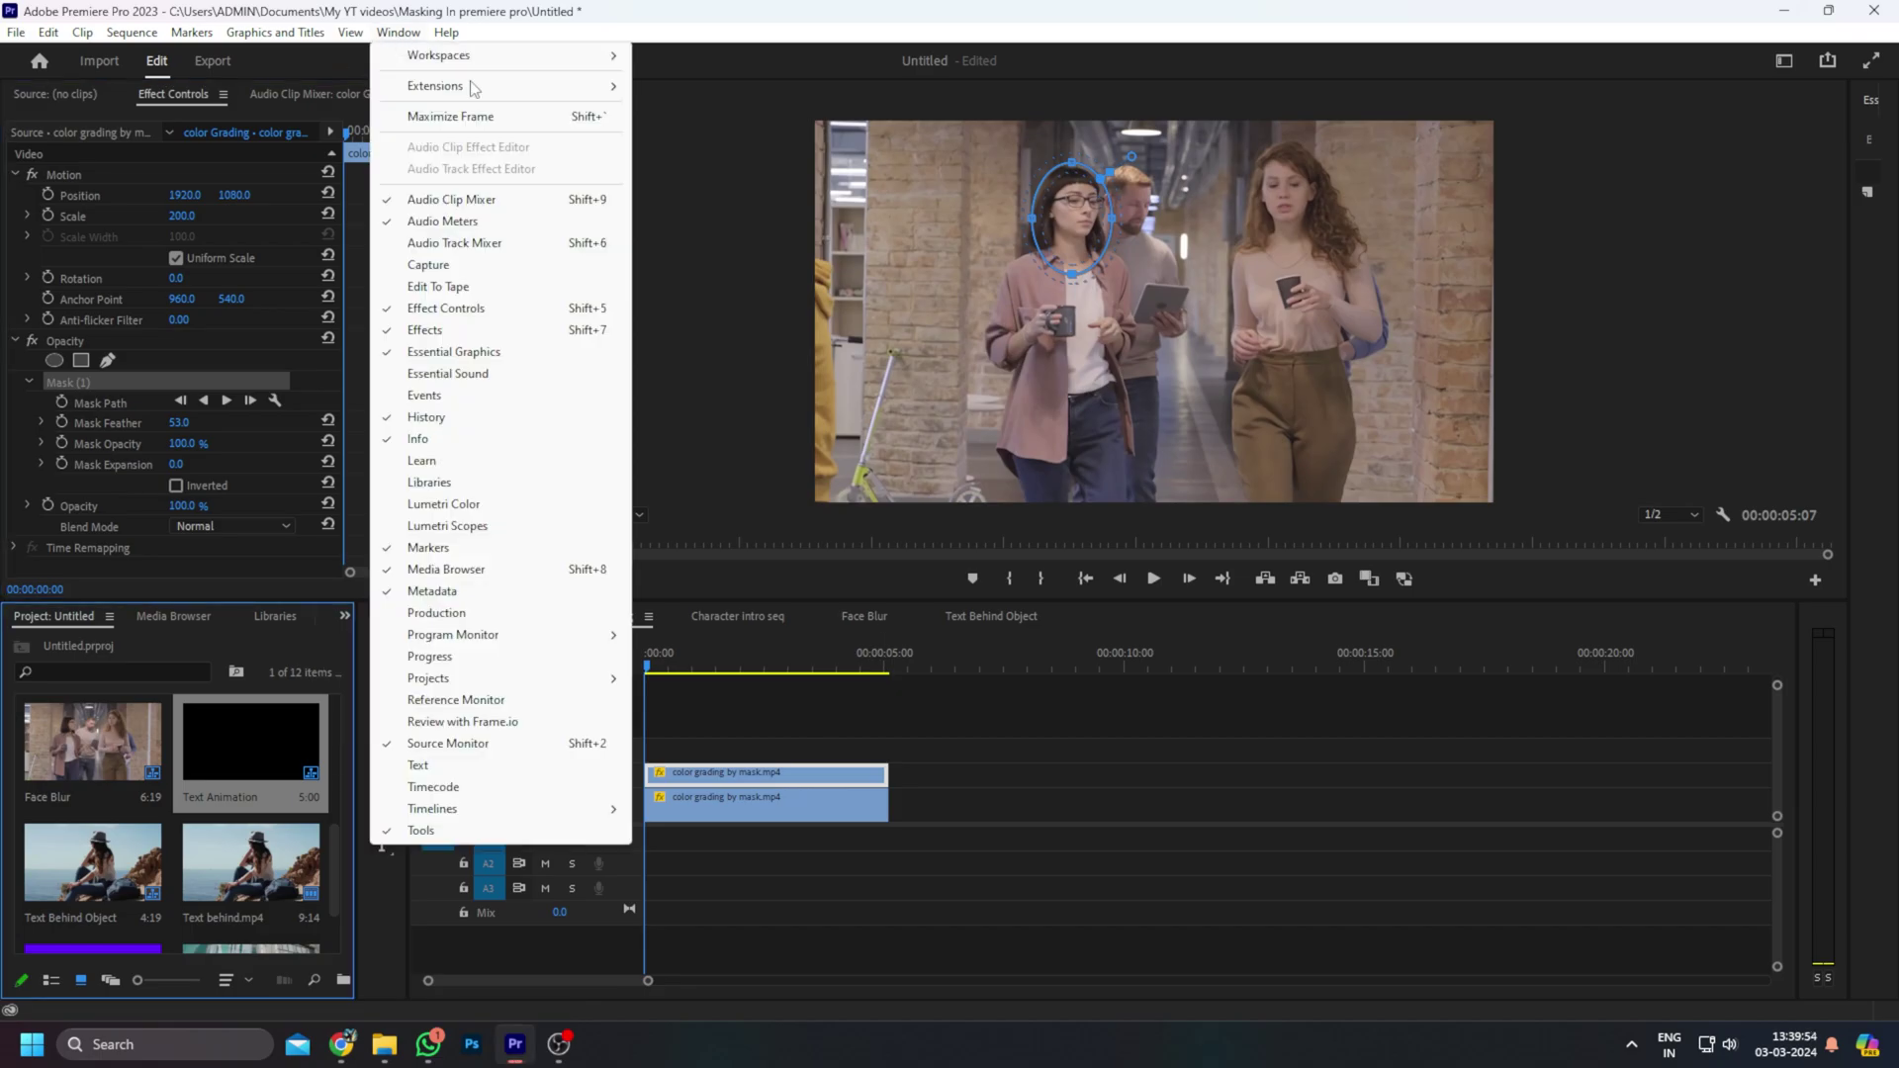
click(673, 164)
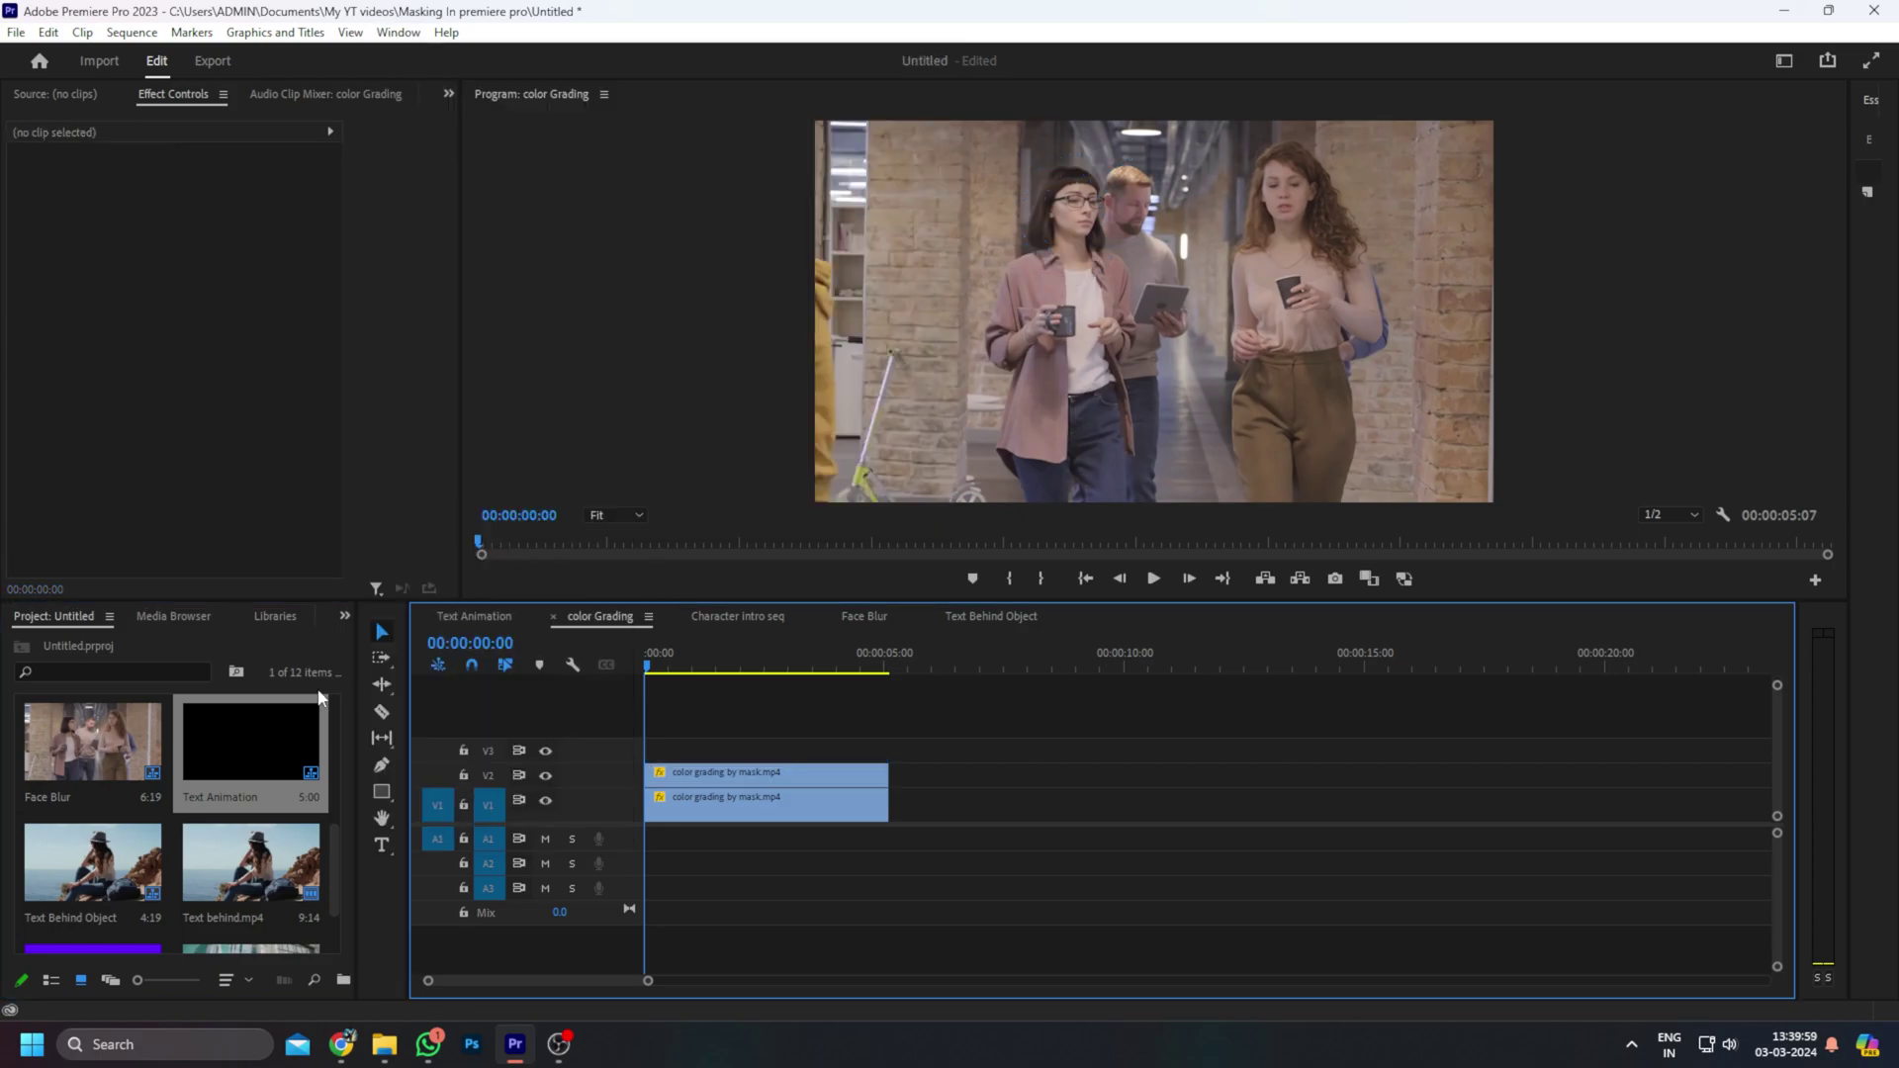
Search for Lumetri Color in Effects and apply it to the masked V2 clip
key(shift+7)
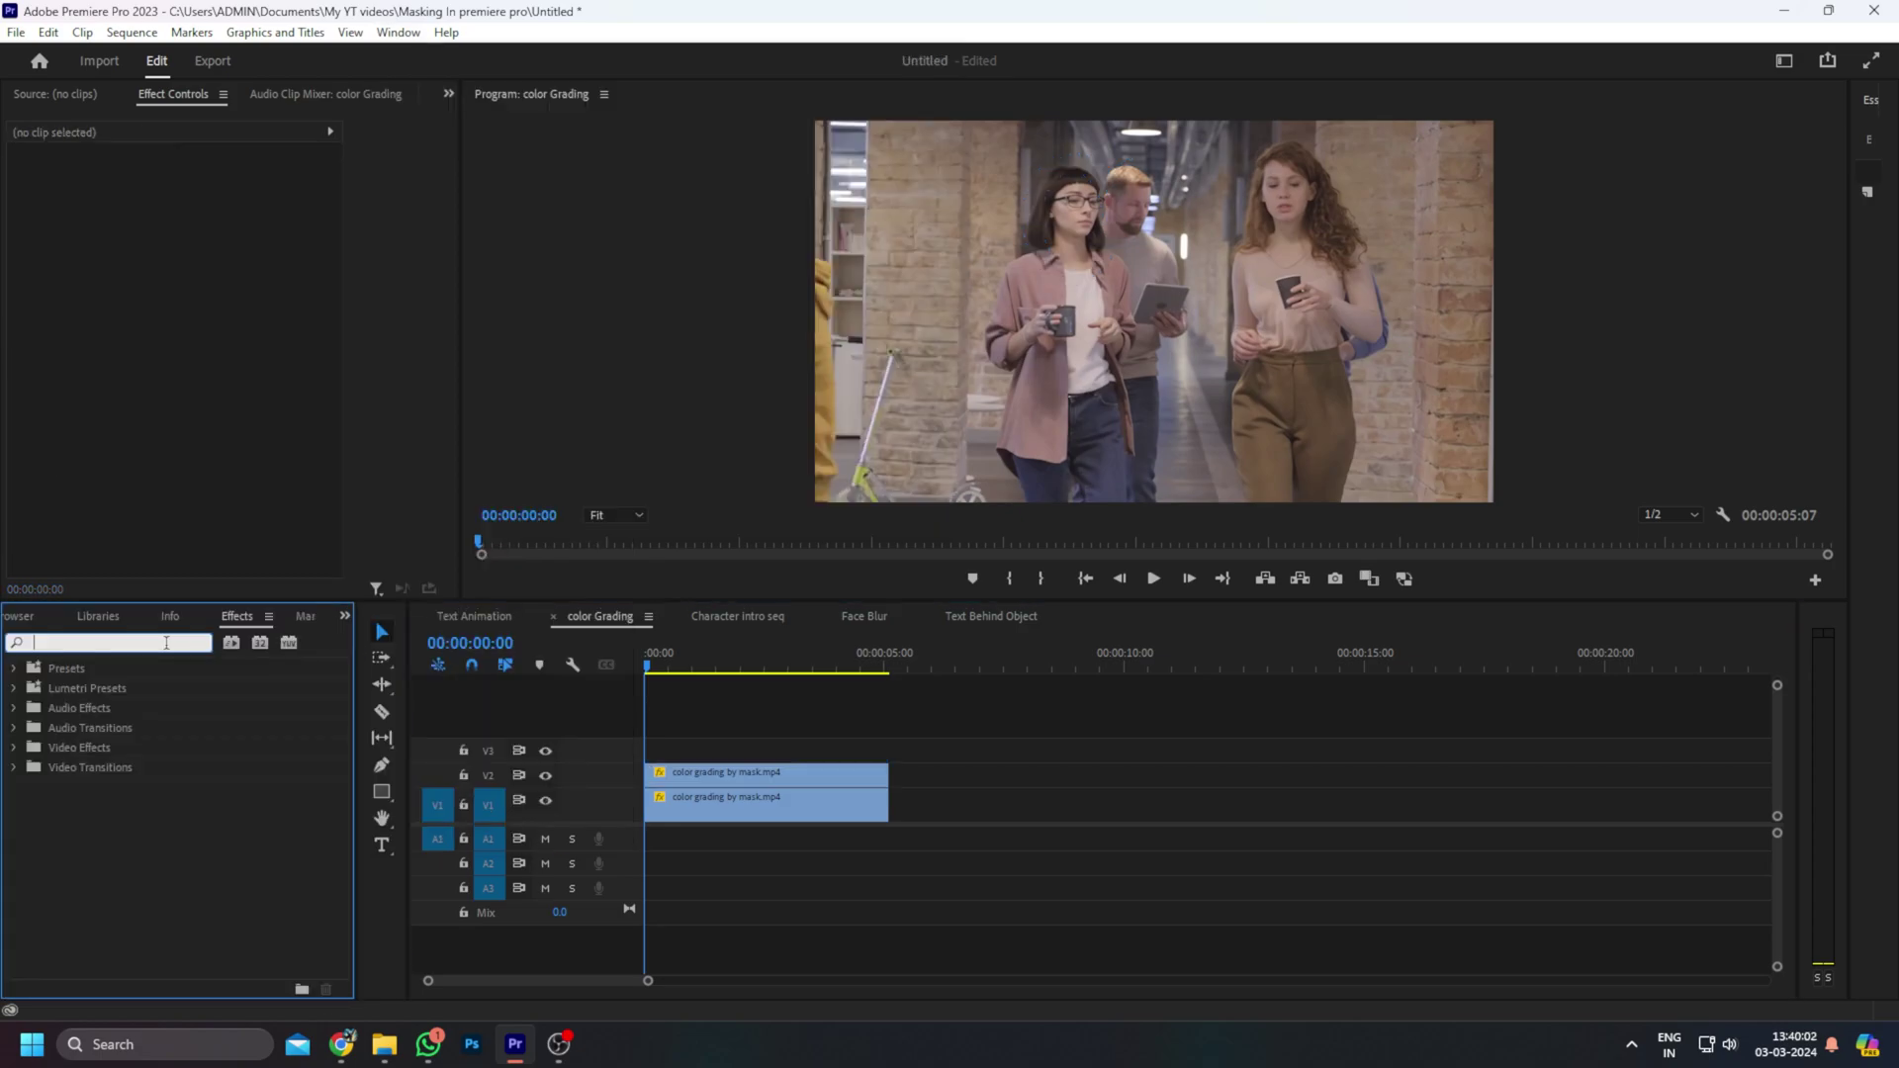
text(lUMETRI COL)
drag(104, 786, 718, 775)
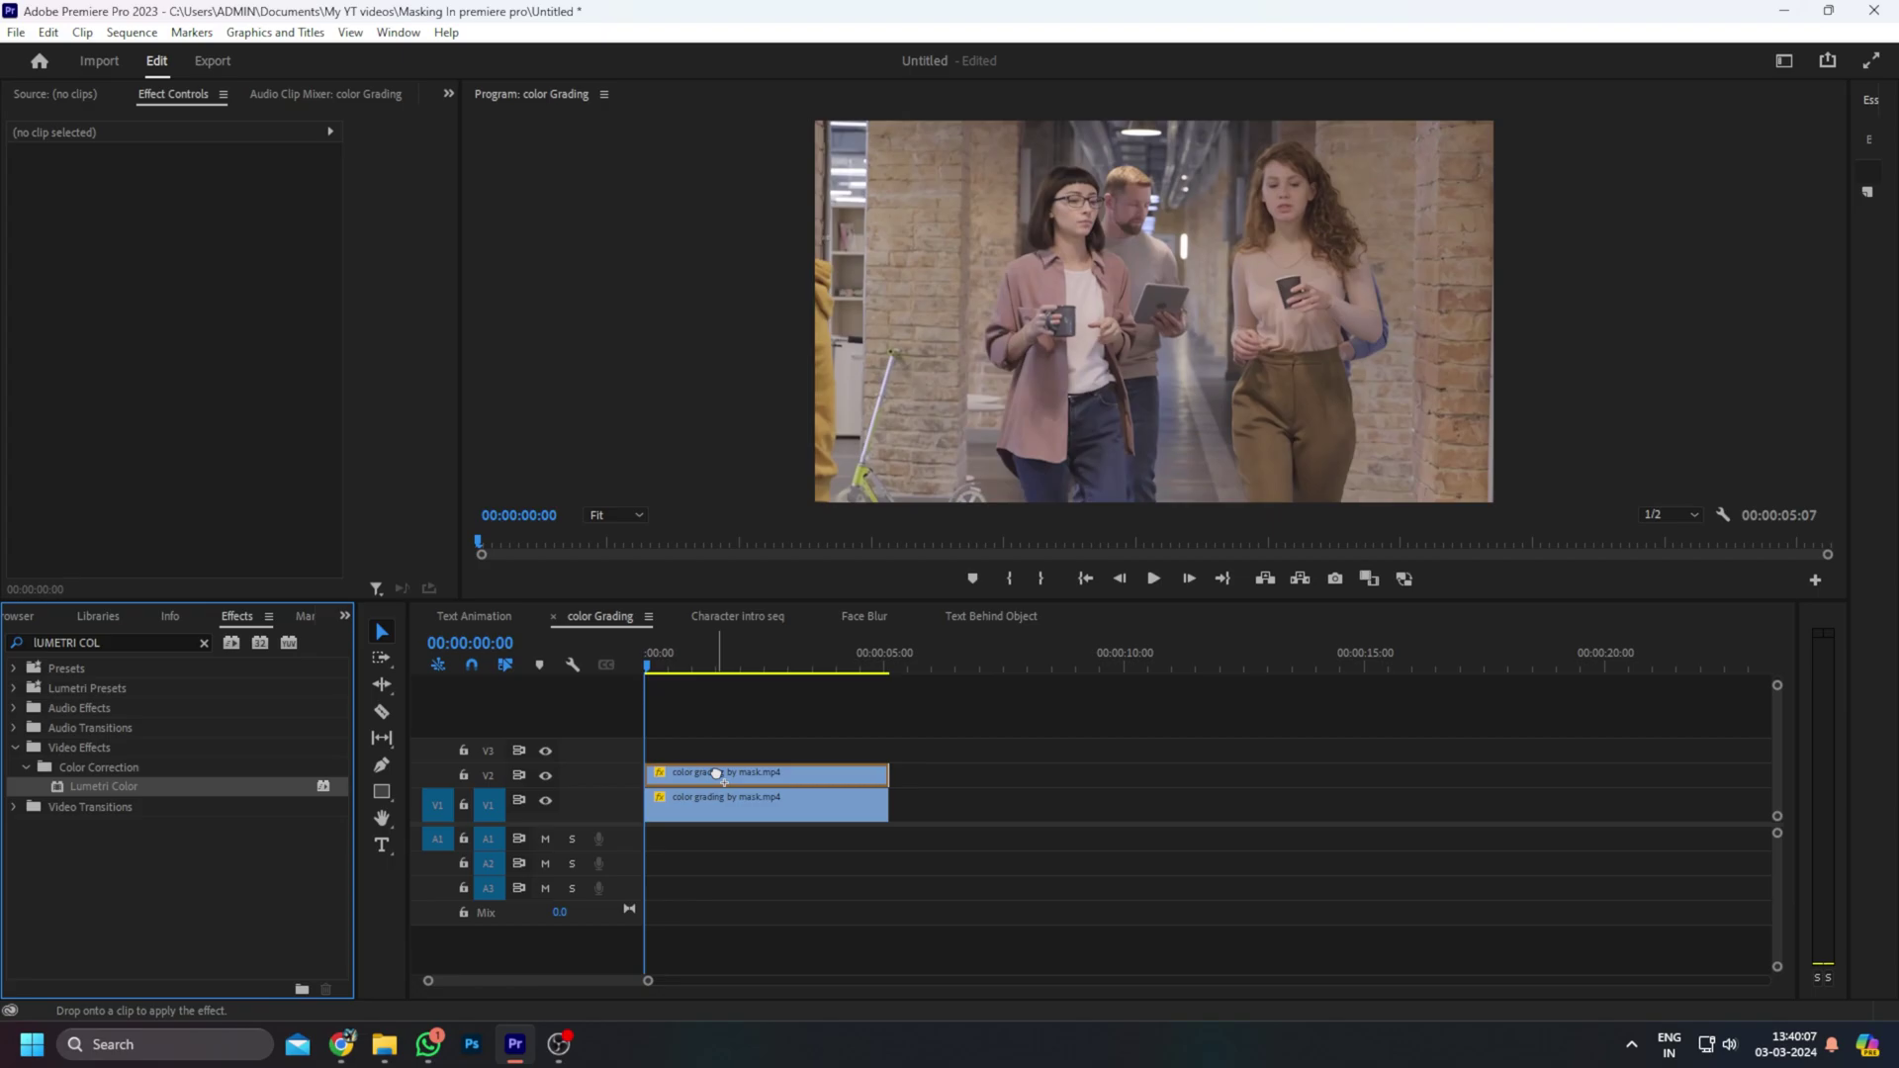
drag(717, 775, 718, 775)
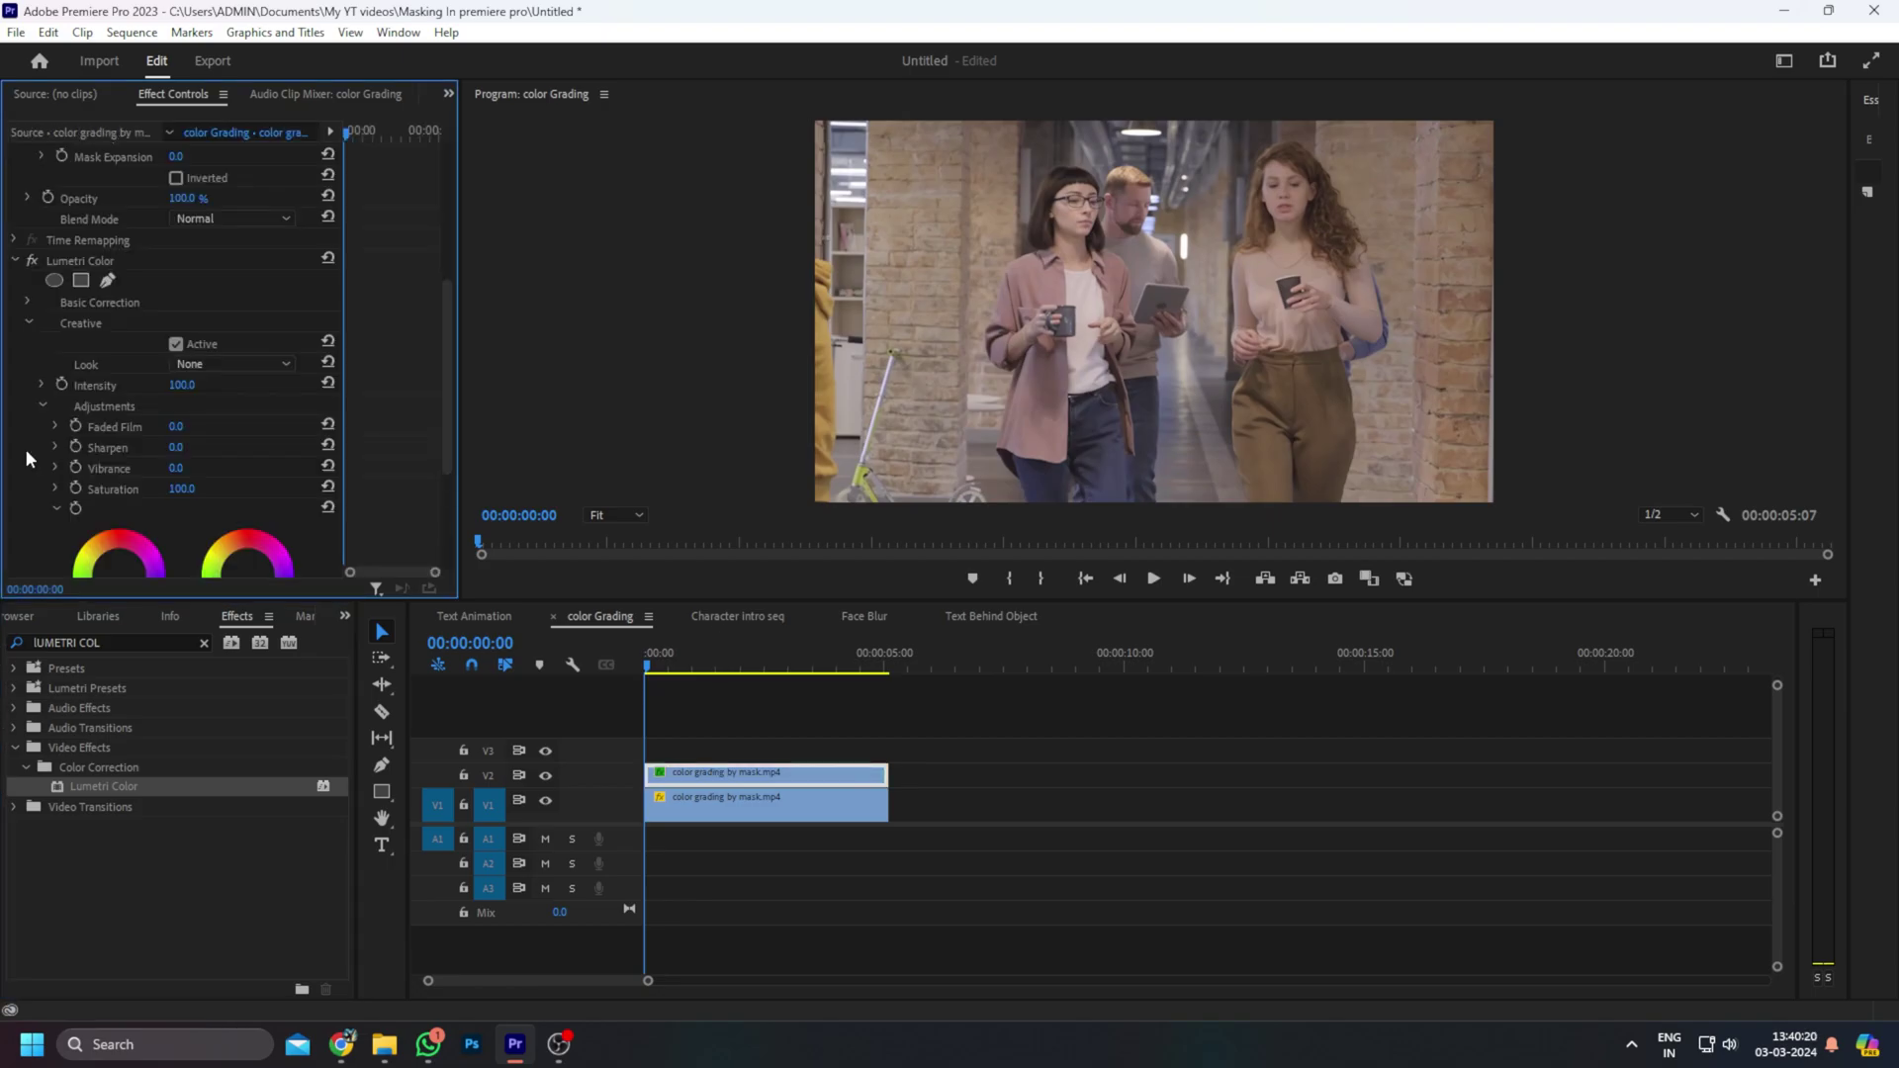
Scroll through the Lumetri Color settings in Effect Controls
scroll(26, 448, down, 3)
scroll(50, 481, down, 1)
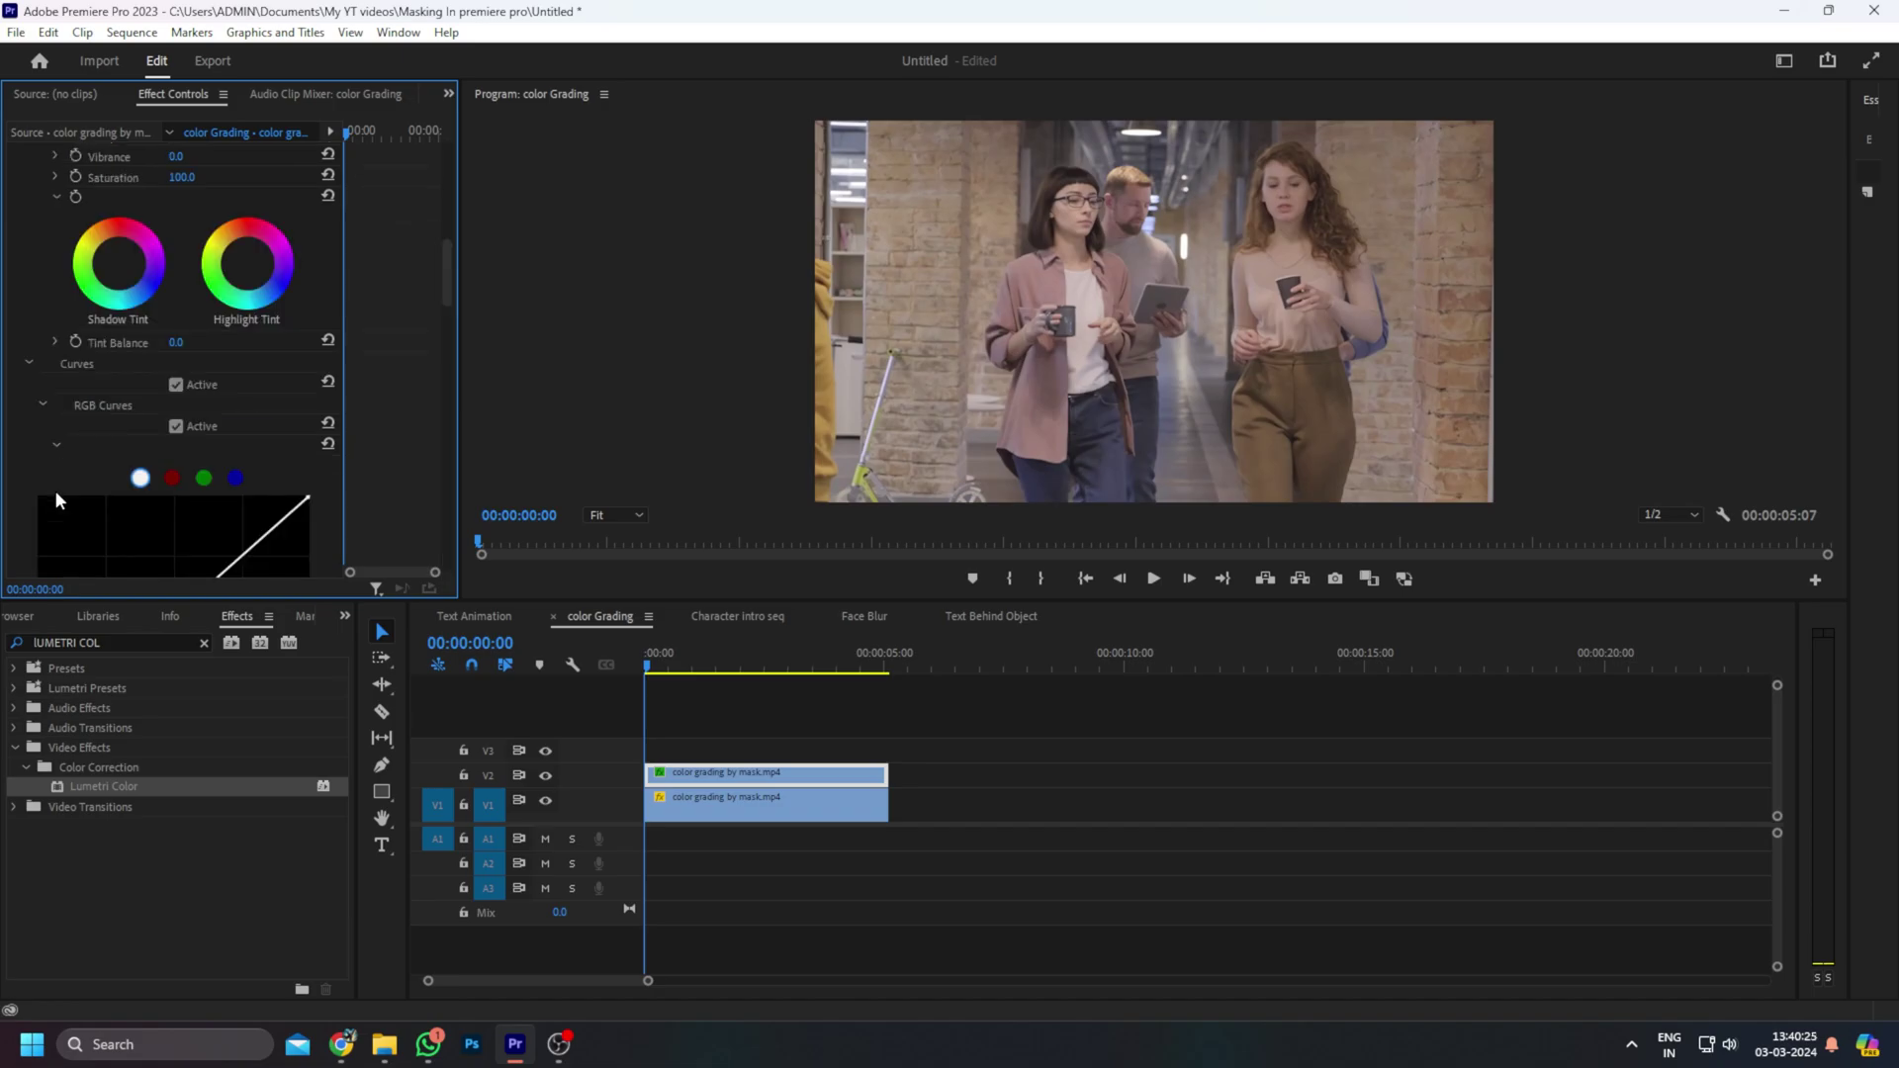
scroll(55, 489, down, 3)
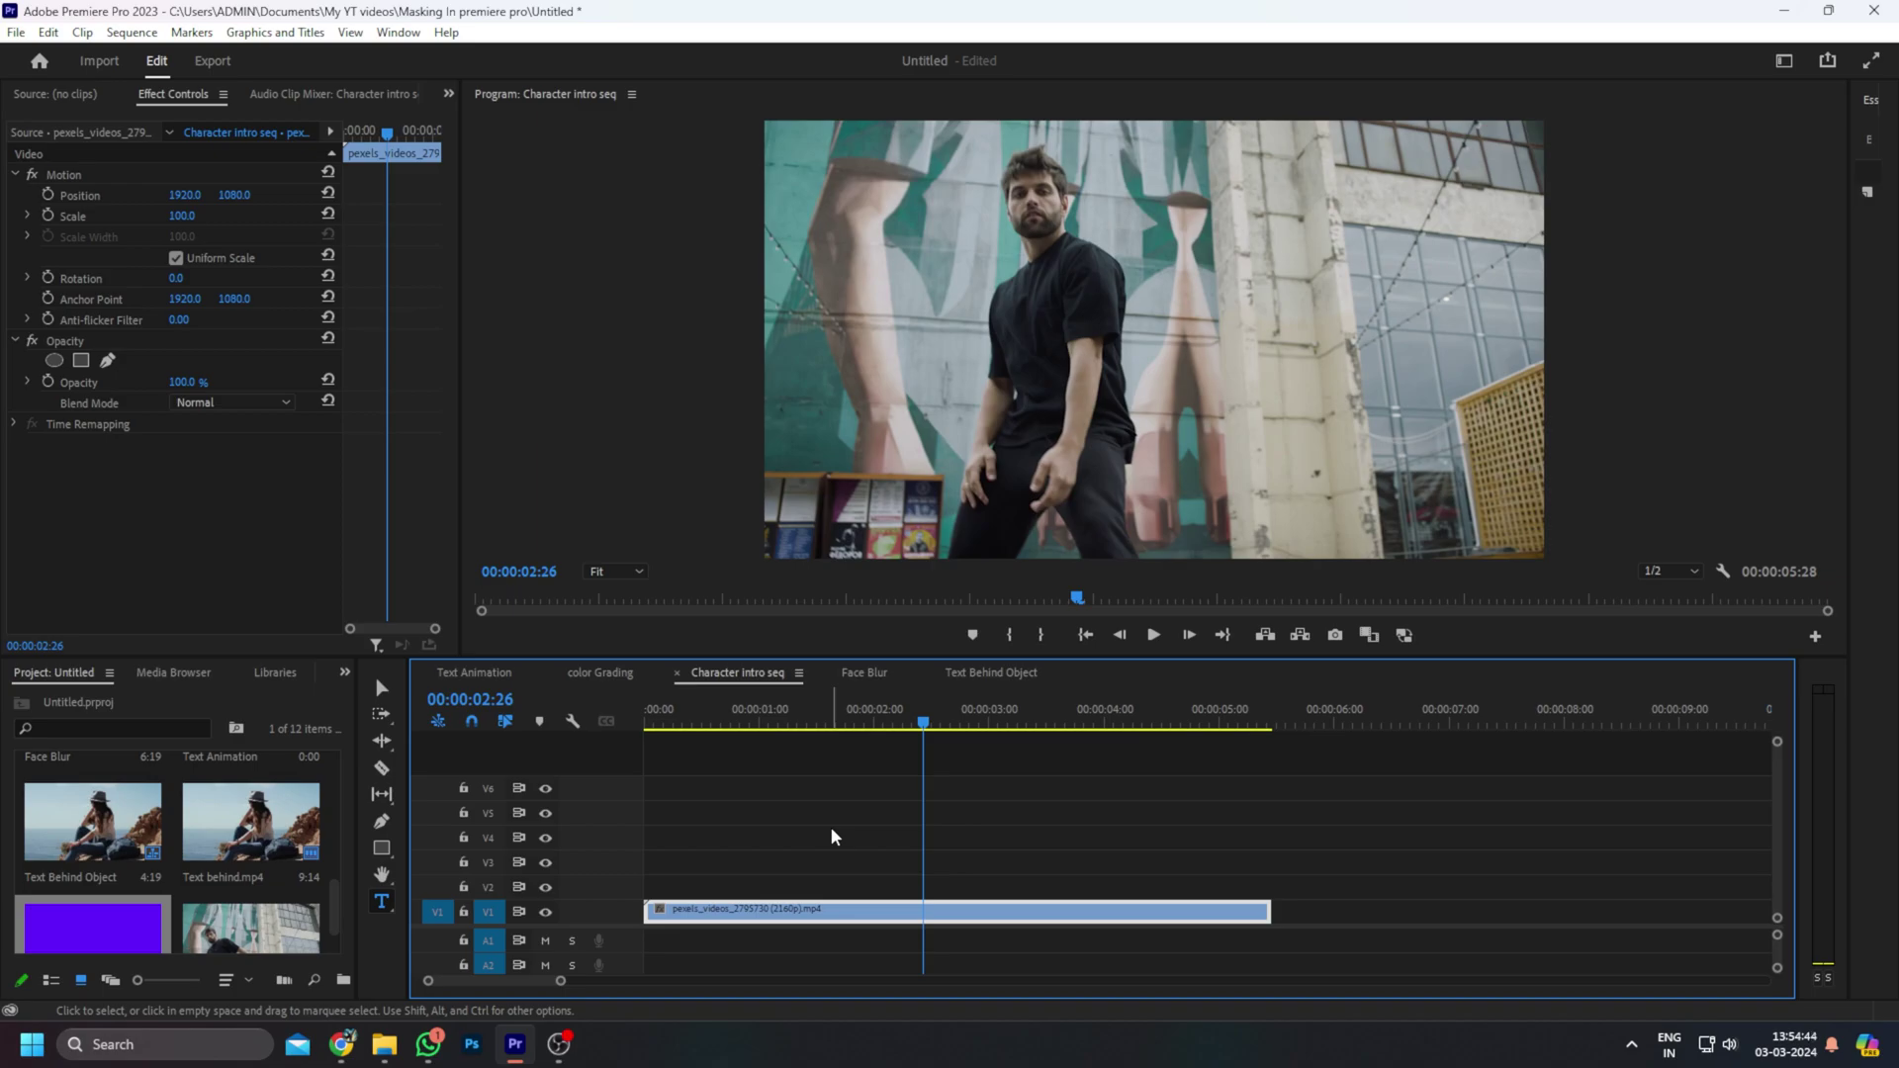
Add a frame hold to the man's clip at the playhead and start enlarging the held part
right_click(926, 913)
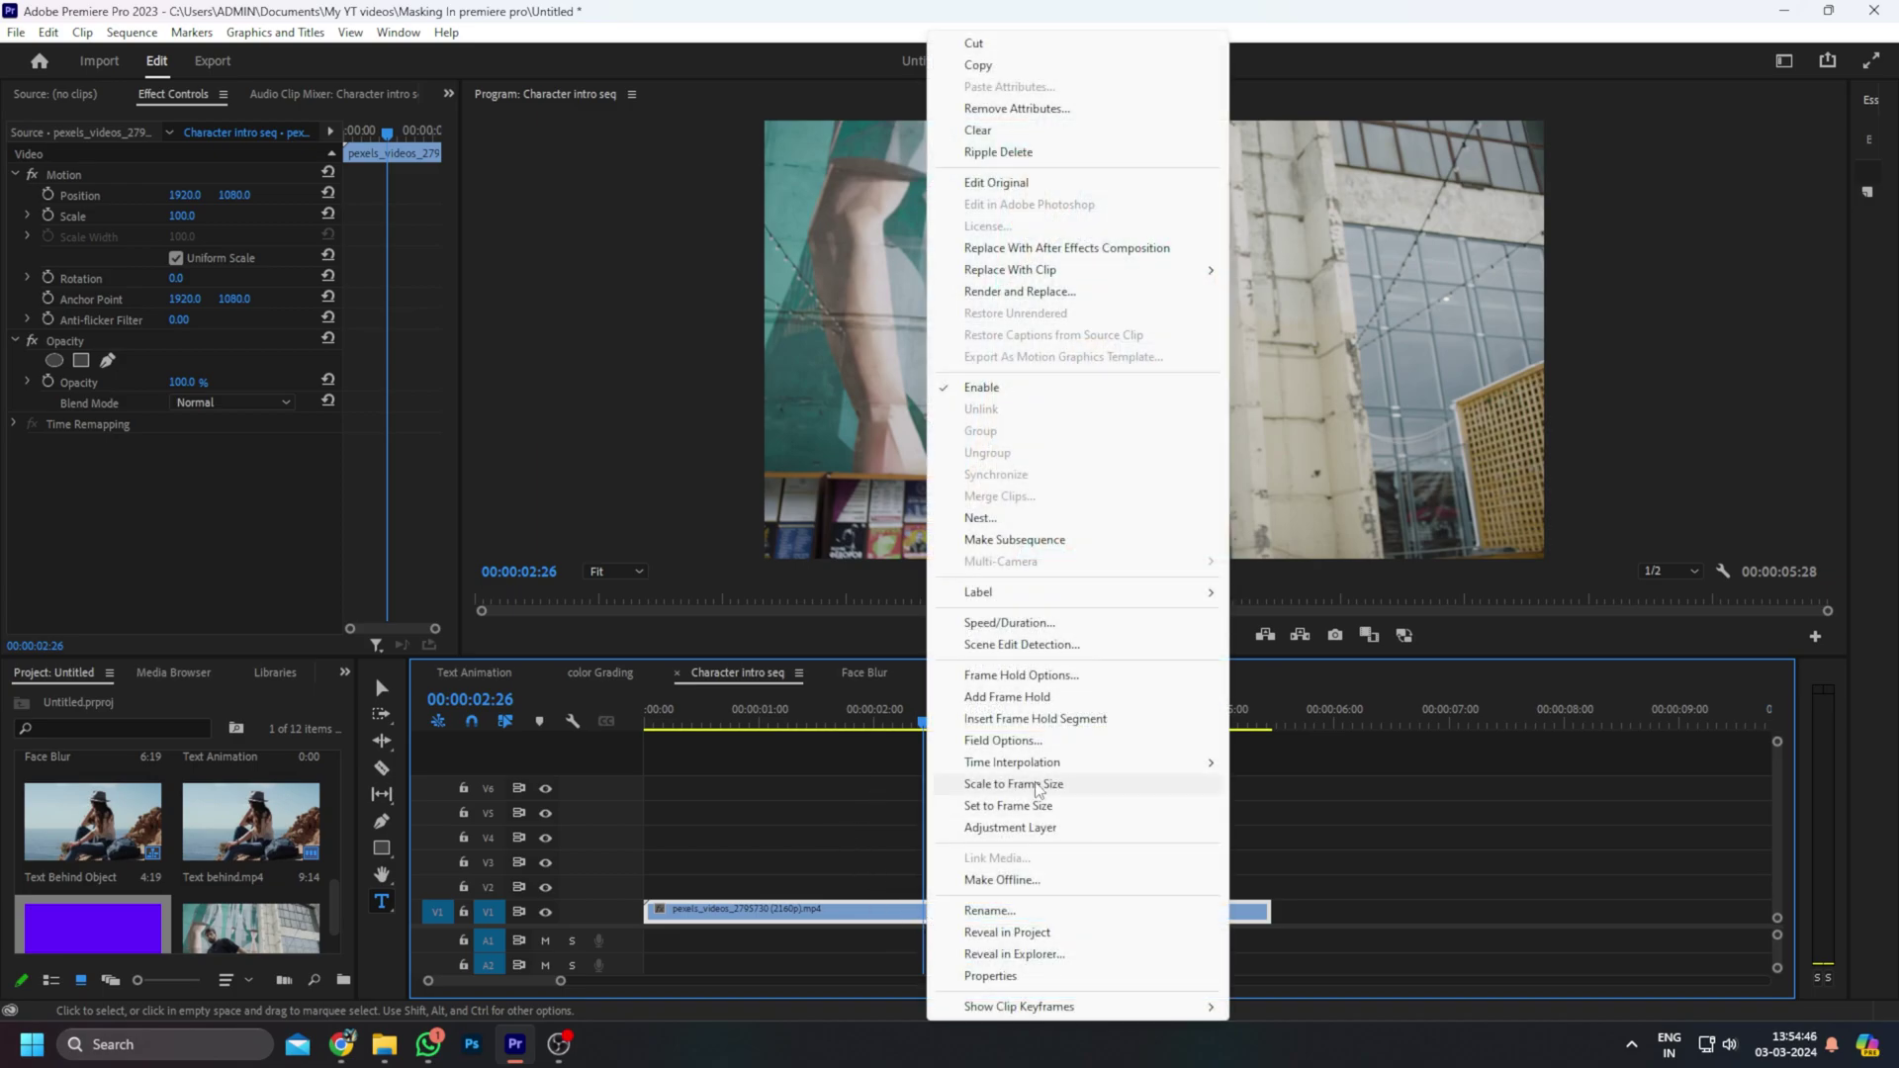
click(1017, 697)
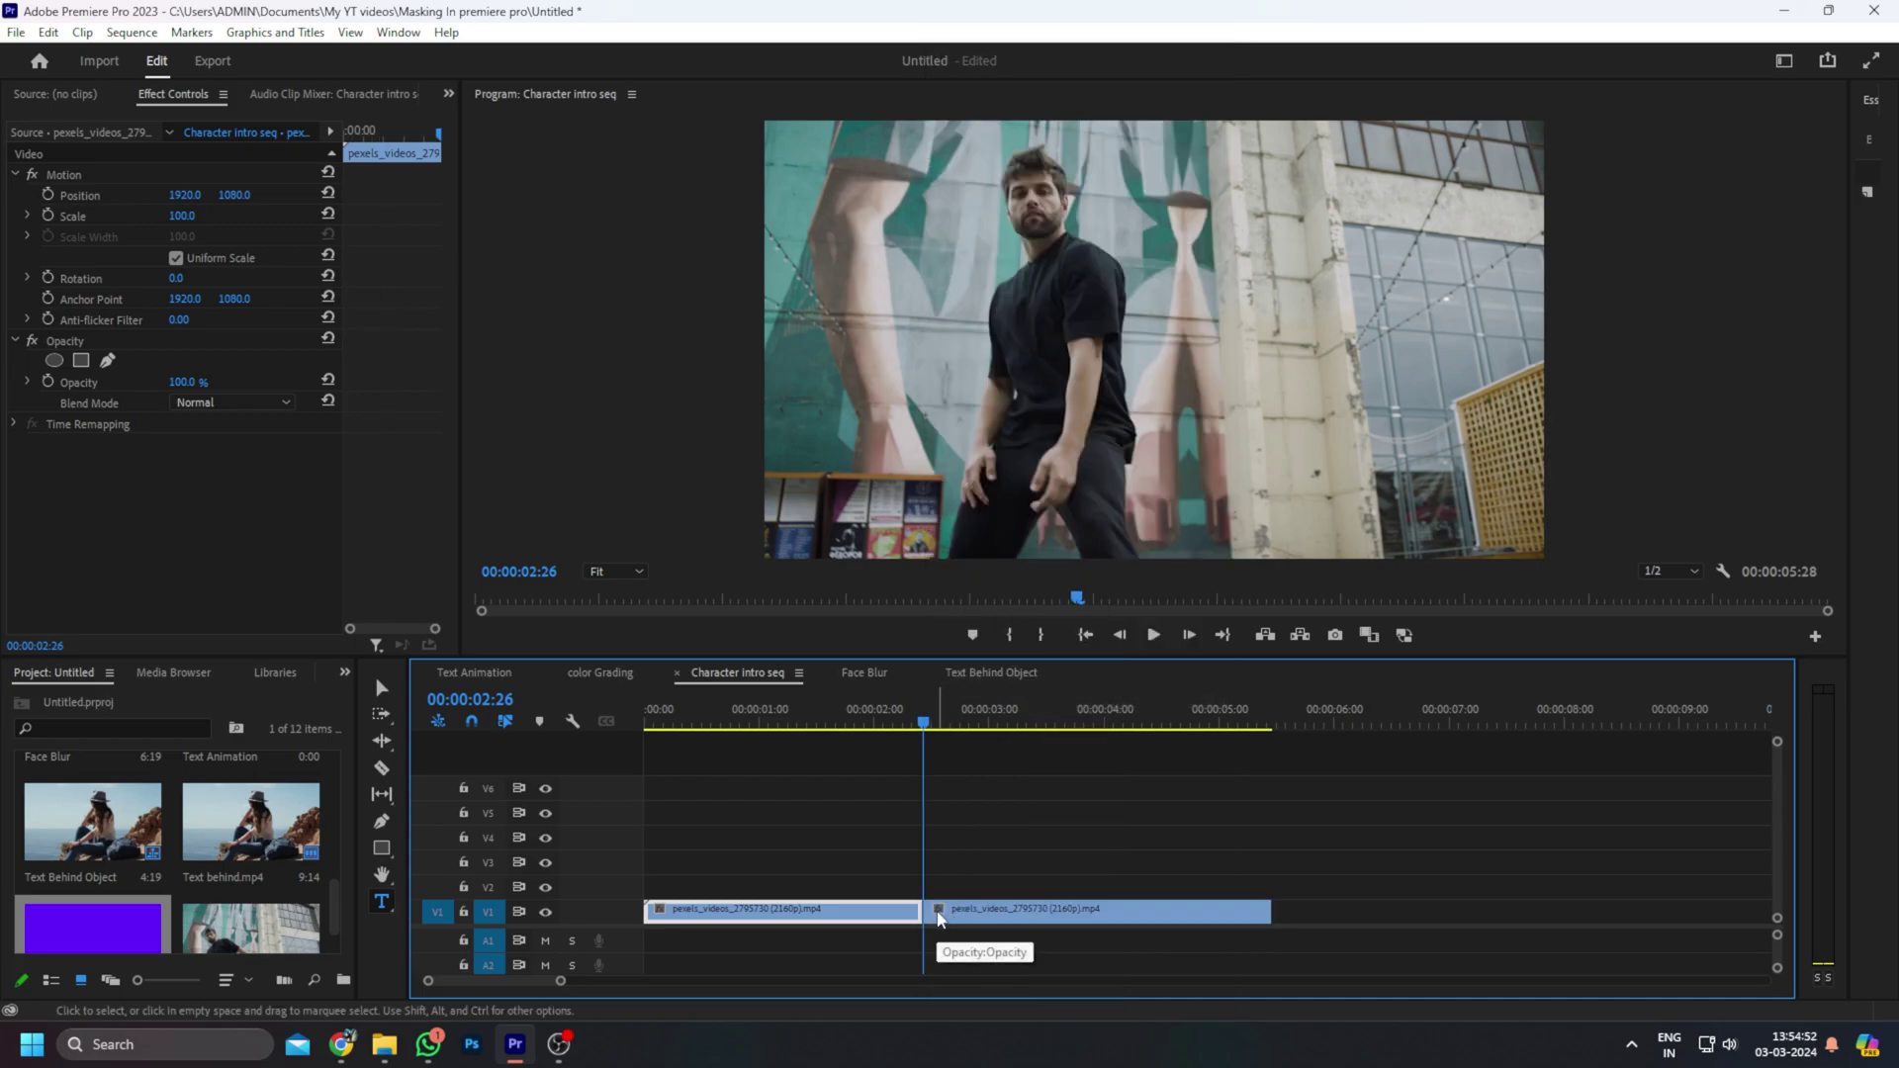
click(940, 918)
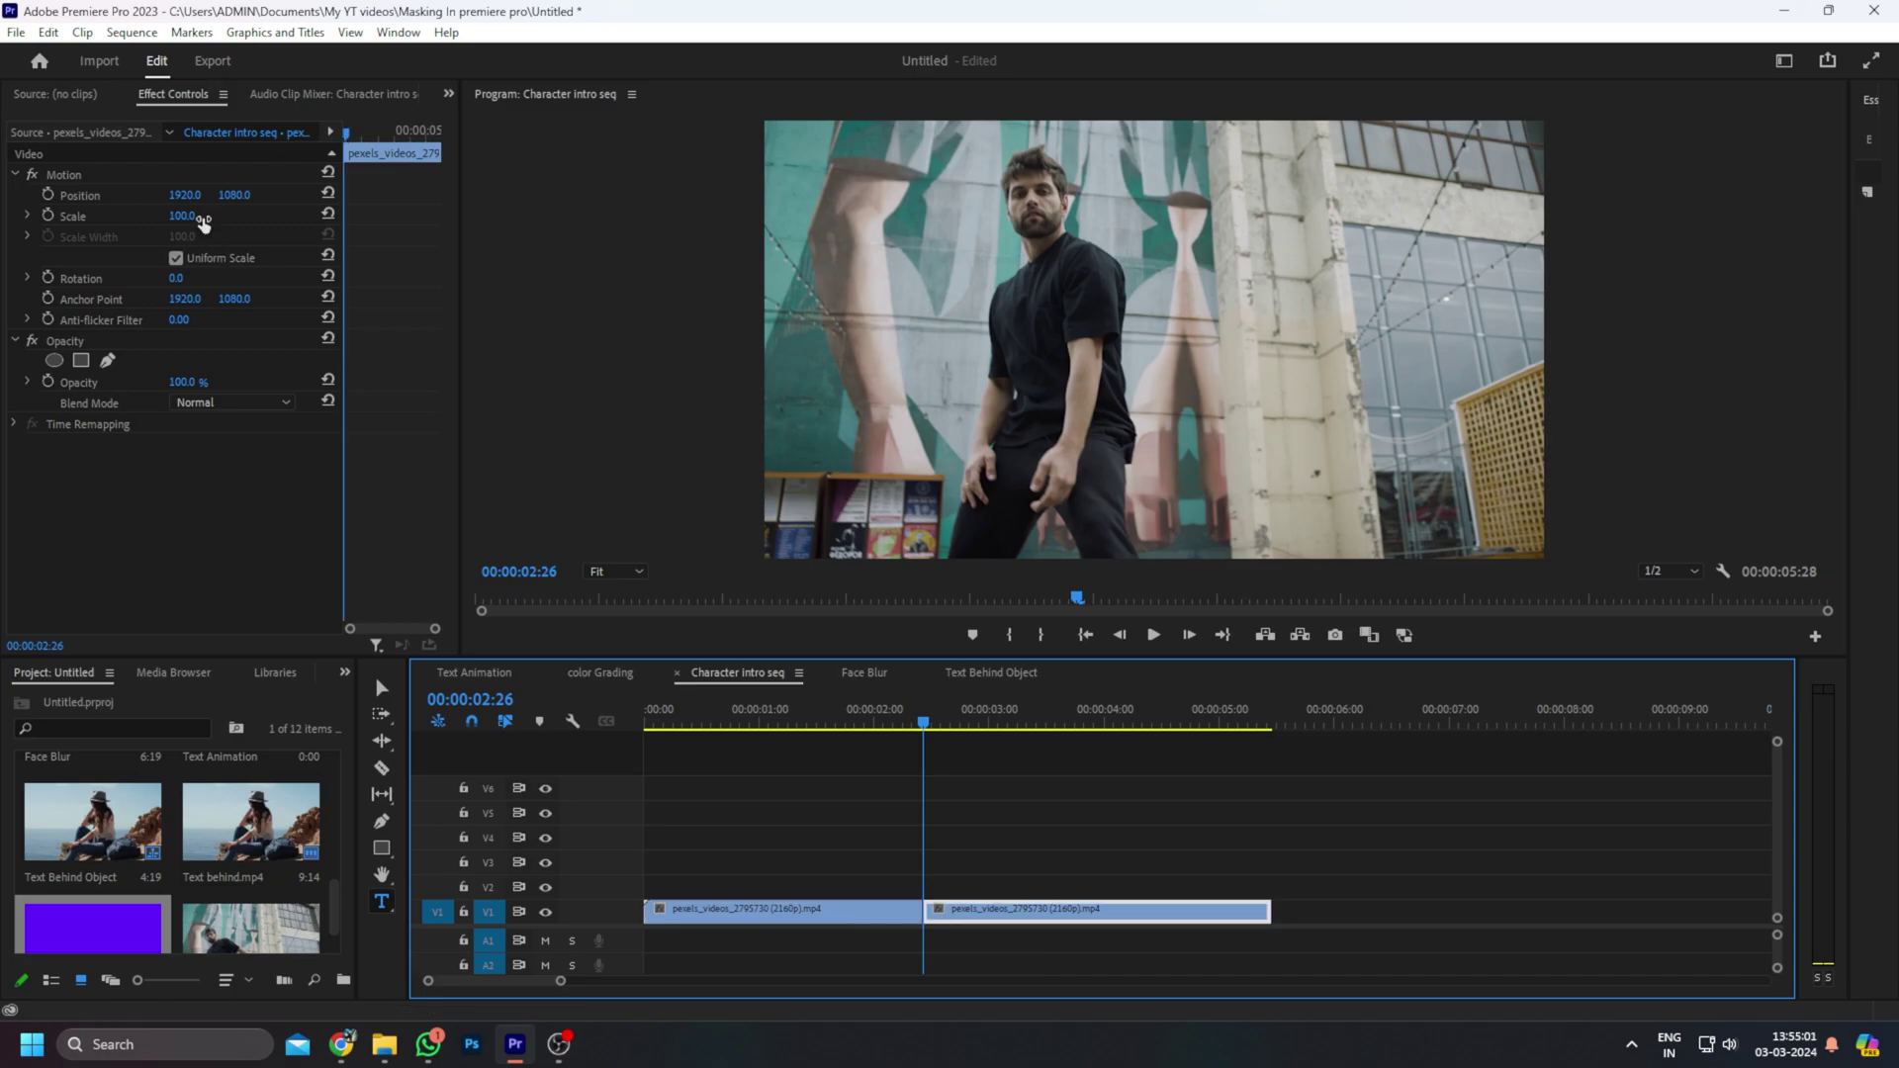
drag(182, 216, 212, 216)
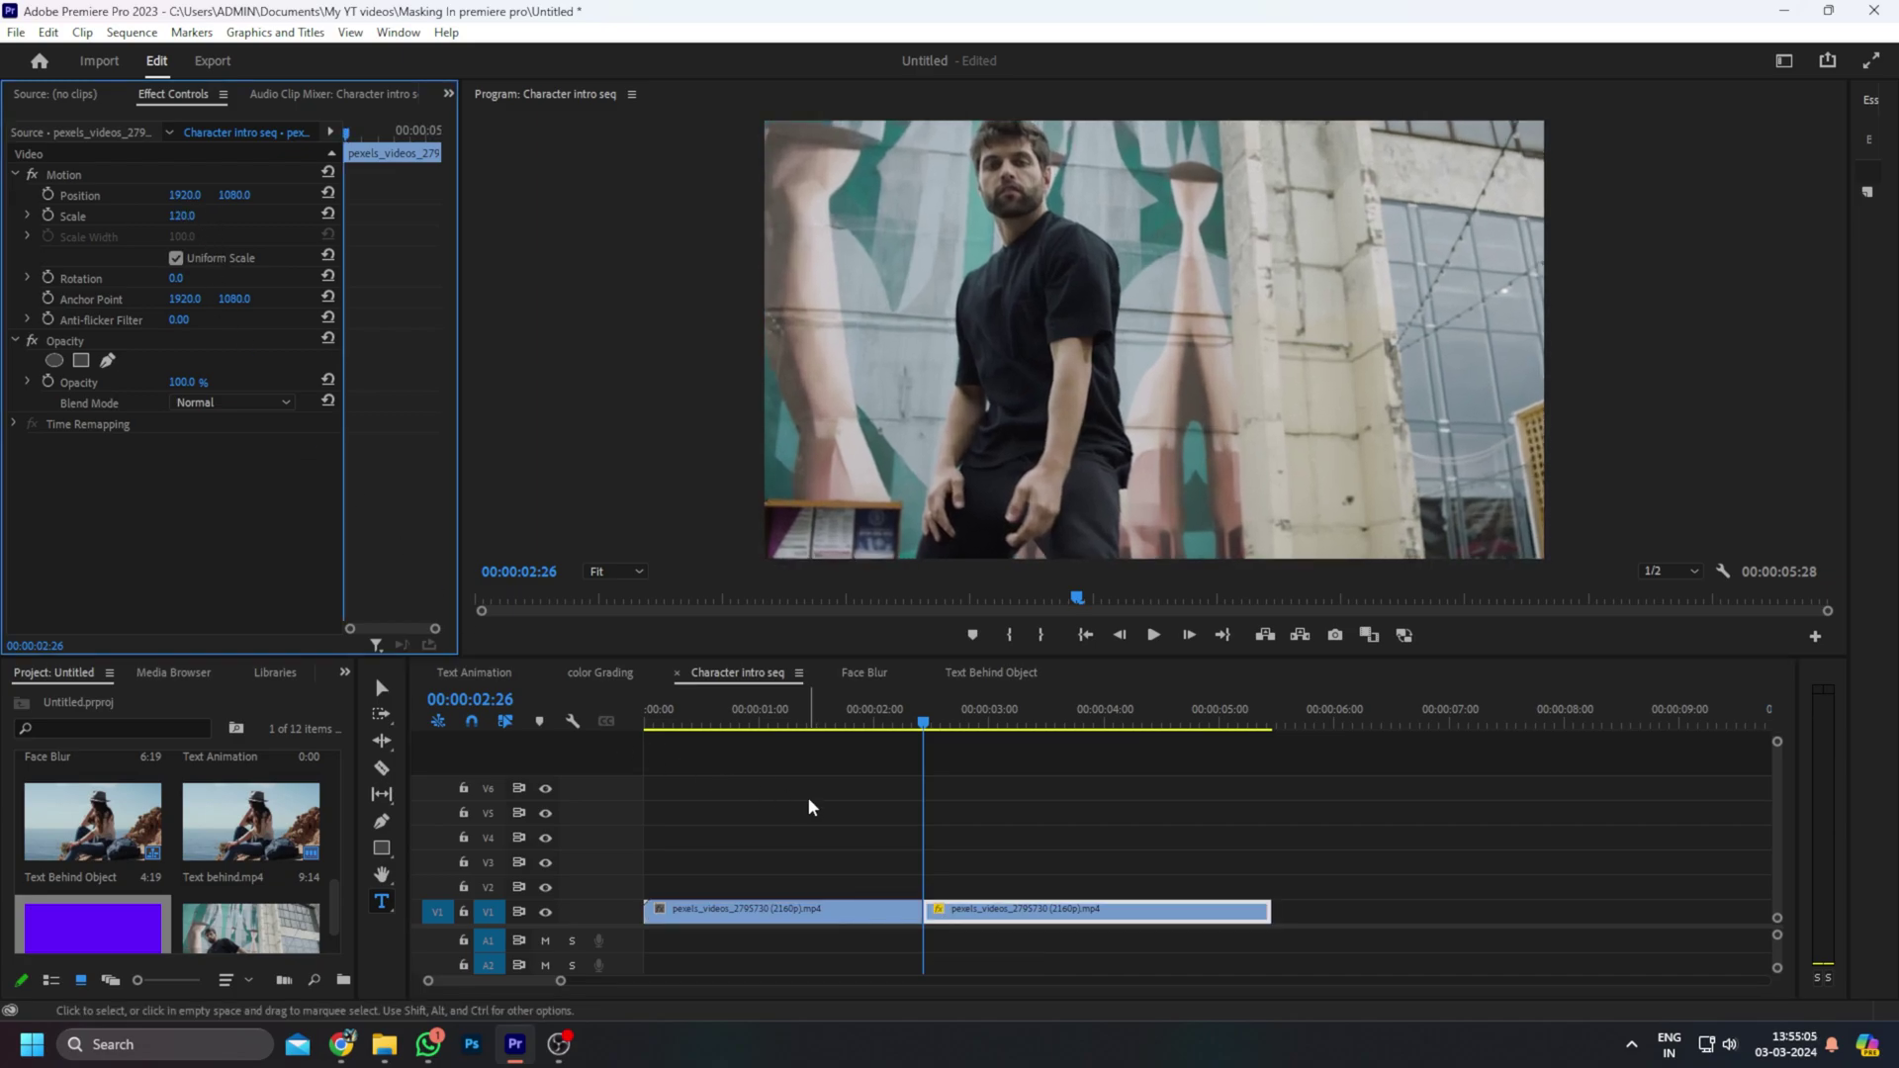
Razor-cut the held clip a few frames later, scale it to 160 and frame the man right
key(Right)
key(Right)
key(Right)
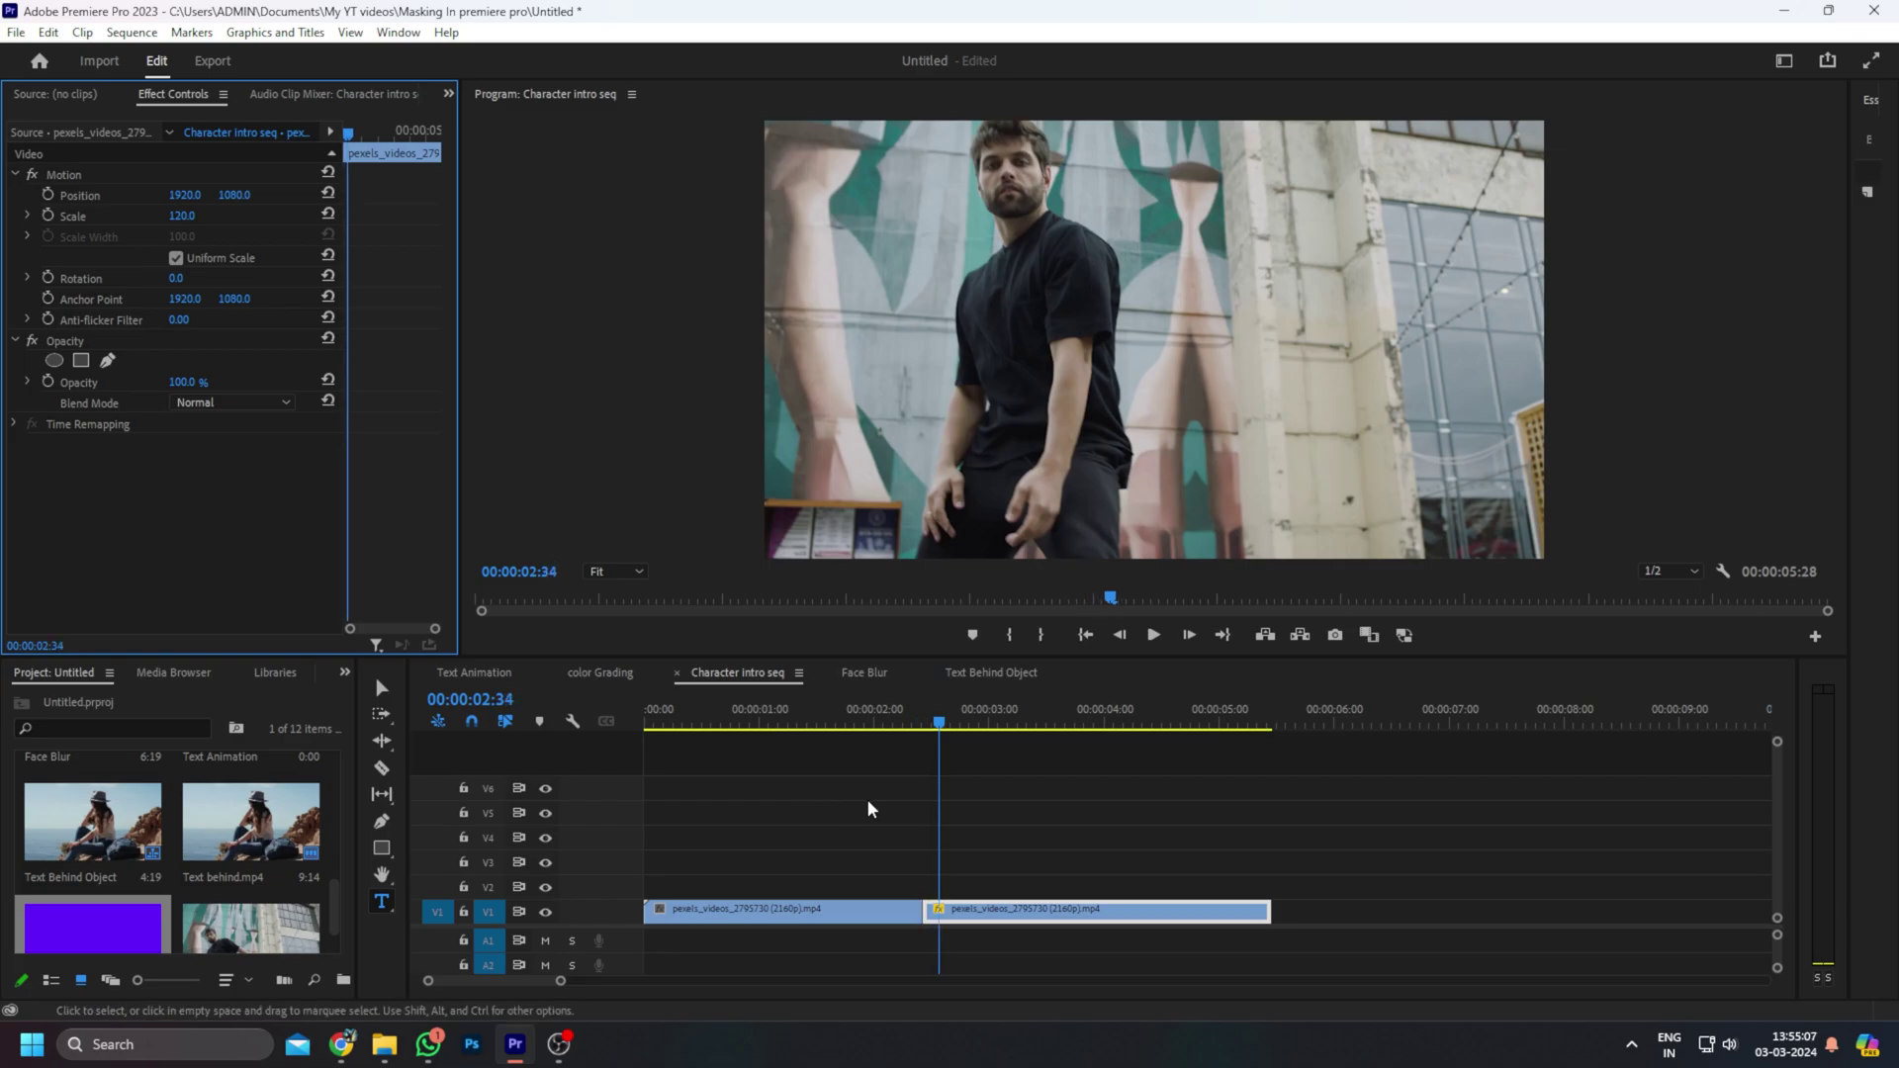
key(c)
click(939, 908)
key(v)
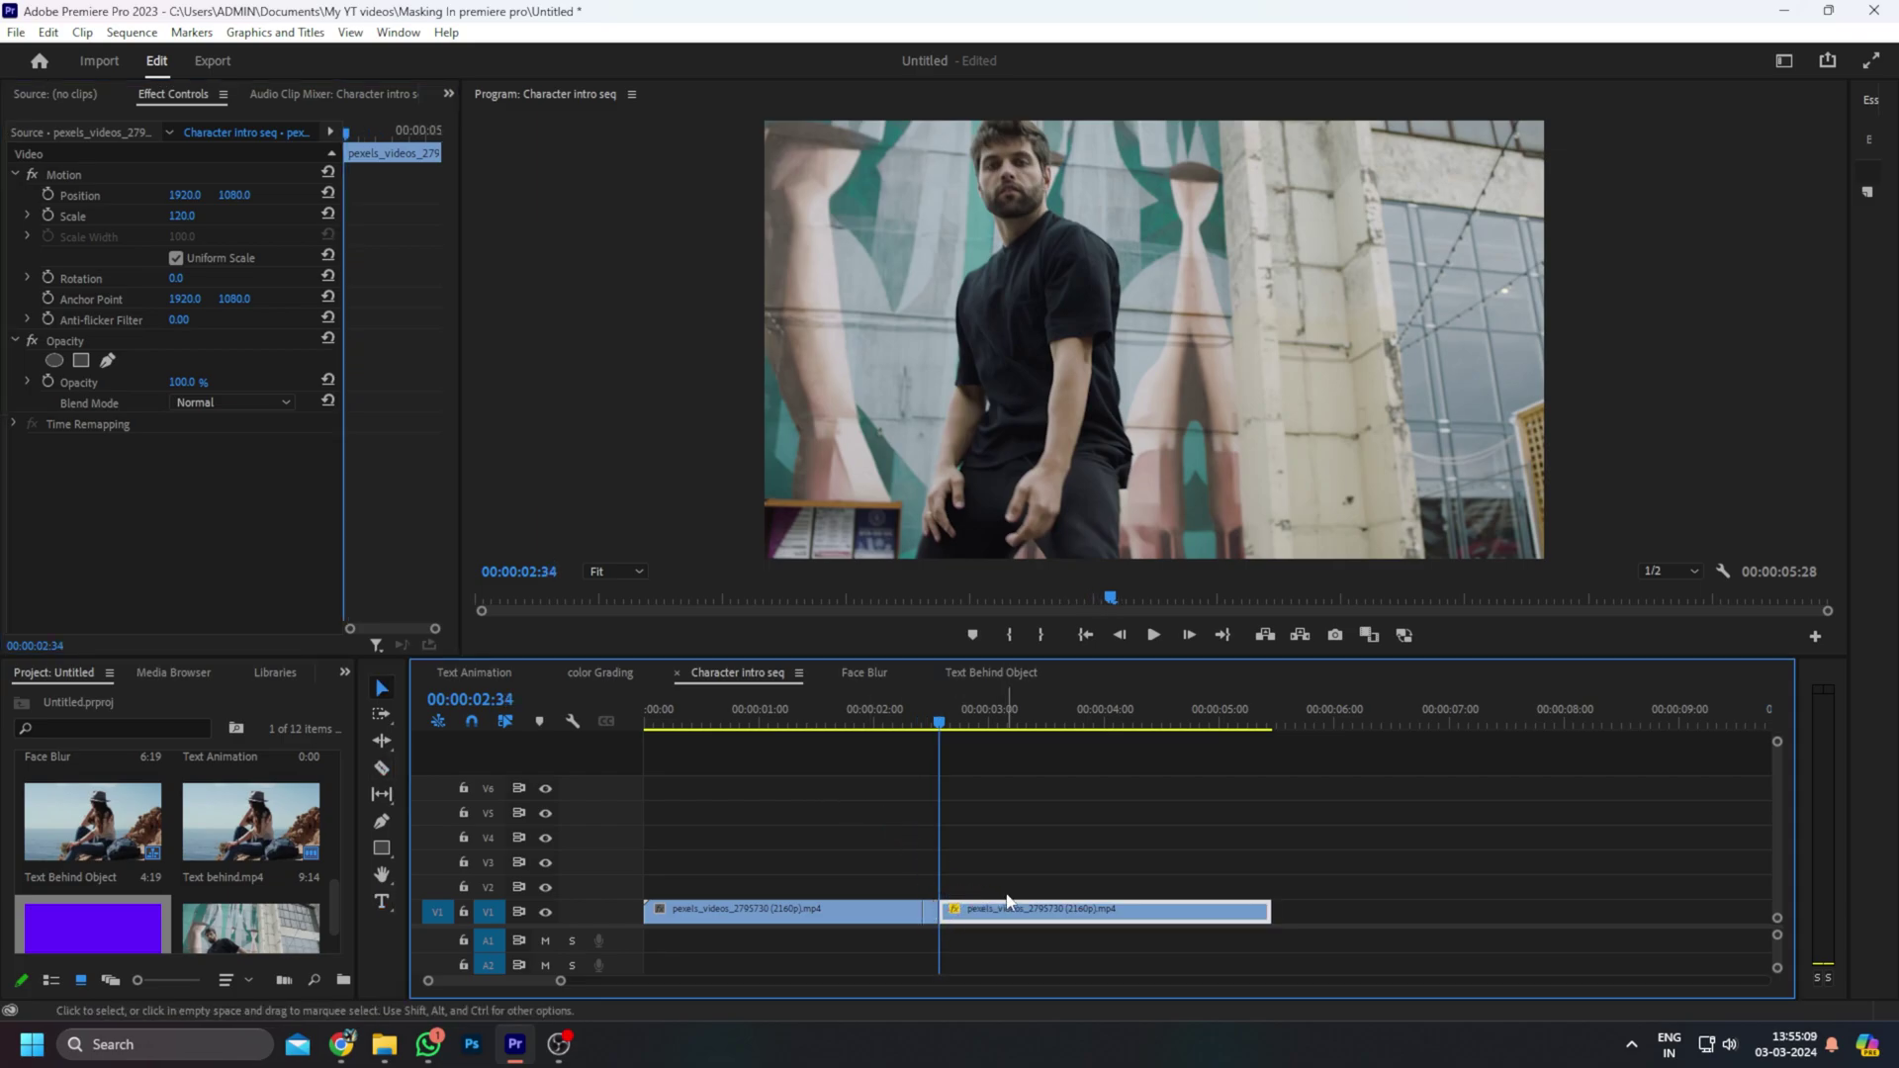
mouse_move(195, 222)
mouse_down()
mouse_move(257, 195)
mouse_move(219, 195)
mouse_up()
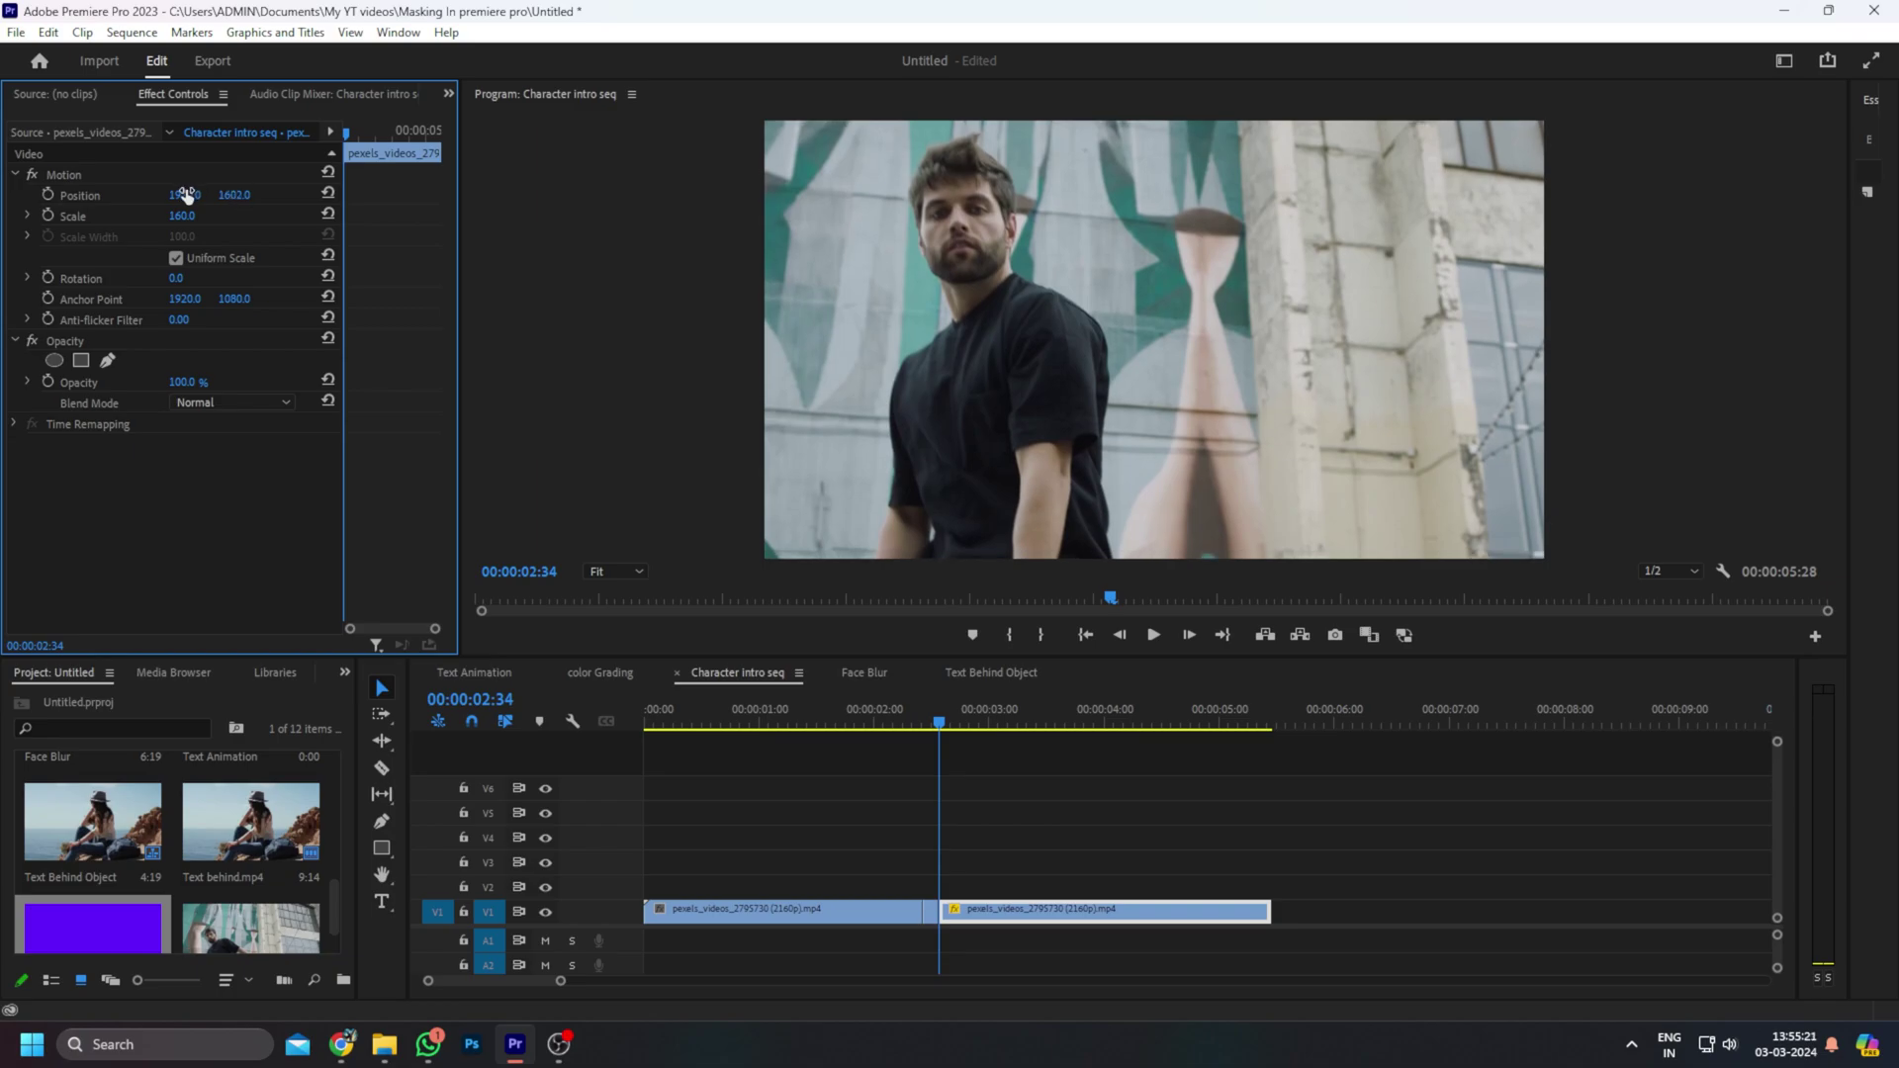
mouse_move(185, 195)
mouse_down()
mouse_move(258, 195)
mouse_move(206, 199)
mouse_up()
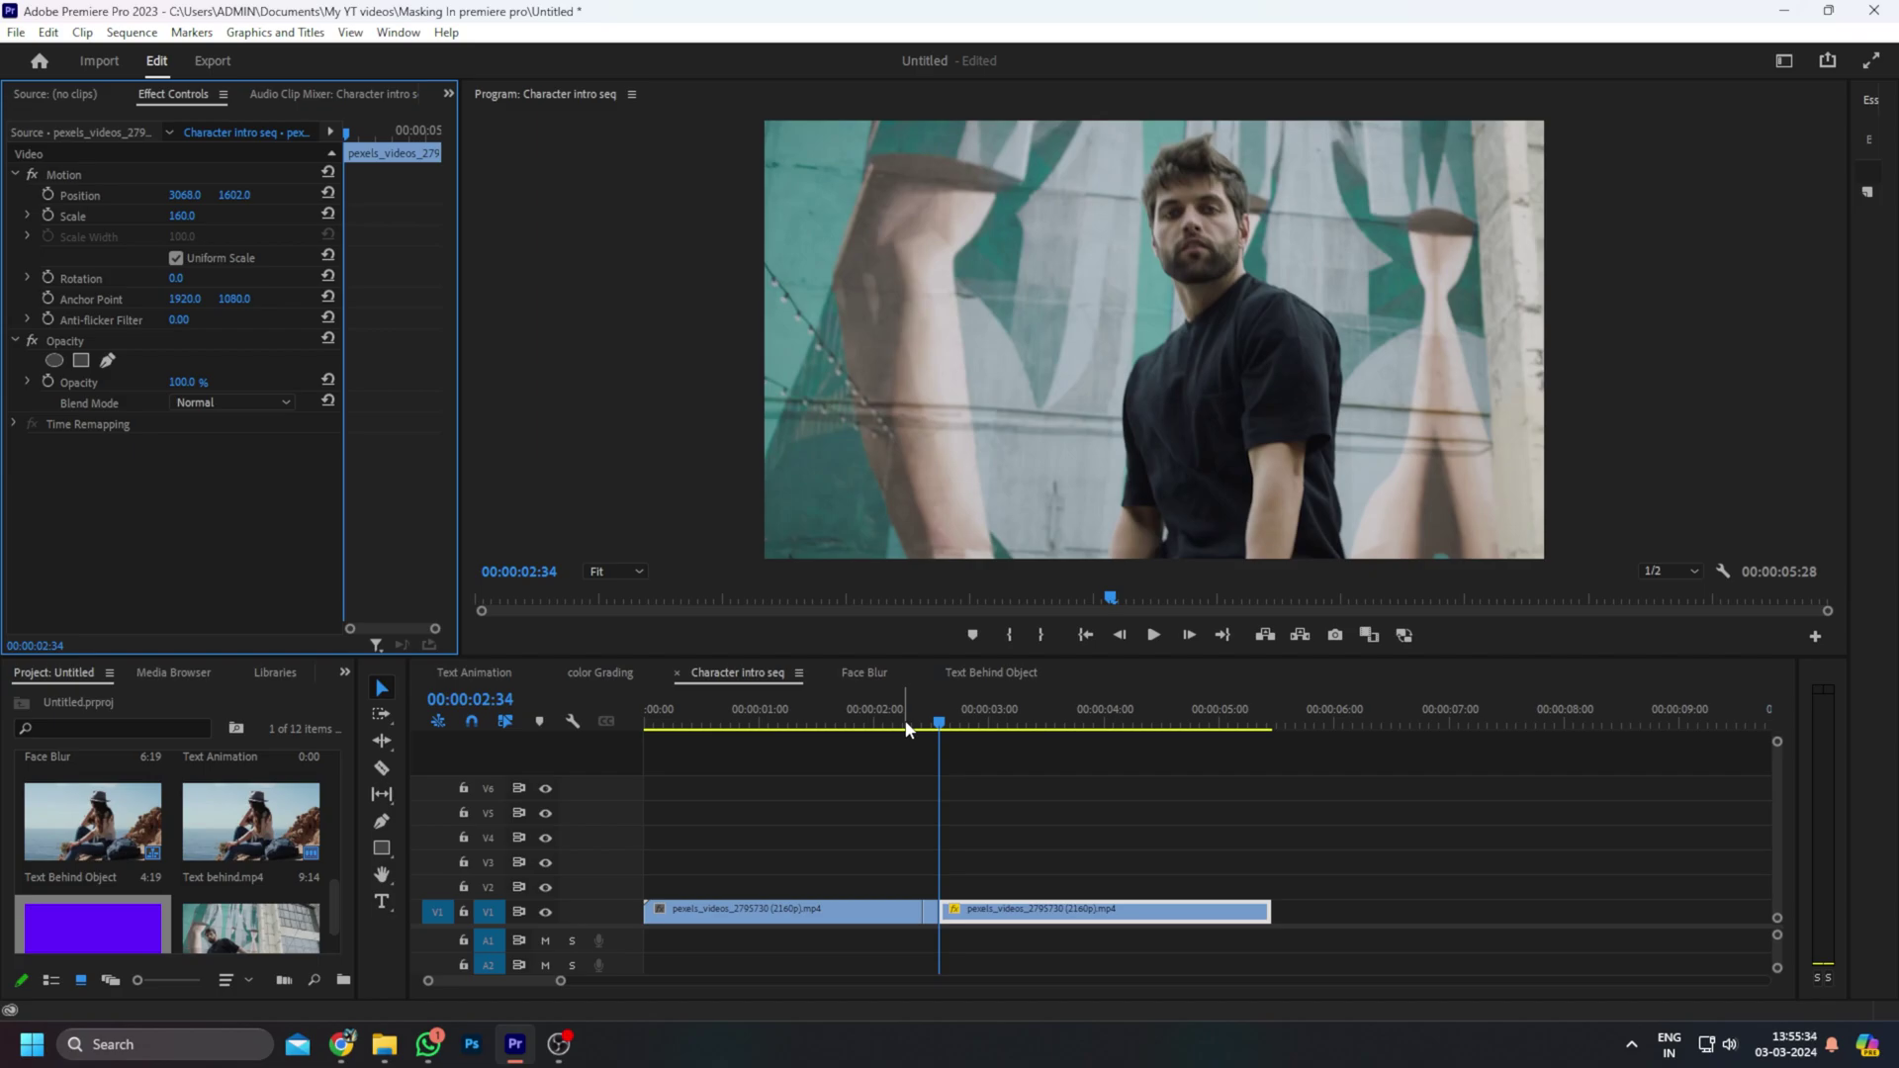
Play the sequence from near the start to preview the freeze punch-in
drag(908, 730, 683, 721)
key(space)
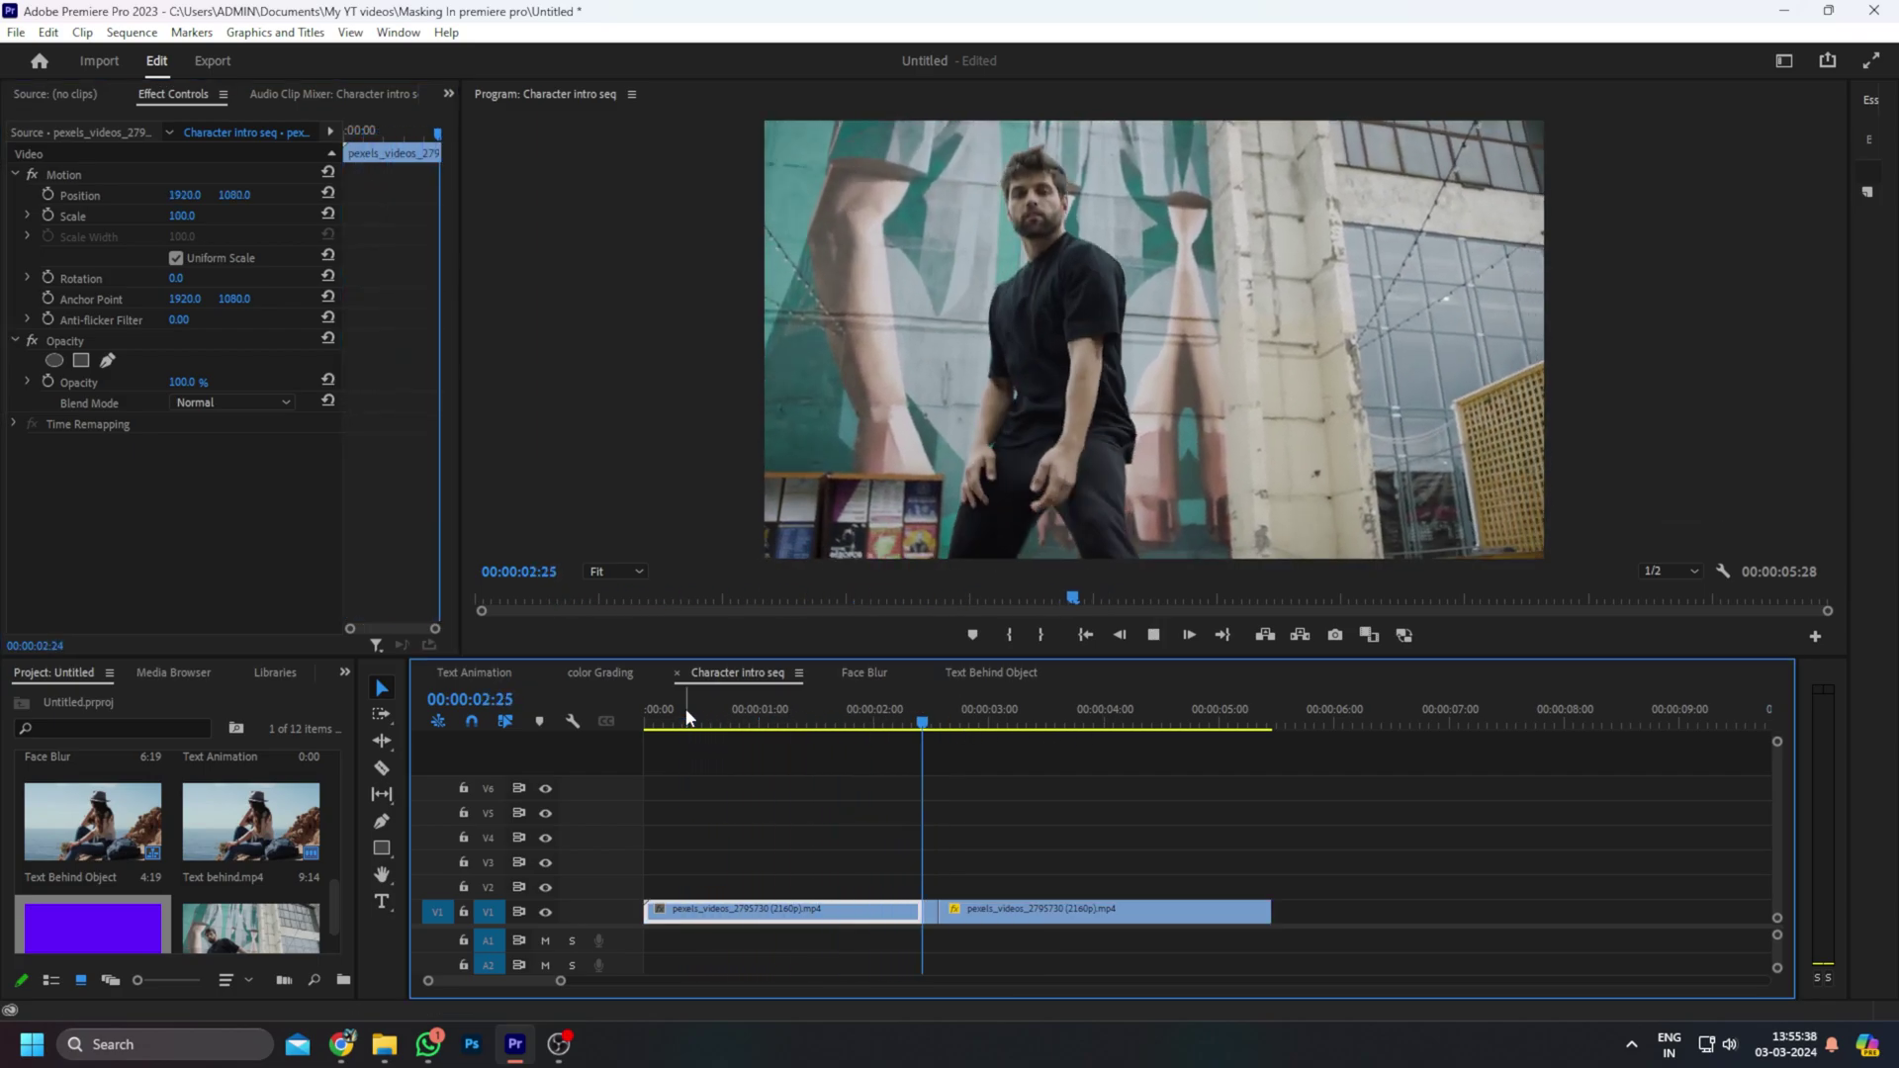
key(space)
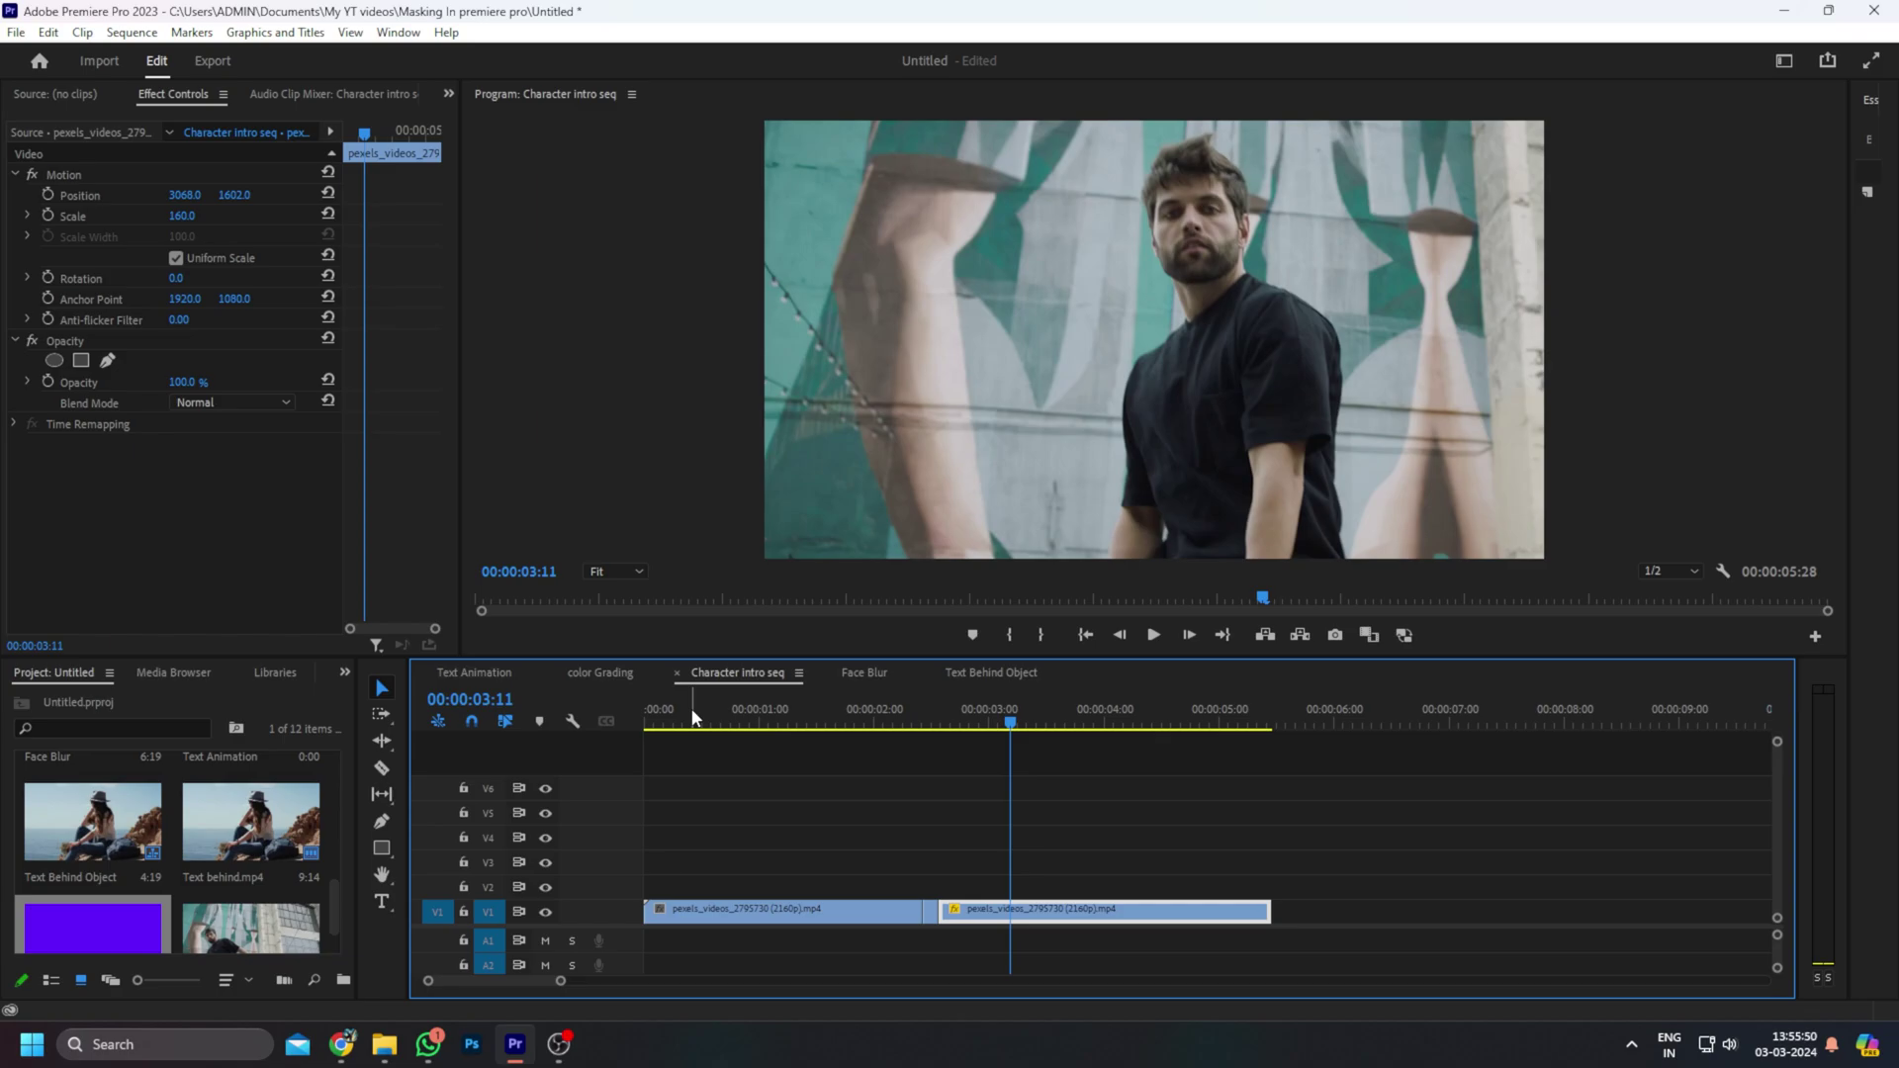
drag(92, 927, 1007, 872)
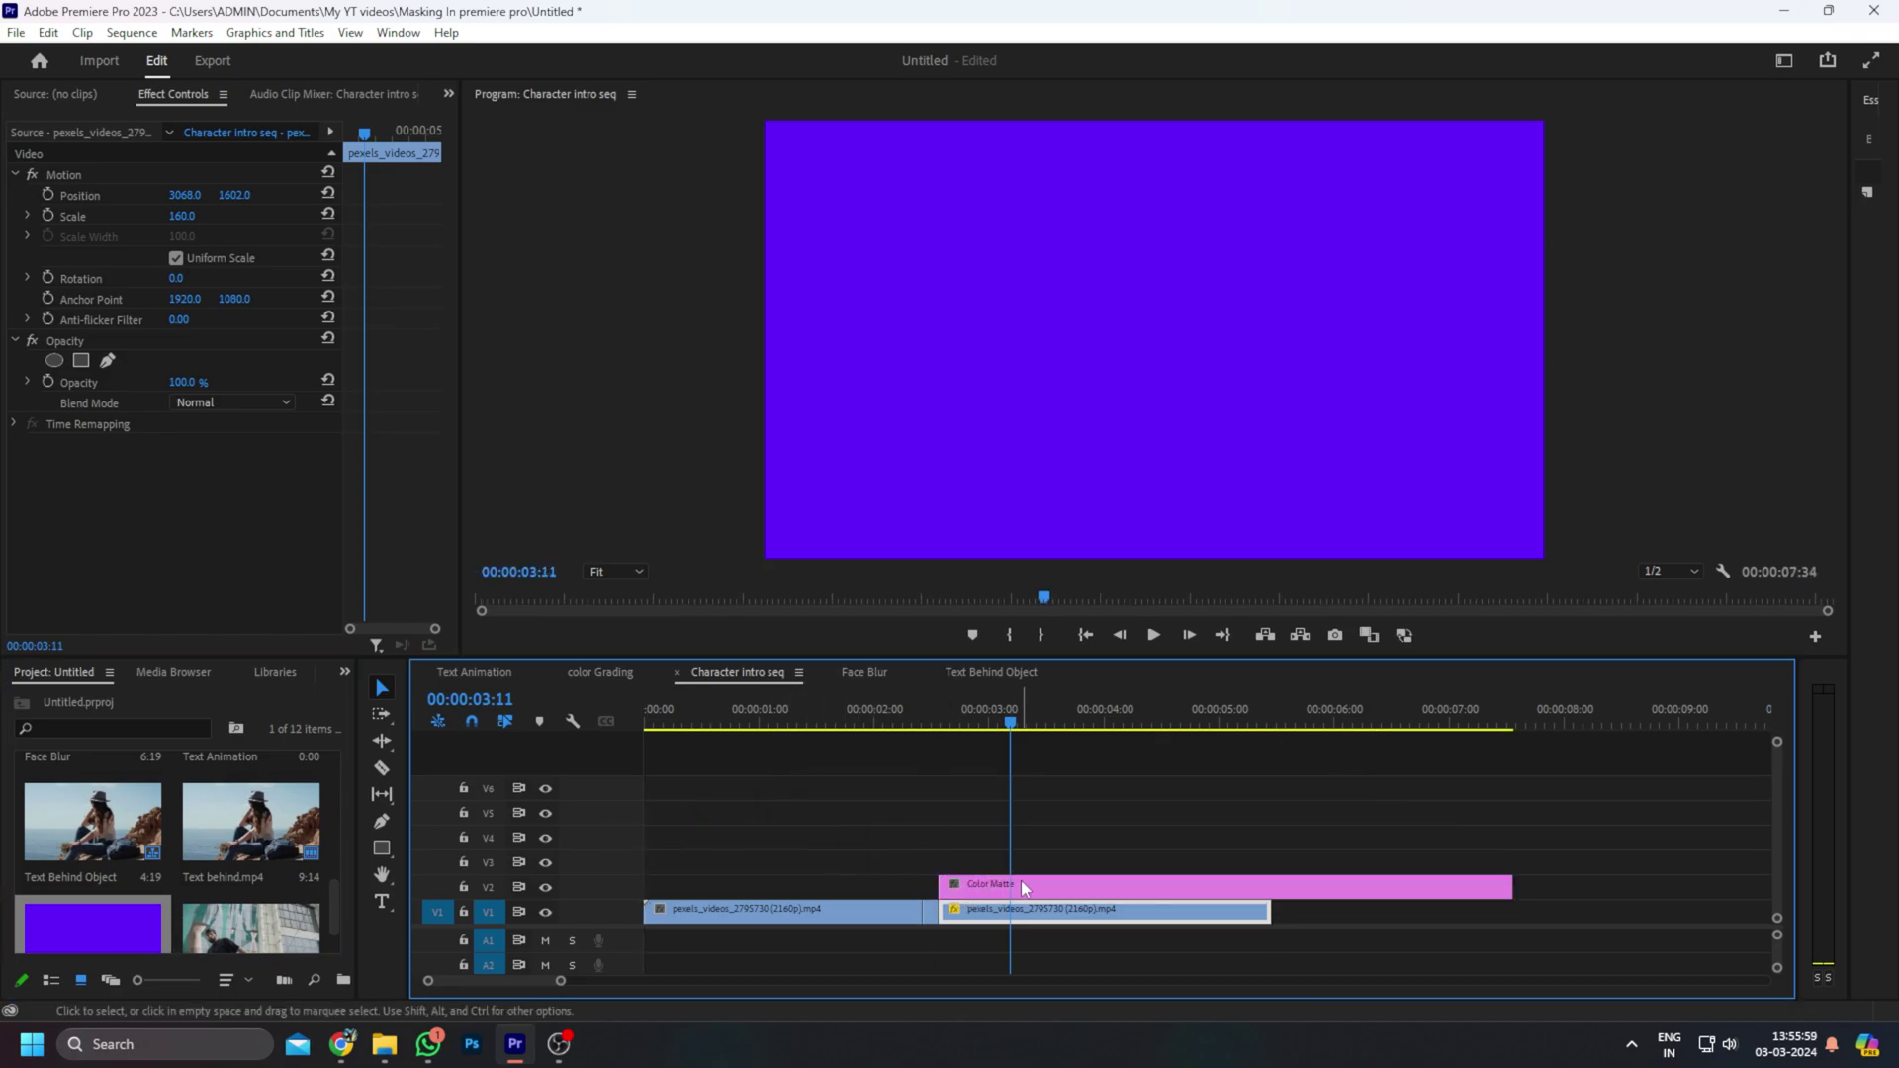
click(1021, 884)
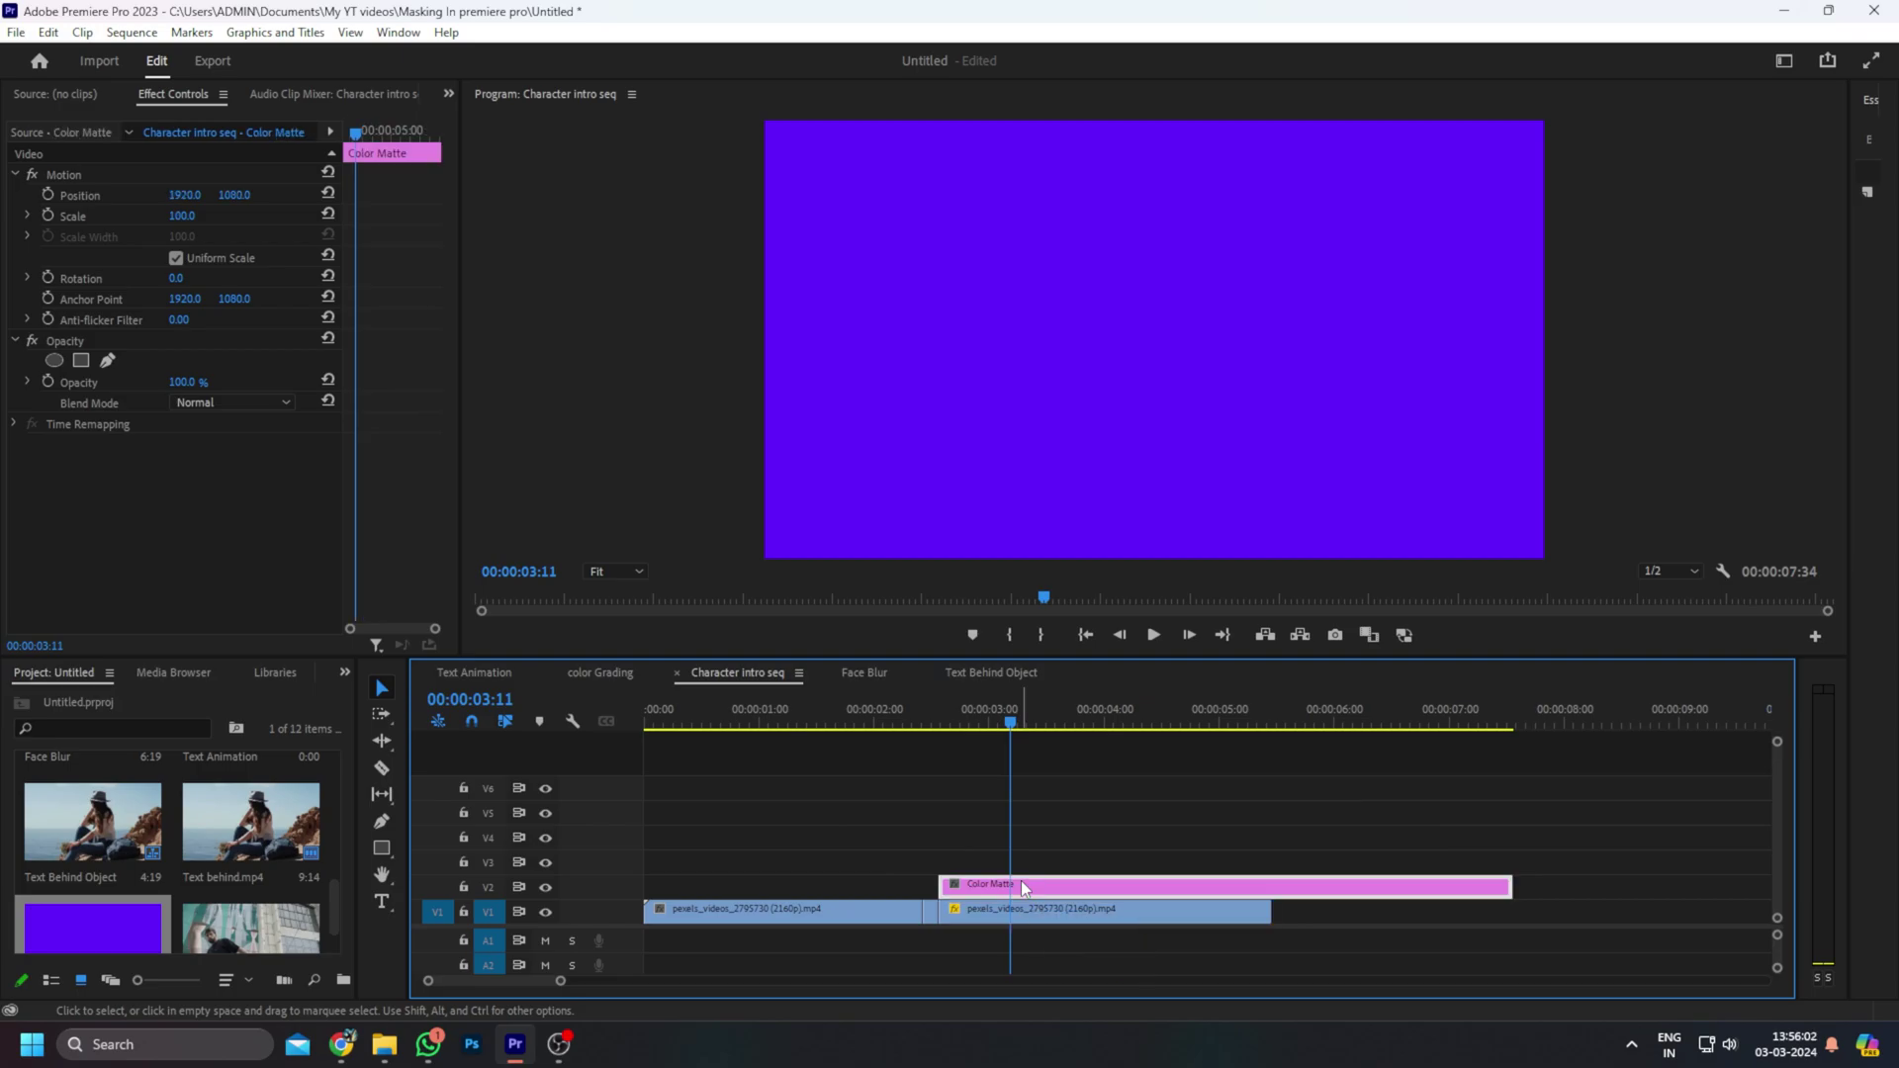
click(232, 402)
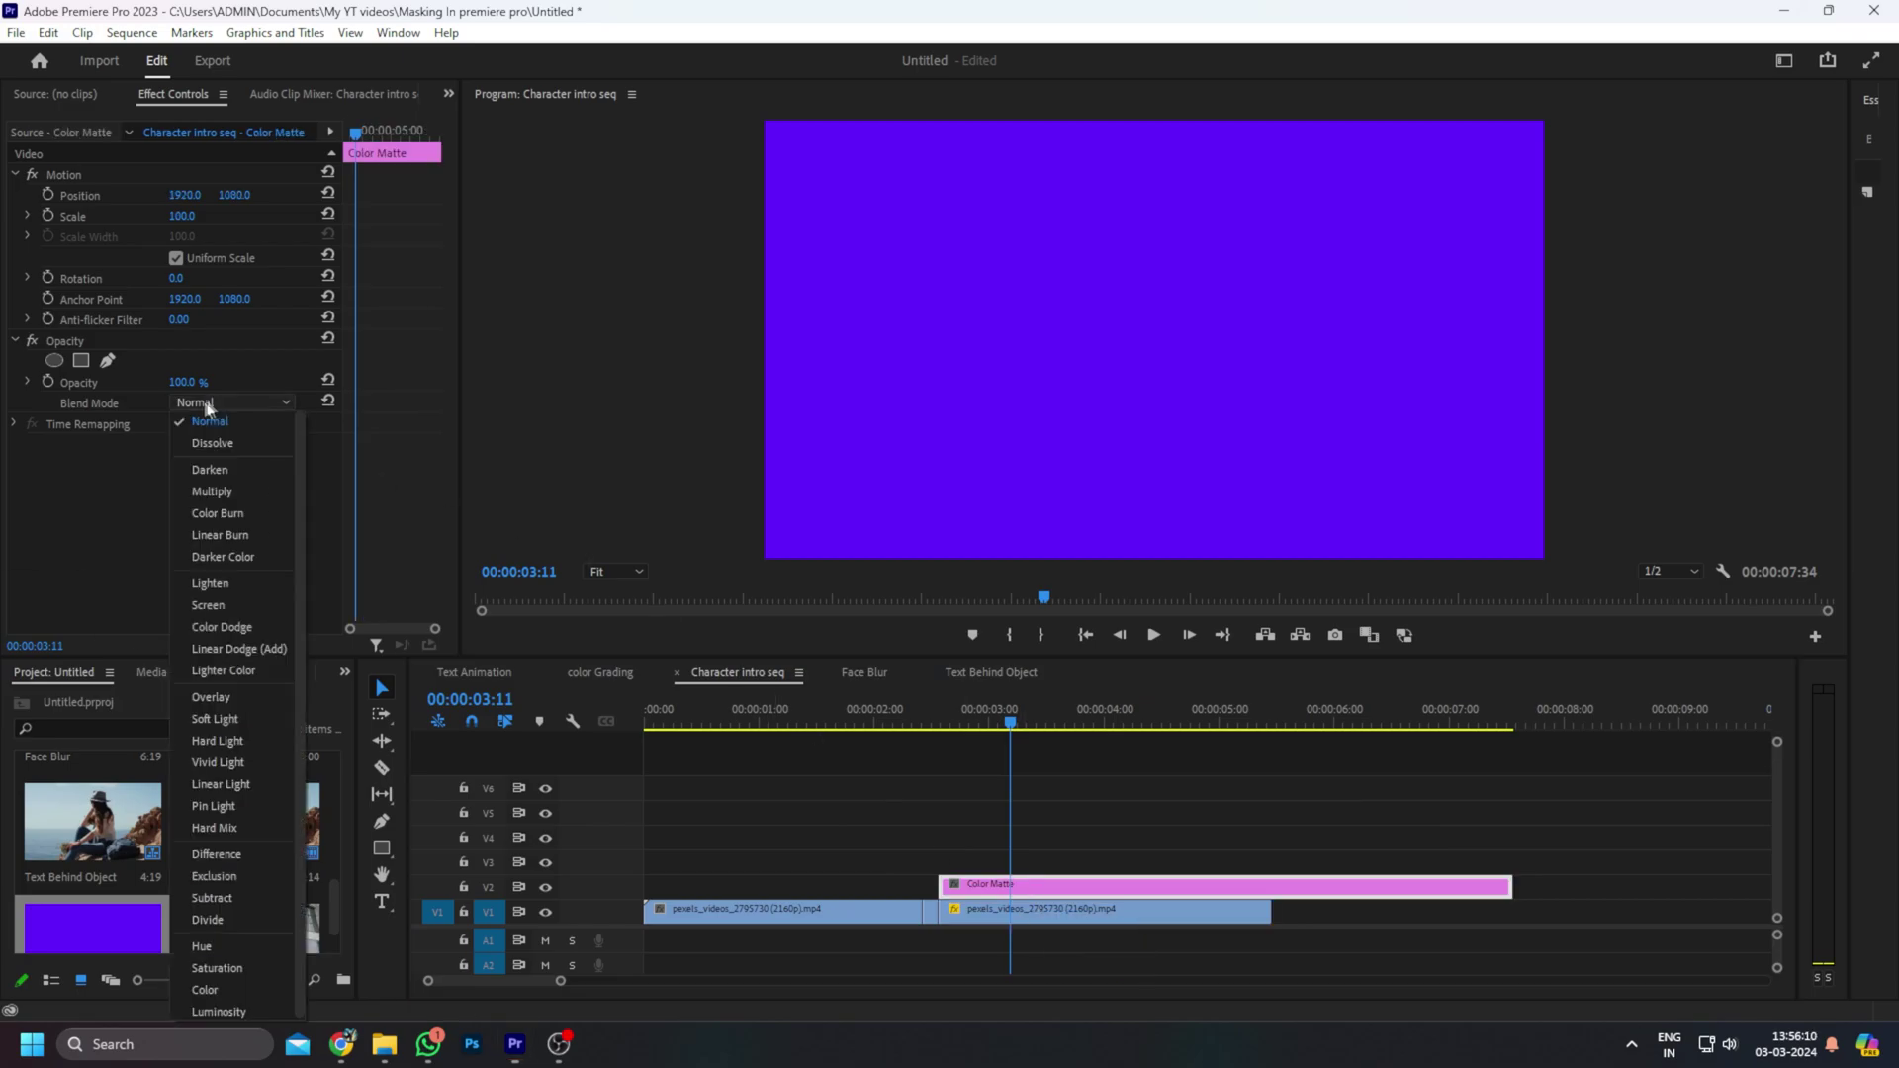
click(220, 617)
click(262, 402)
click(242, 574)
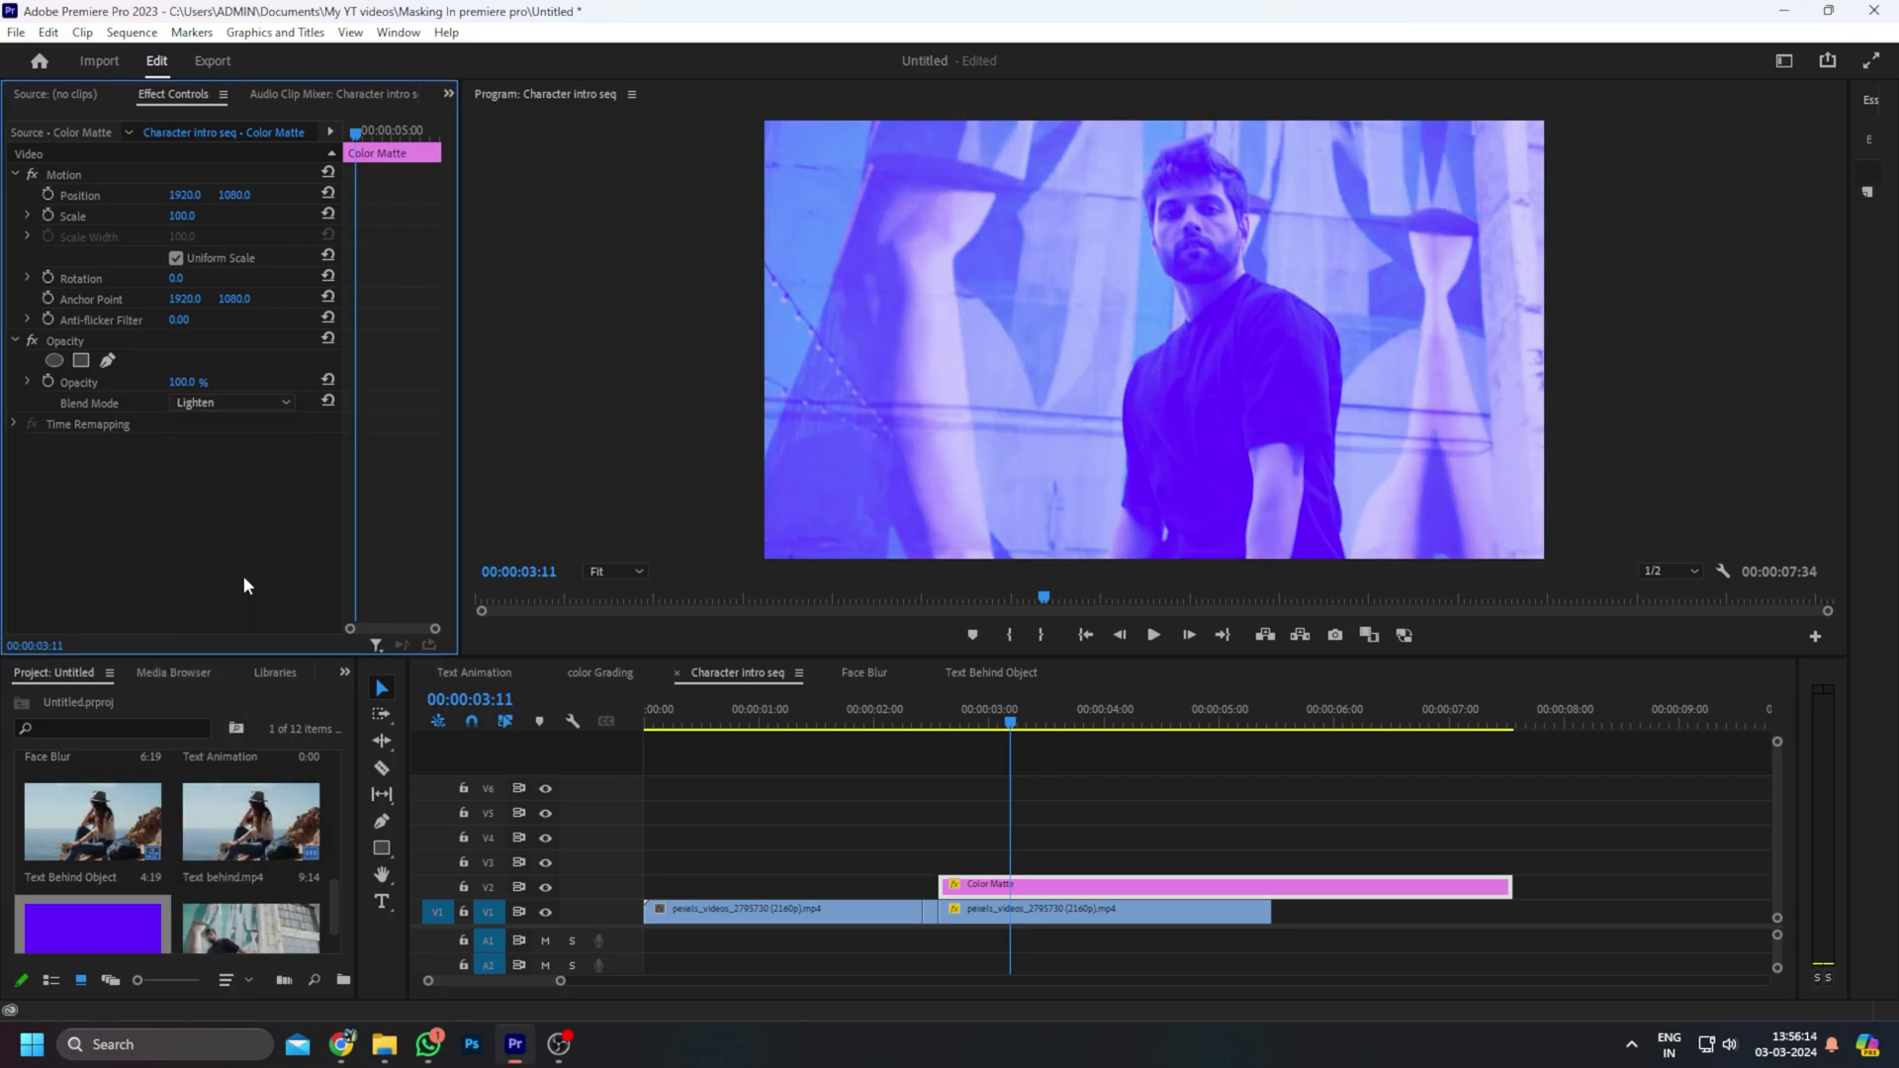
click(233, 405)
click(218, 421)
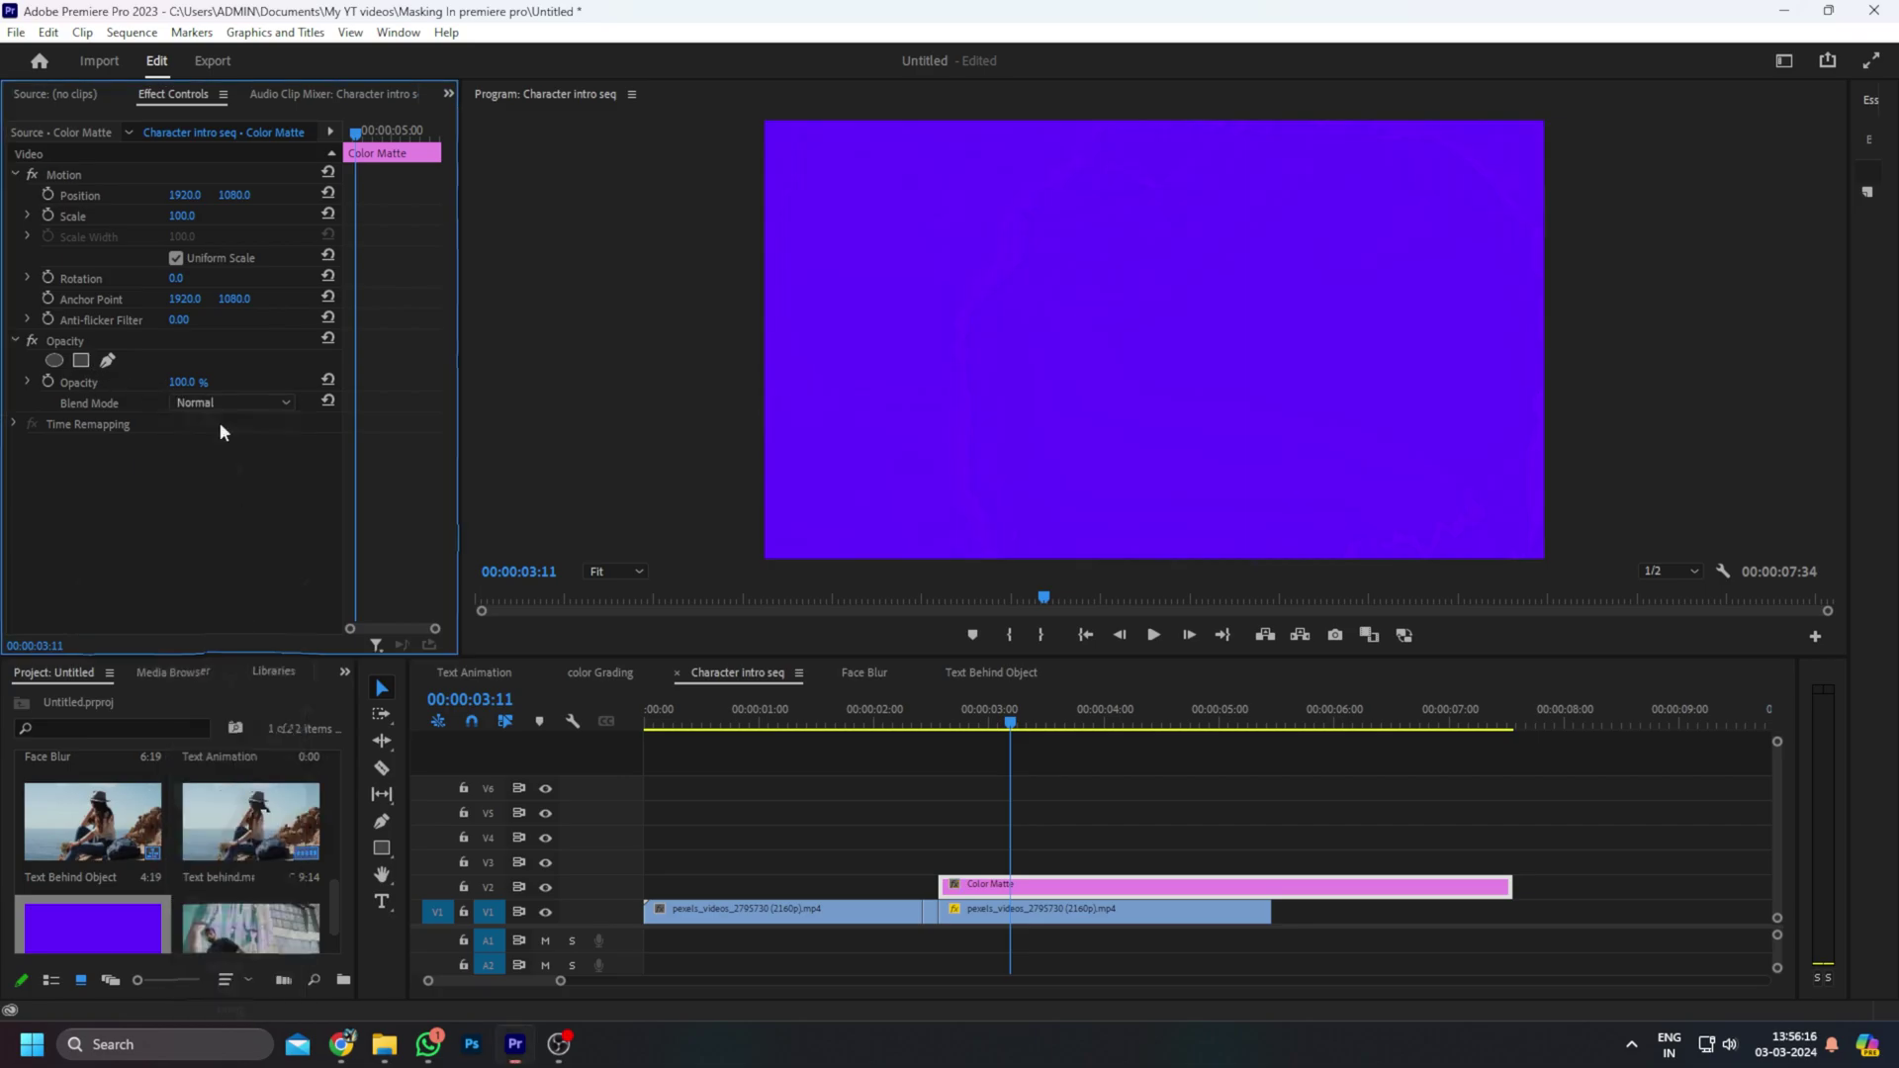
key(Delete)
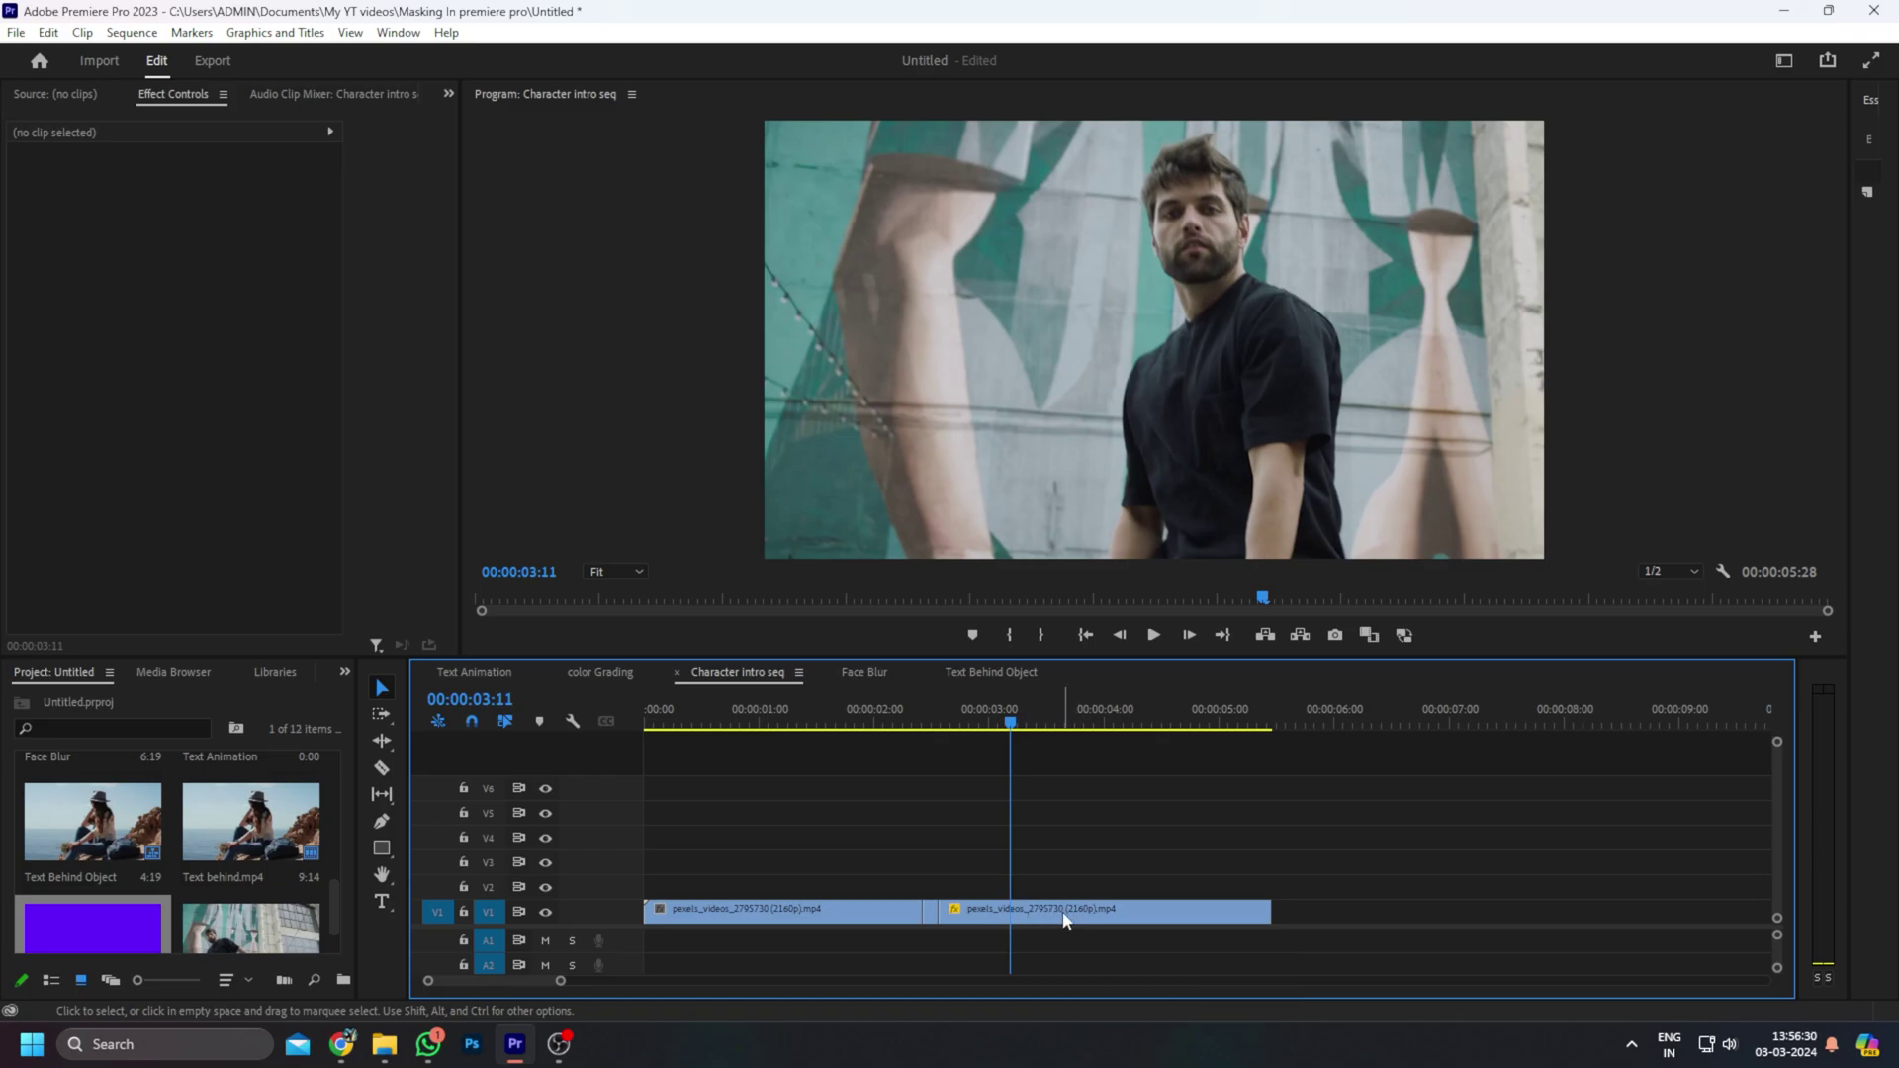
Move the held clip copy up a track and trace a Pen mask around the man's head and body
drag(1063, 918, 1047, 894)
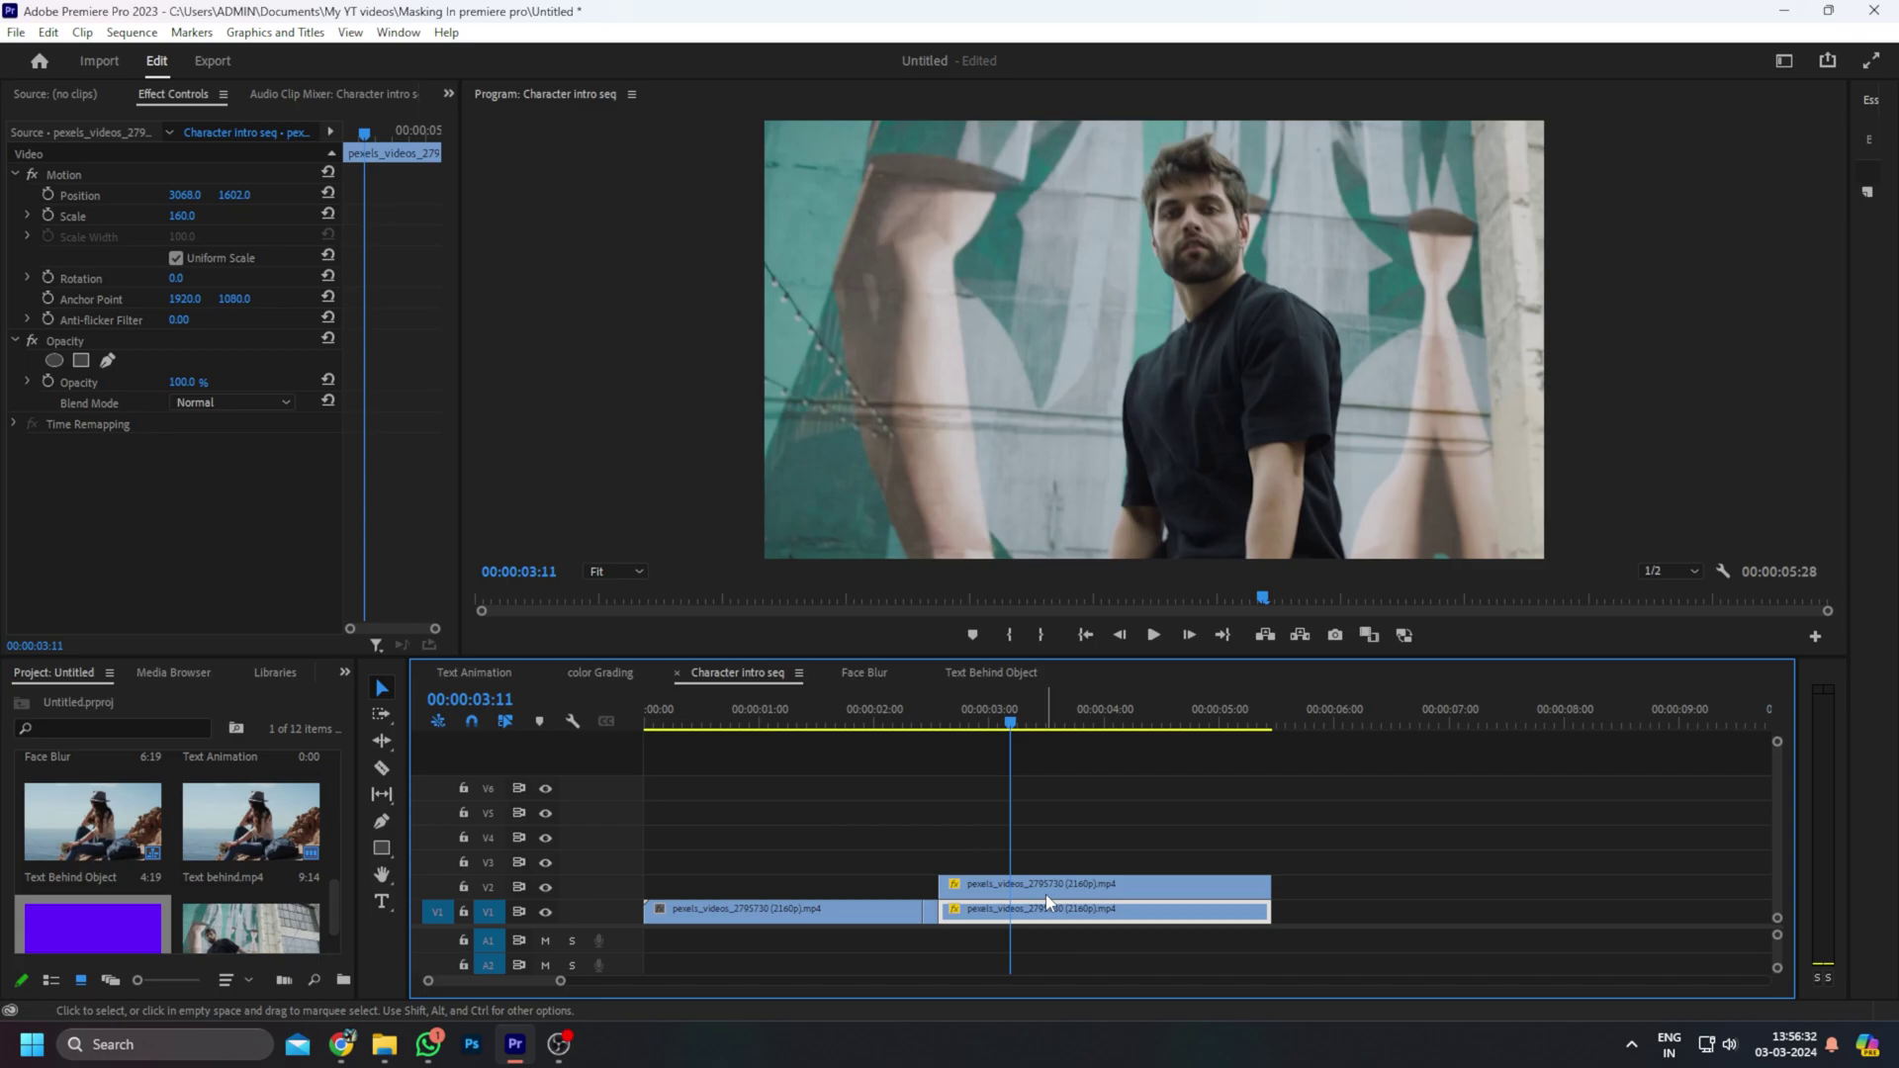
click(1047, 890)
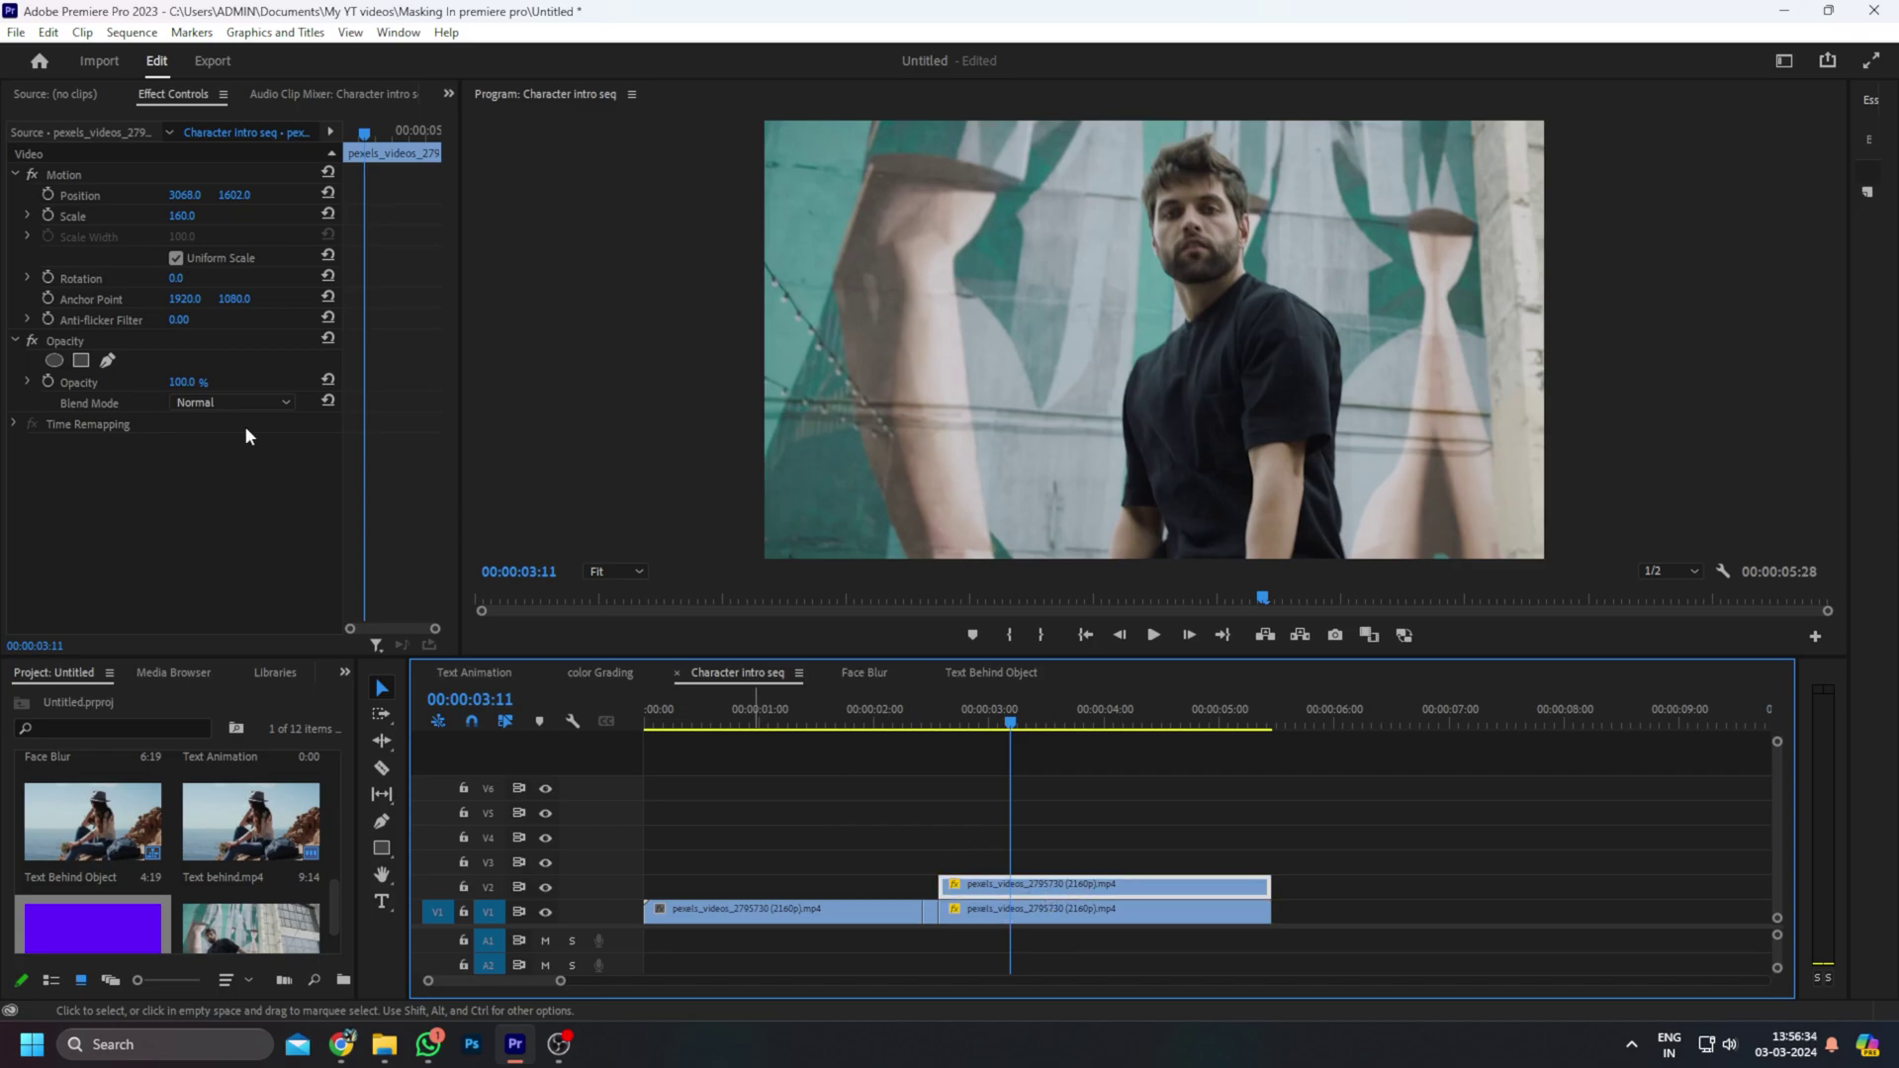
click(107, 360)
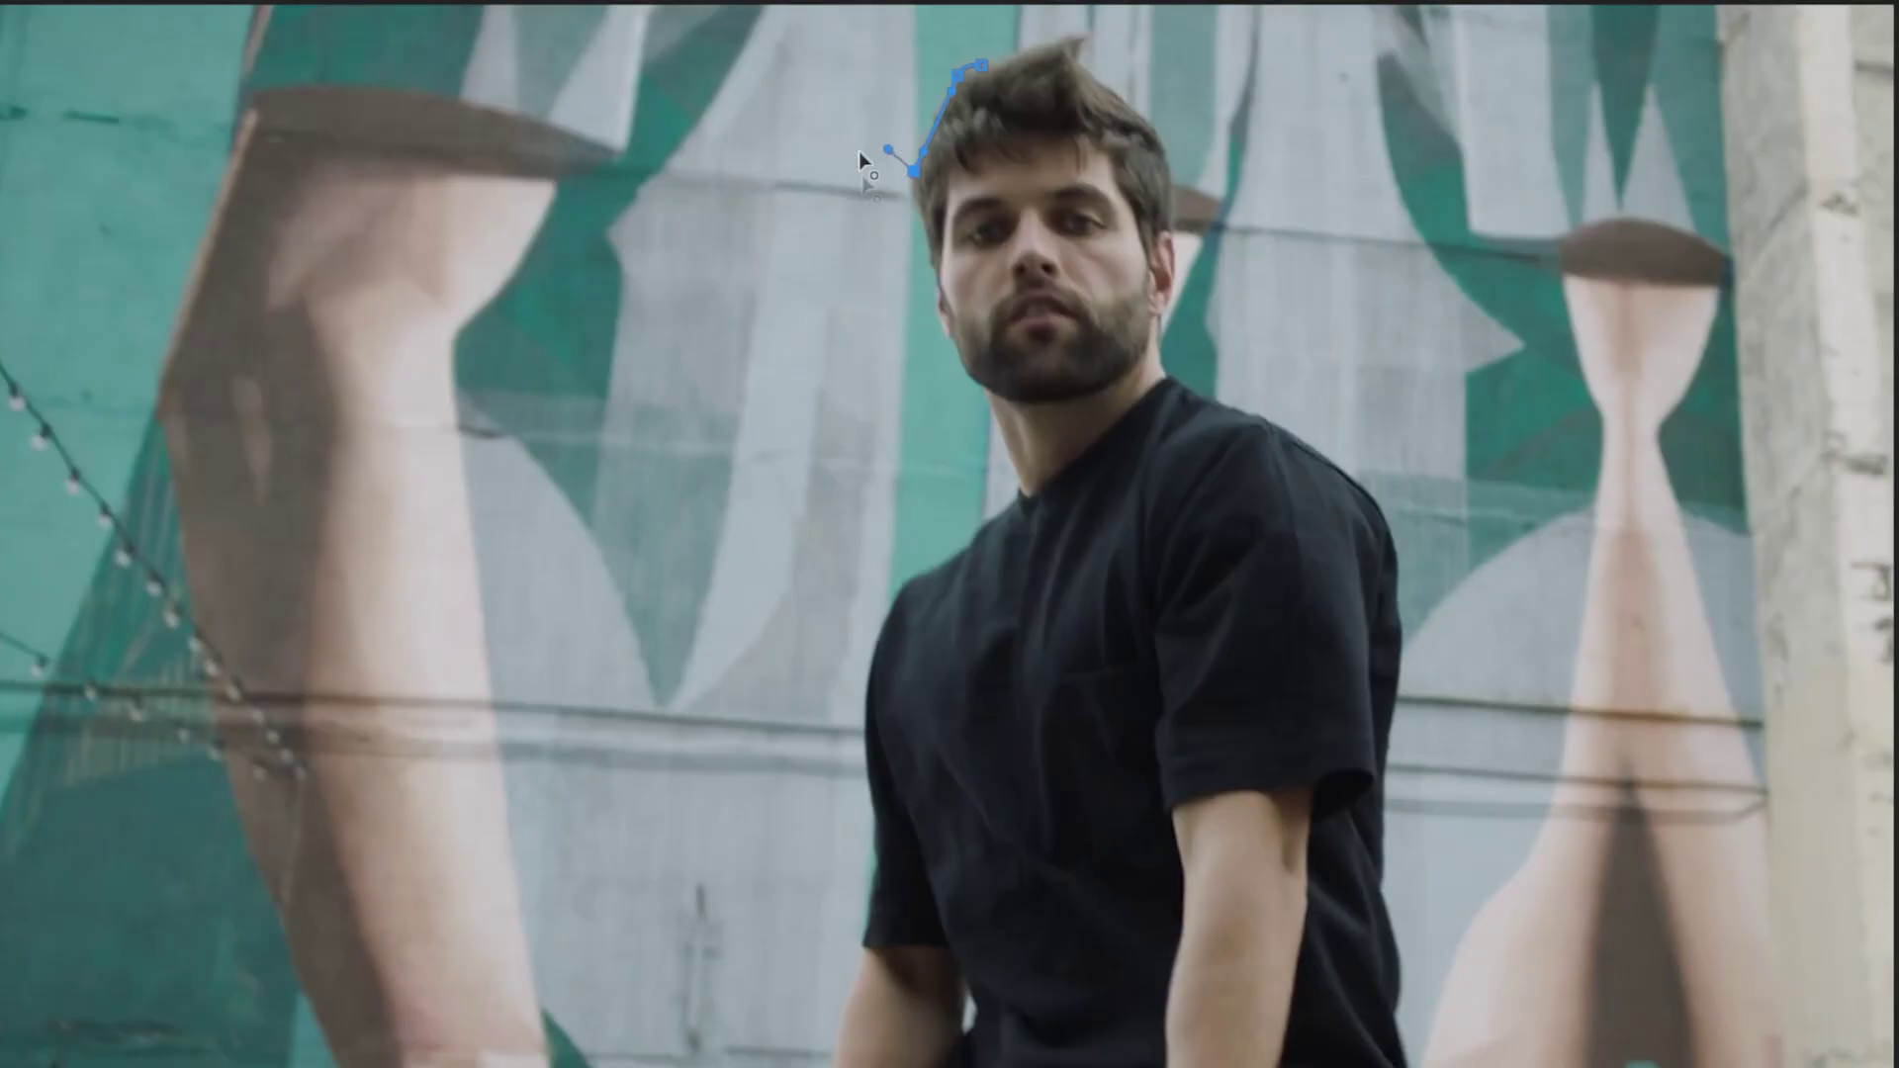
drag(916, 129, 836, 182)
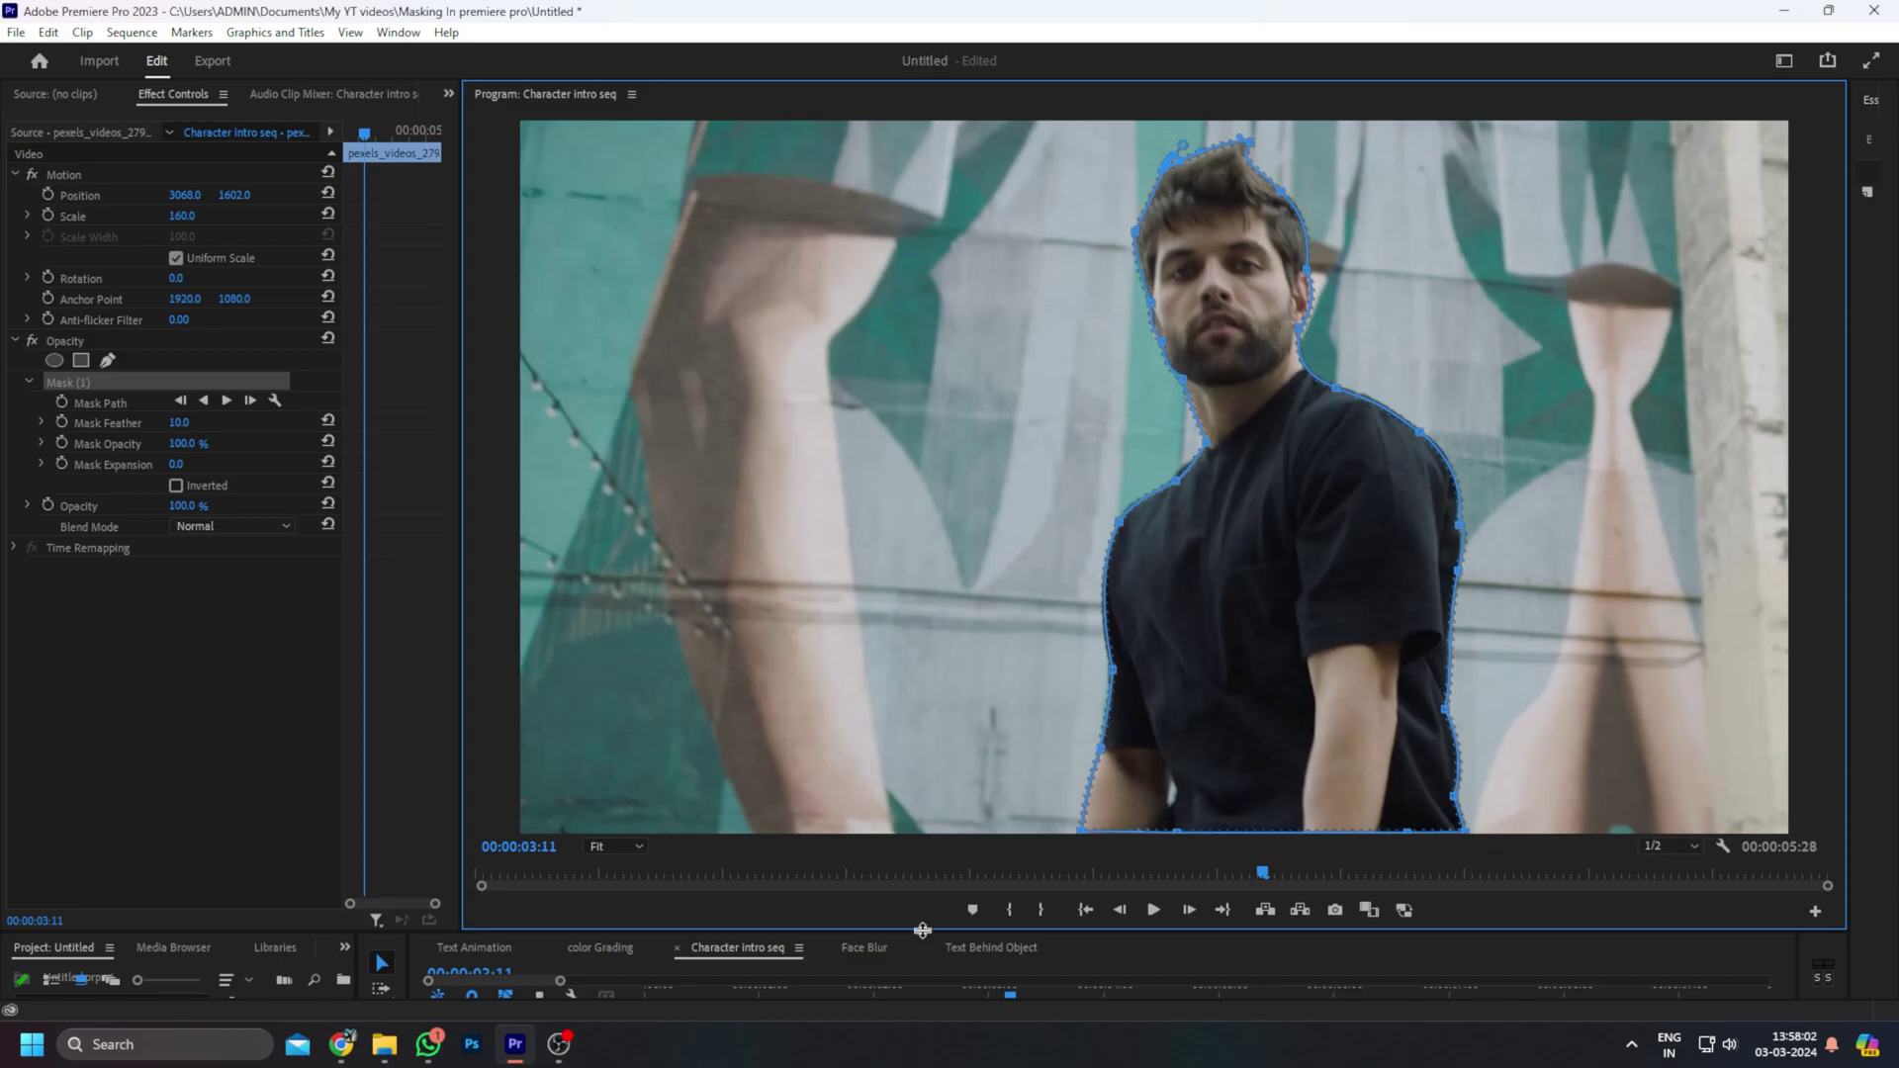
drag(922, 929, 922, 623)
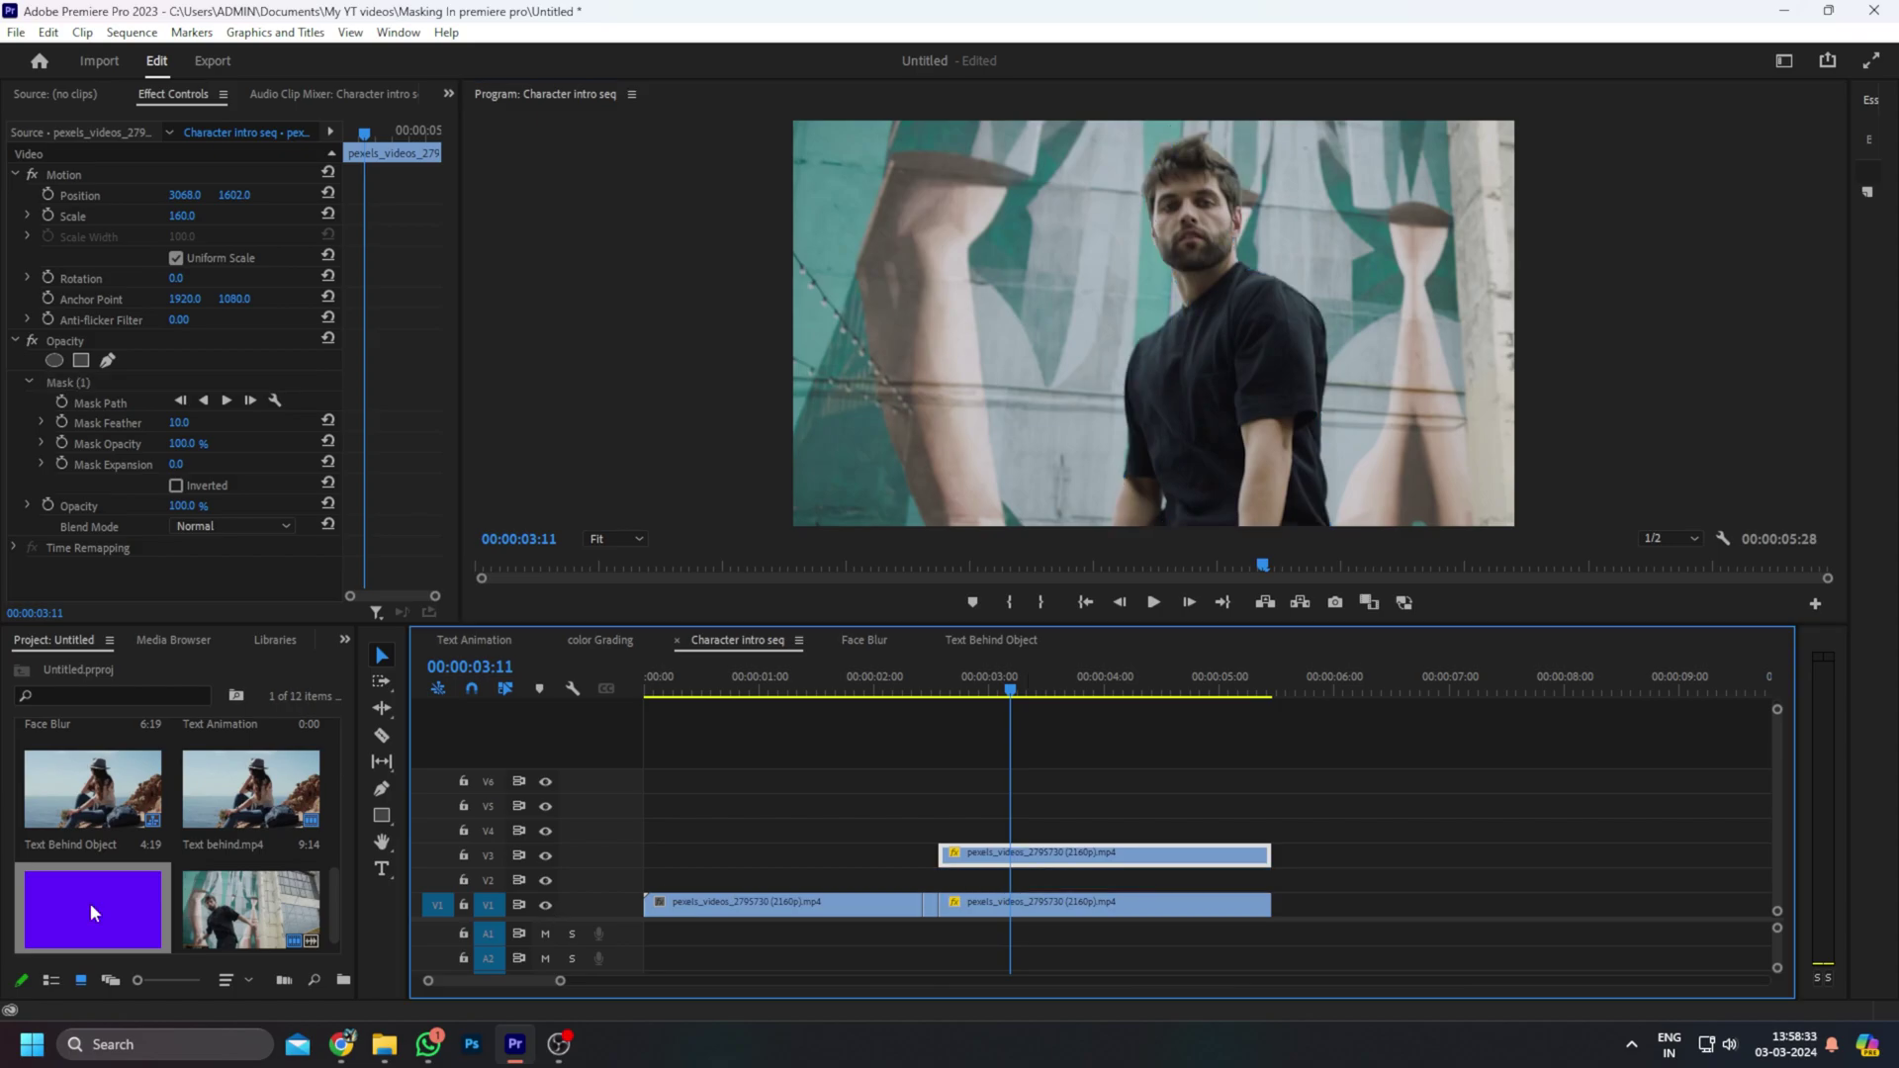
Place a Color Matte on V2 under the masked man, trim it to the footage, and colour it blue 0017F1
drag(94, 912, 989, 880)
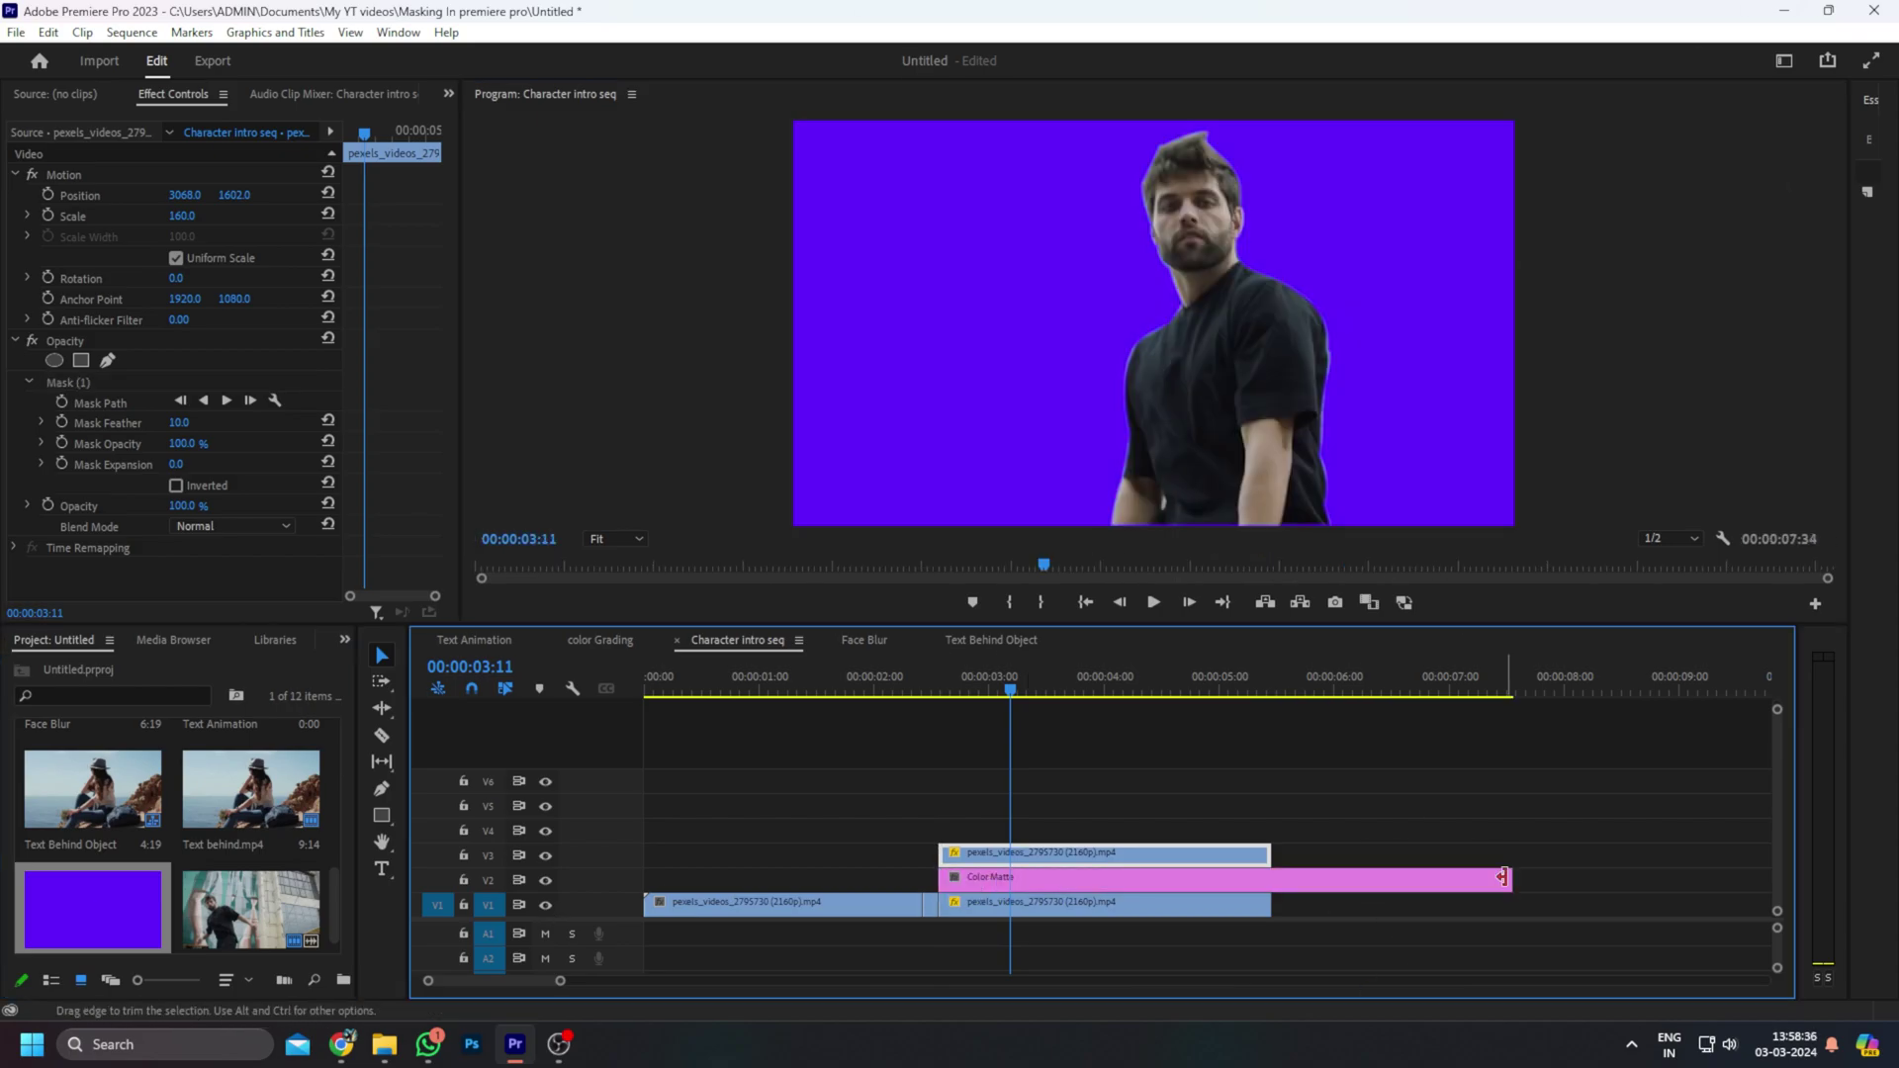
drag(1502, 877, 1270, 877)
double_click(1148, 878)
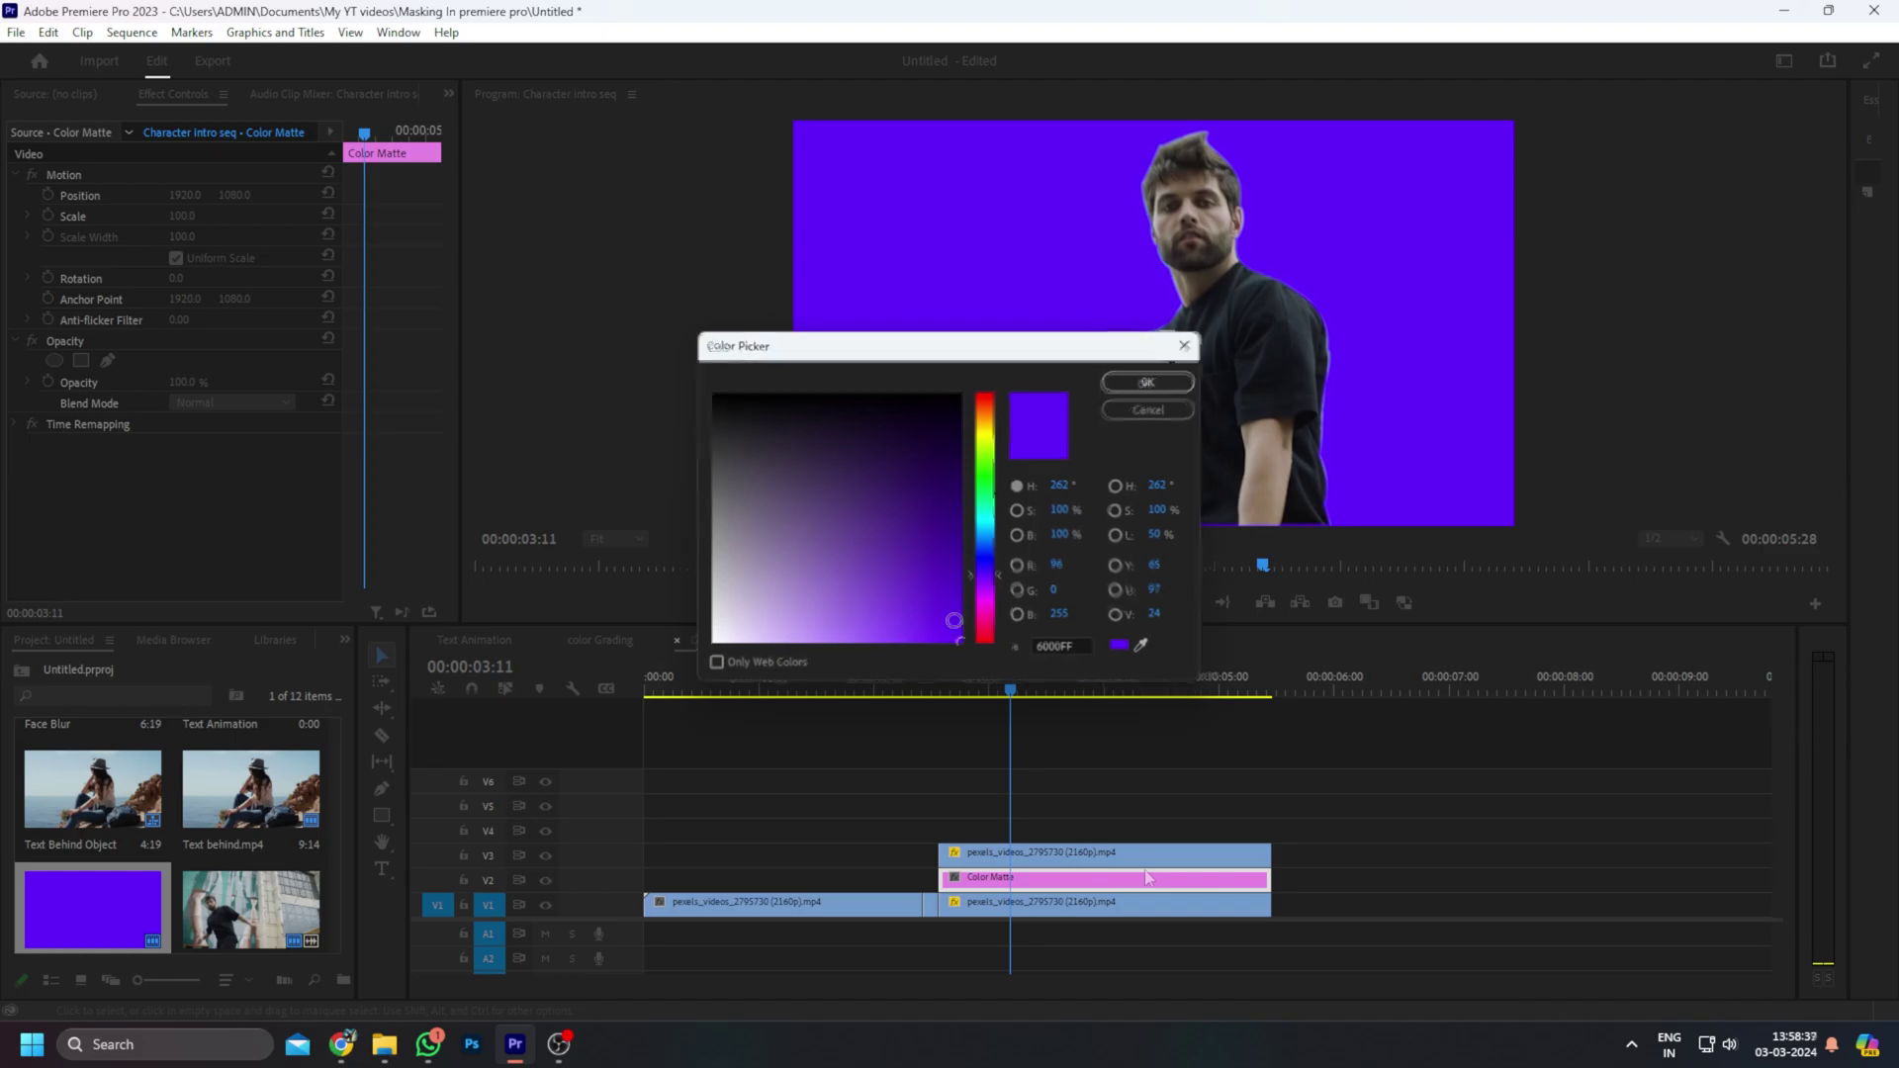
click(954, 606)
drag(983, 573, 983, 555)
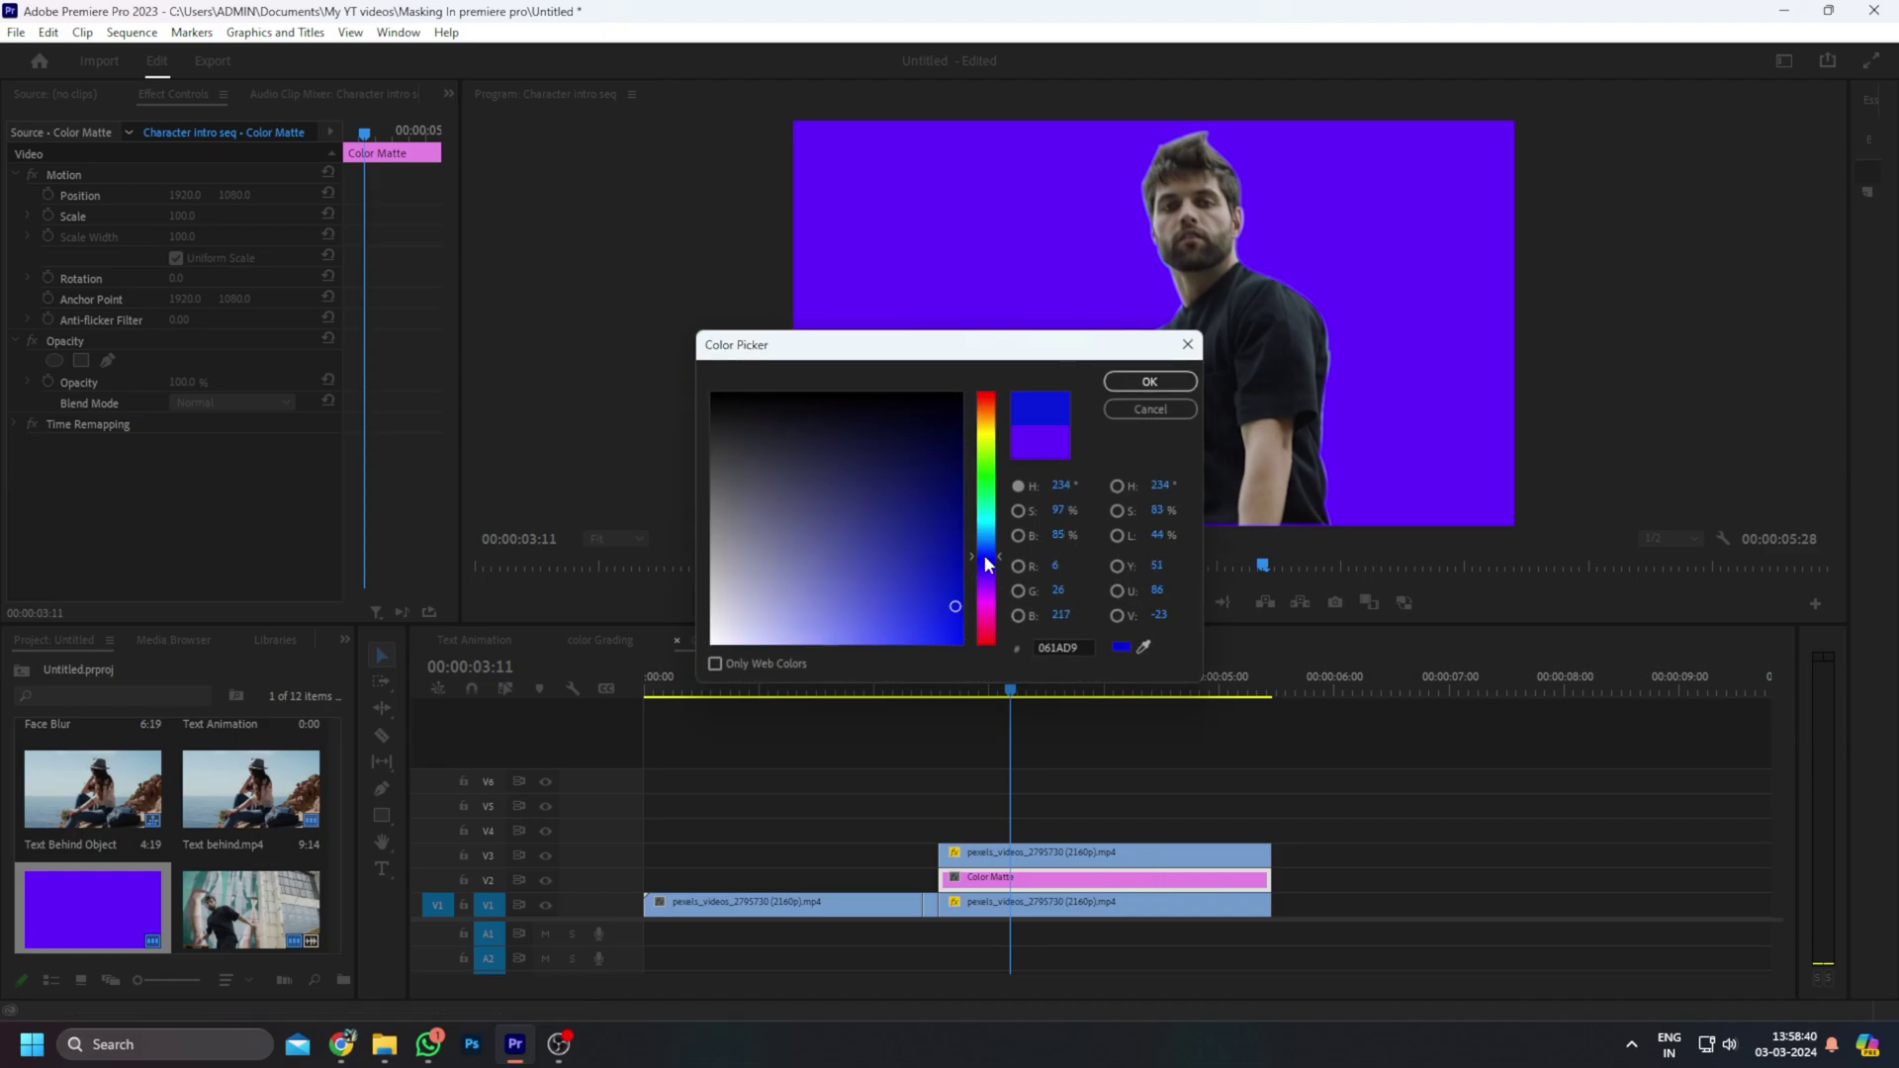
click(961, 629)
click(1150, 382)
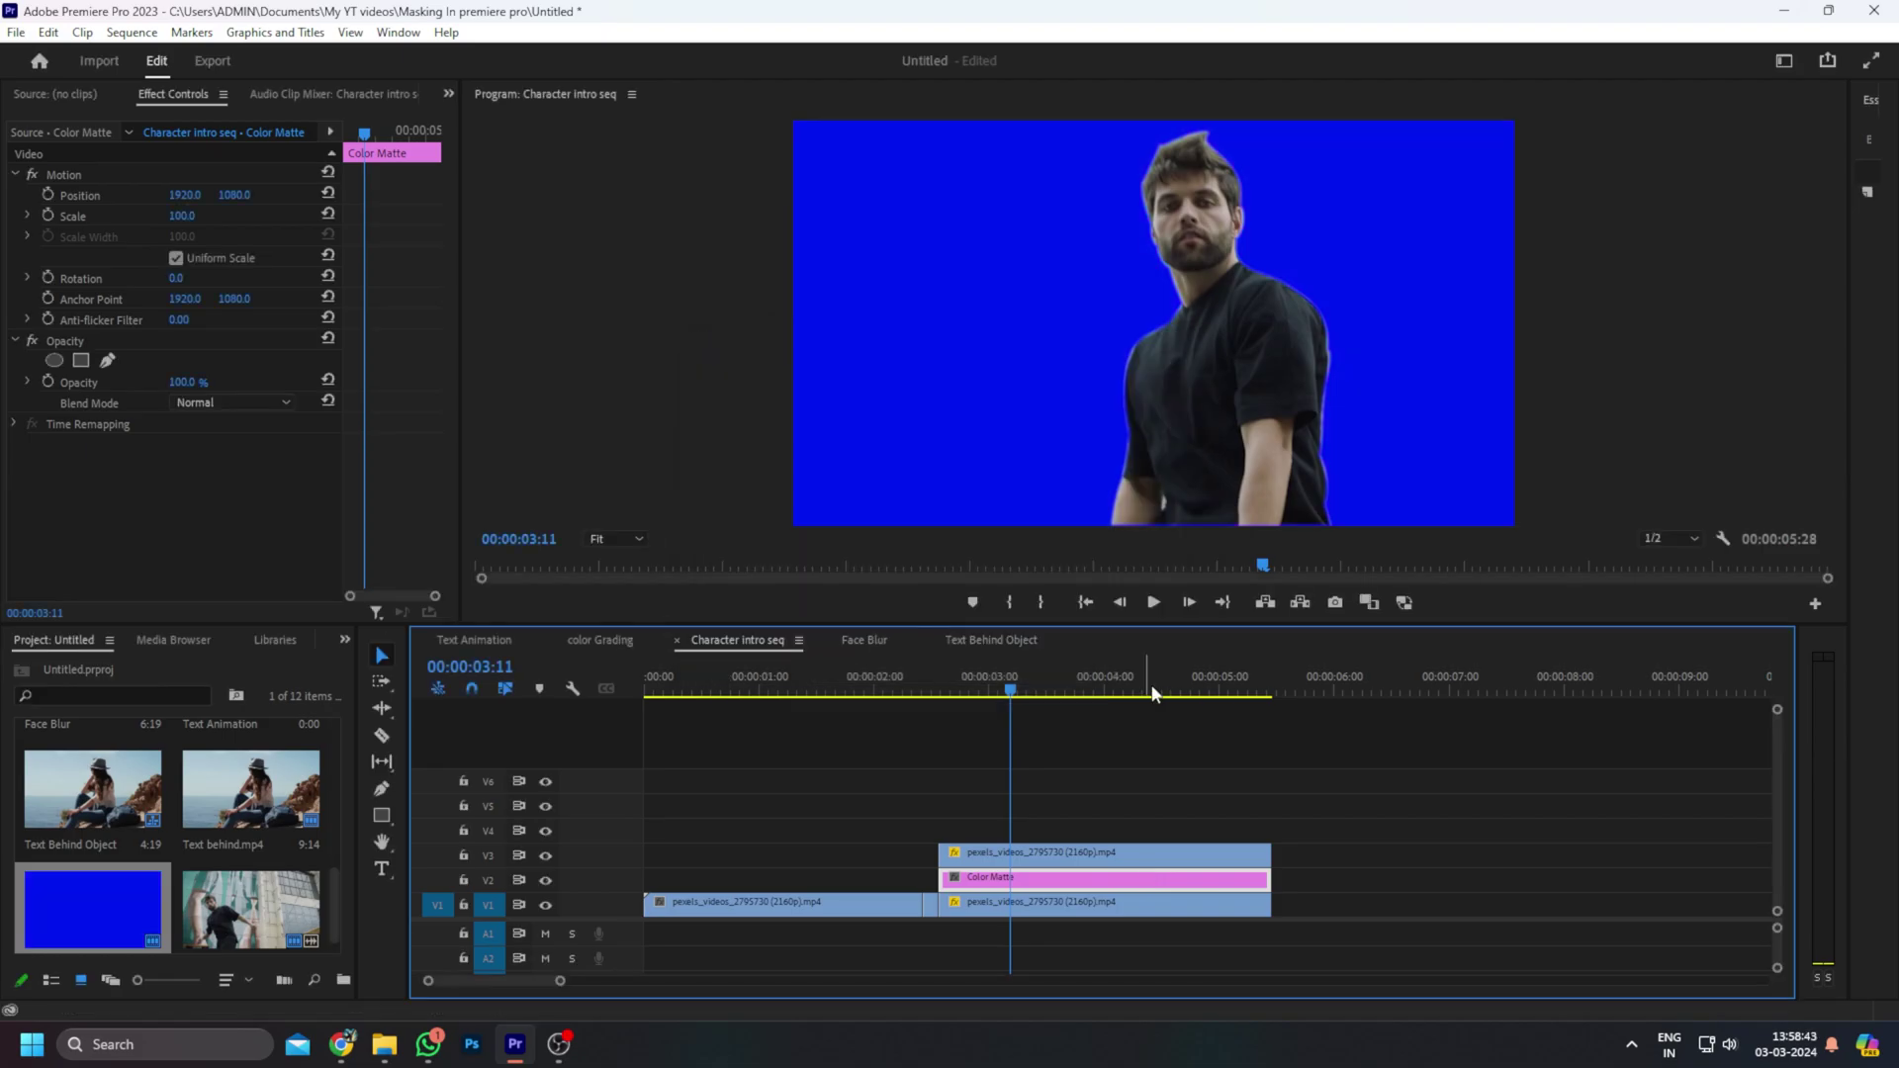
Blend the Color Matte with Color Burn at 45% opacity to tint the wall purple
click(1052, 852)
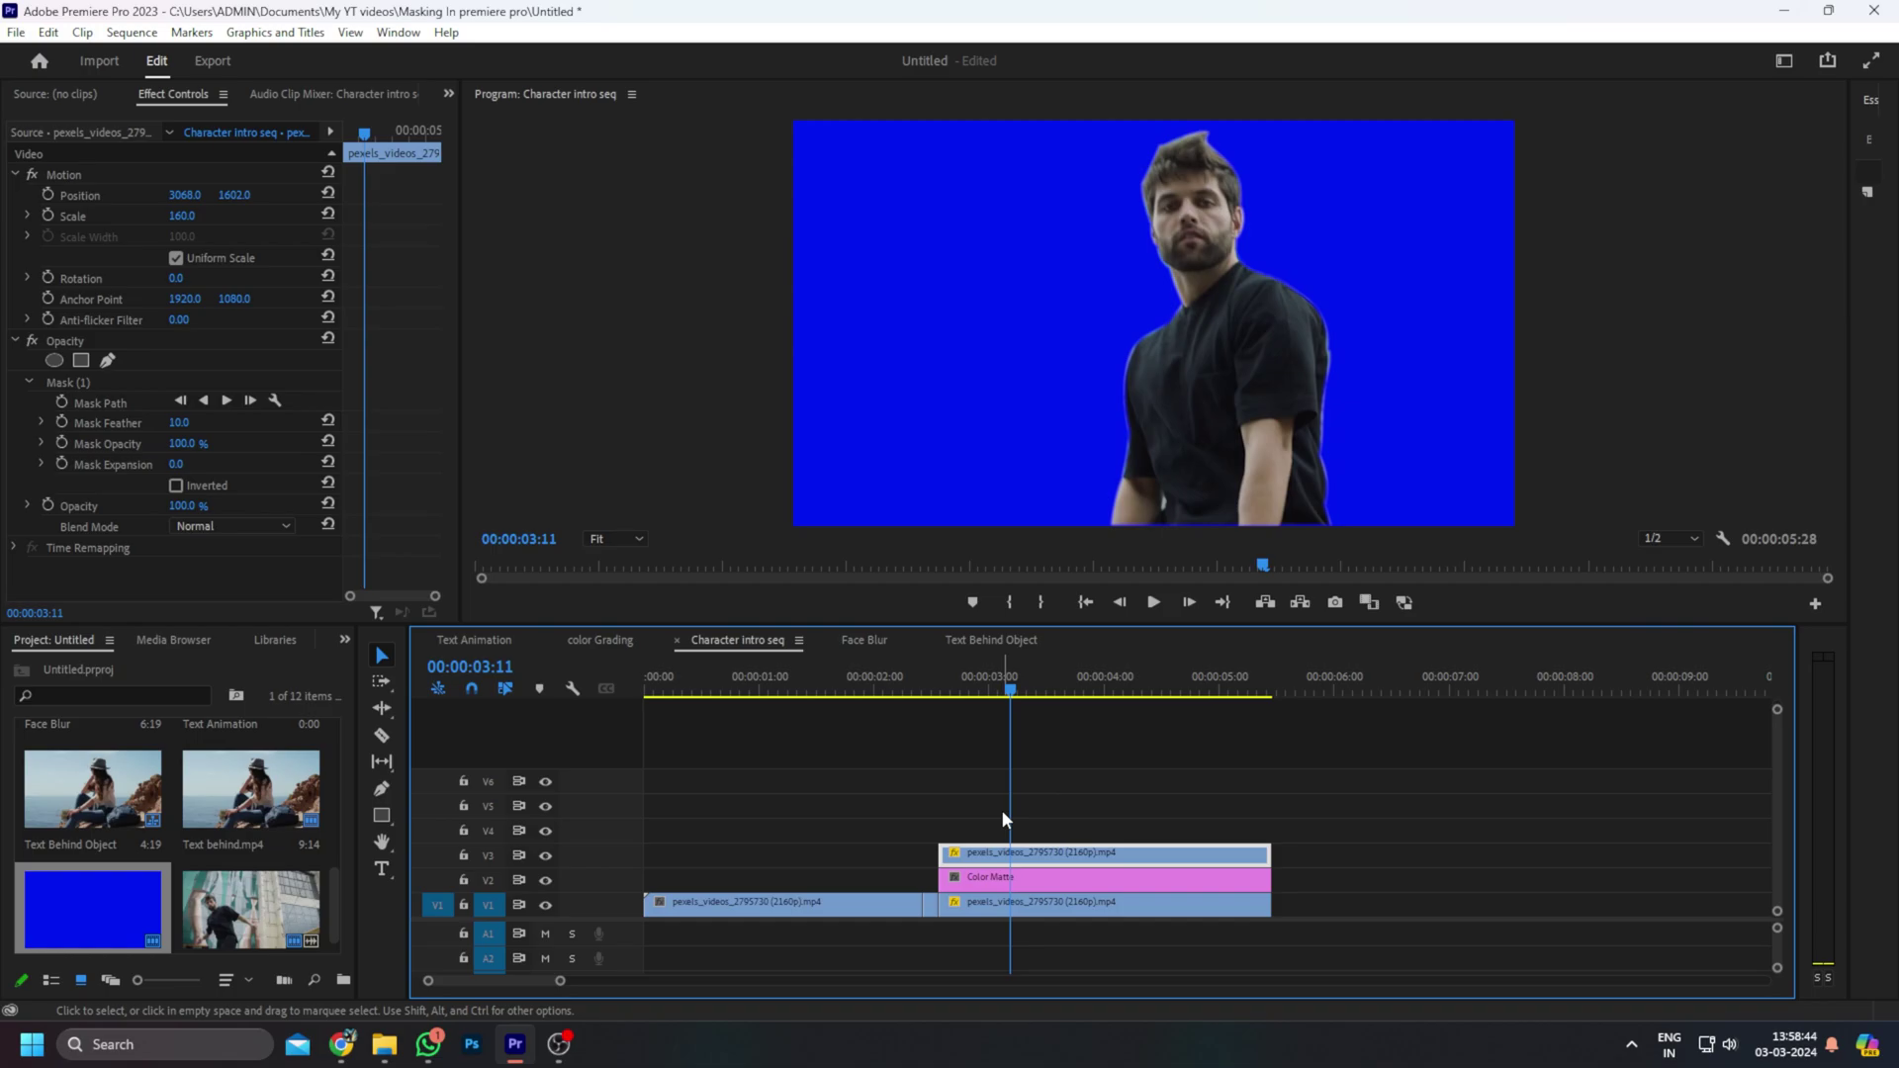
click(1047, 879)
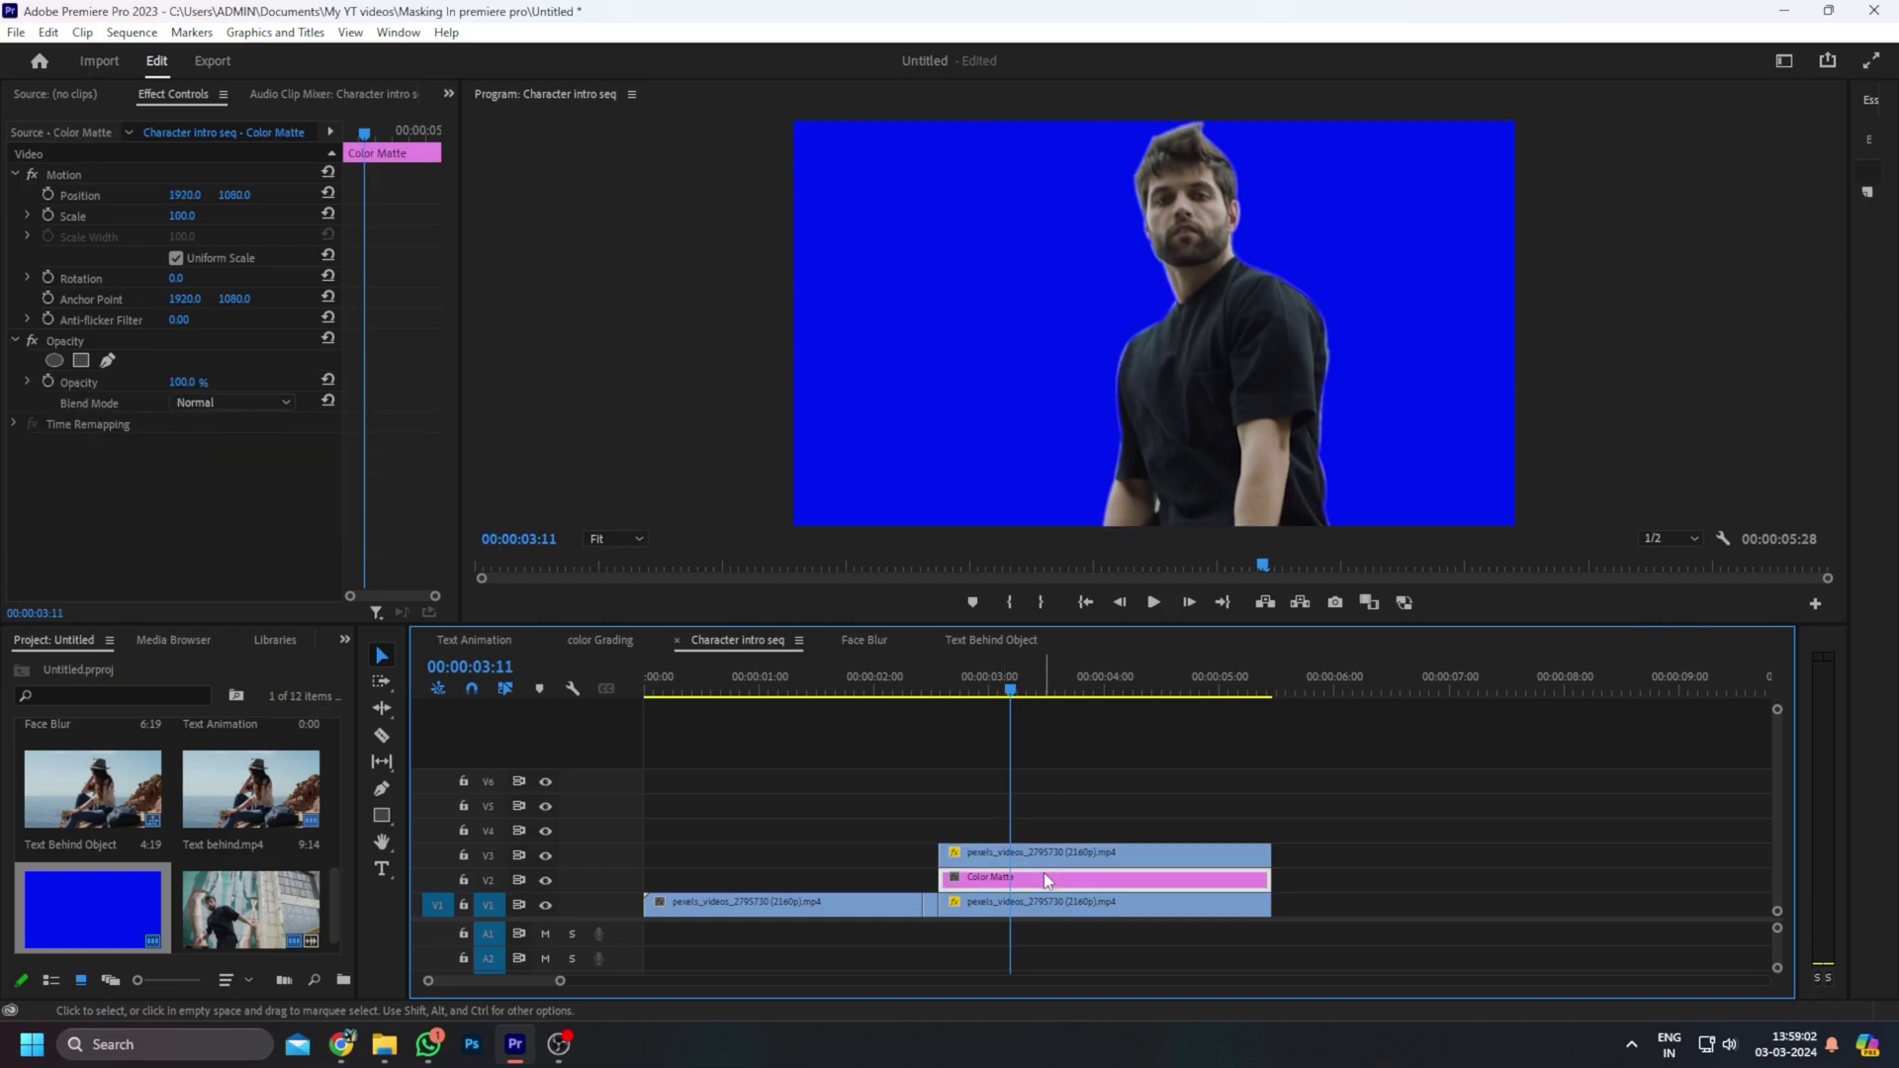
click(190, 402)
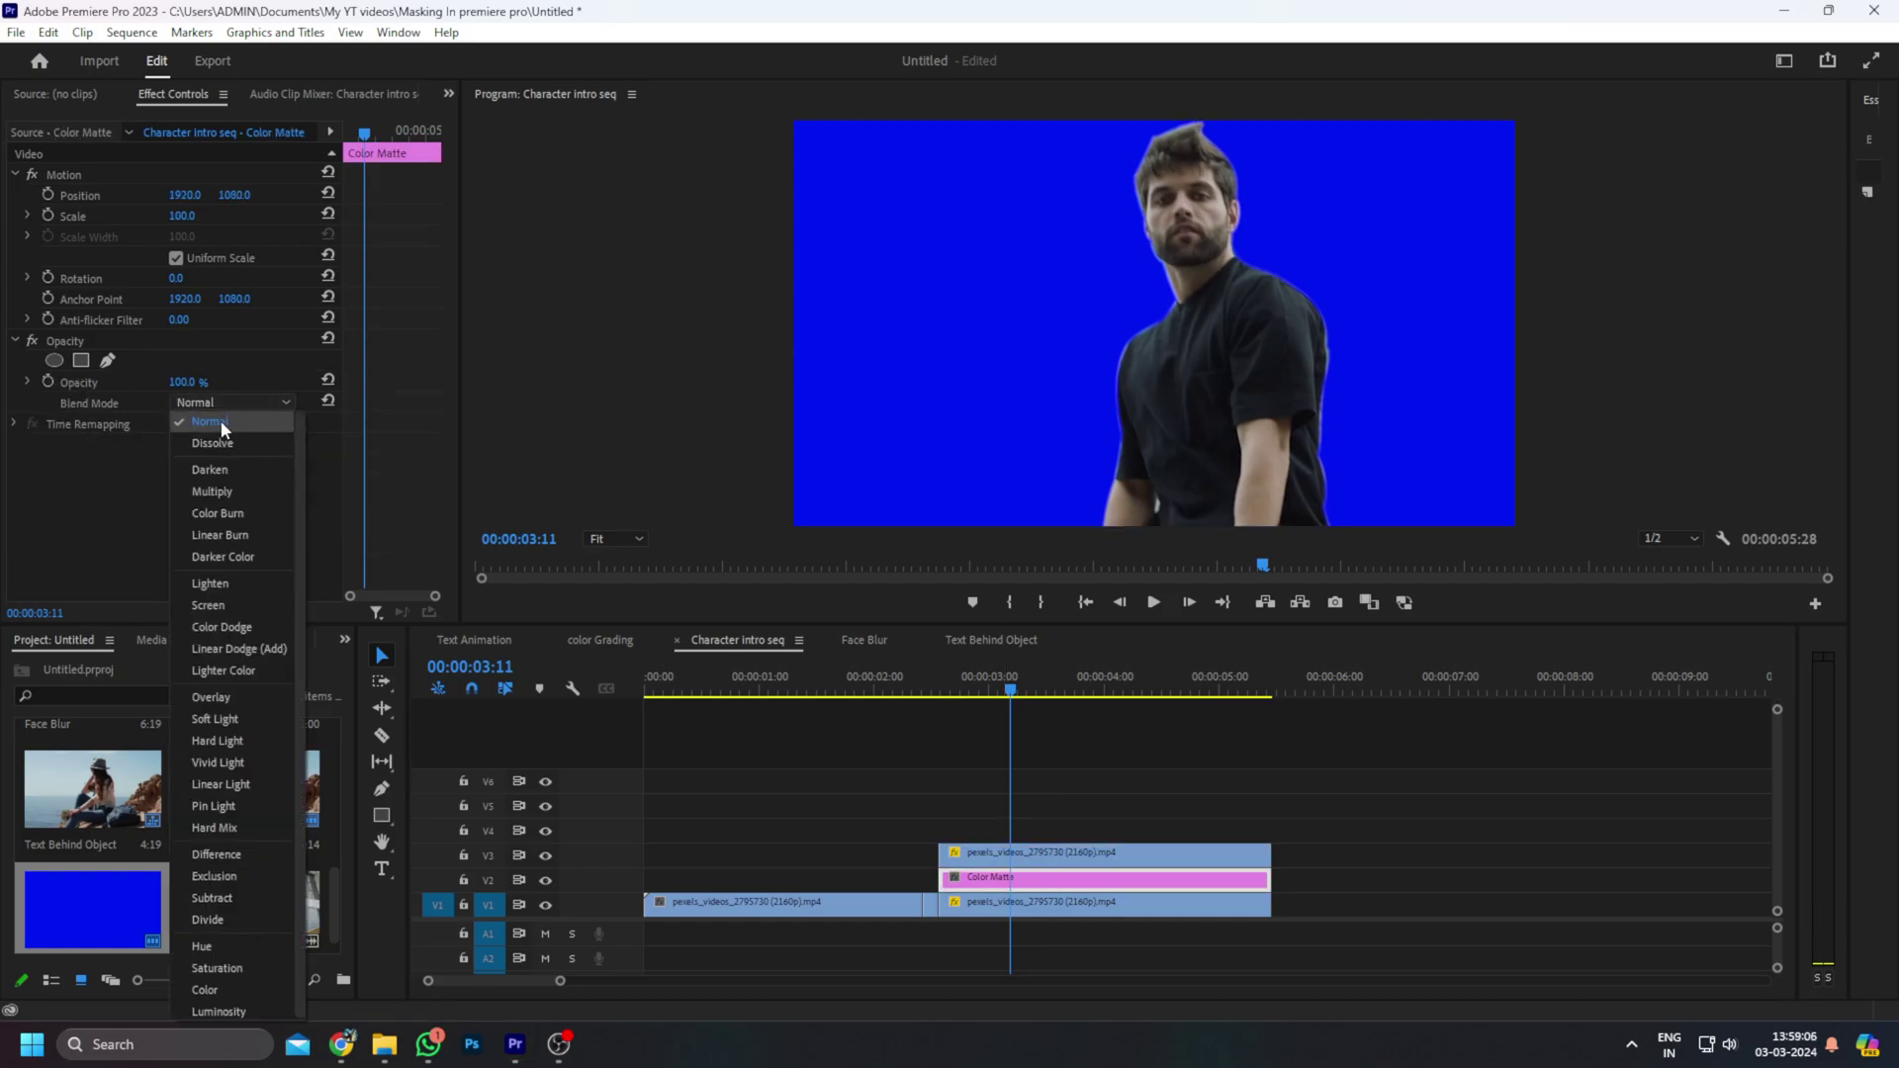
click(218, 513)
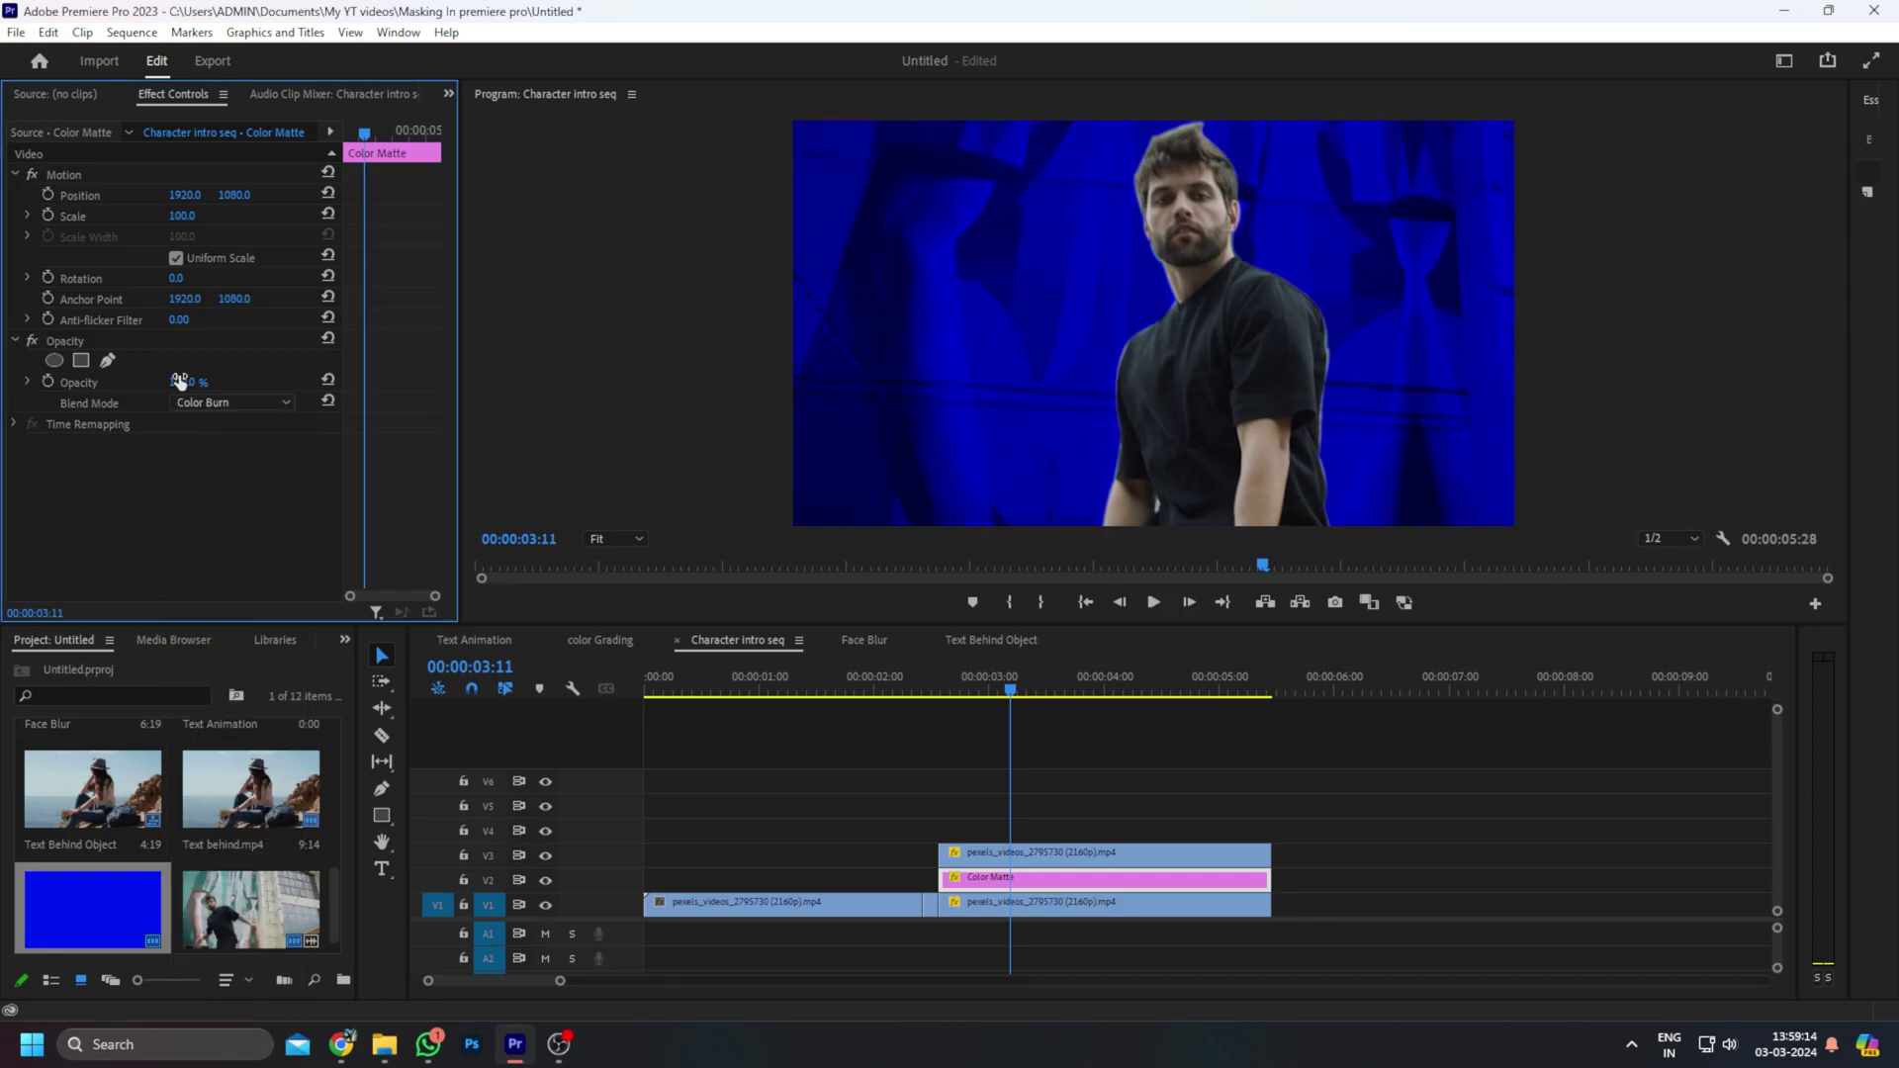
drag(179, 381, 125, 382)
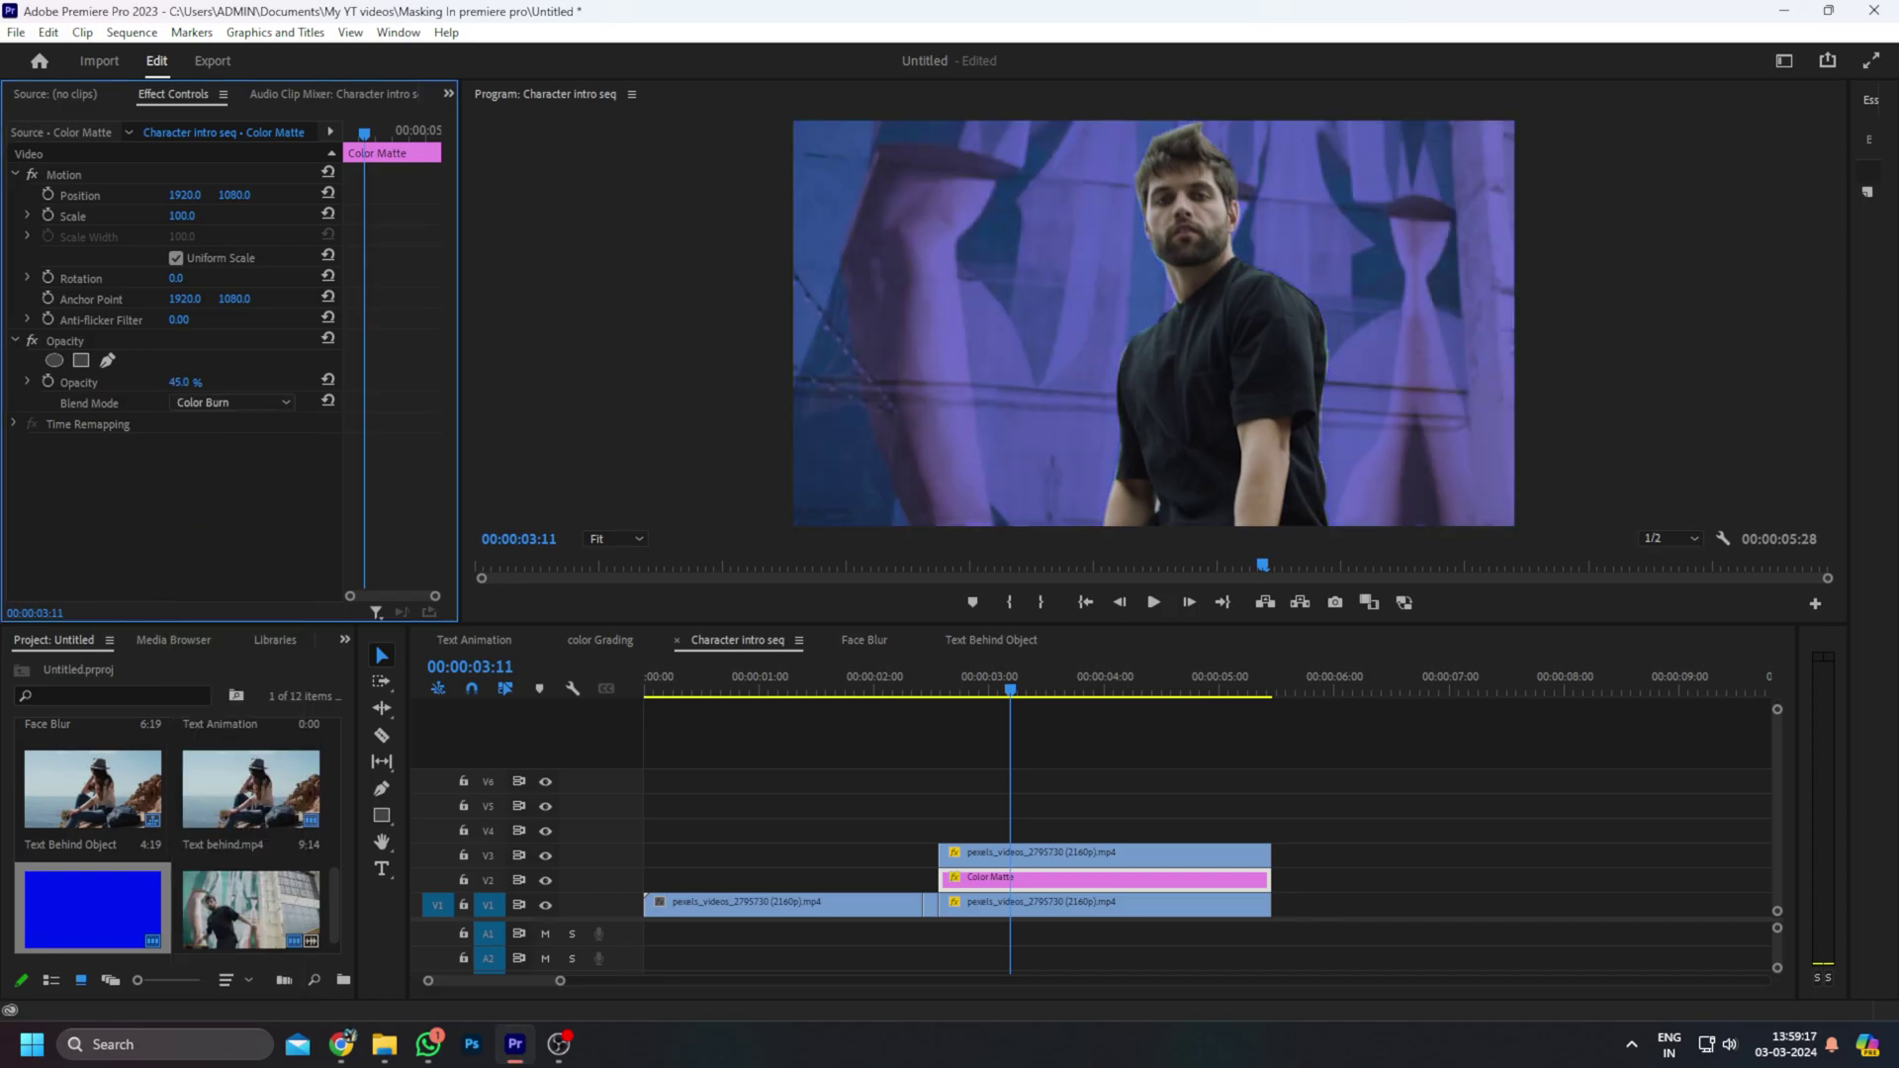
click(1028, 826)
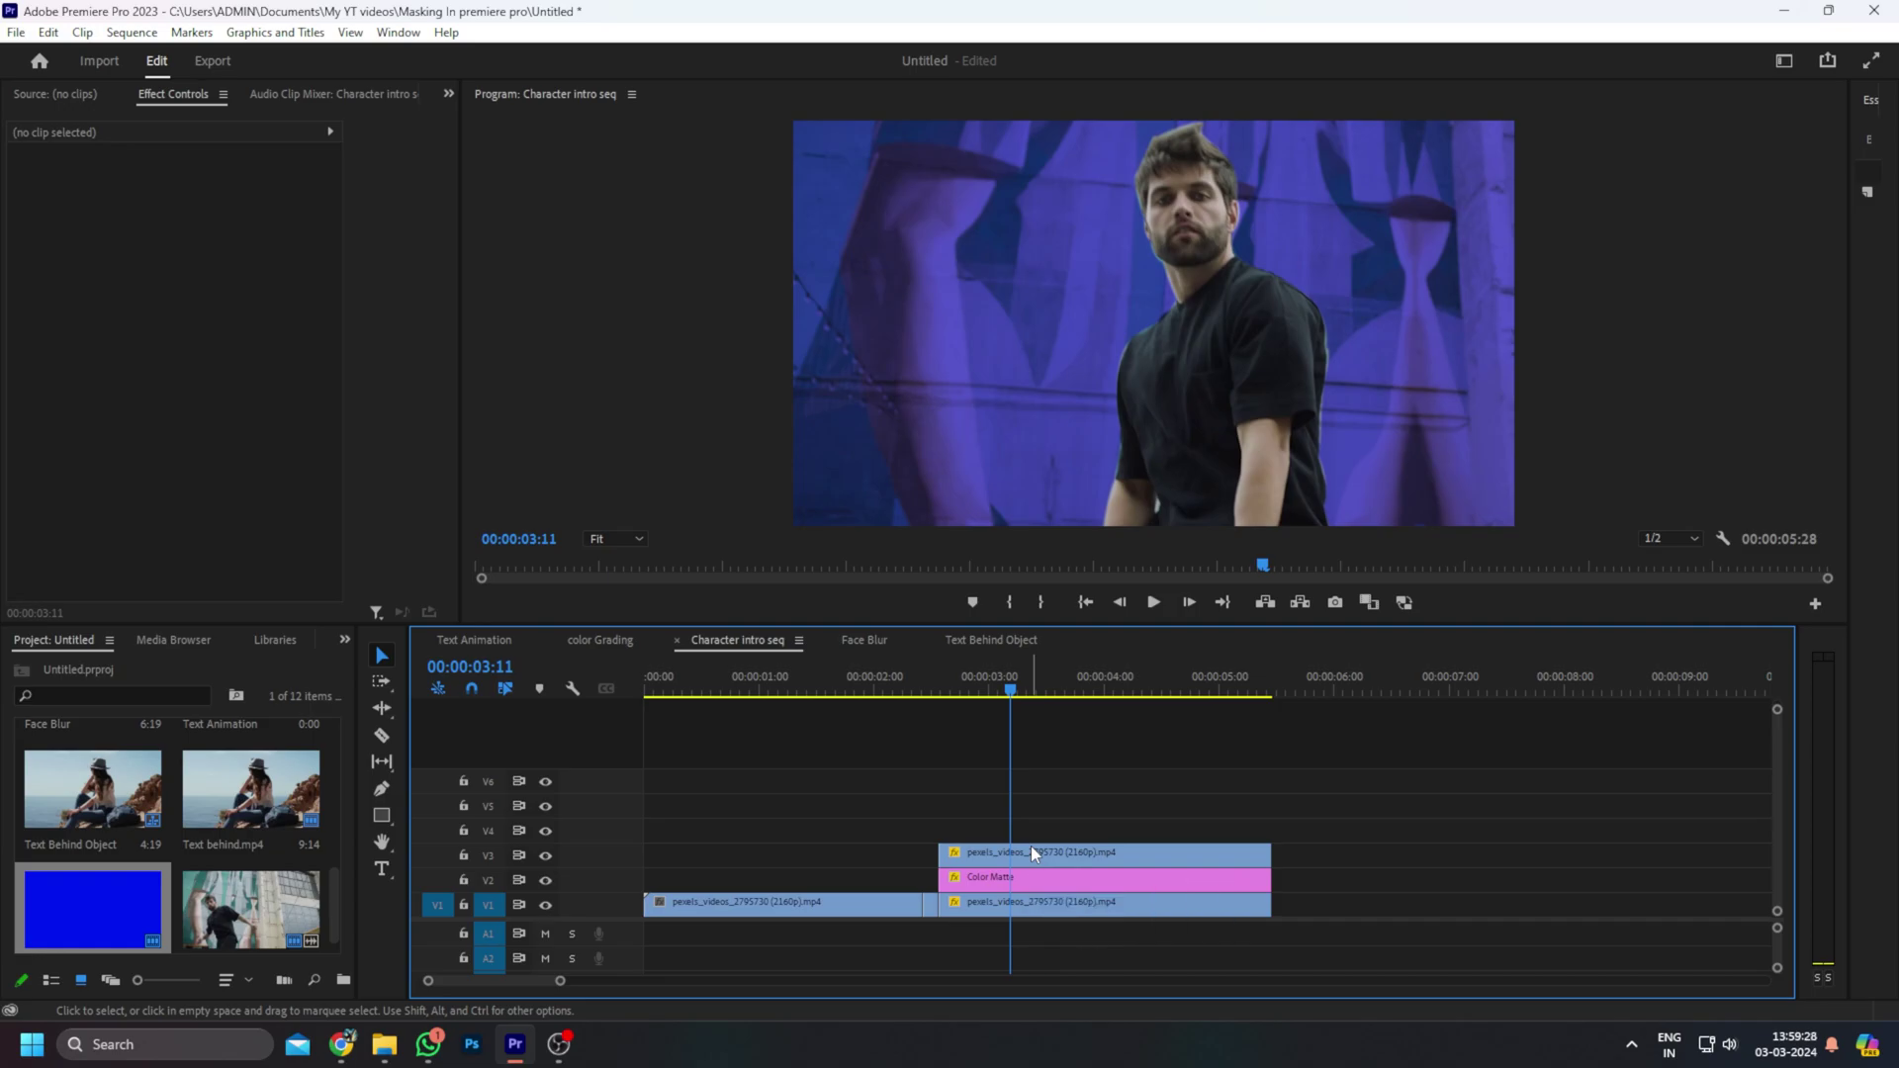
key(t)
click(873, 228)
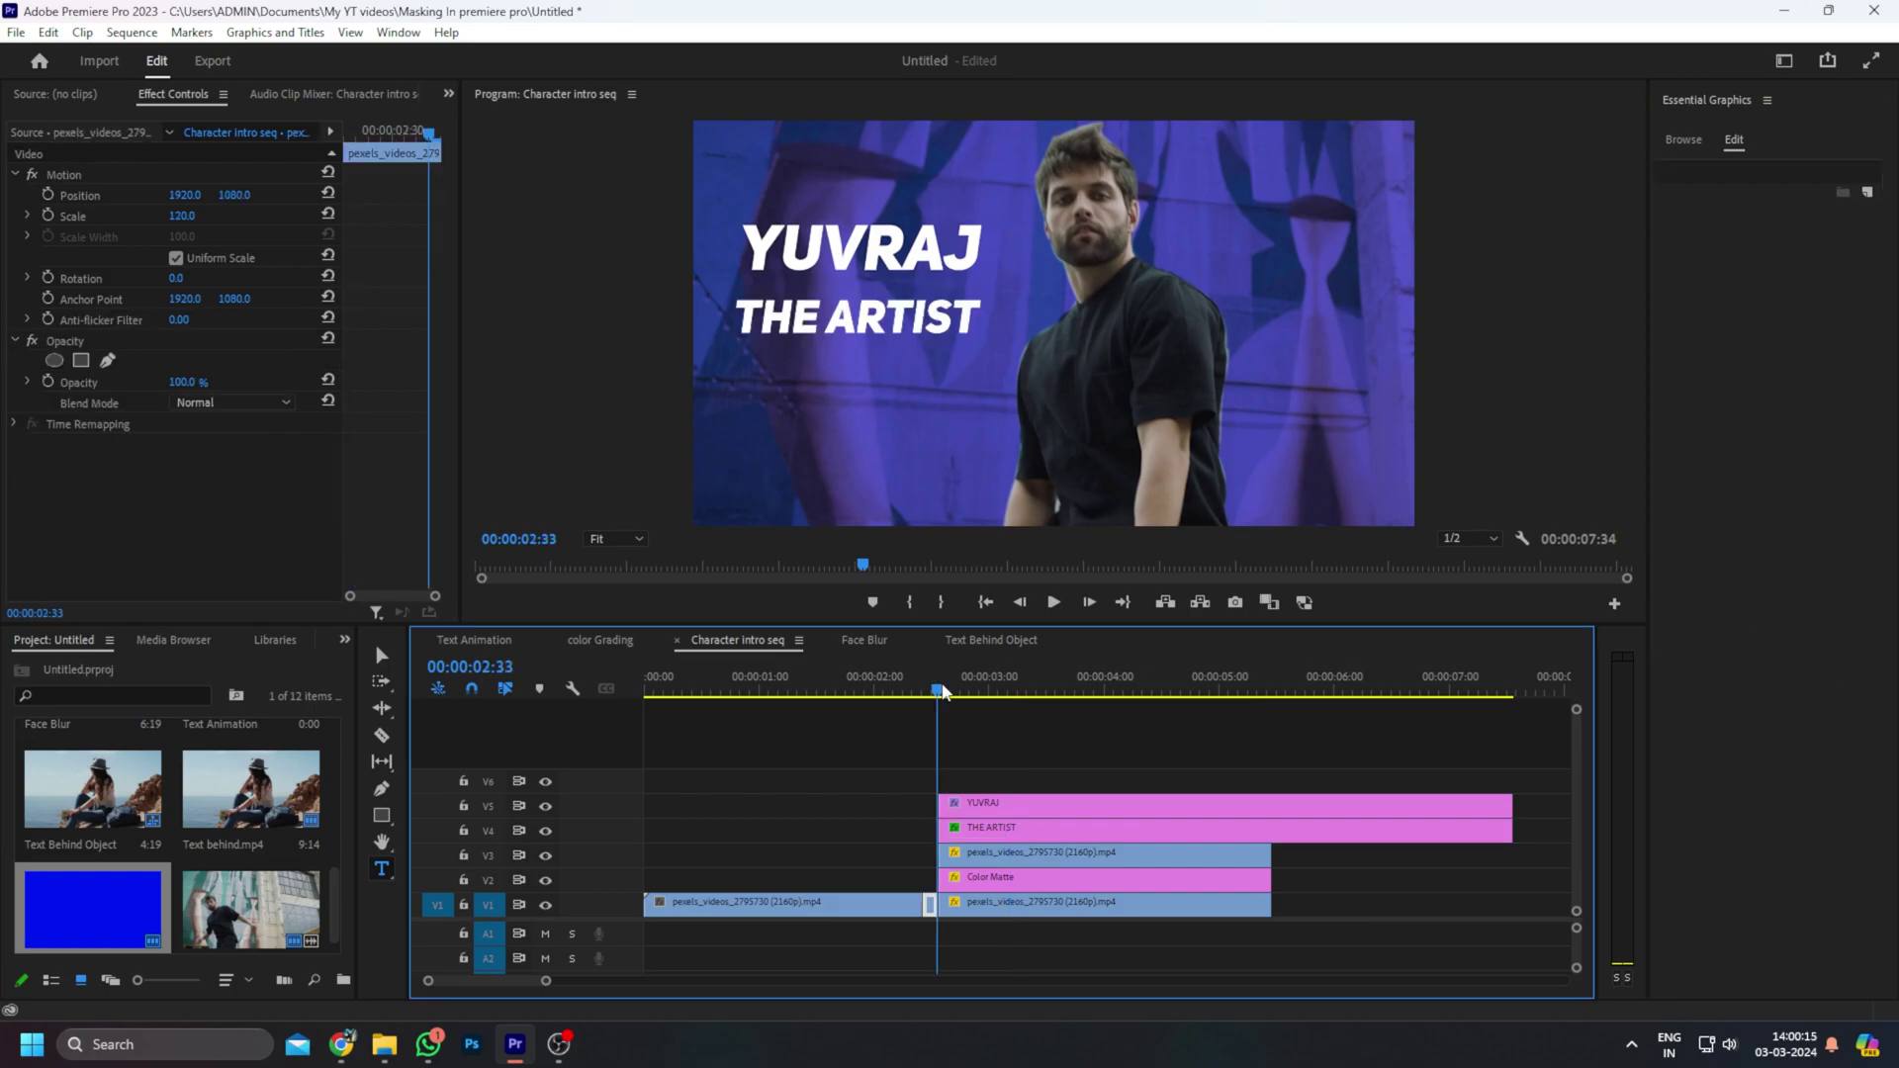
At 00:00:03:22, draw a rectangle bar behind THE ARTIST and keep the text layered above it
drag(943, 693, 1036, 688)
click(1045, 837)
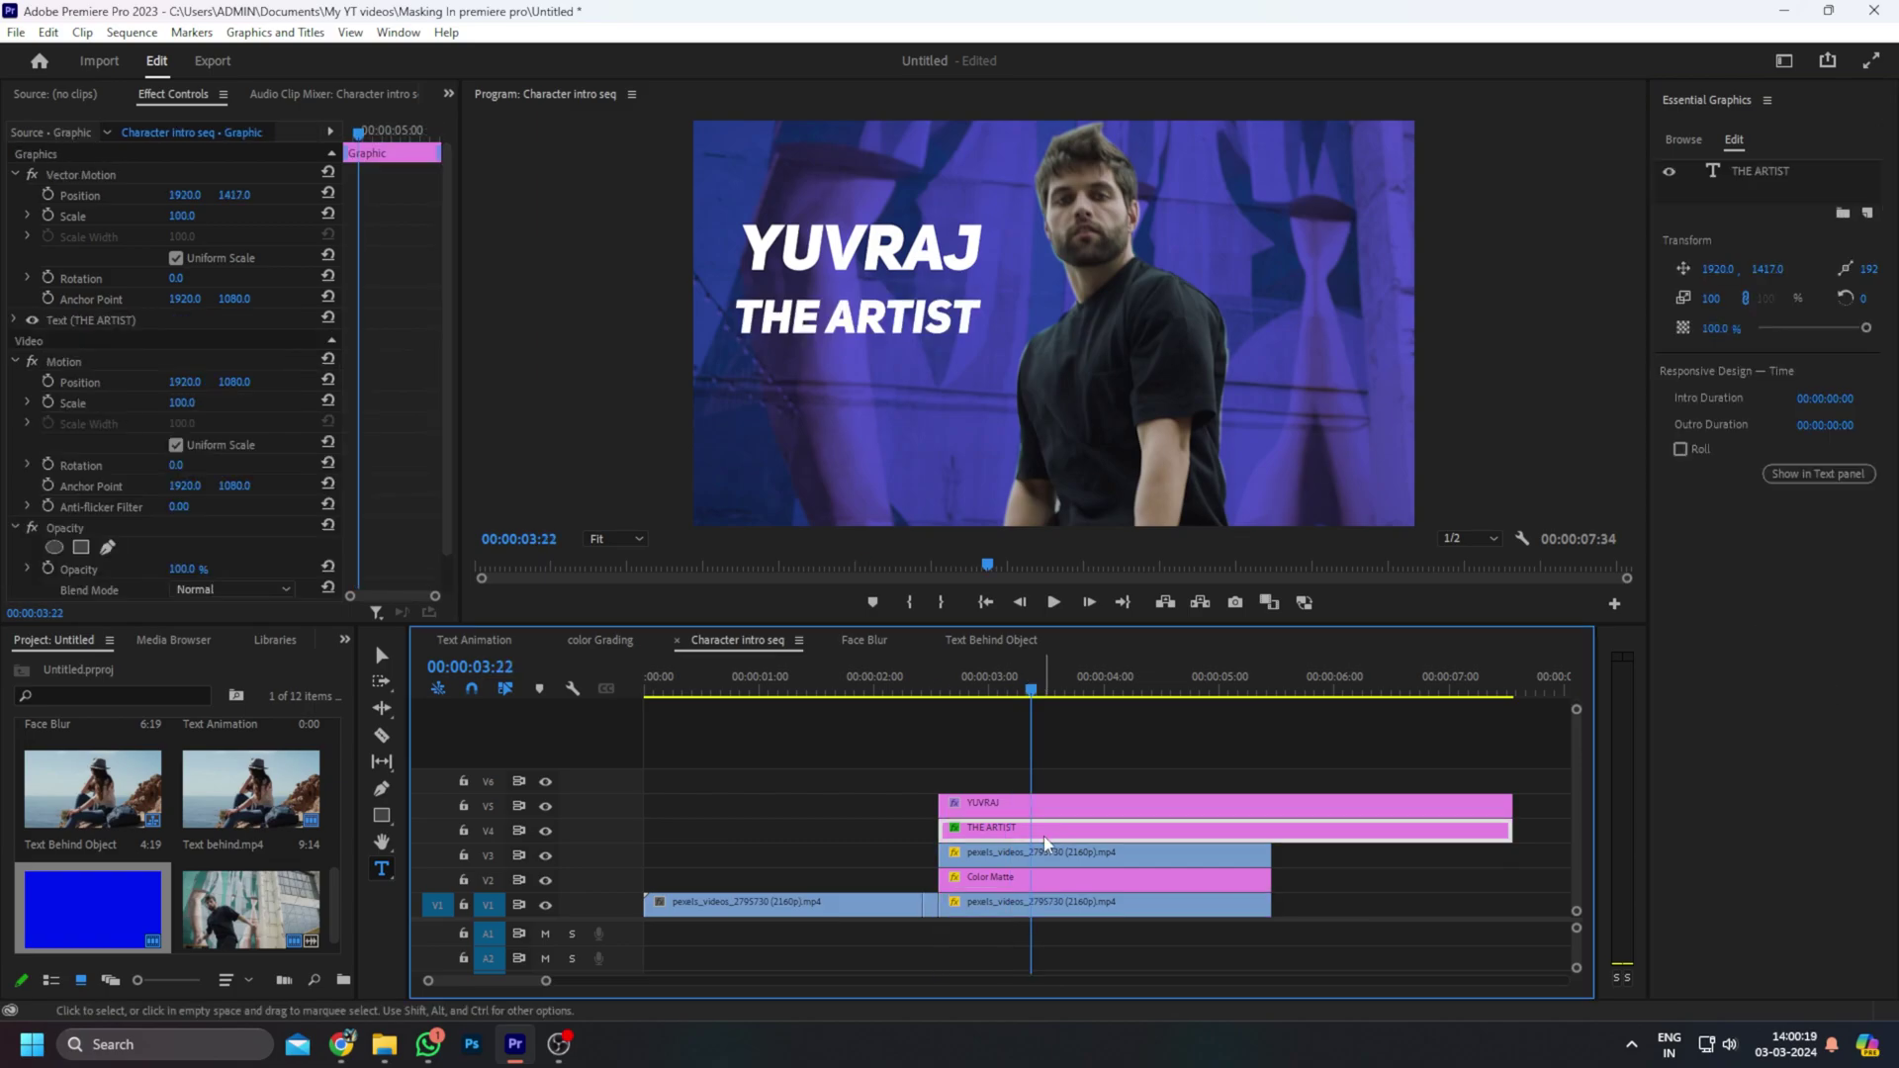
click(381, 815)
drag(680, 293, 1444, 341)
drag(1765, 192, 1770, 166)
click(875, 625)
key(v)
click(1084, 832)
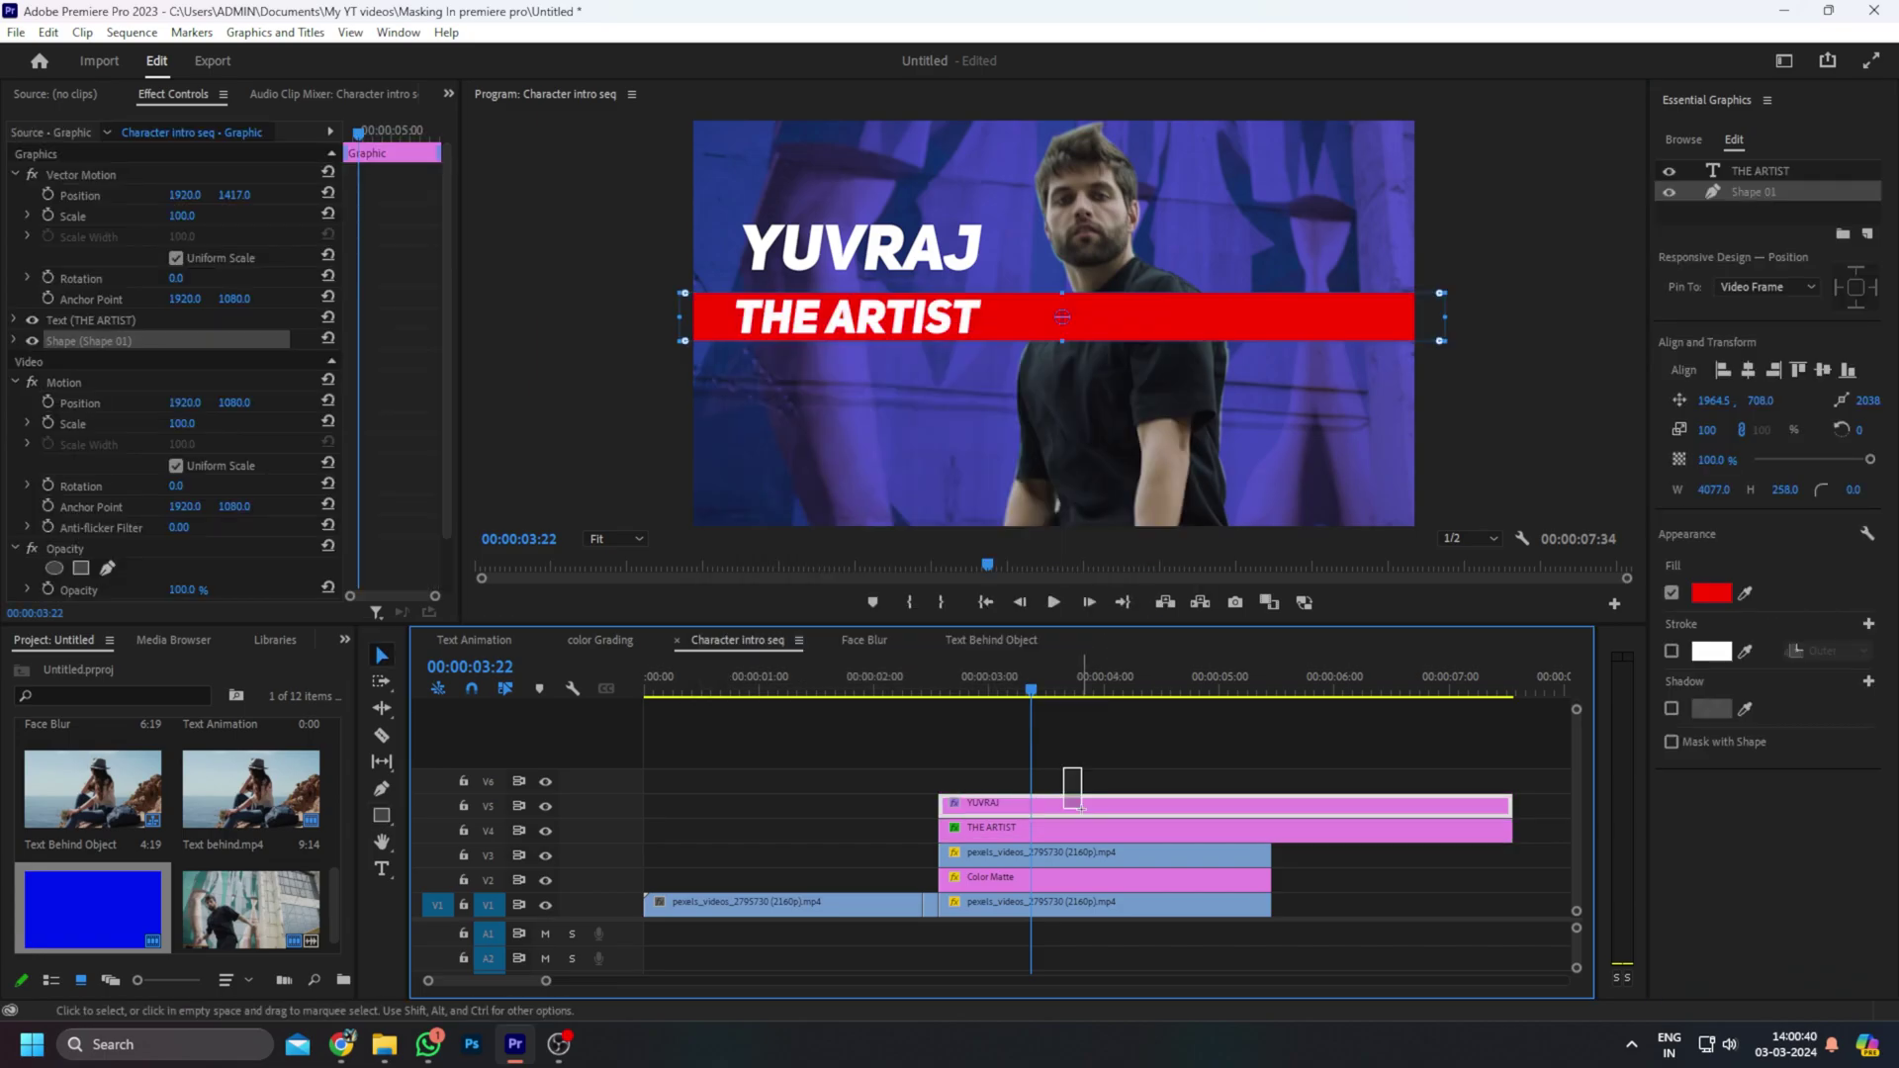
Trim the YUVRAJ and THE ARTIST title clips to end at 5:28 with the footage
mouse_move(1065, 769)
mouse_down()
mouse_move(1086, 829)
mouse_move(1084, 782)
mouse_up()
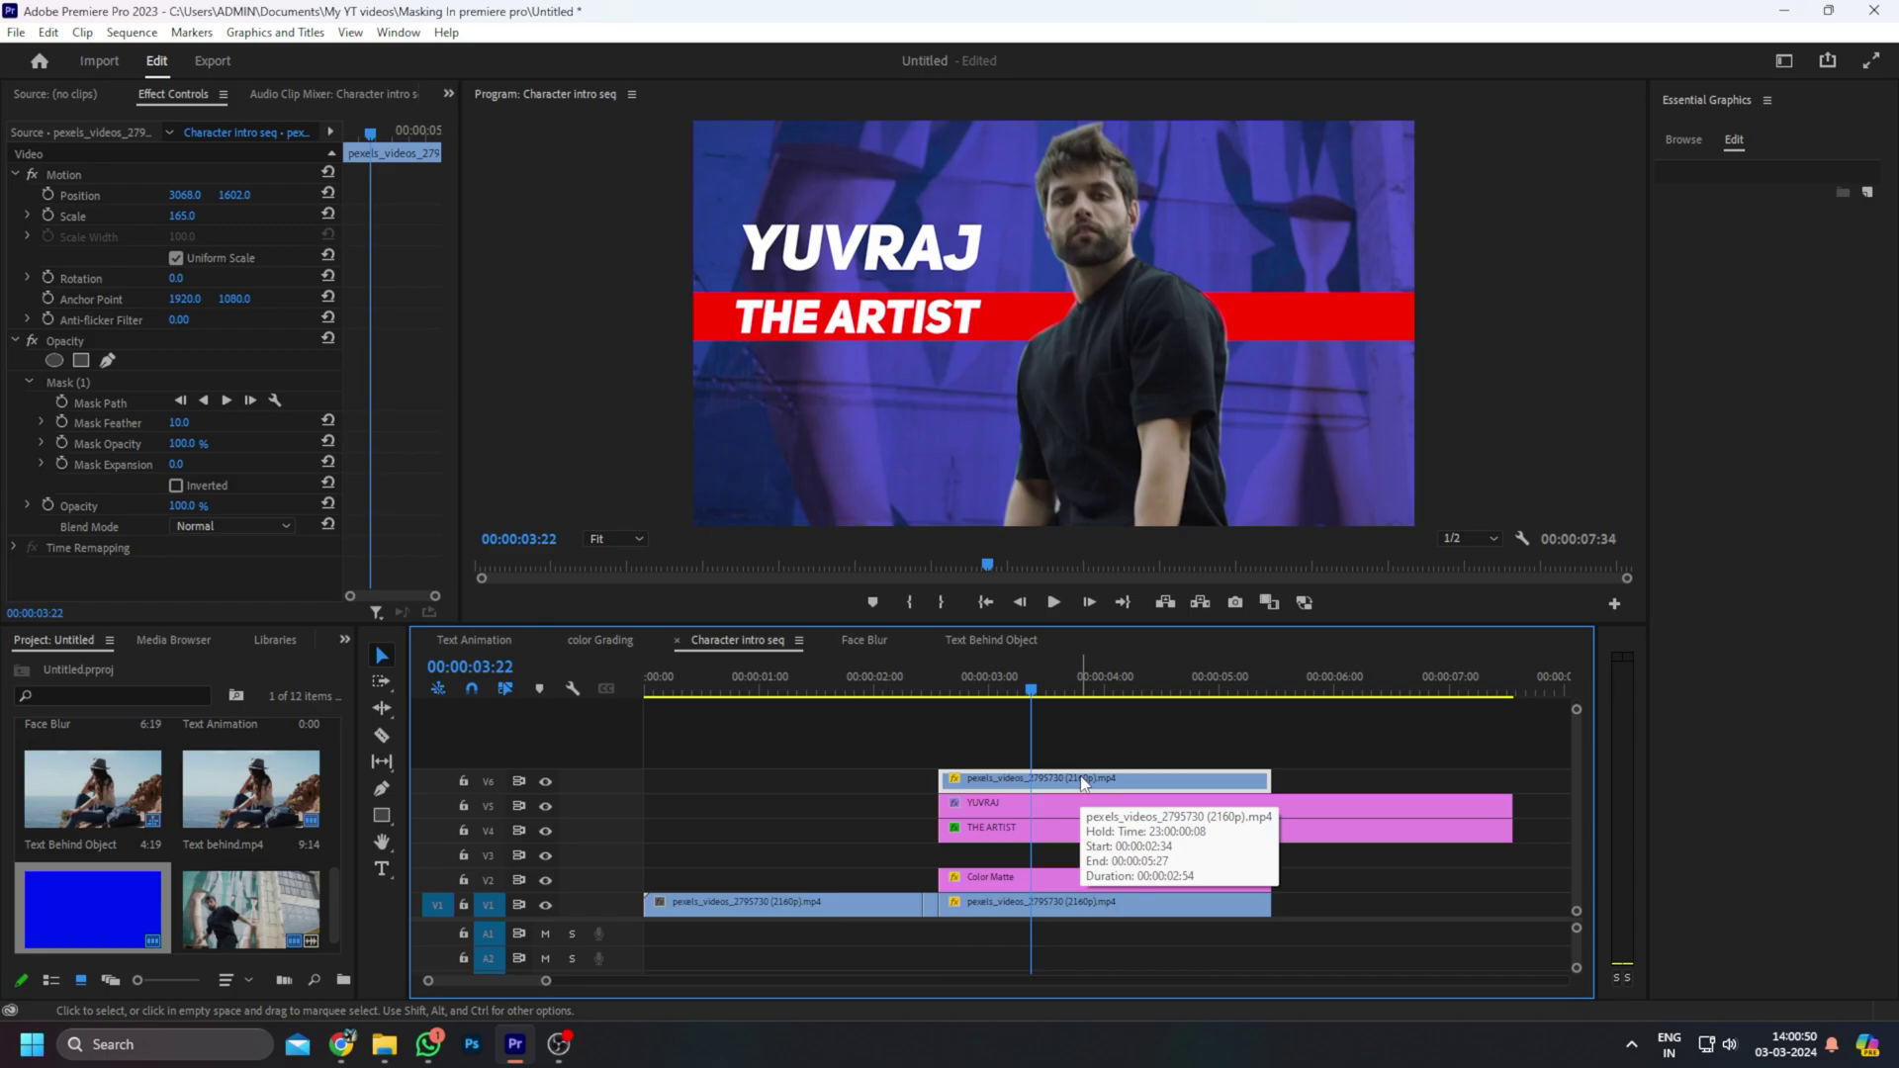
mouse_move(1385, 761)
mouse_down()
mouse_move(1504, 825)
mouse_move(1271, 814)
mouse_up()
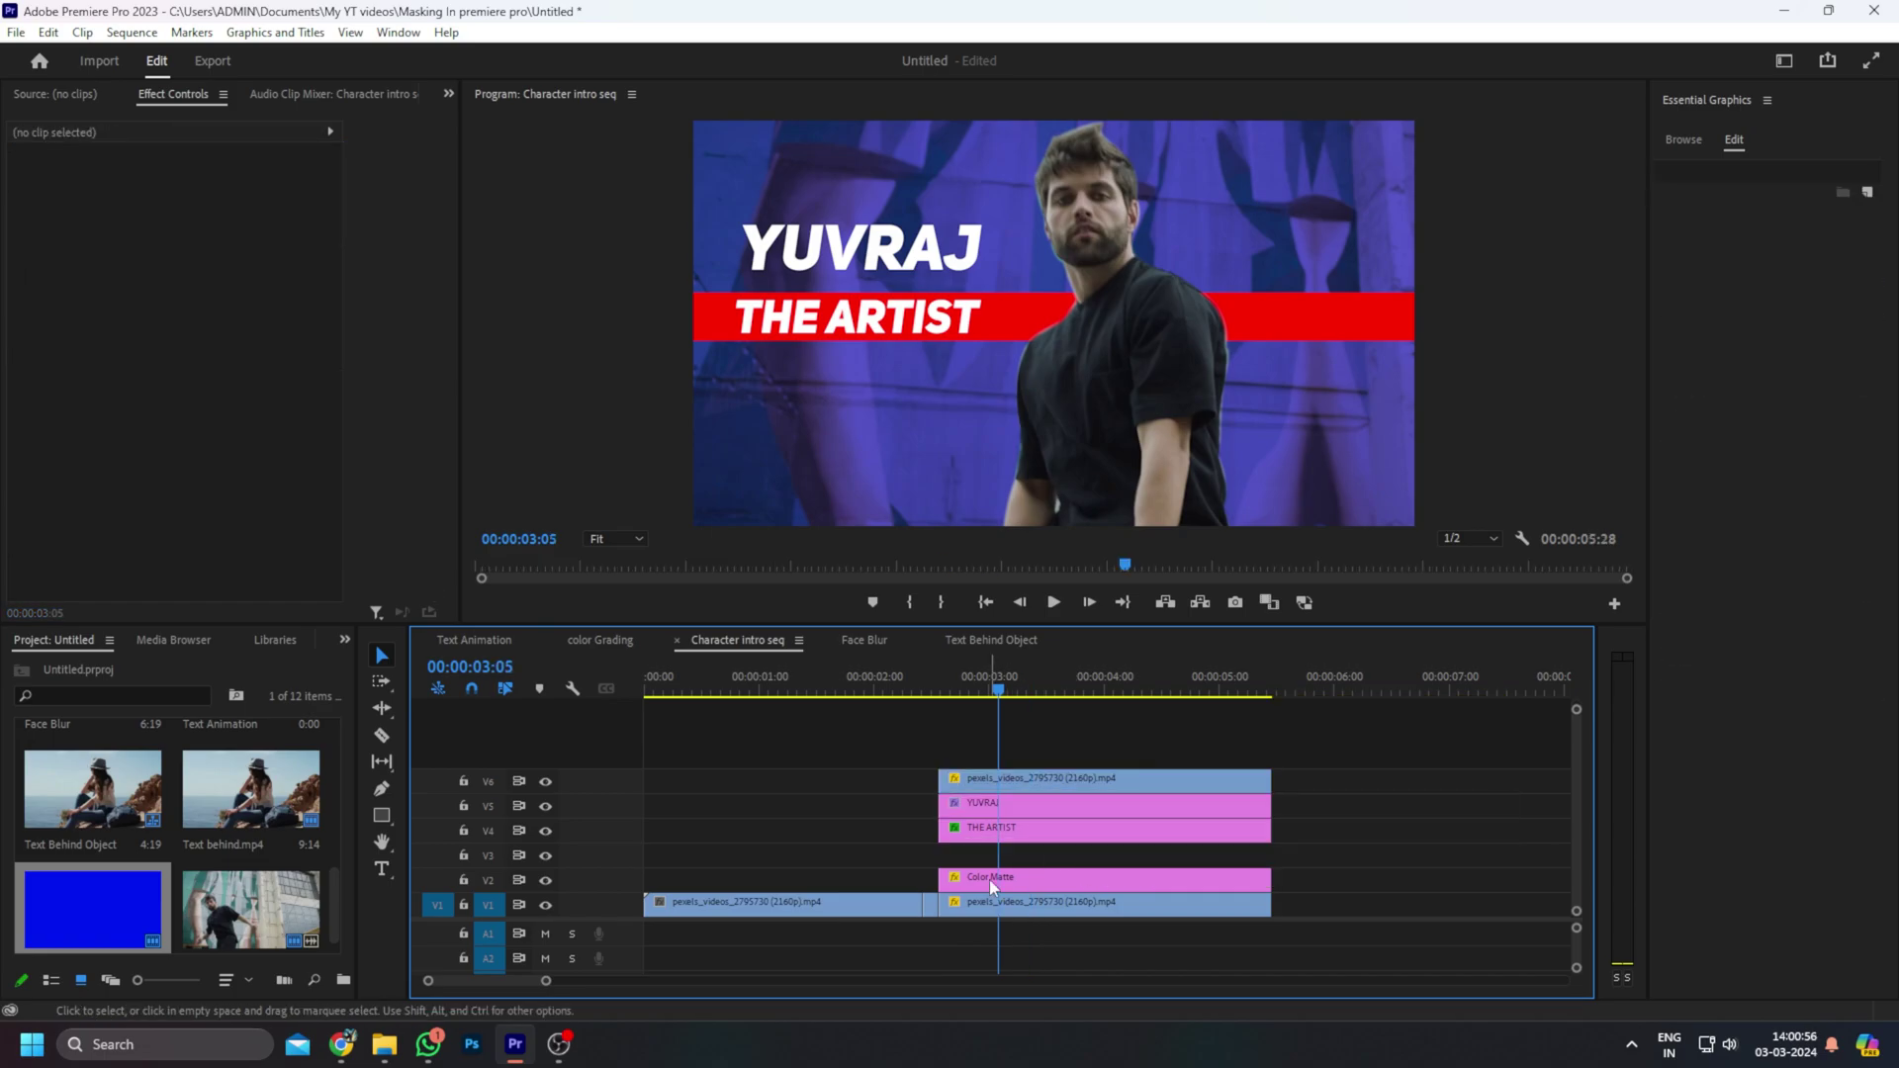
mouse_move(951, 733)
mouse_down()
mouse_move(965, 774)
mouse_move(940, 788)
mouse_up()
key(alt+Down)
key(alt+Down)
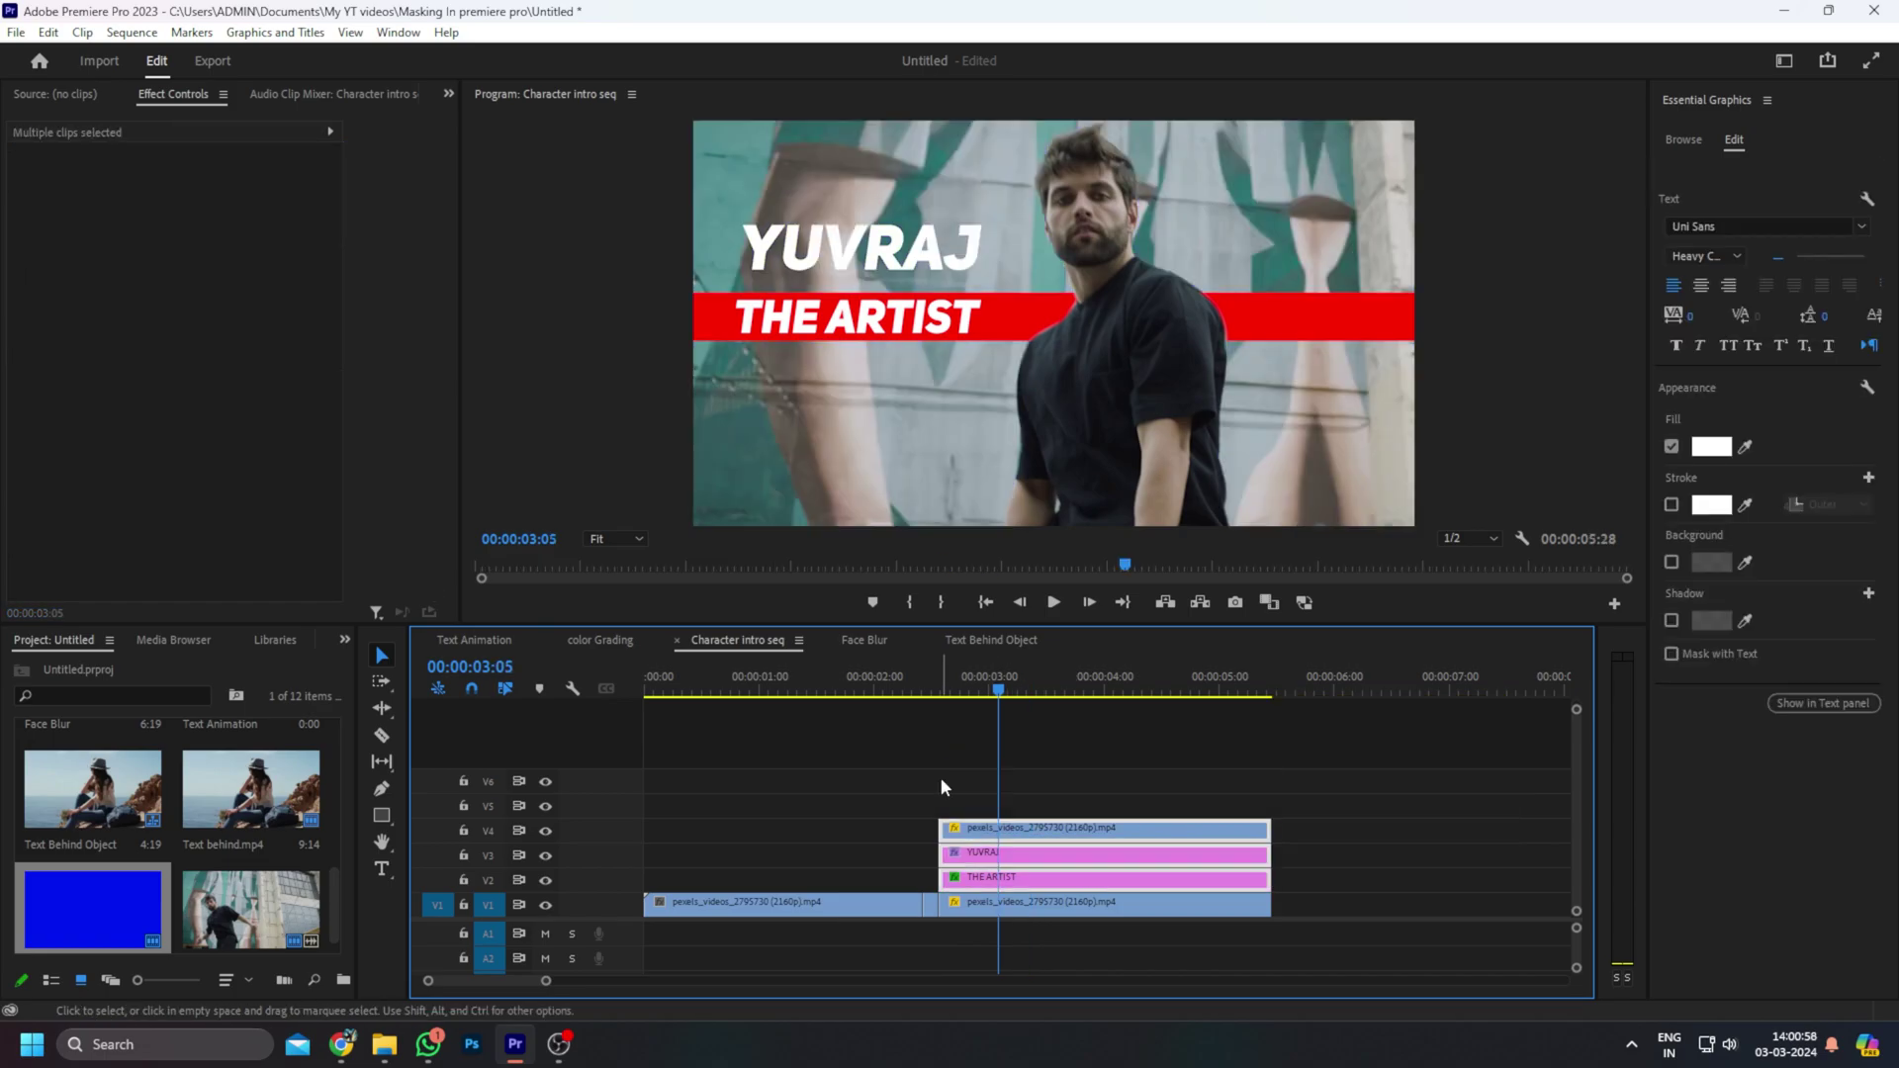
key(ctrl+z)
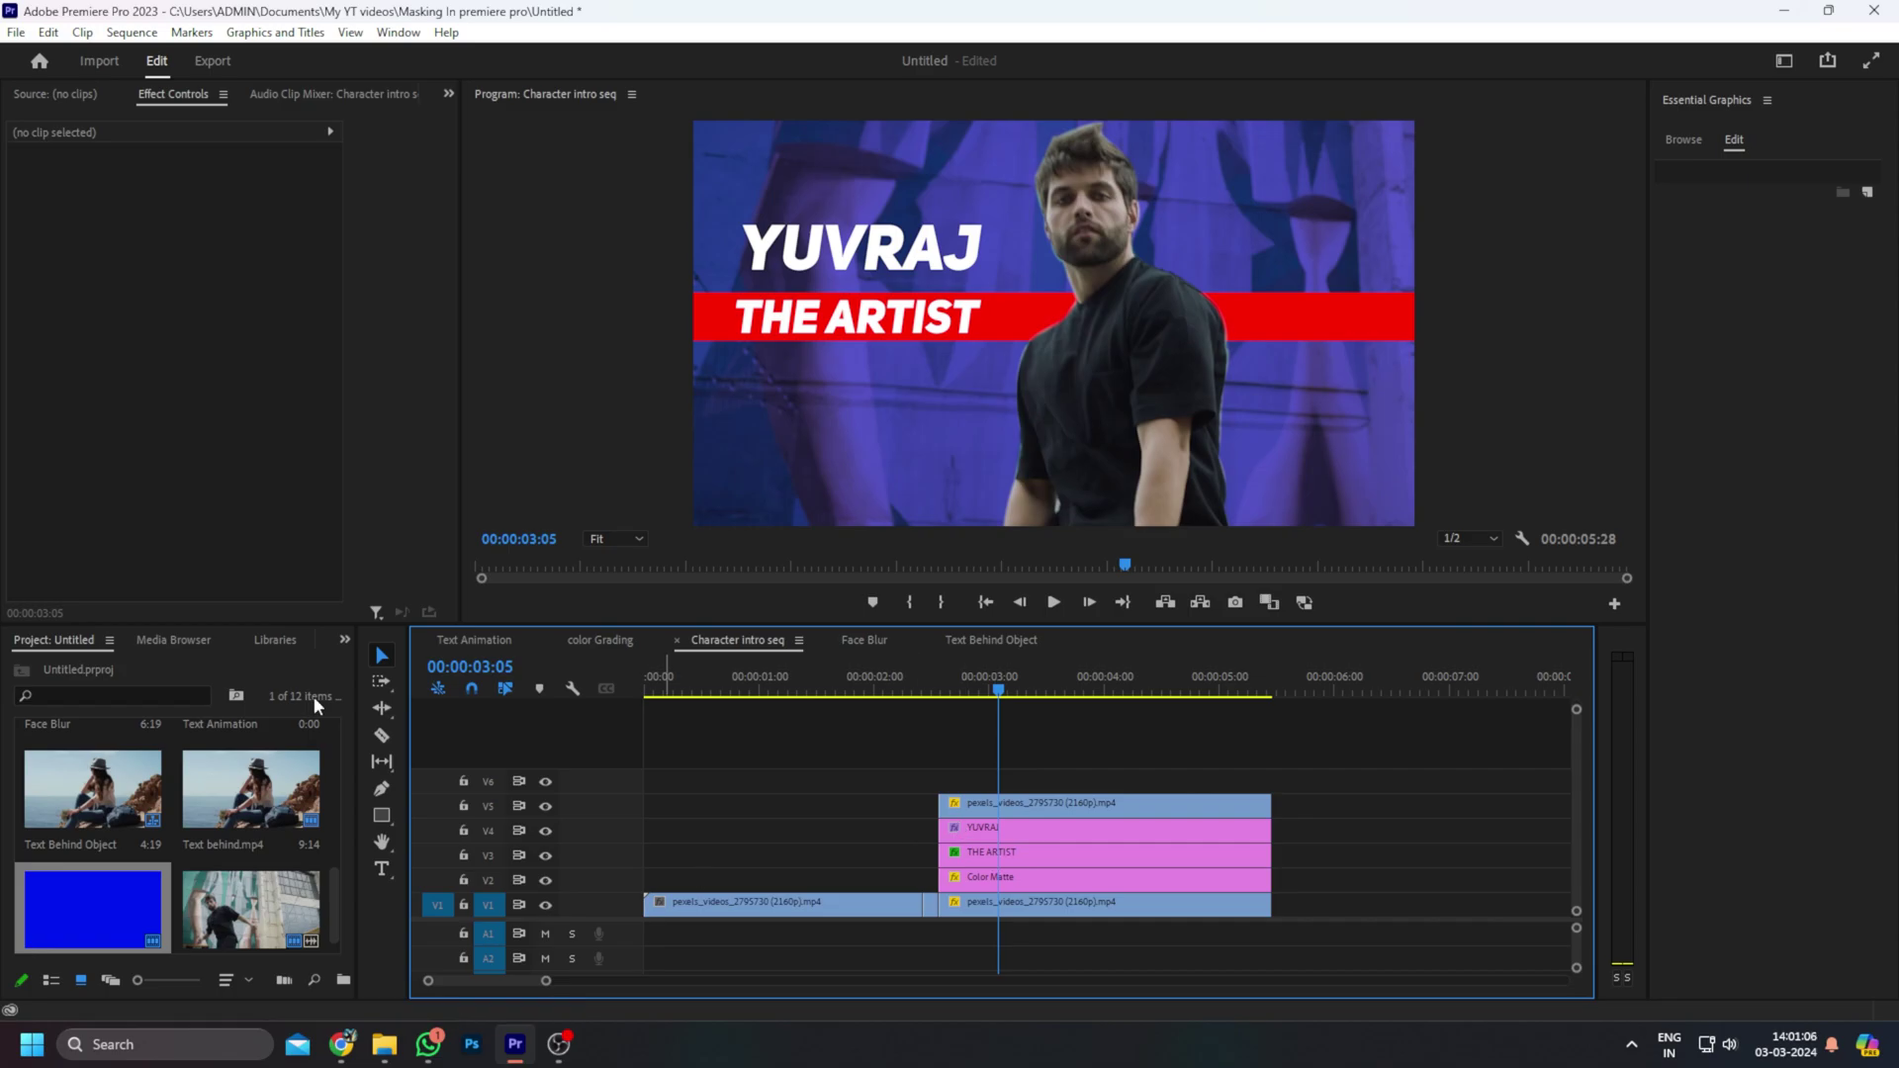
key(shift+7)
Apply Transform to THE ARTIST title, nudge it left, and set a 180 shutter angle
text(tRANSFORM)
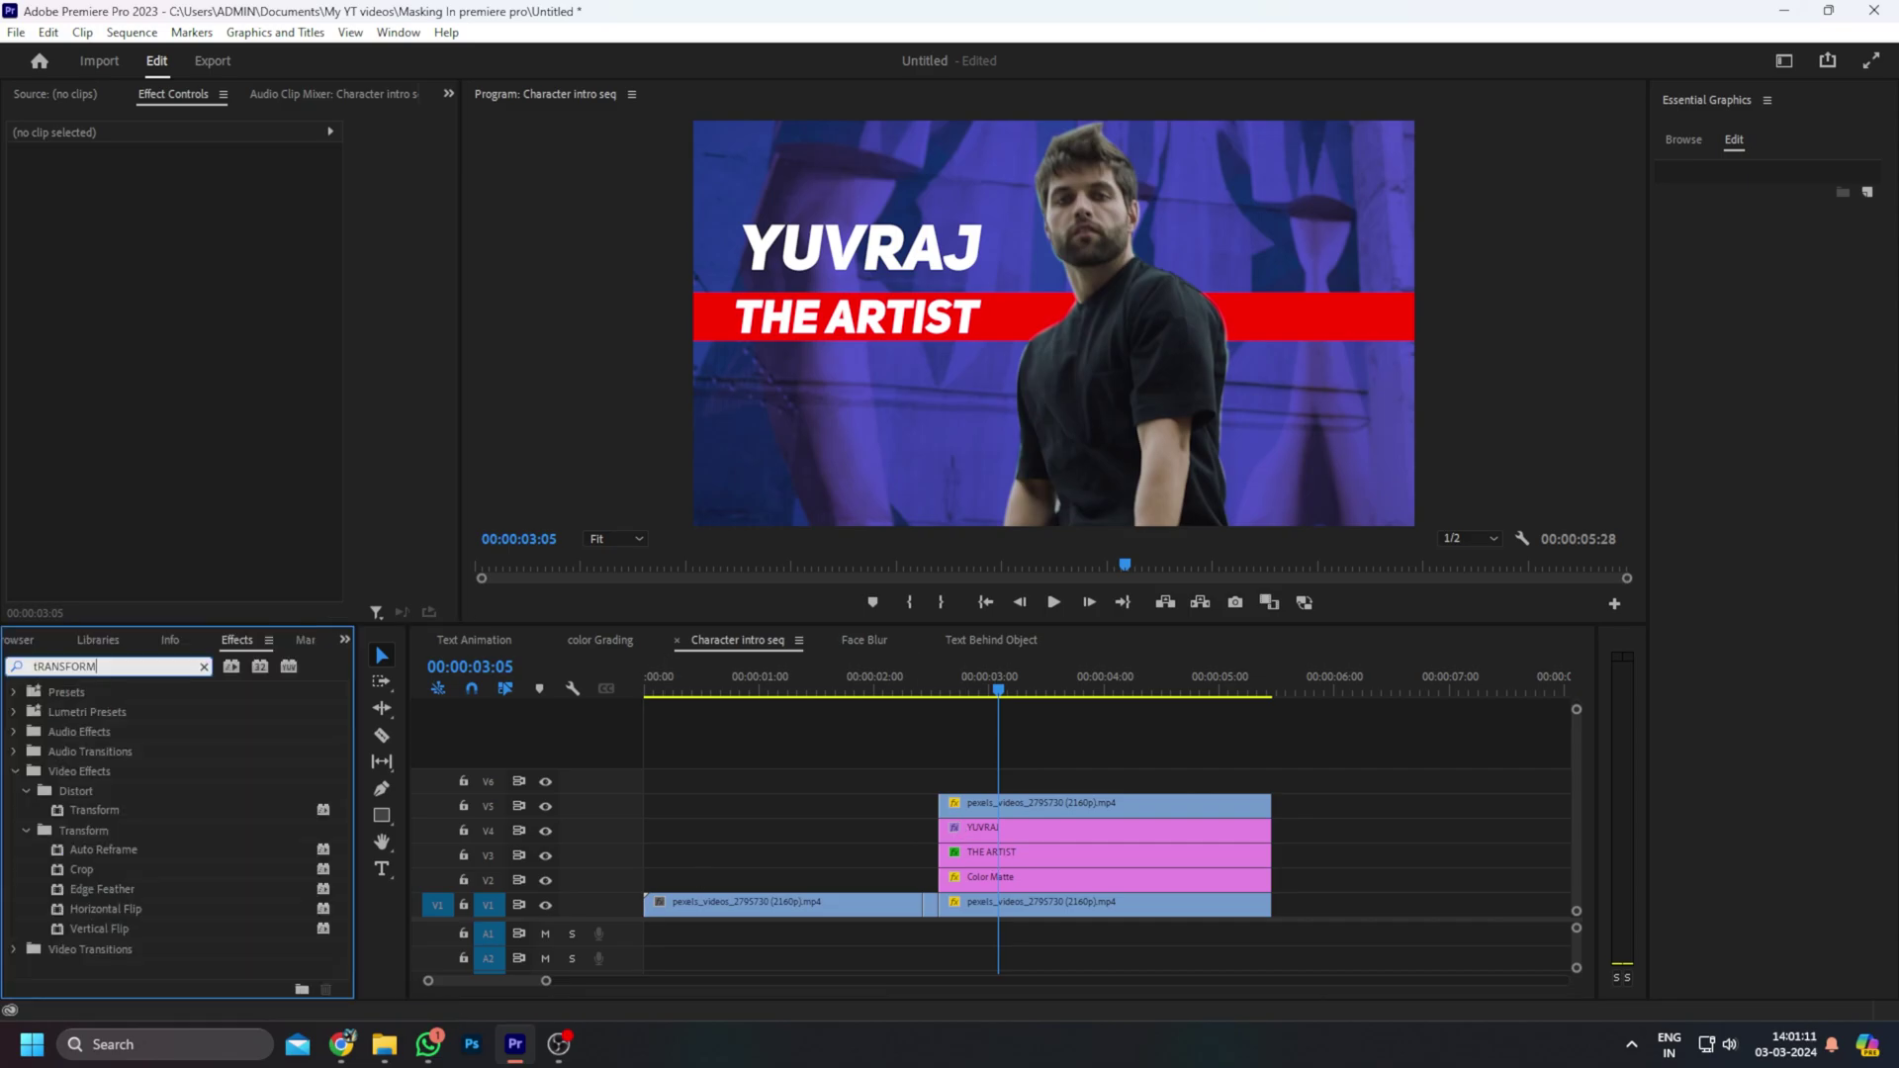
mouse_move(94, 809)
mouse_down()
mouse_move(962, 833)
mouse_move(990, 852)
mouse_up()
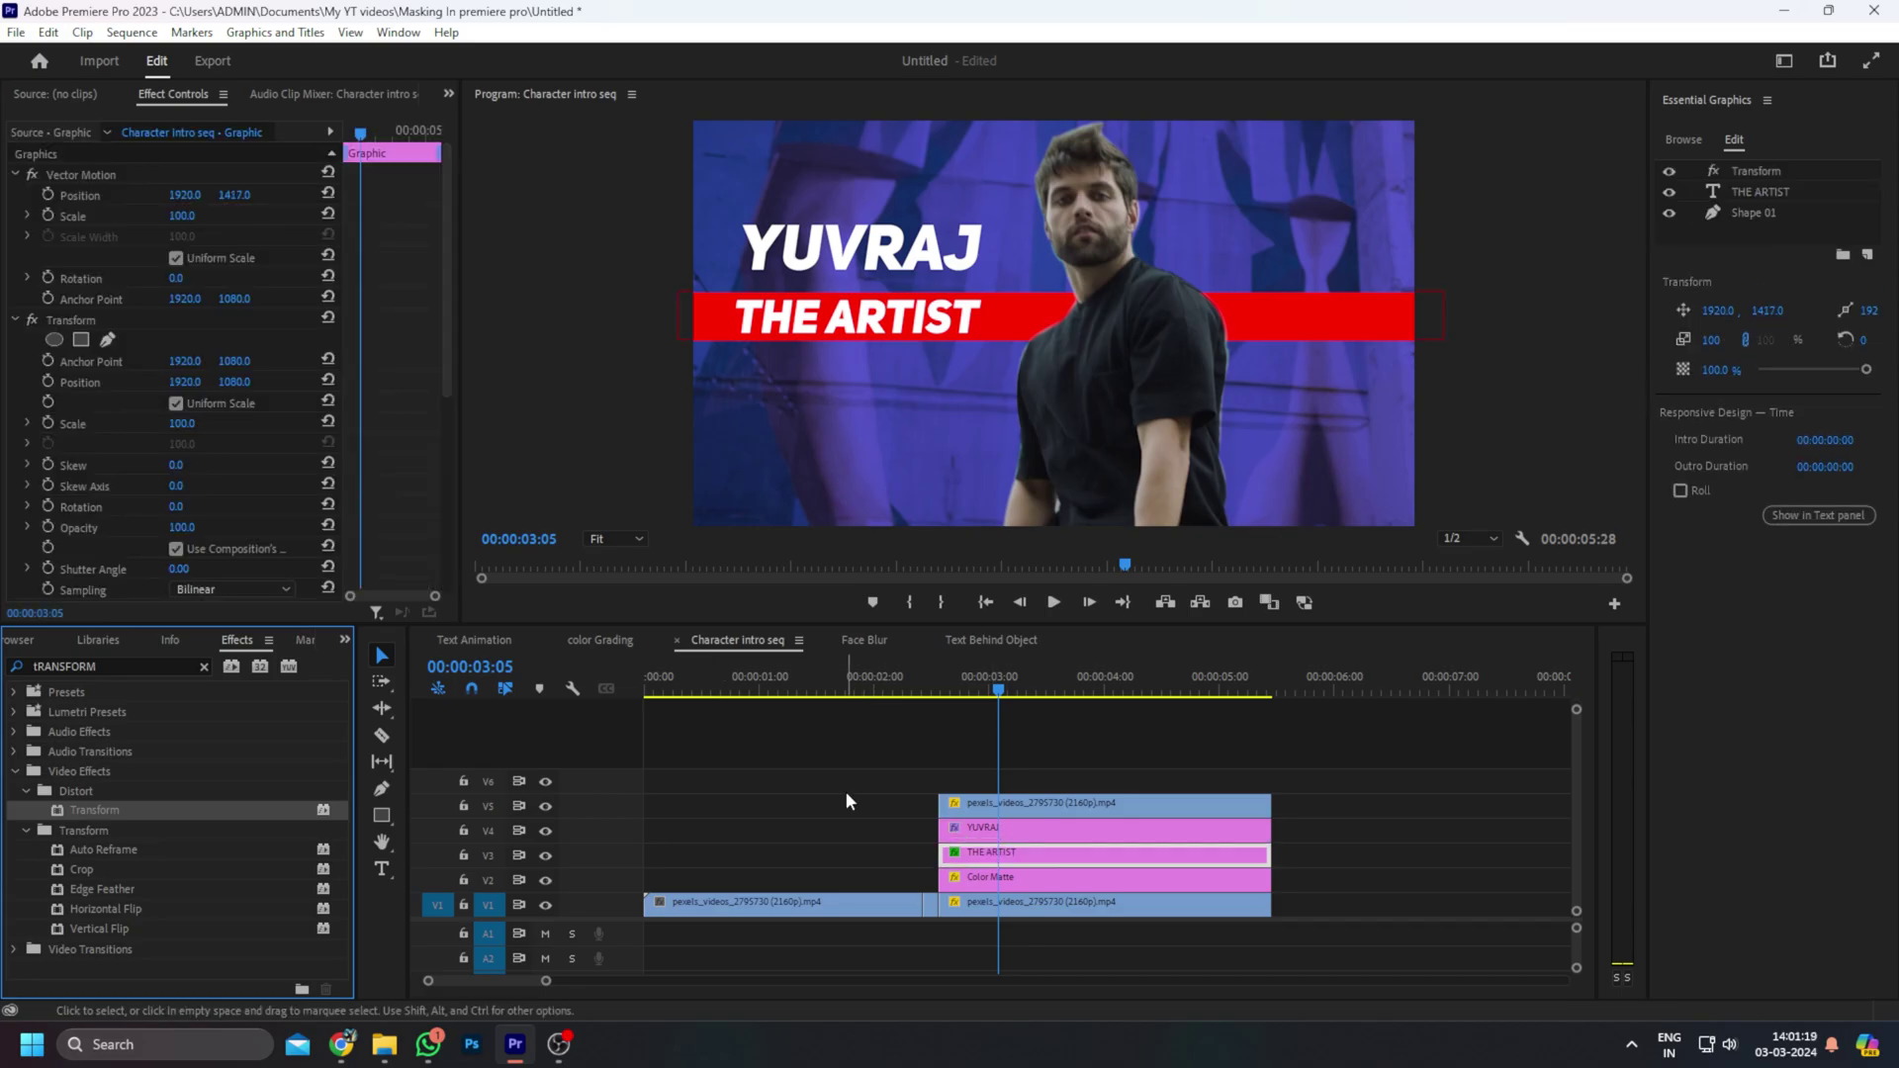
drag(185, 382, 240, 493)
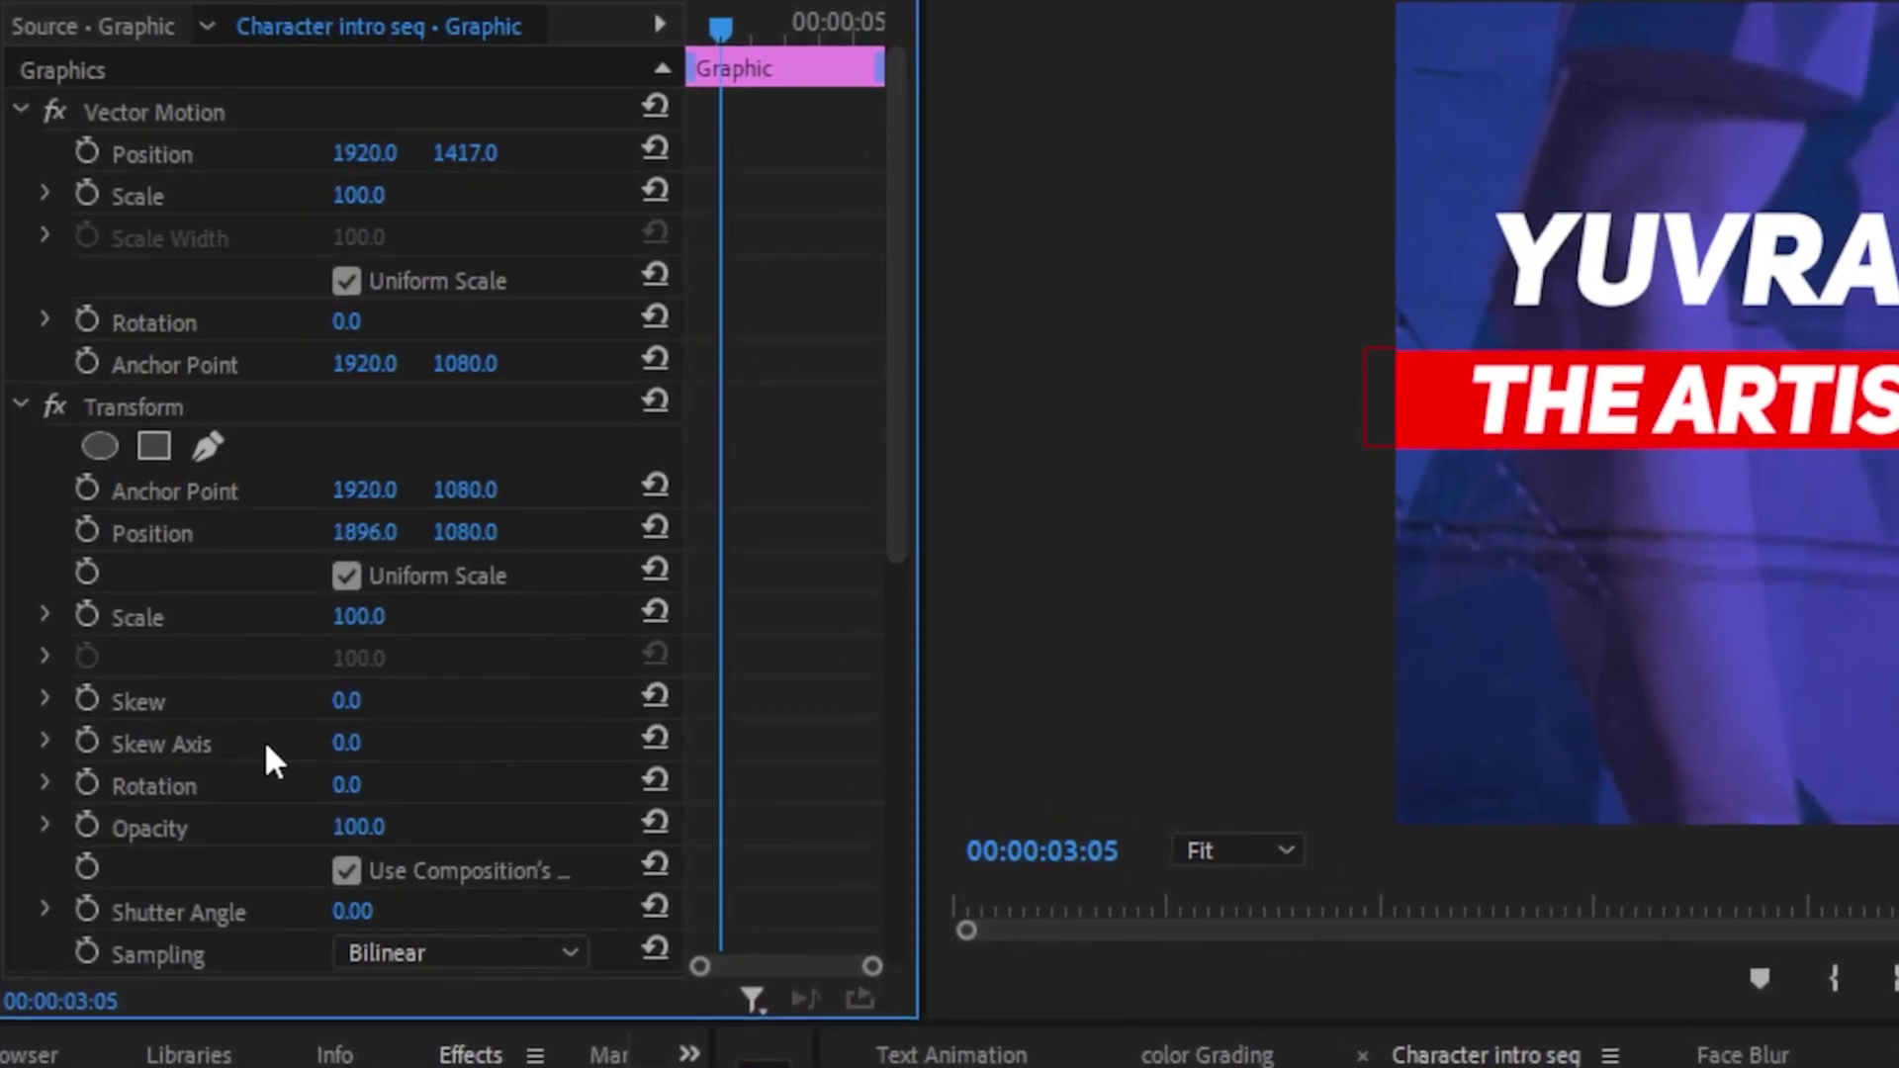
scroll(273, 762, down, 2)
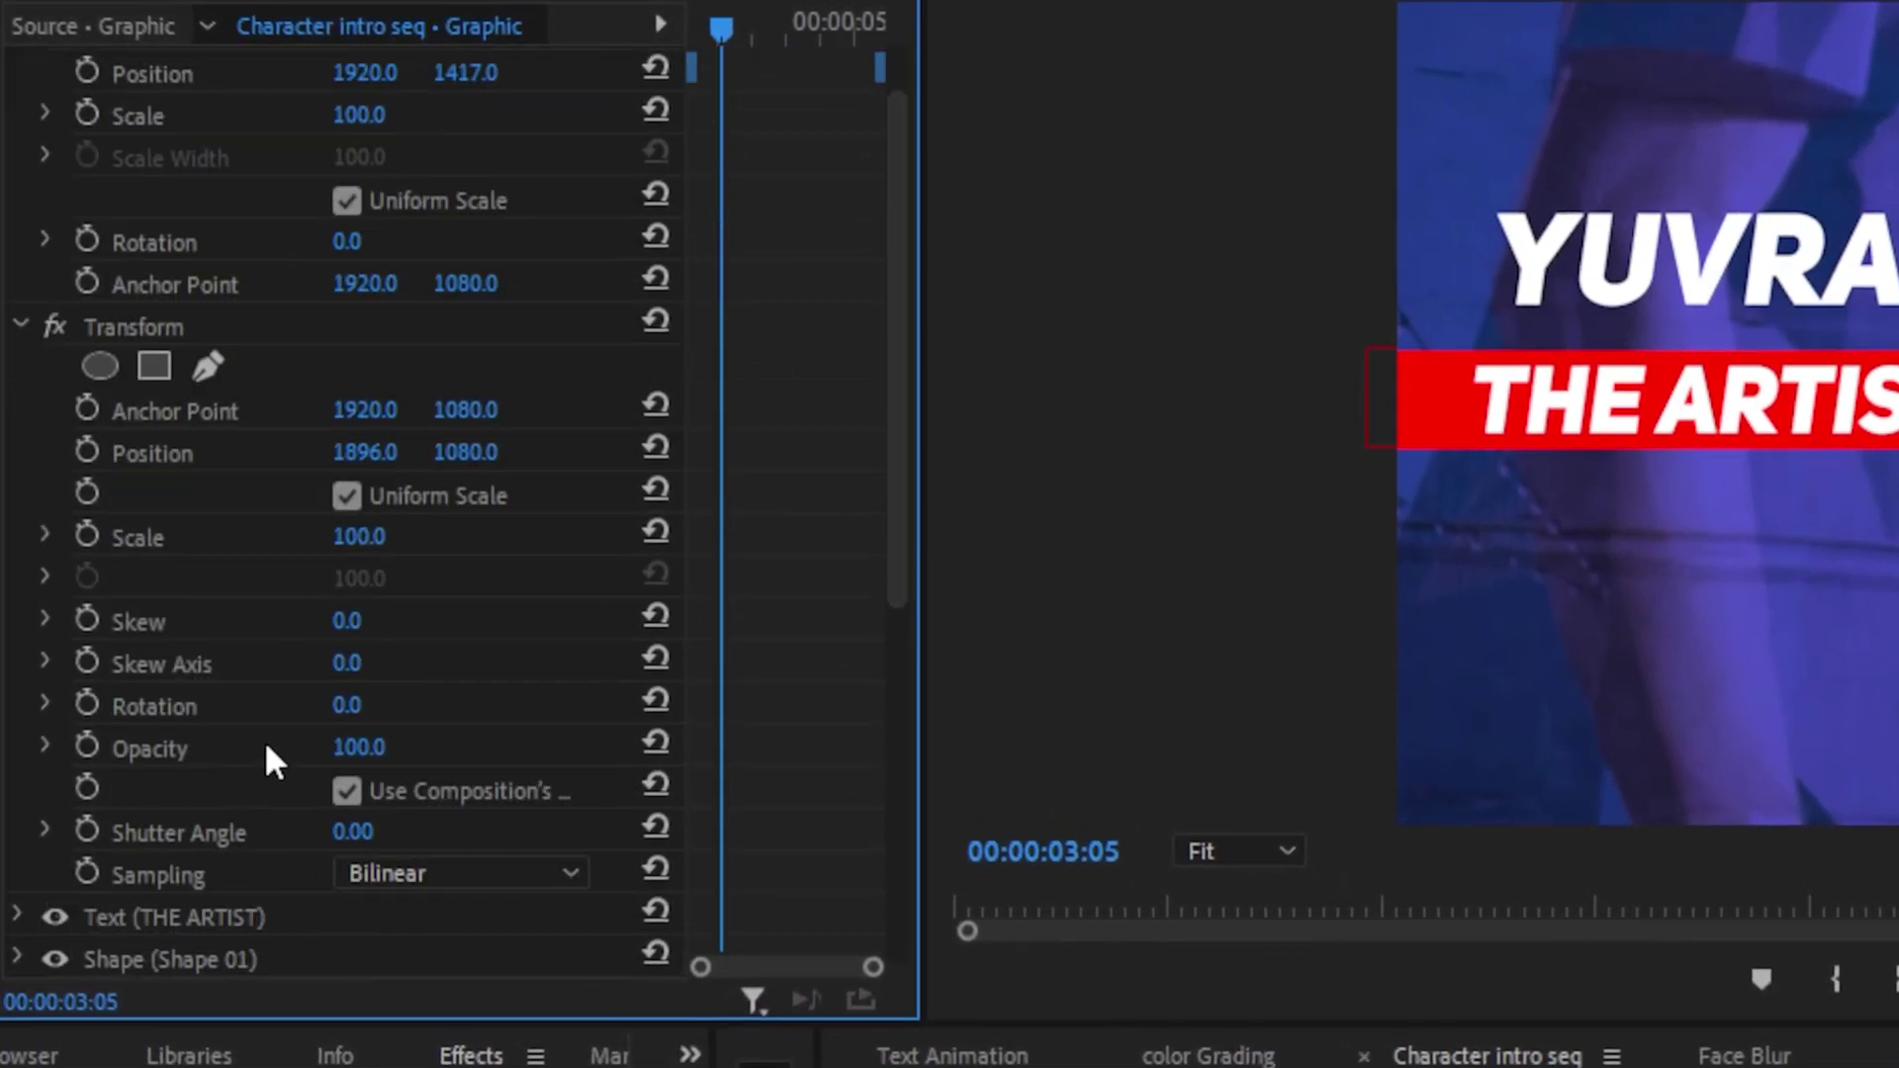
click(346, 791)
click(386, 827)
text(180)
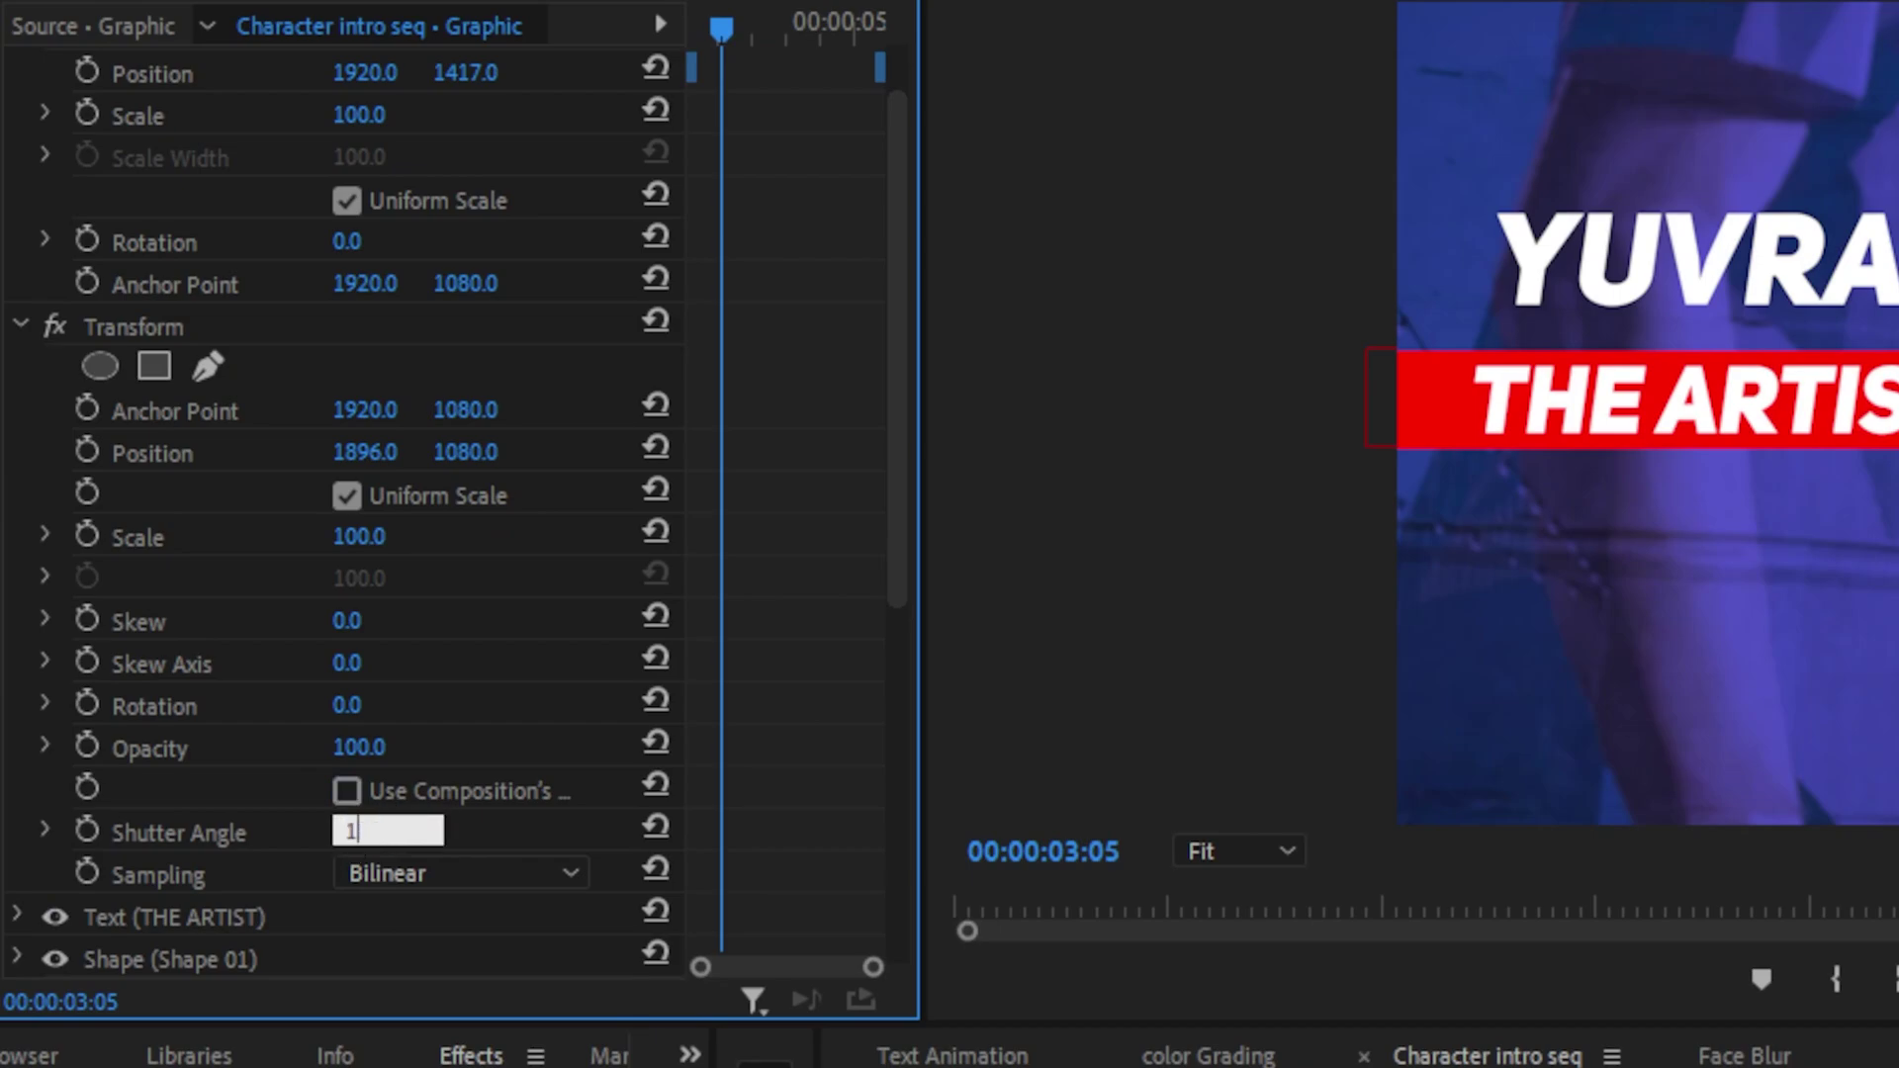
key(Return)
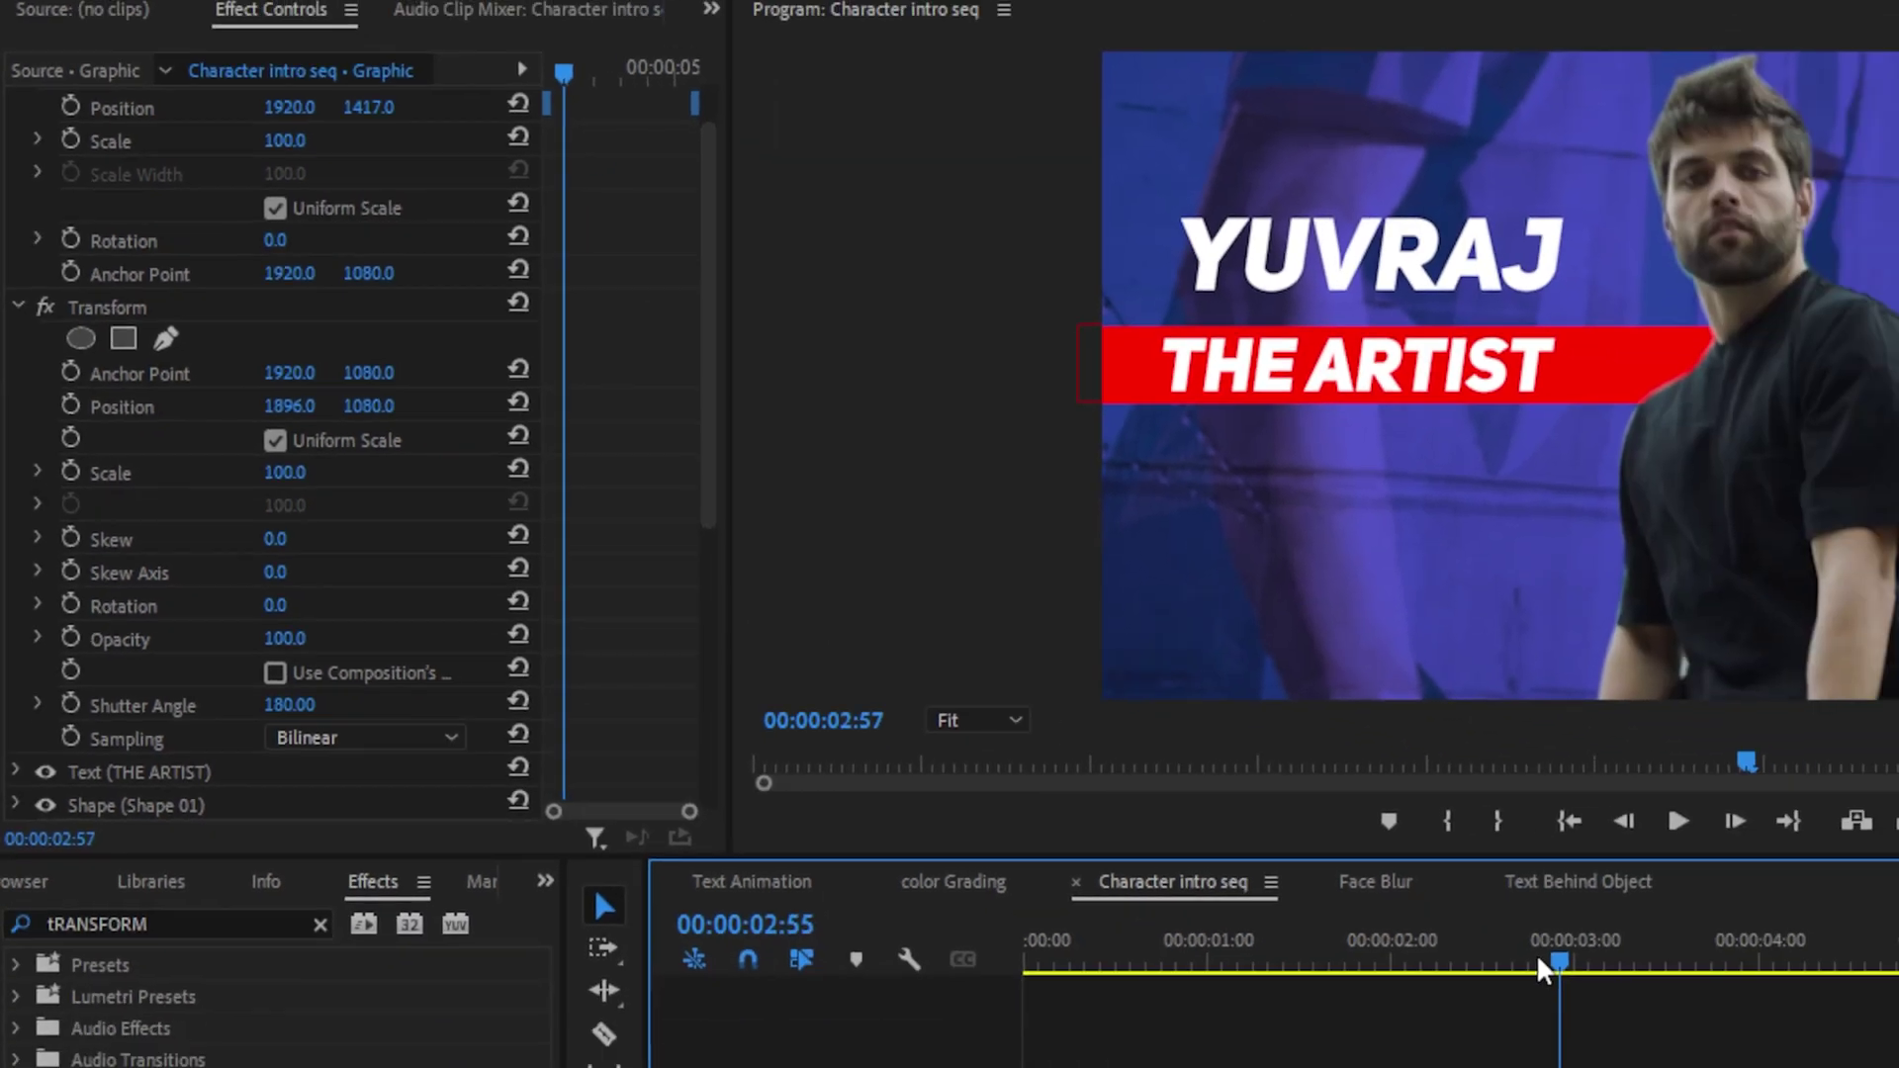
Keyframe THE ARTIST bar sliding in from off-screen right to its place at 3:00
mouse_move(979, 689)
mouse_down()
mouse_move(956, 693)
mouse_move(977, 693)
mouse_up()
click(1019, 853)
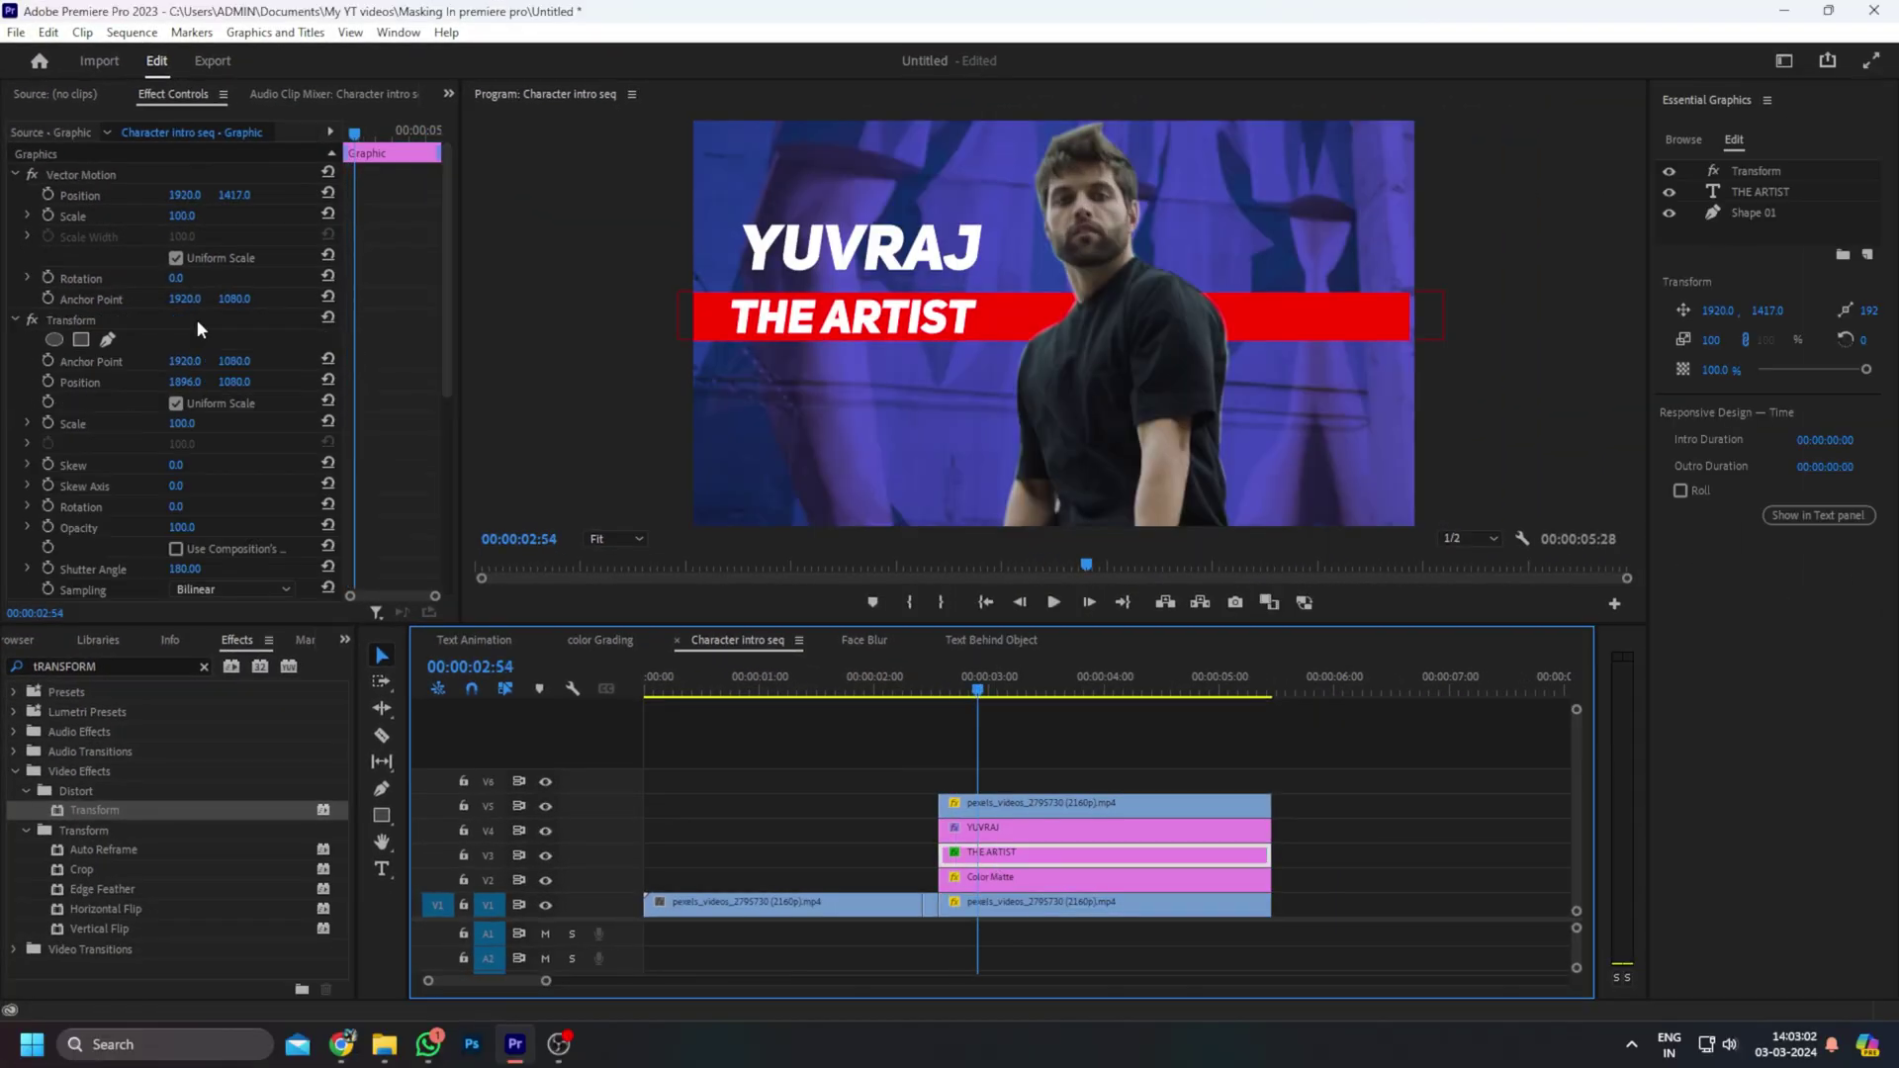
click(988, 683)
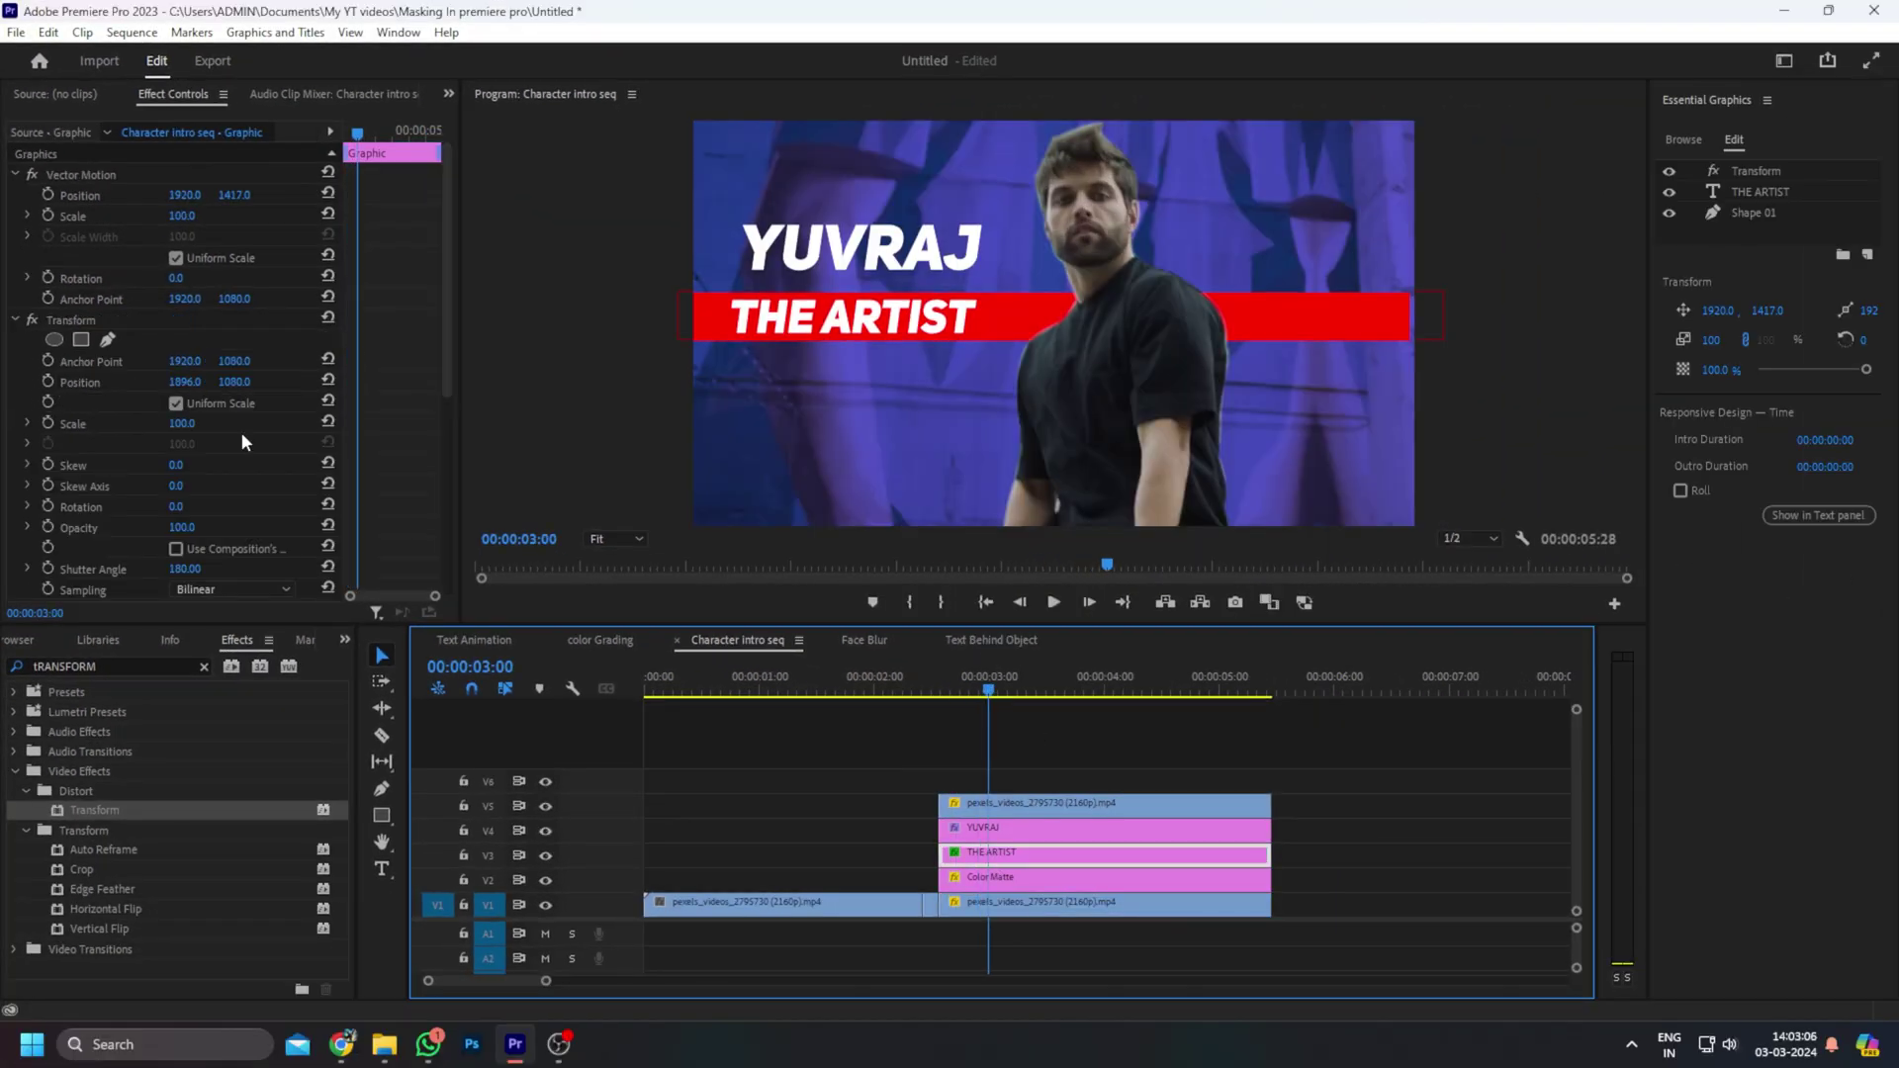
click(48, 381)
key(shift+Left)
key(shift+Left)
key(shift+Left)
key(Left)
key(Left)
key(Left)
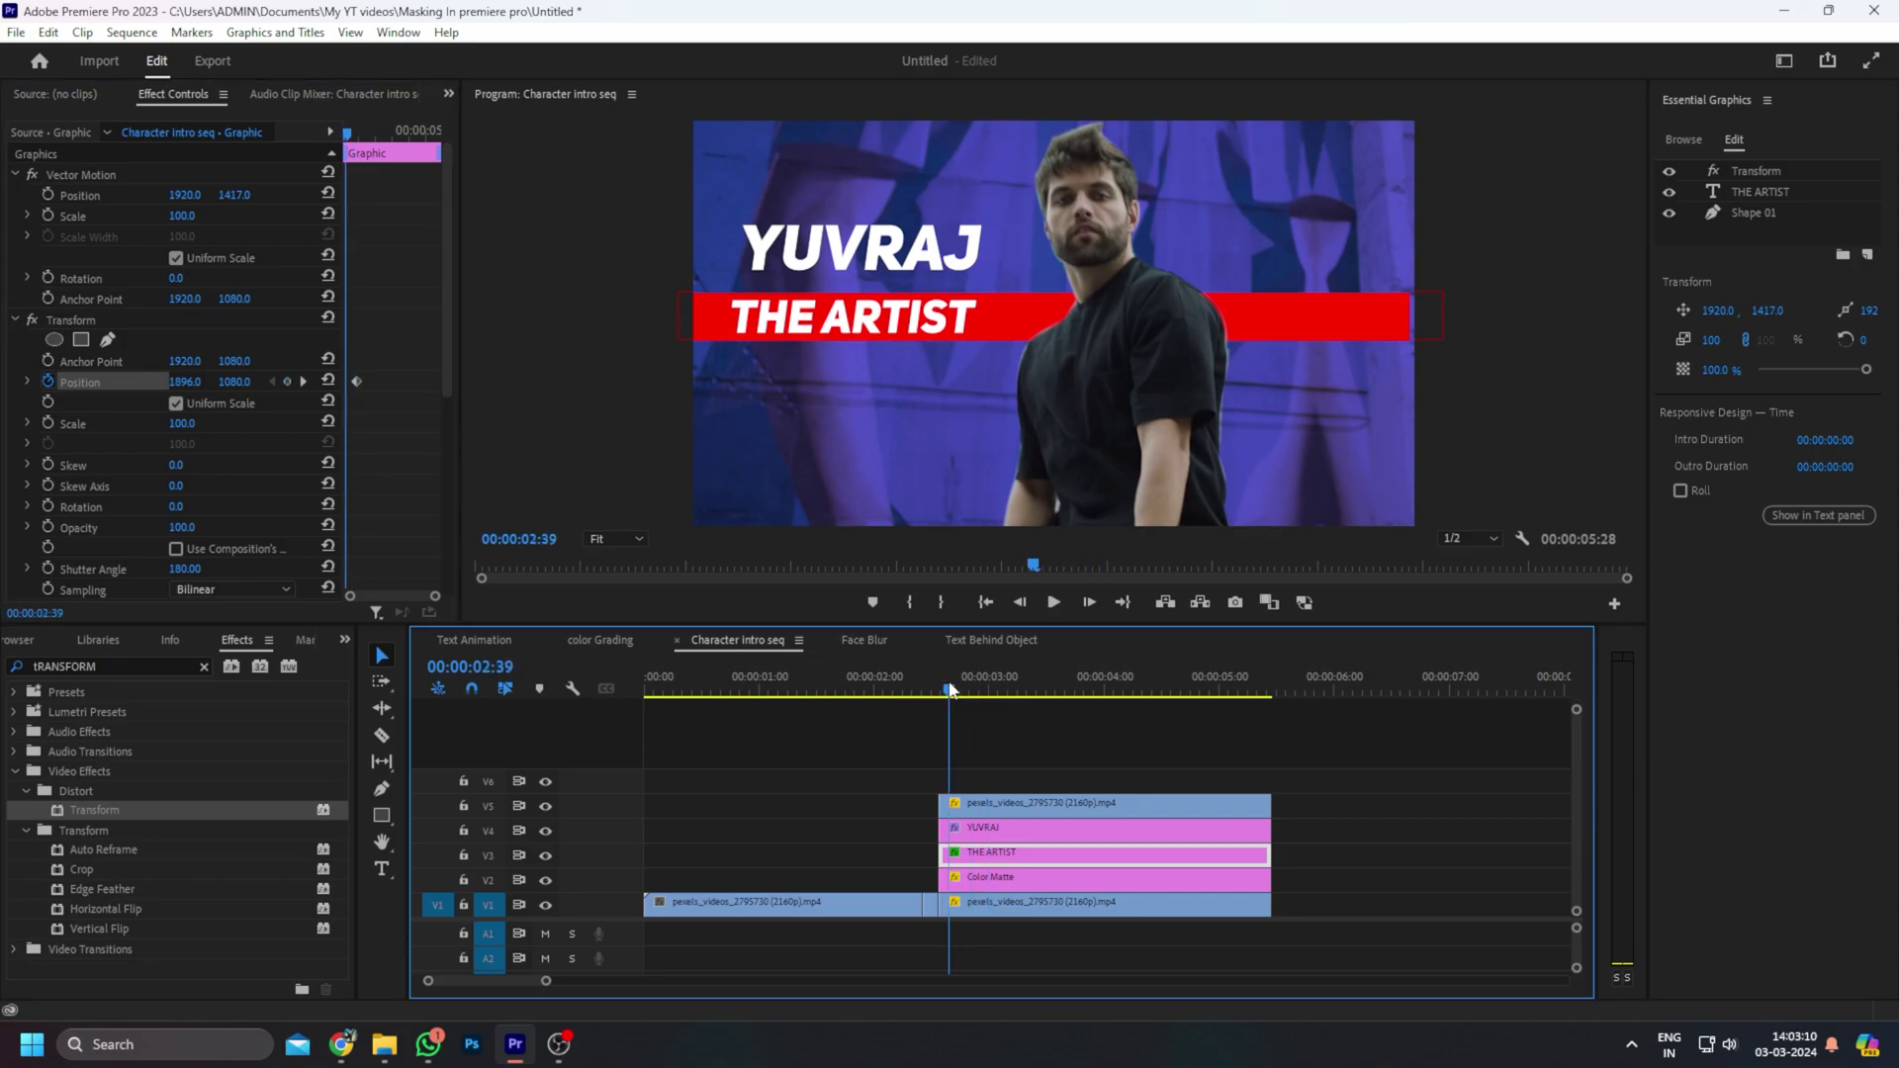
drag(185, 381, 191, 422)
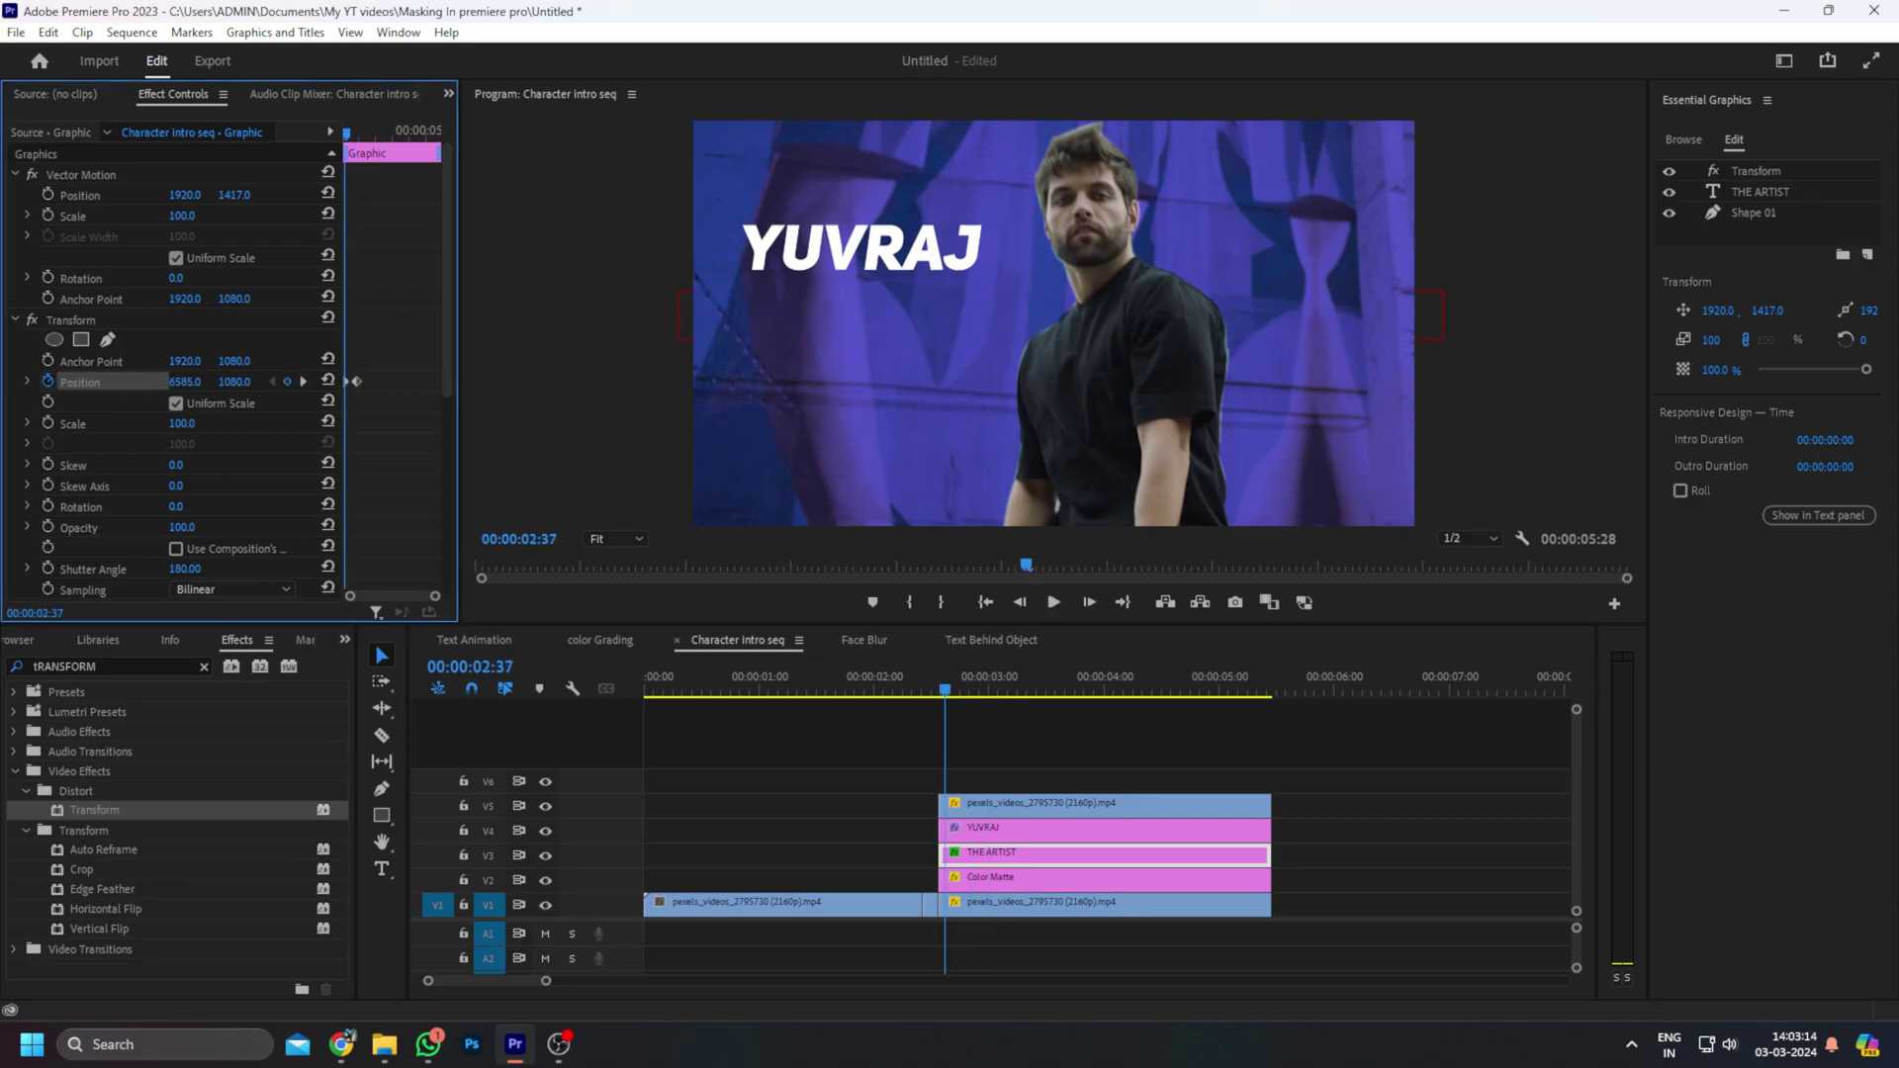
click(303, 382)
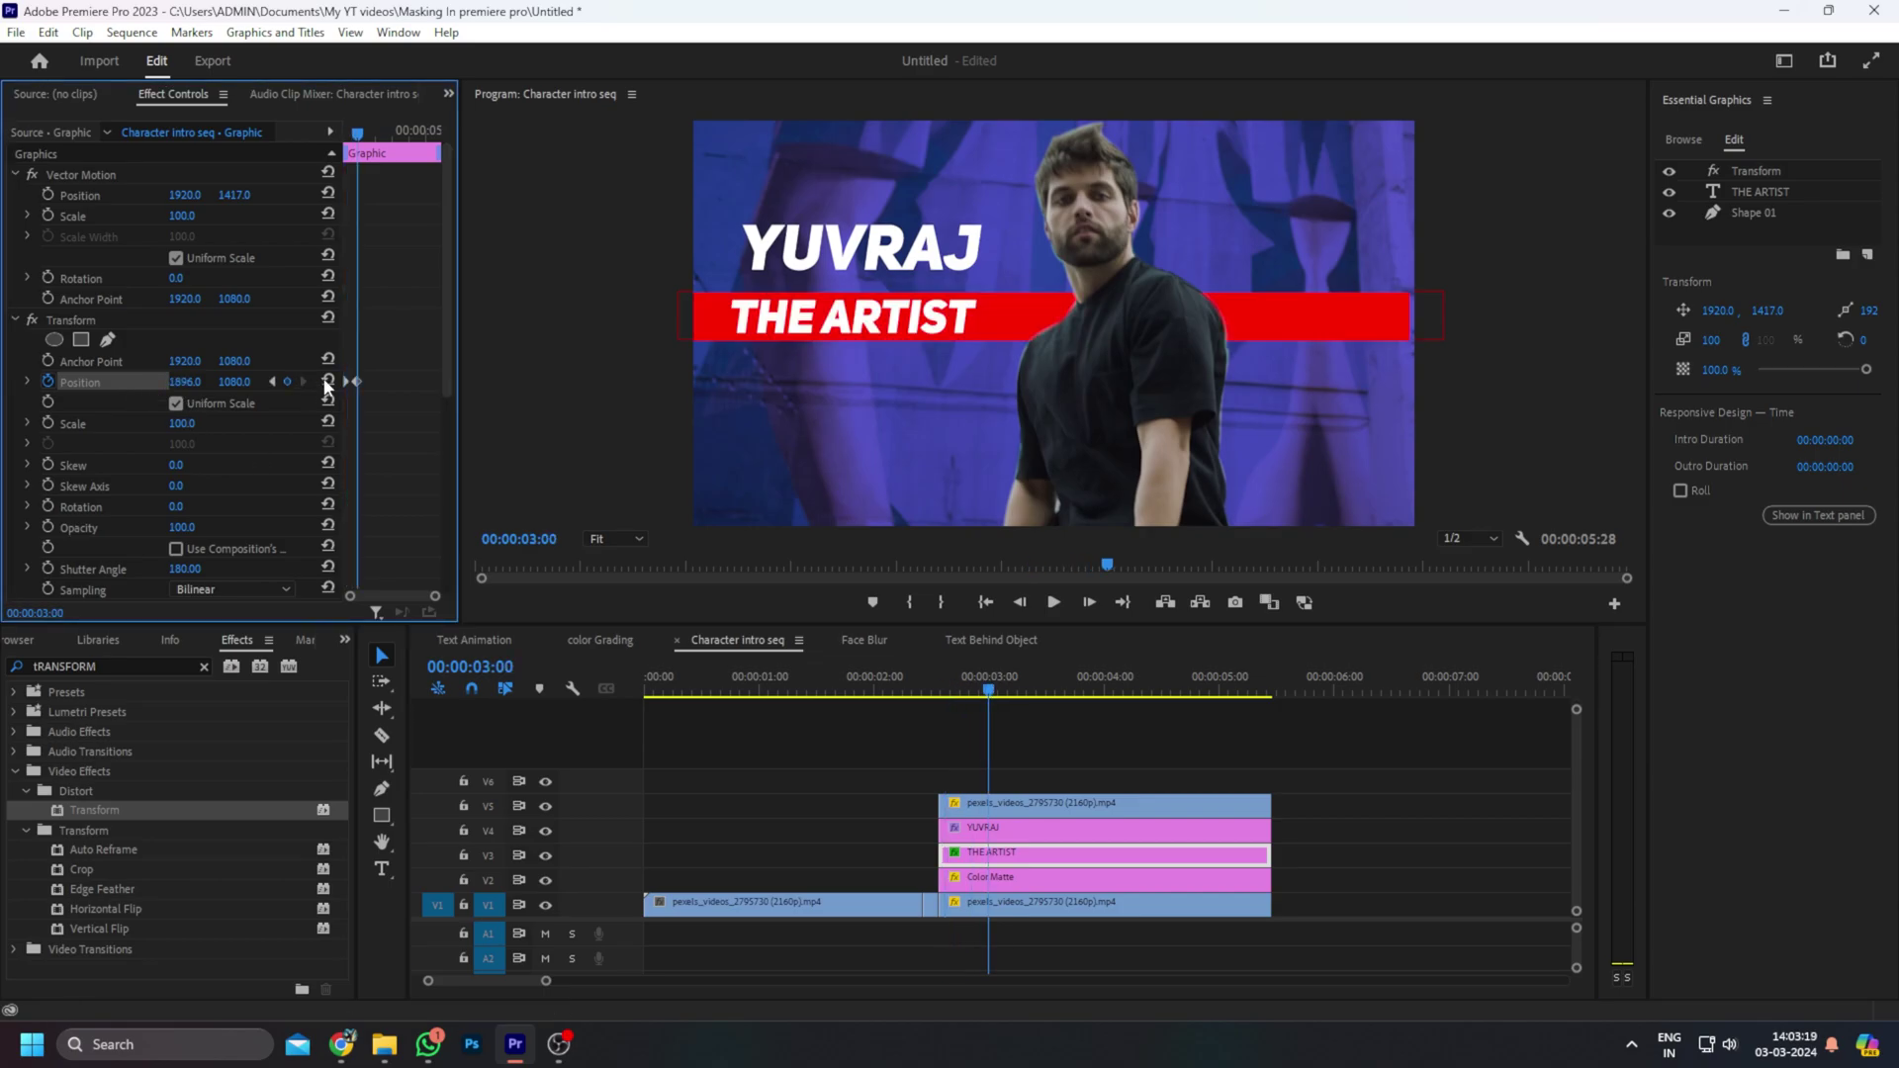
key(shift+Right)
key(shift+Right)
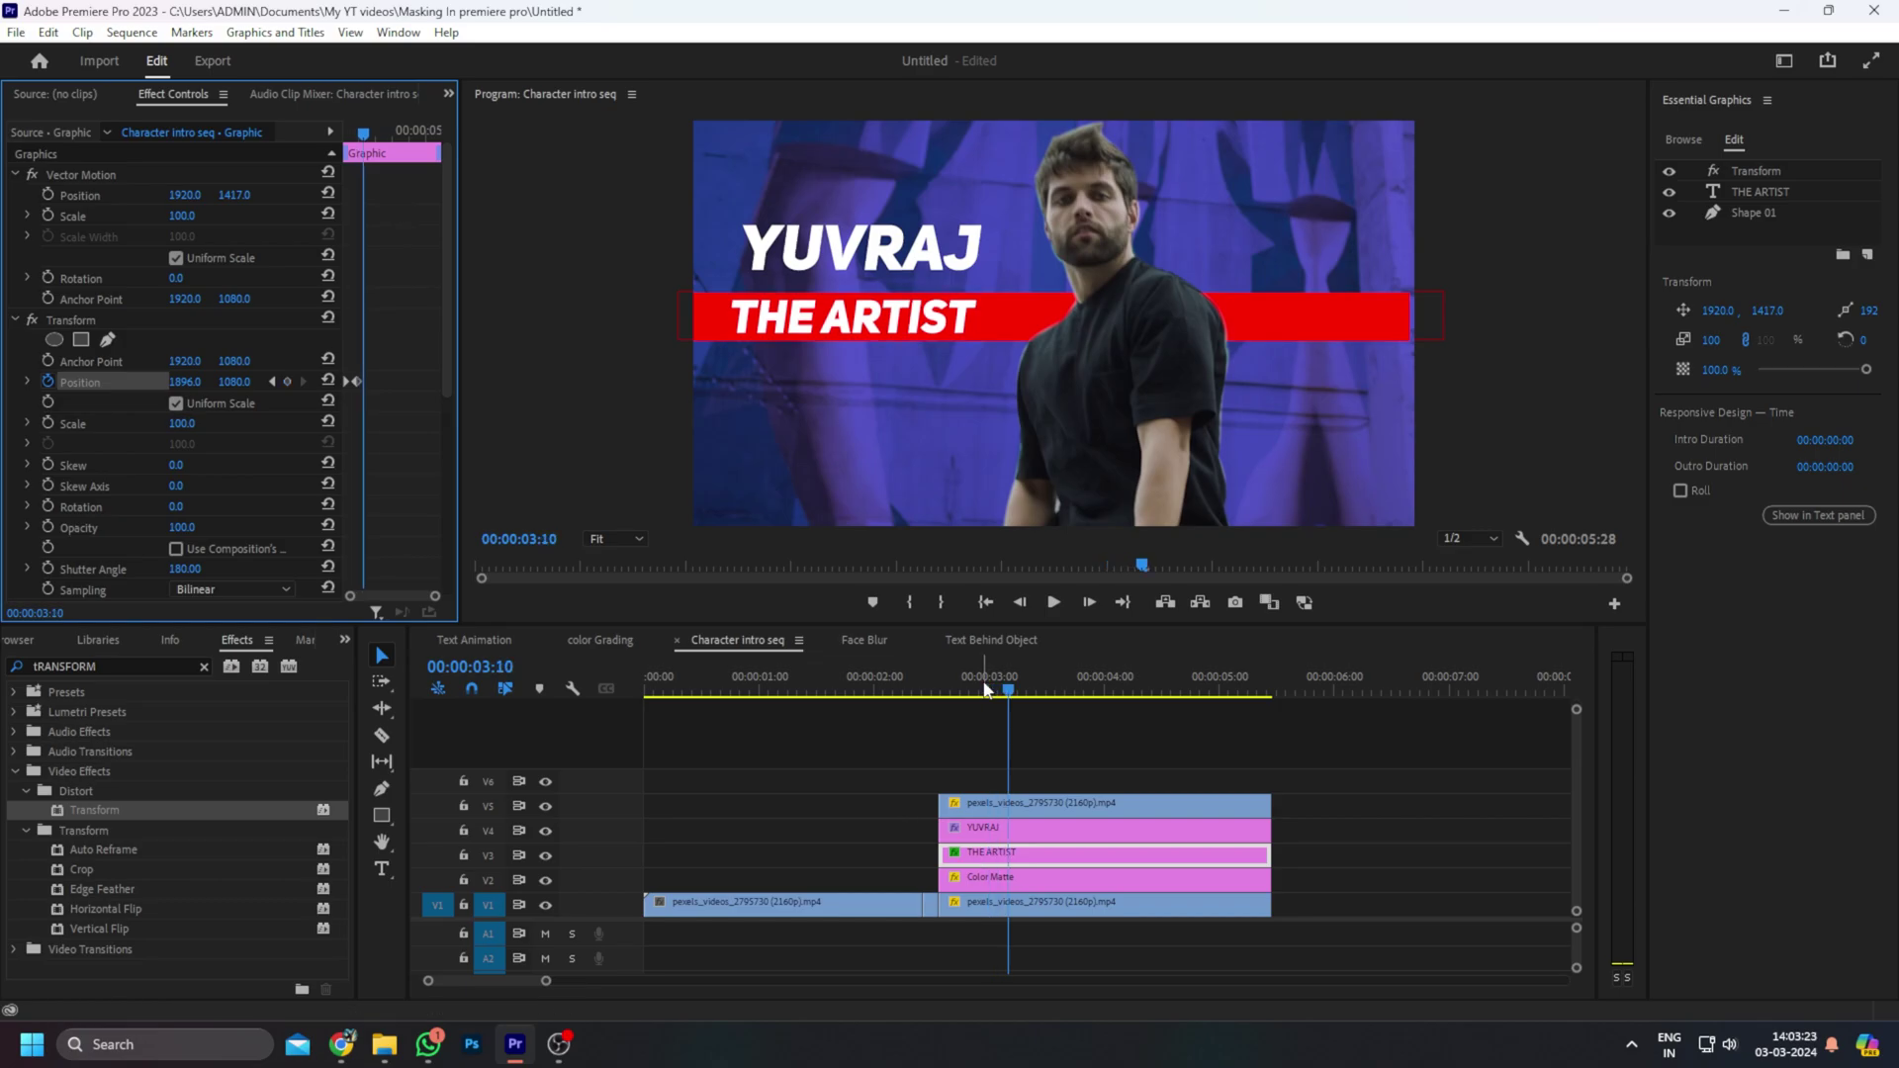
Keyframe the YUVRAJ title sliding in from the left, from 2:47 to 3:10
click(1070, 831)
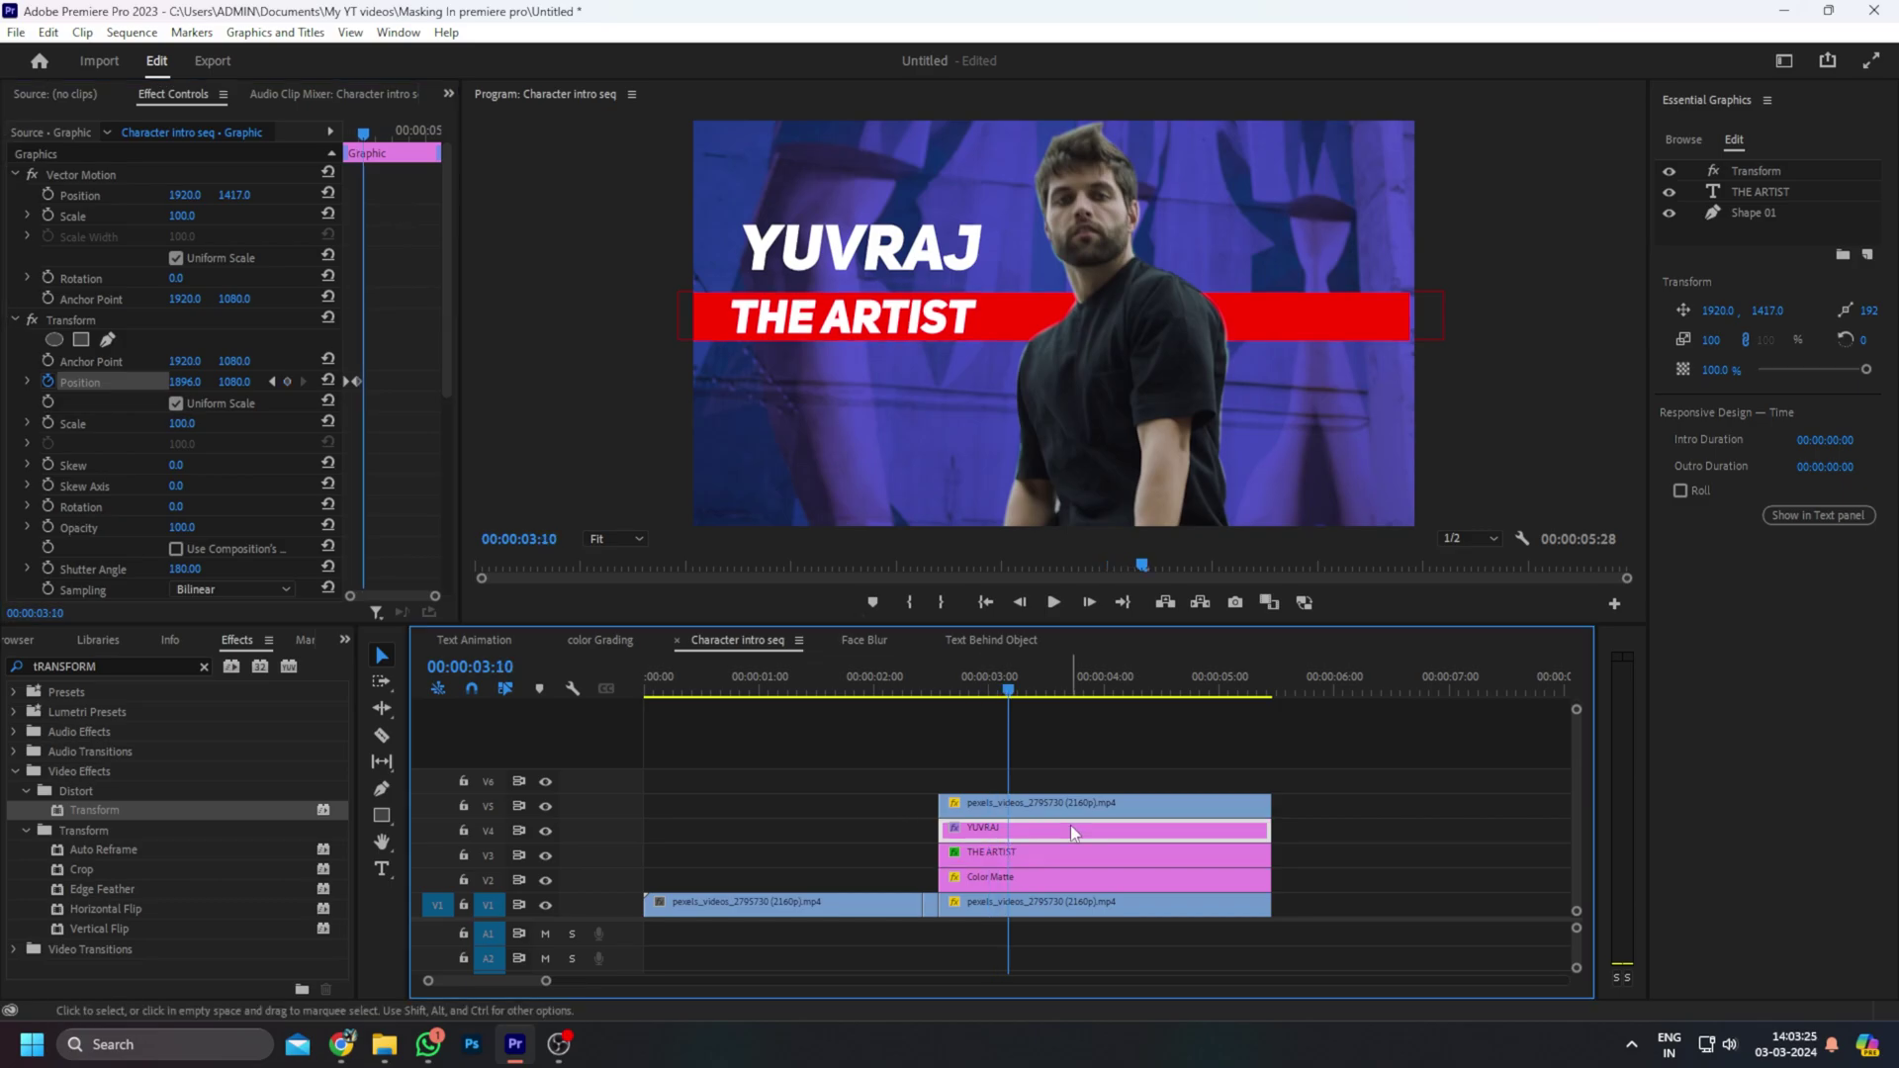
click(48, 382)
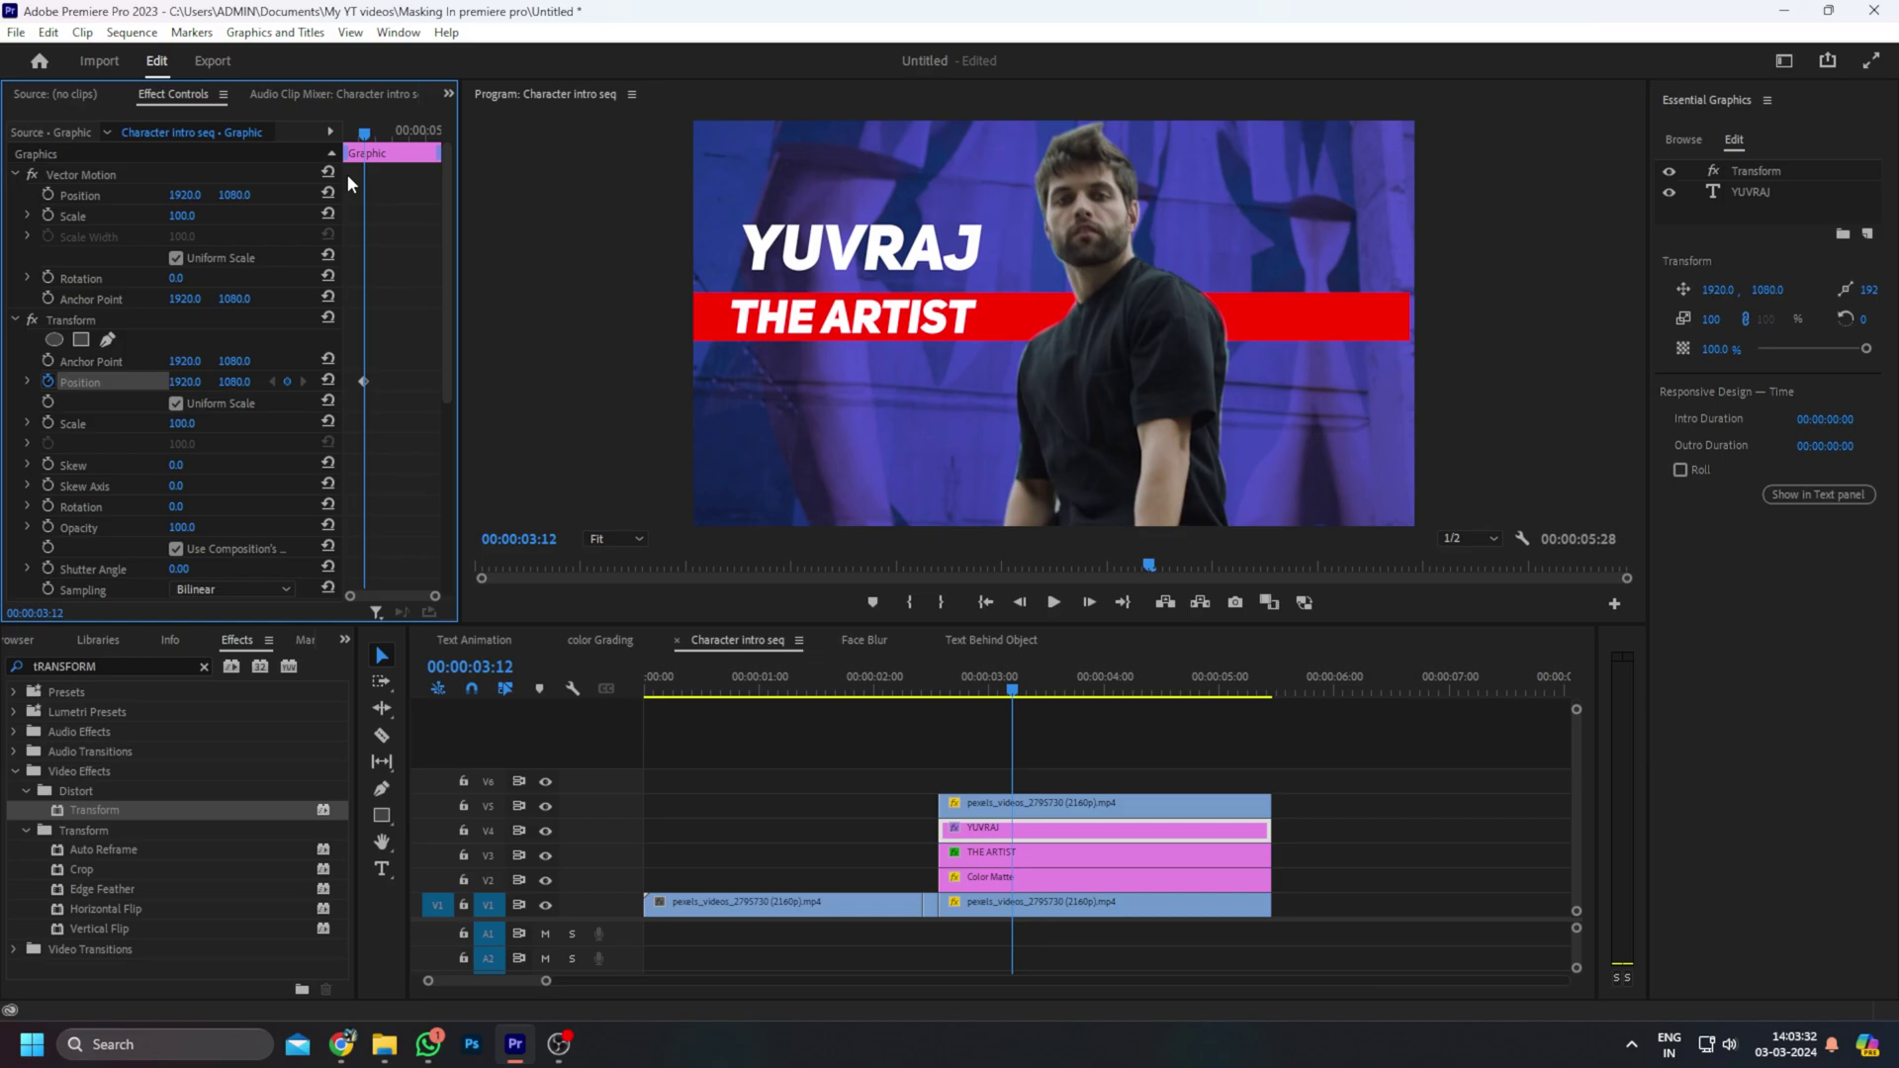
click(348, 175)
key(shift+Left)
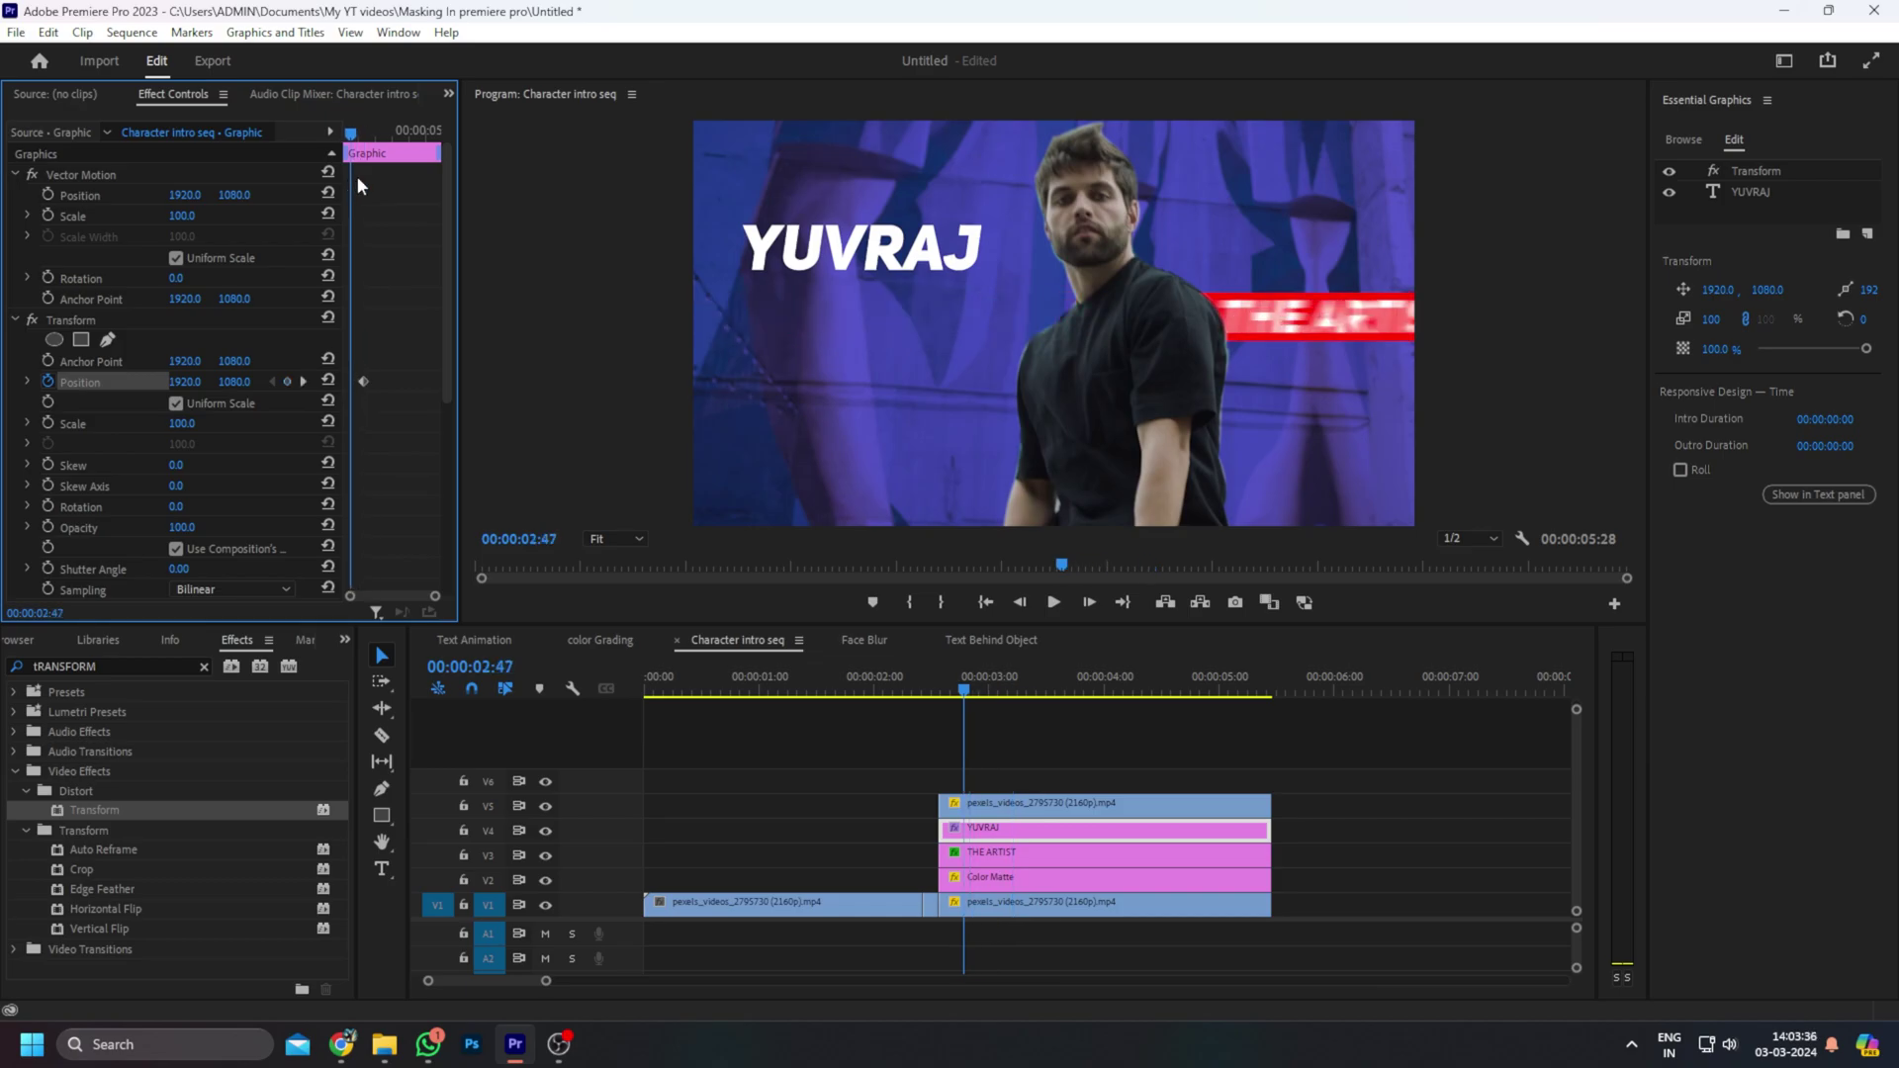
drag(183, 381, 191, 384)
click(1041, 905)
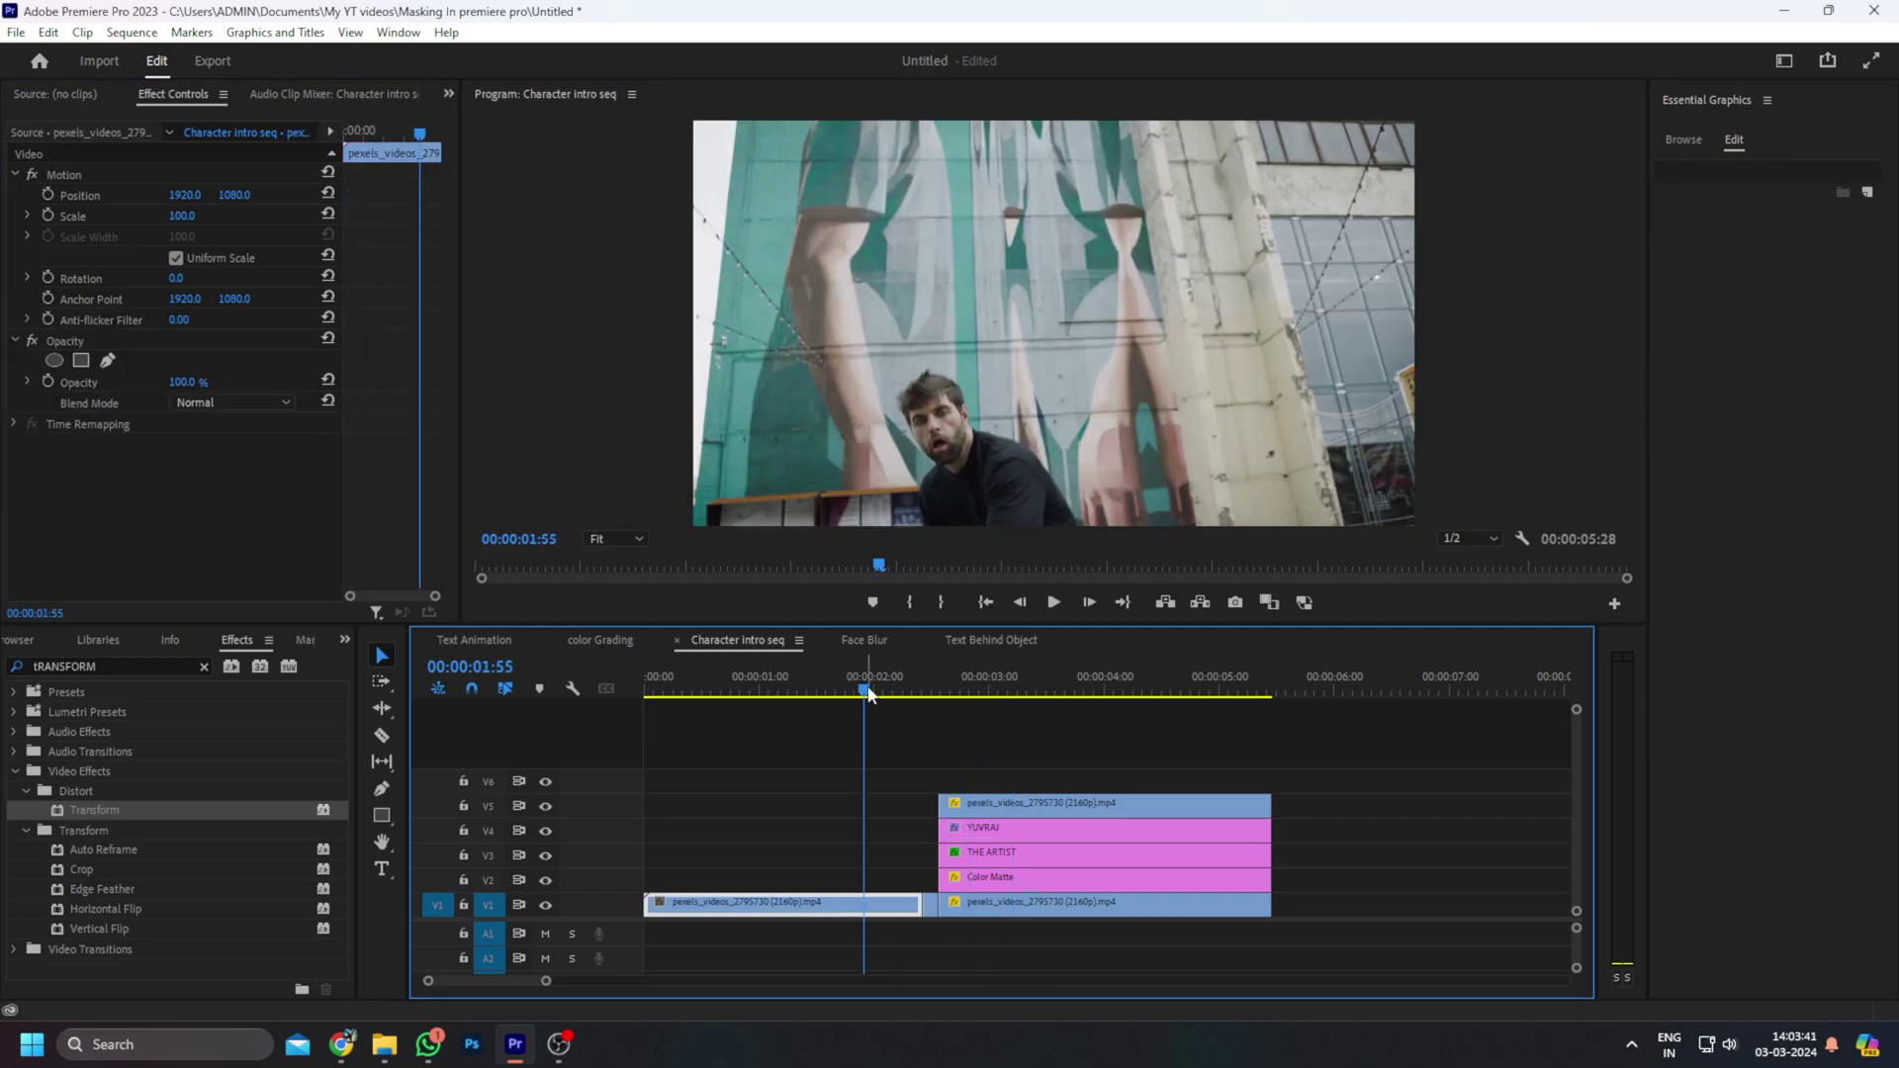
click(1041, 827)
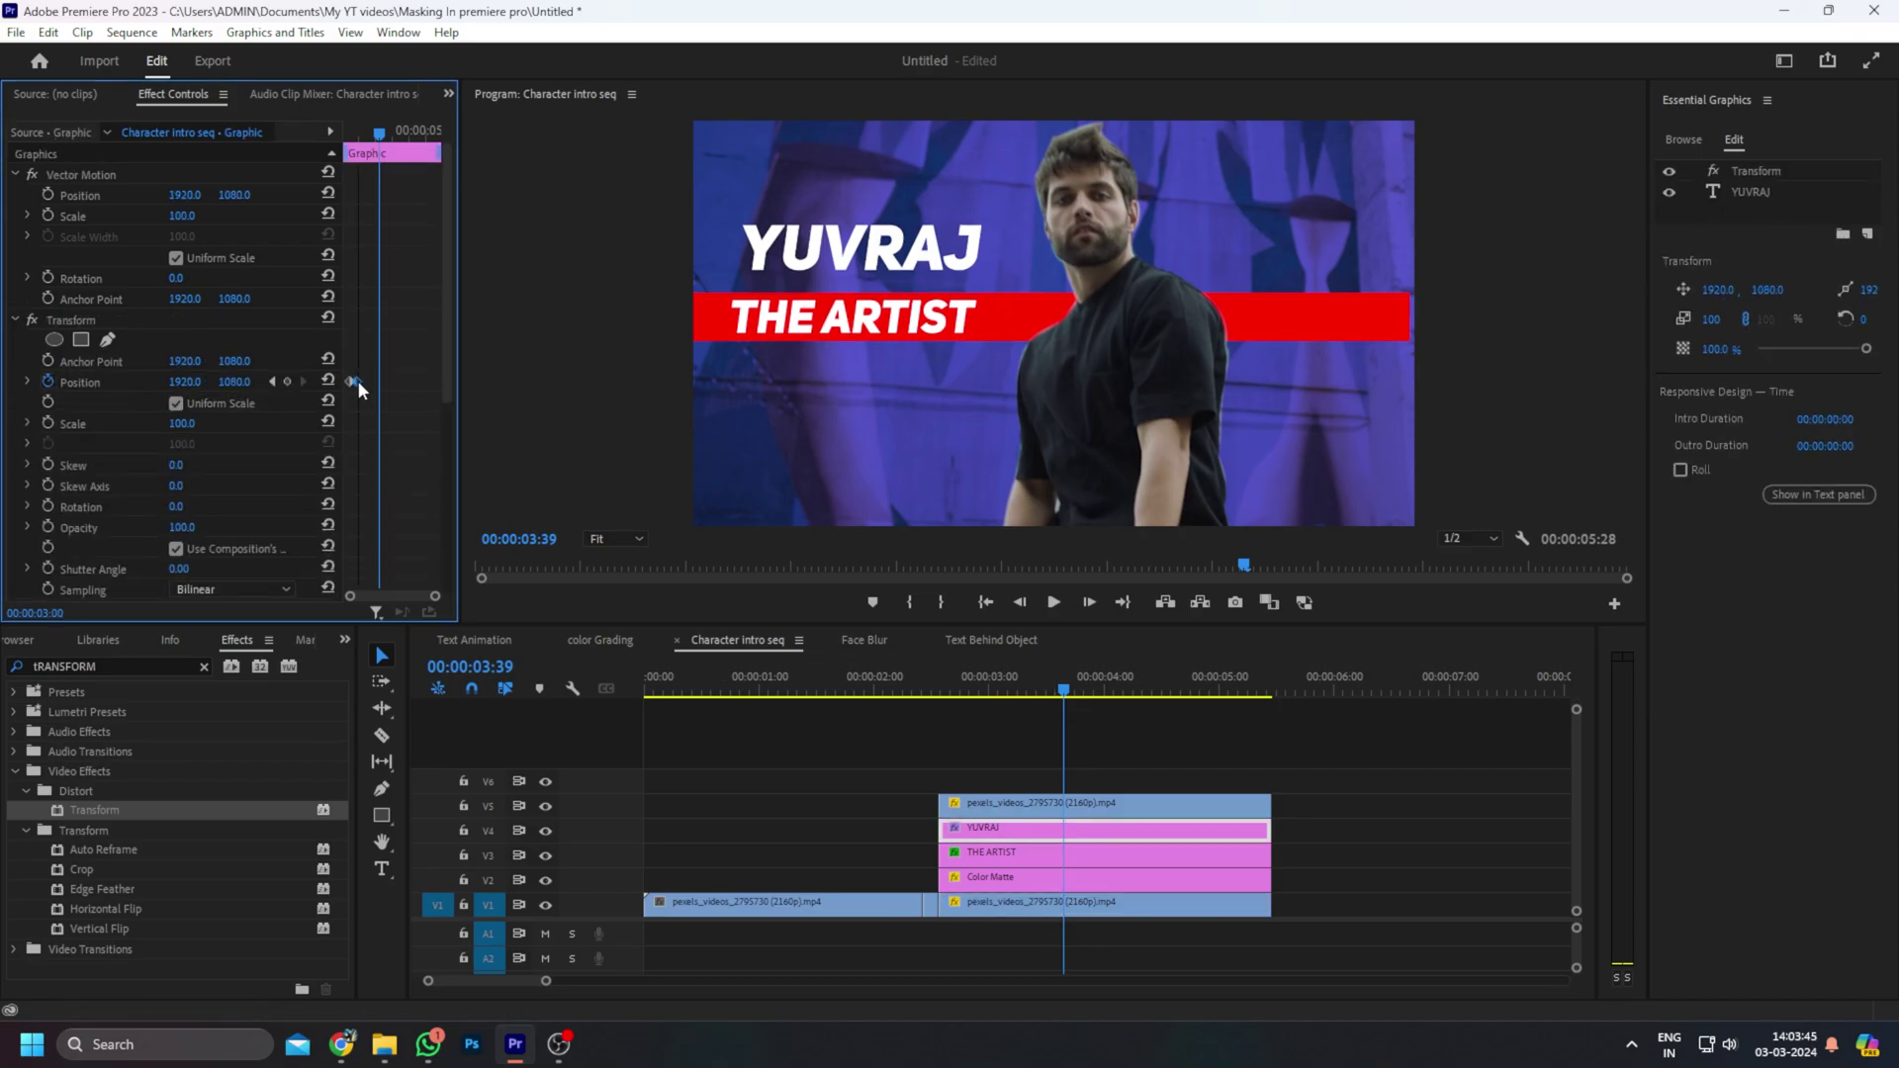
click(977, 681)
click(1012, 689)
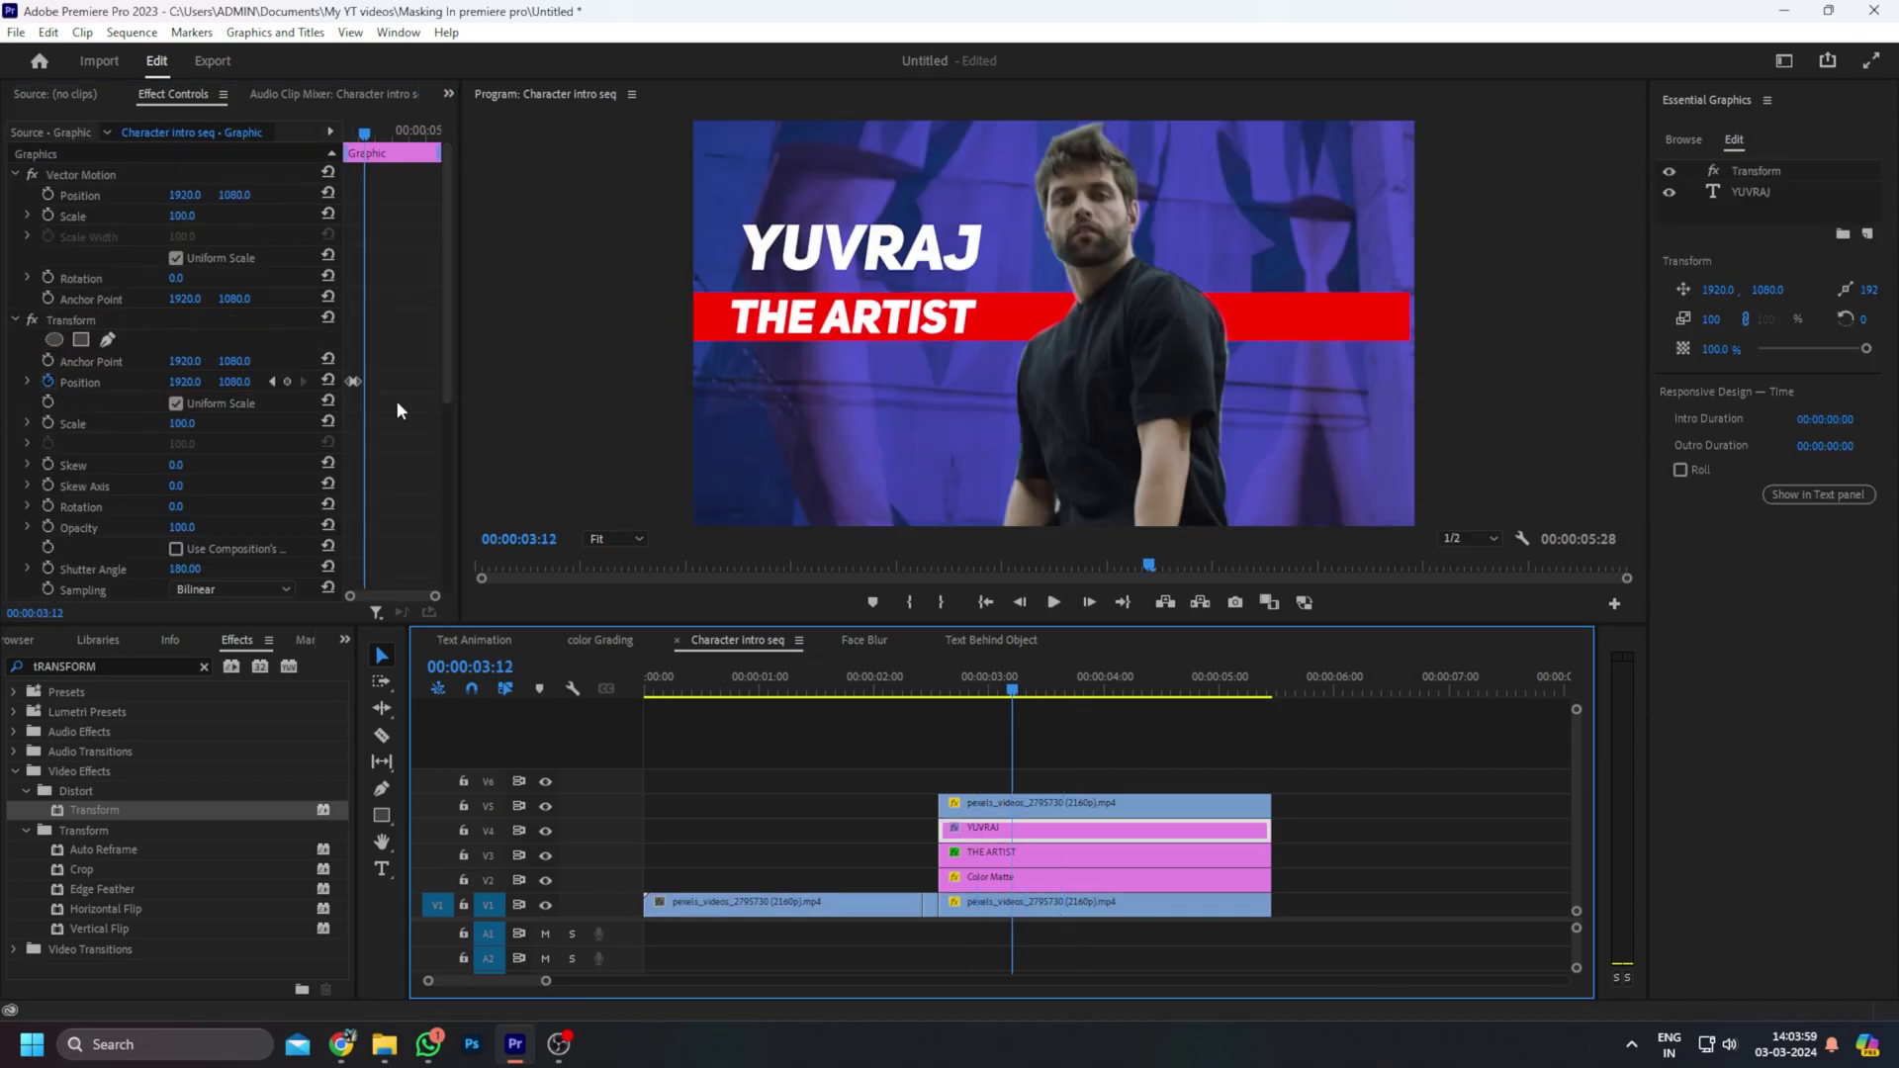
Ease the YUVRAJ and THE ARTIST bar position keyframes with Bezier temporal interpolation
right_click(353, 381)
mouse_move(464, 550)
click(648, 574)
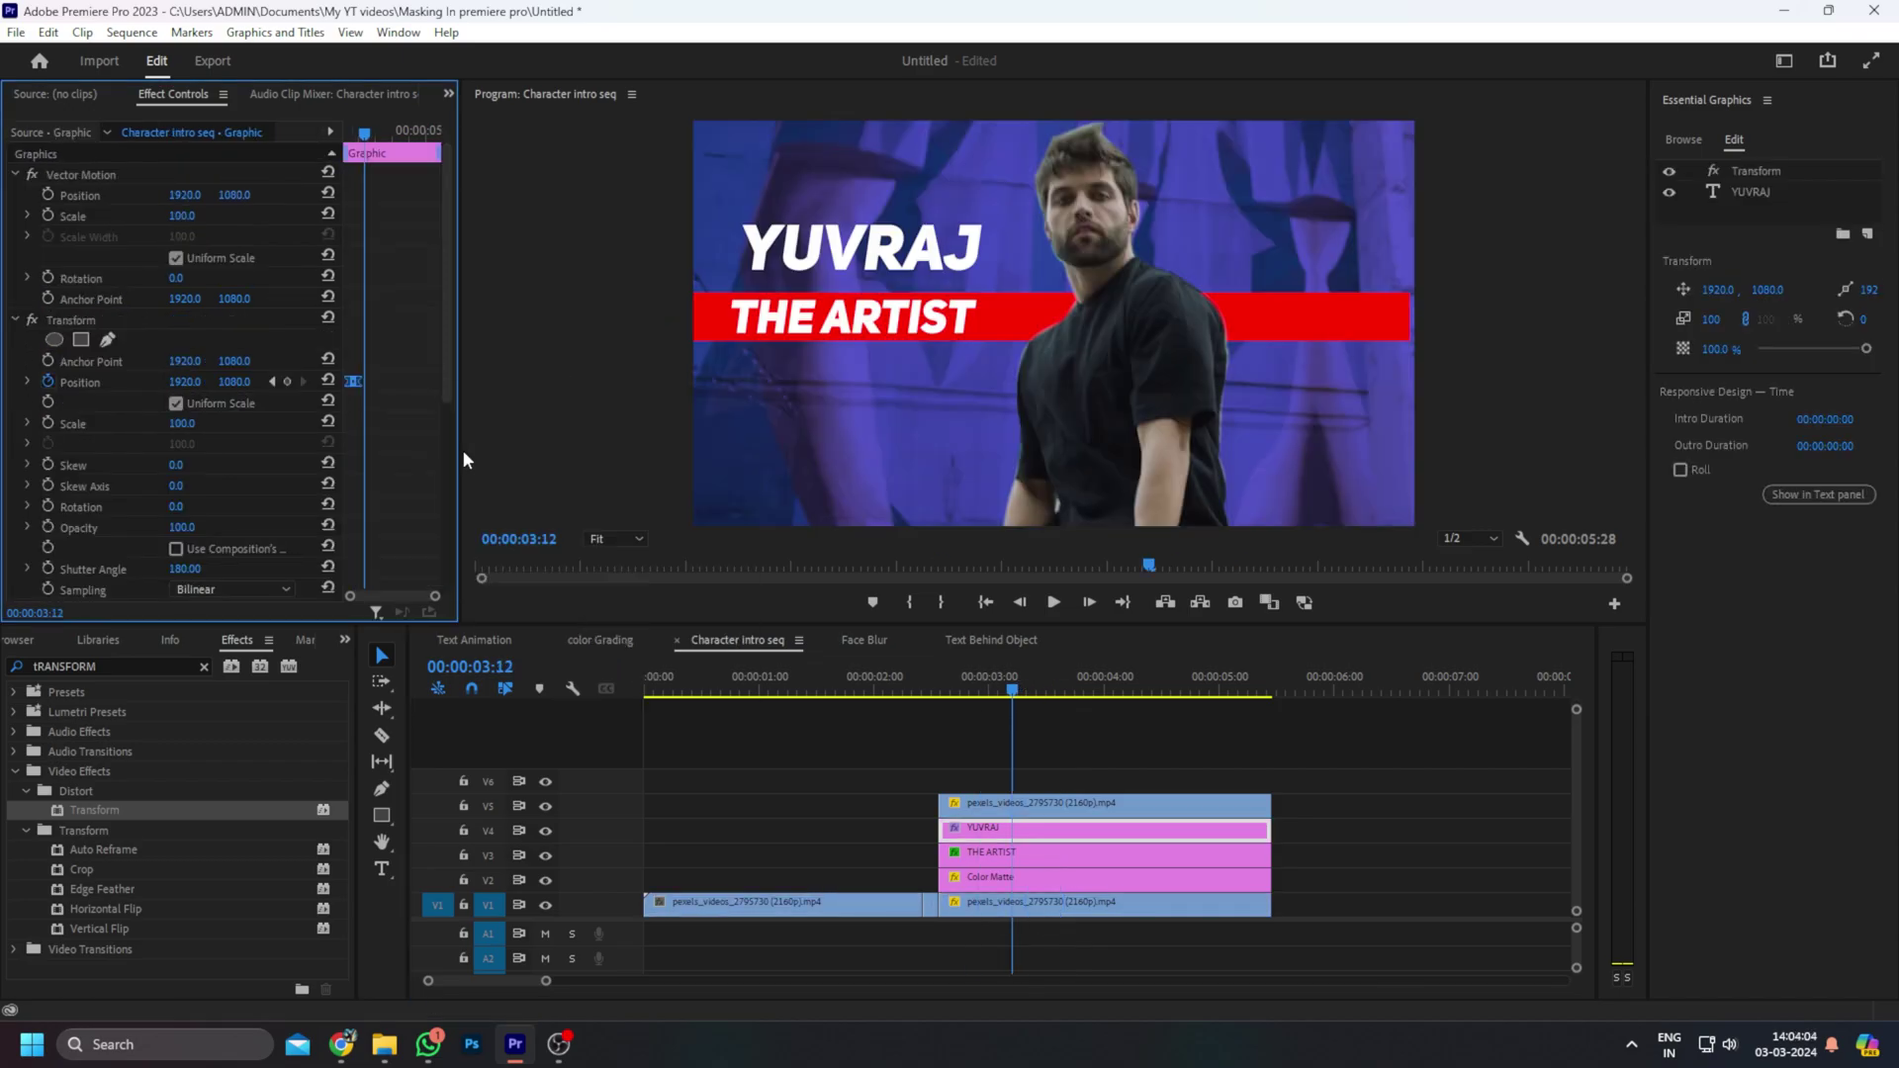
click(1072, 853)
right_click(352, 264)
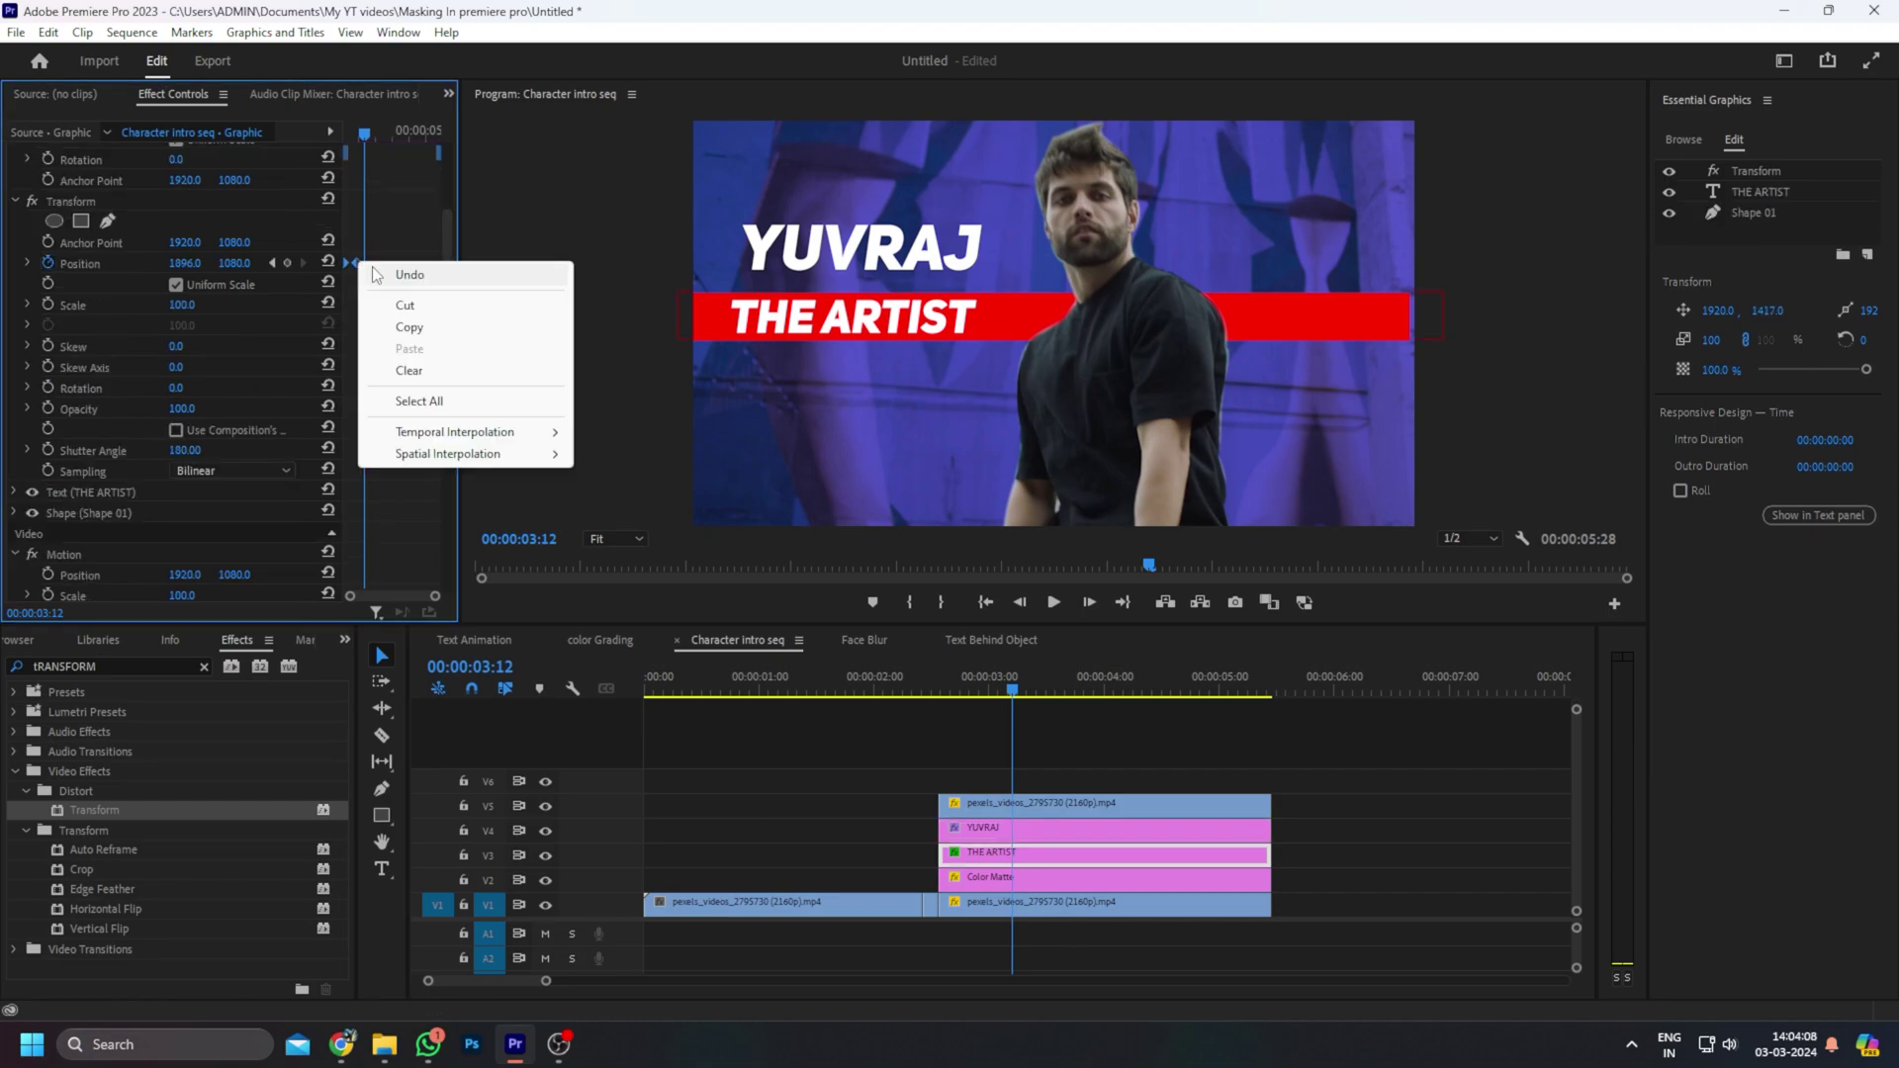
mouse_move(471, 439)
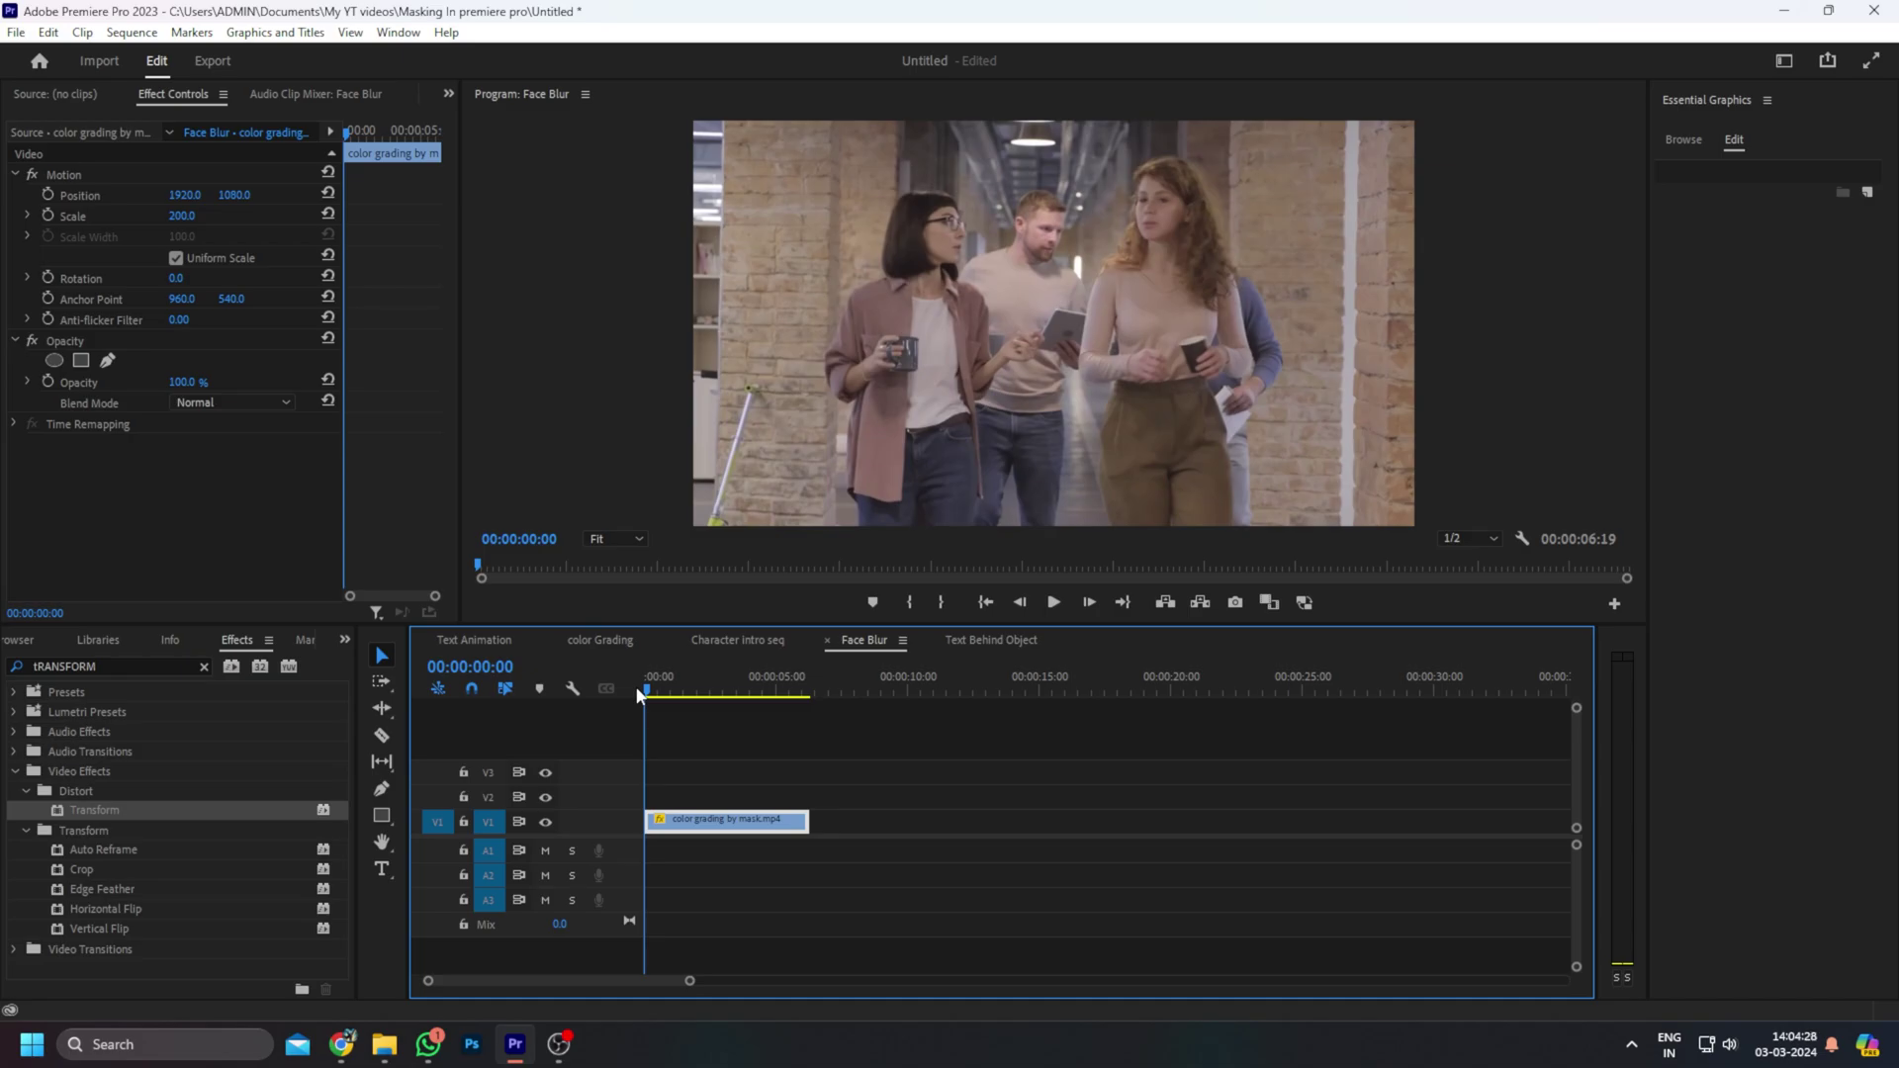
Apply Gaussian Blur (searched as GAUSS) to the walking-group clip and raise Blurriness heavily
key(space)
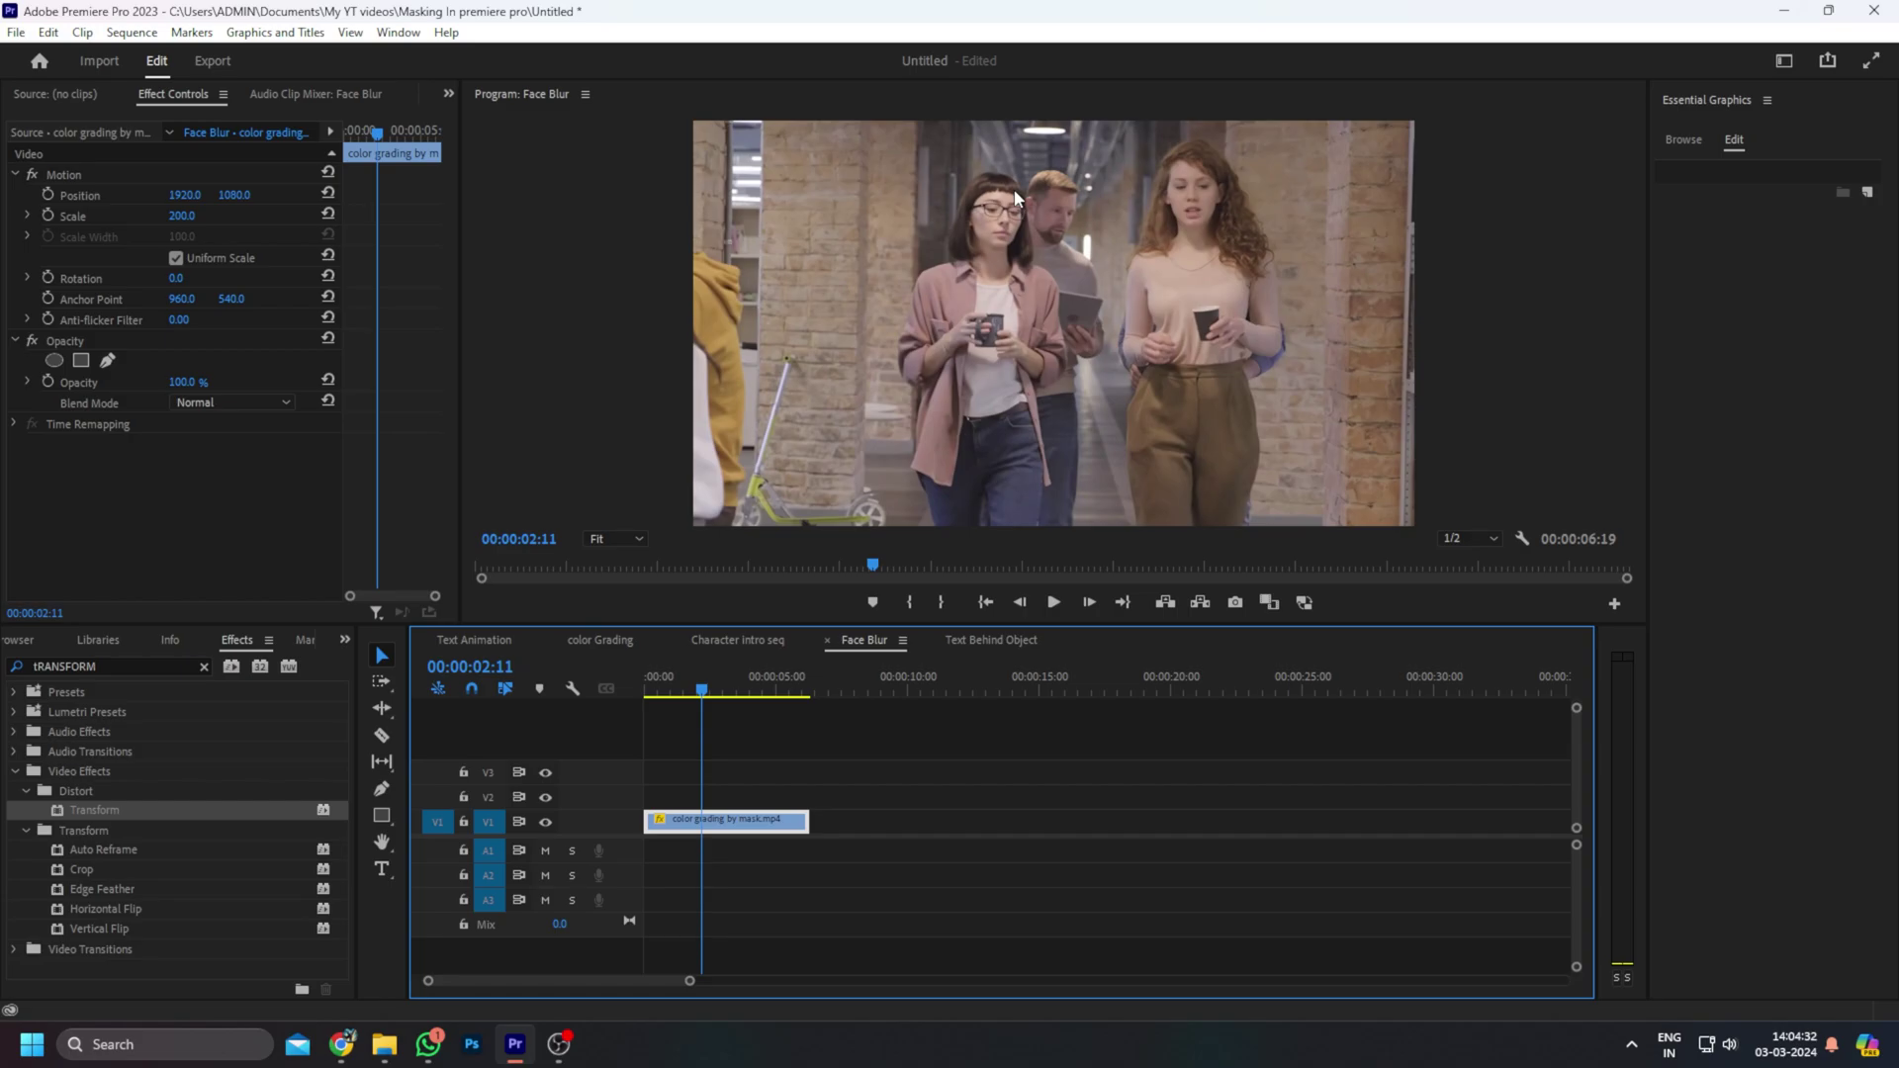
click(962, 211)
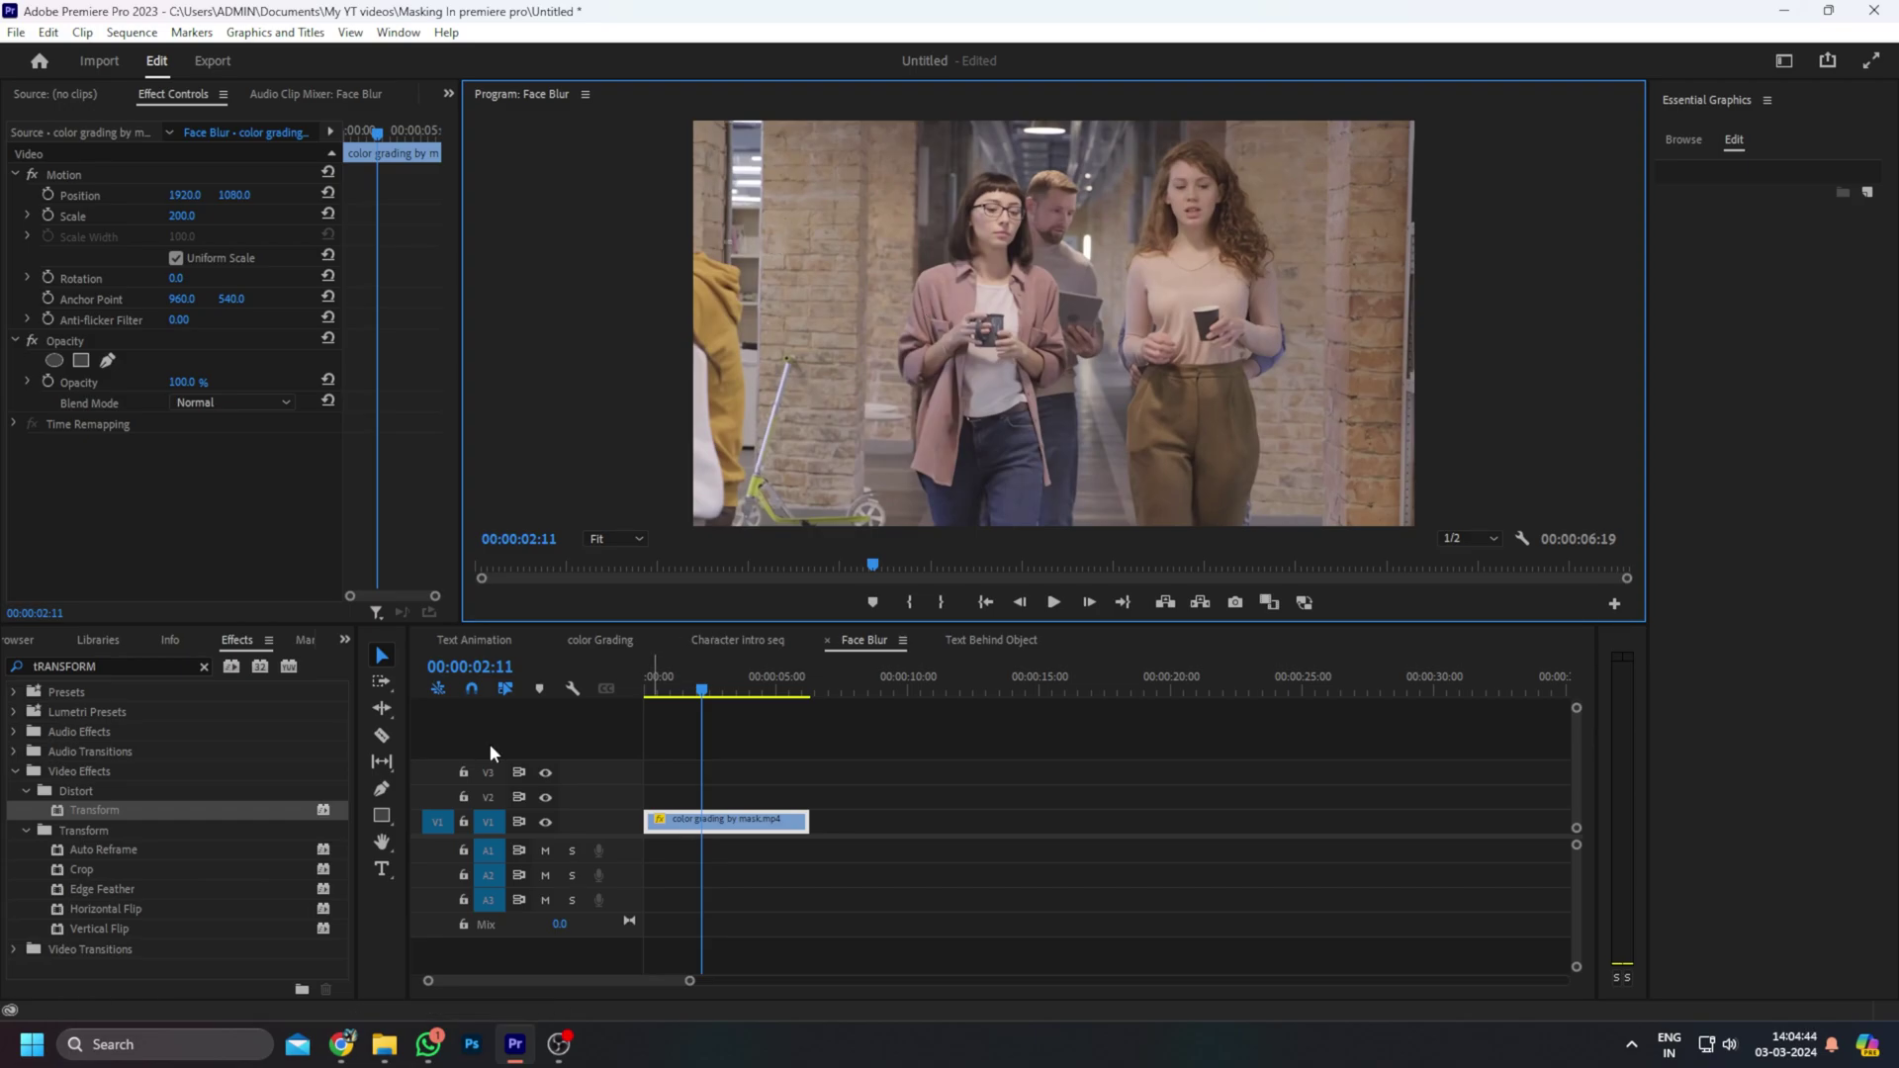
click(5, 669)
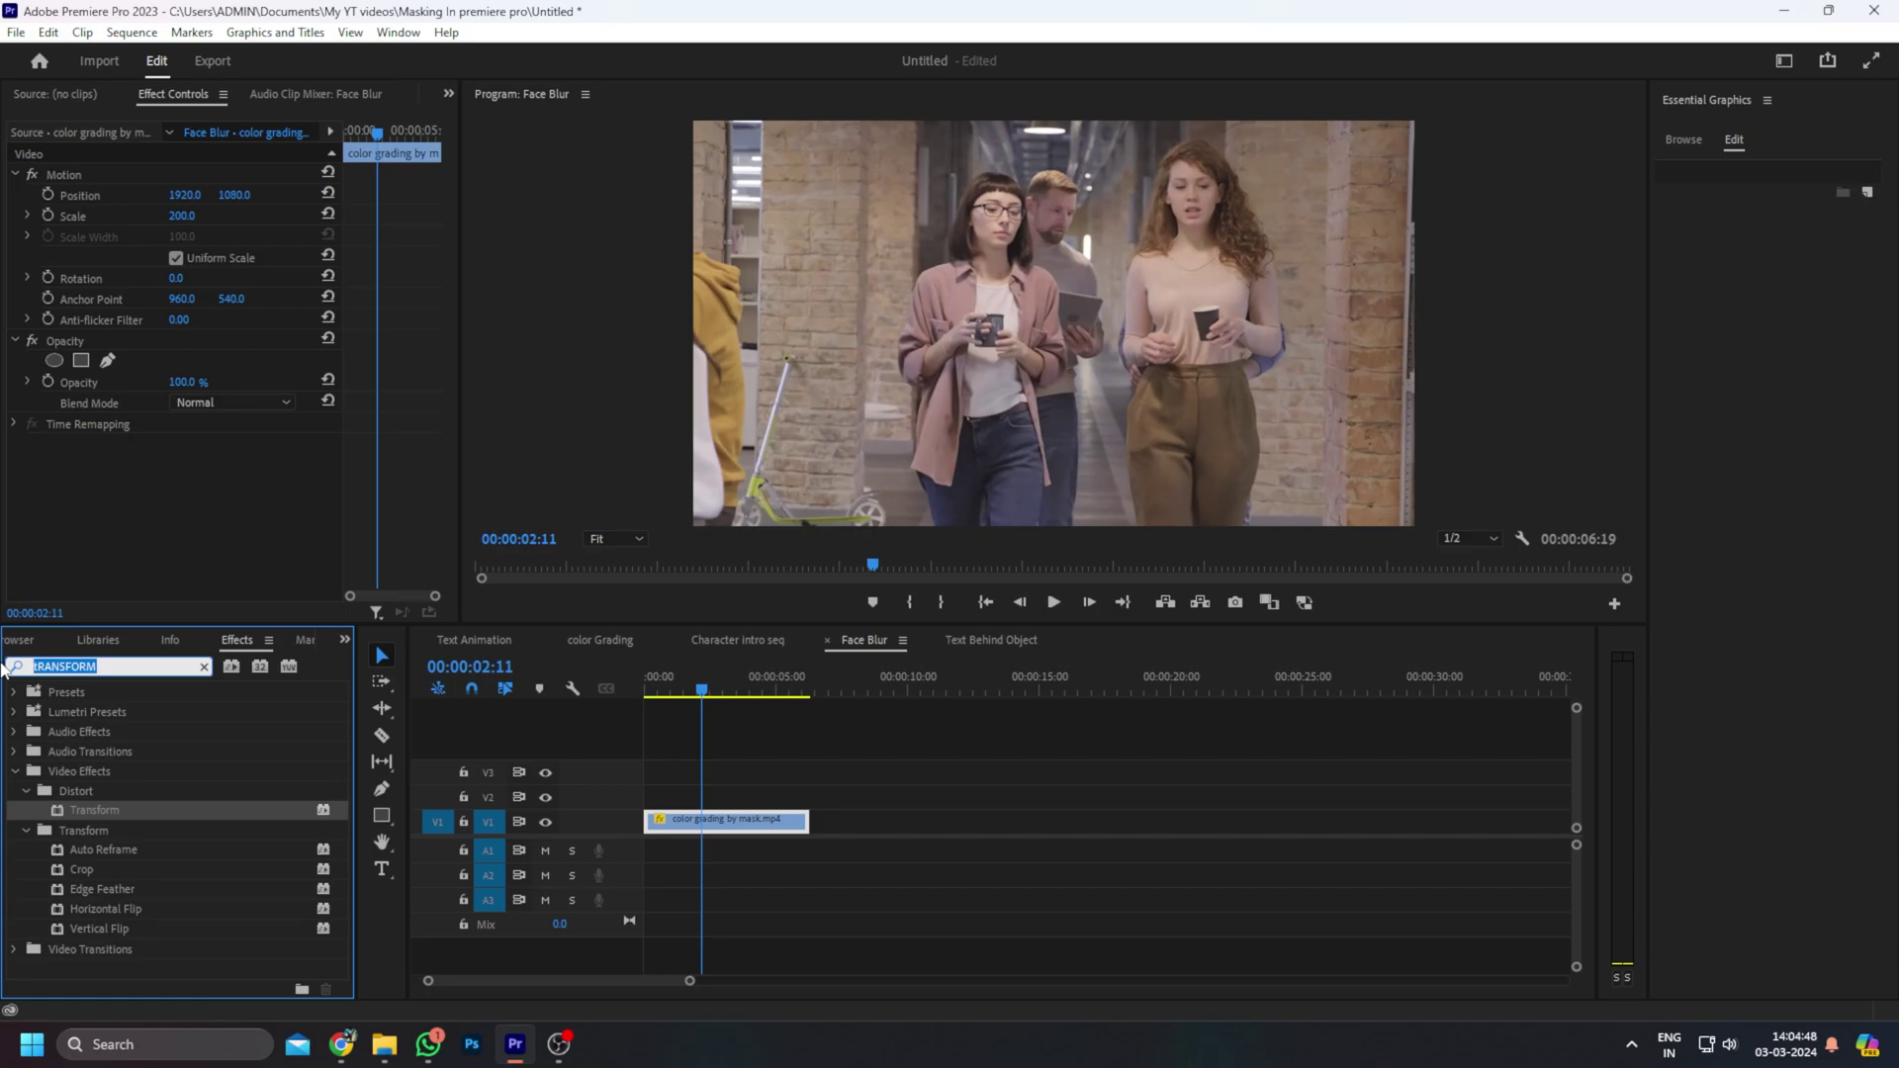
text(GAUSS)
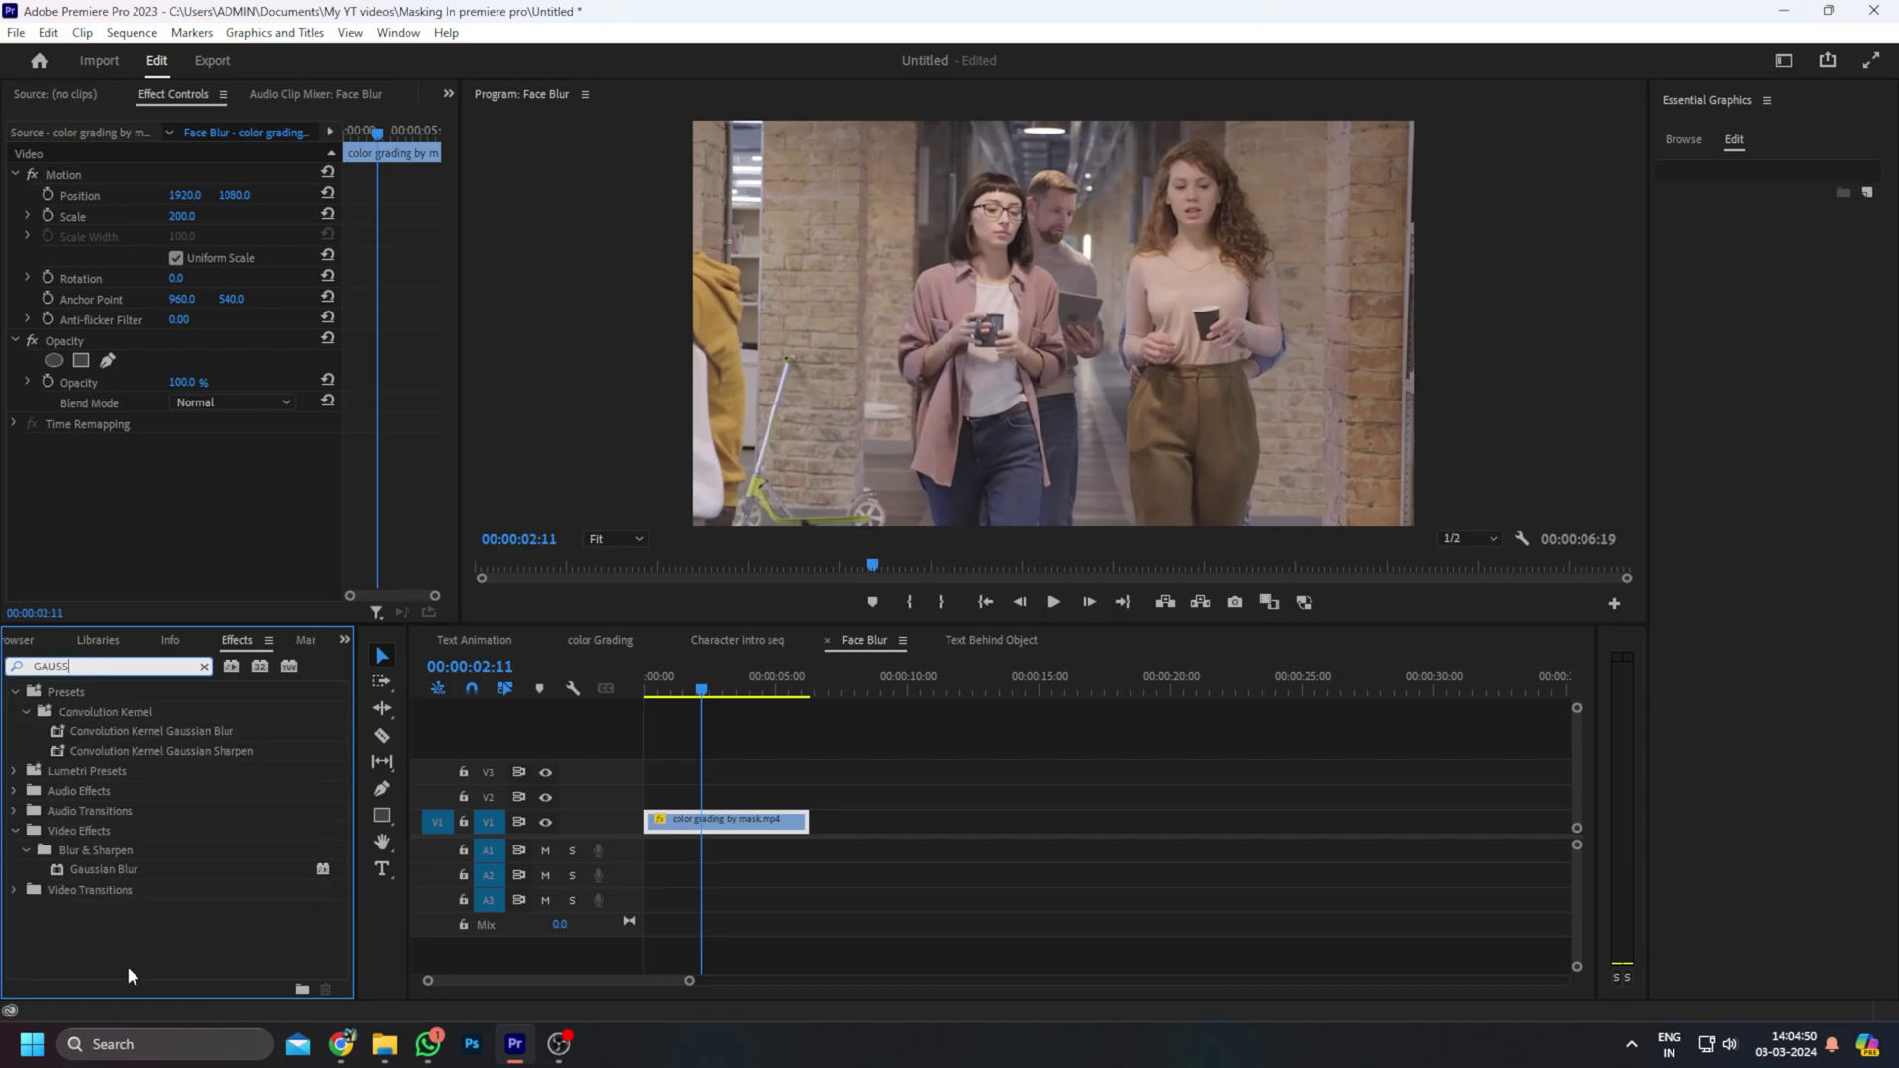
drag(127, 869, 712, 820)
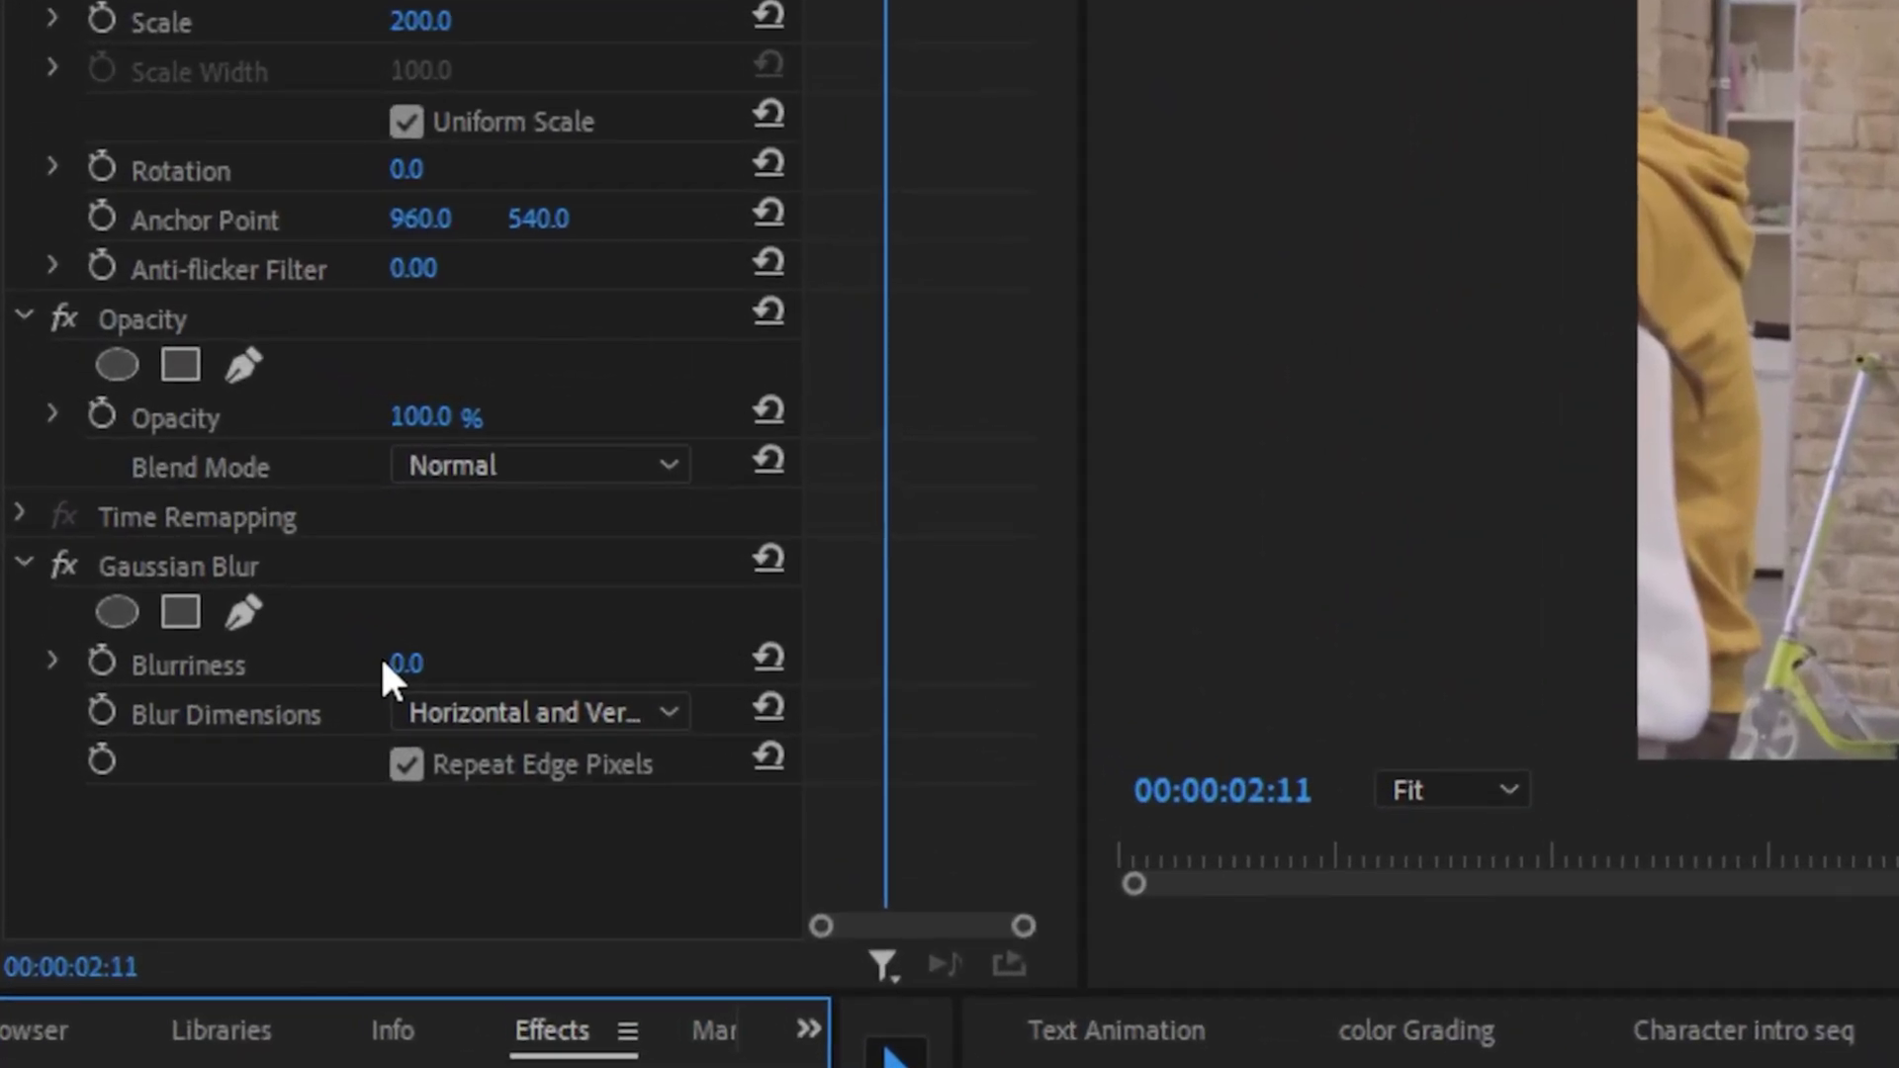
drag(401, 663, 455, 665)
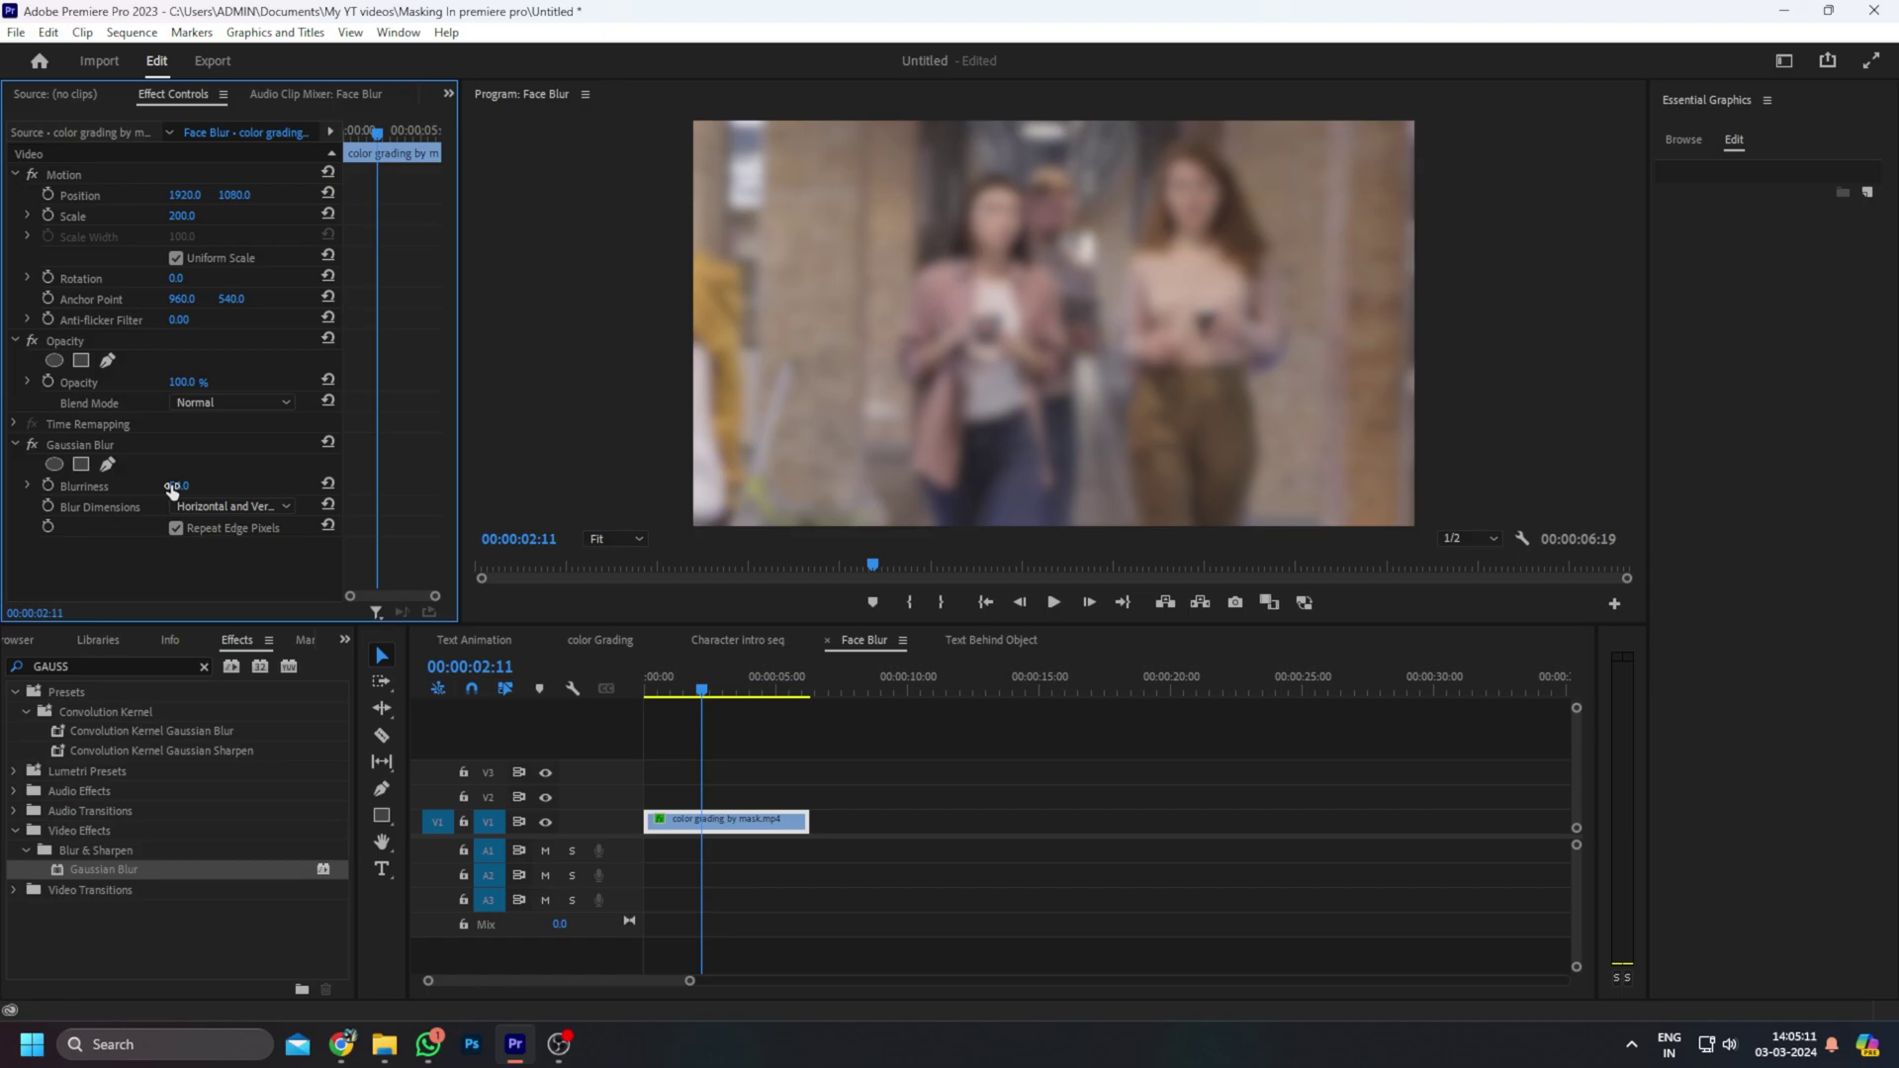
click(178, 487)
Set Blurriness to 20, fit the ellipse mask to the woman's head, and return to 00:00
key(Return)
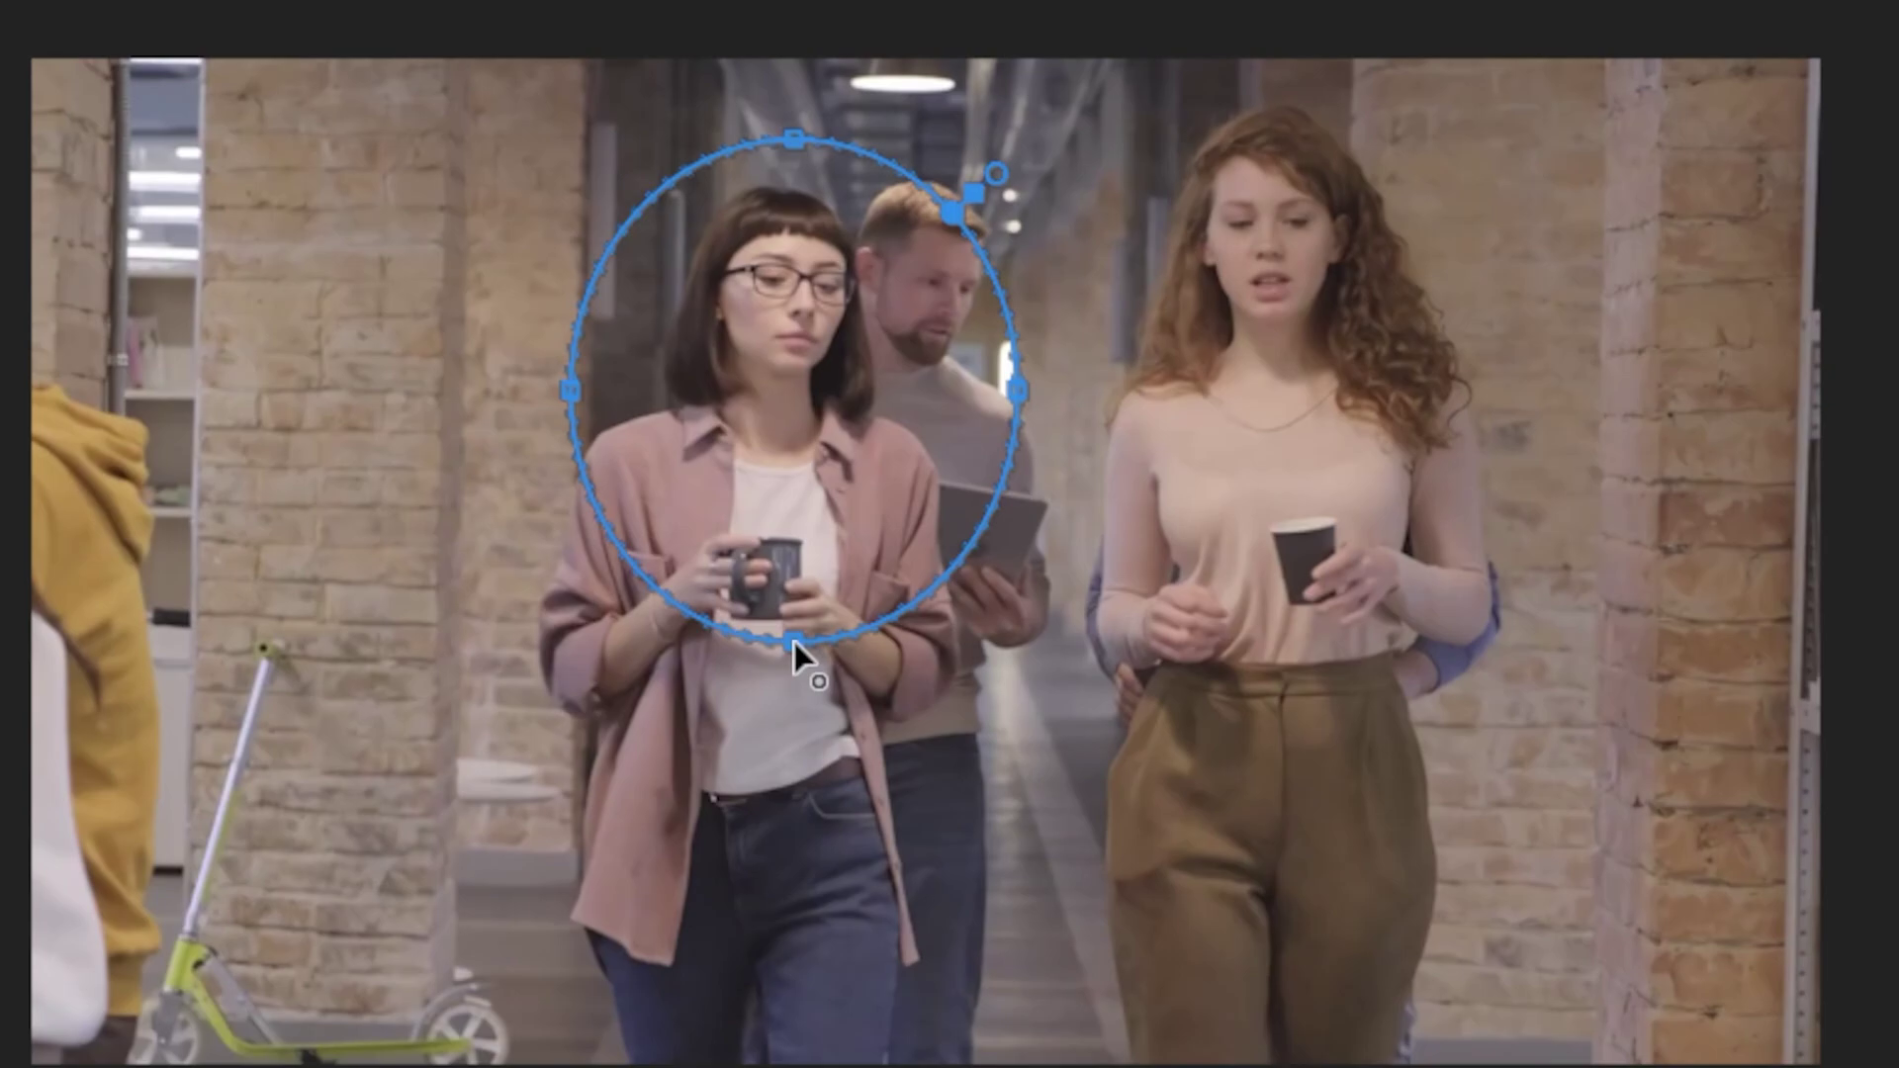
mouse_move(793, 641)
mouse_down()
mouse_move(809, 450)
mouse_move(782, 413)
mouse_up()
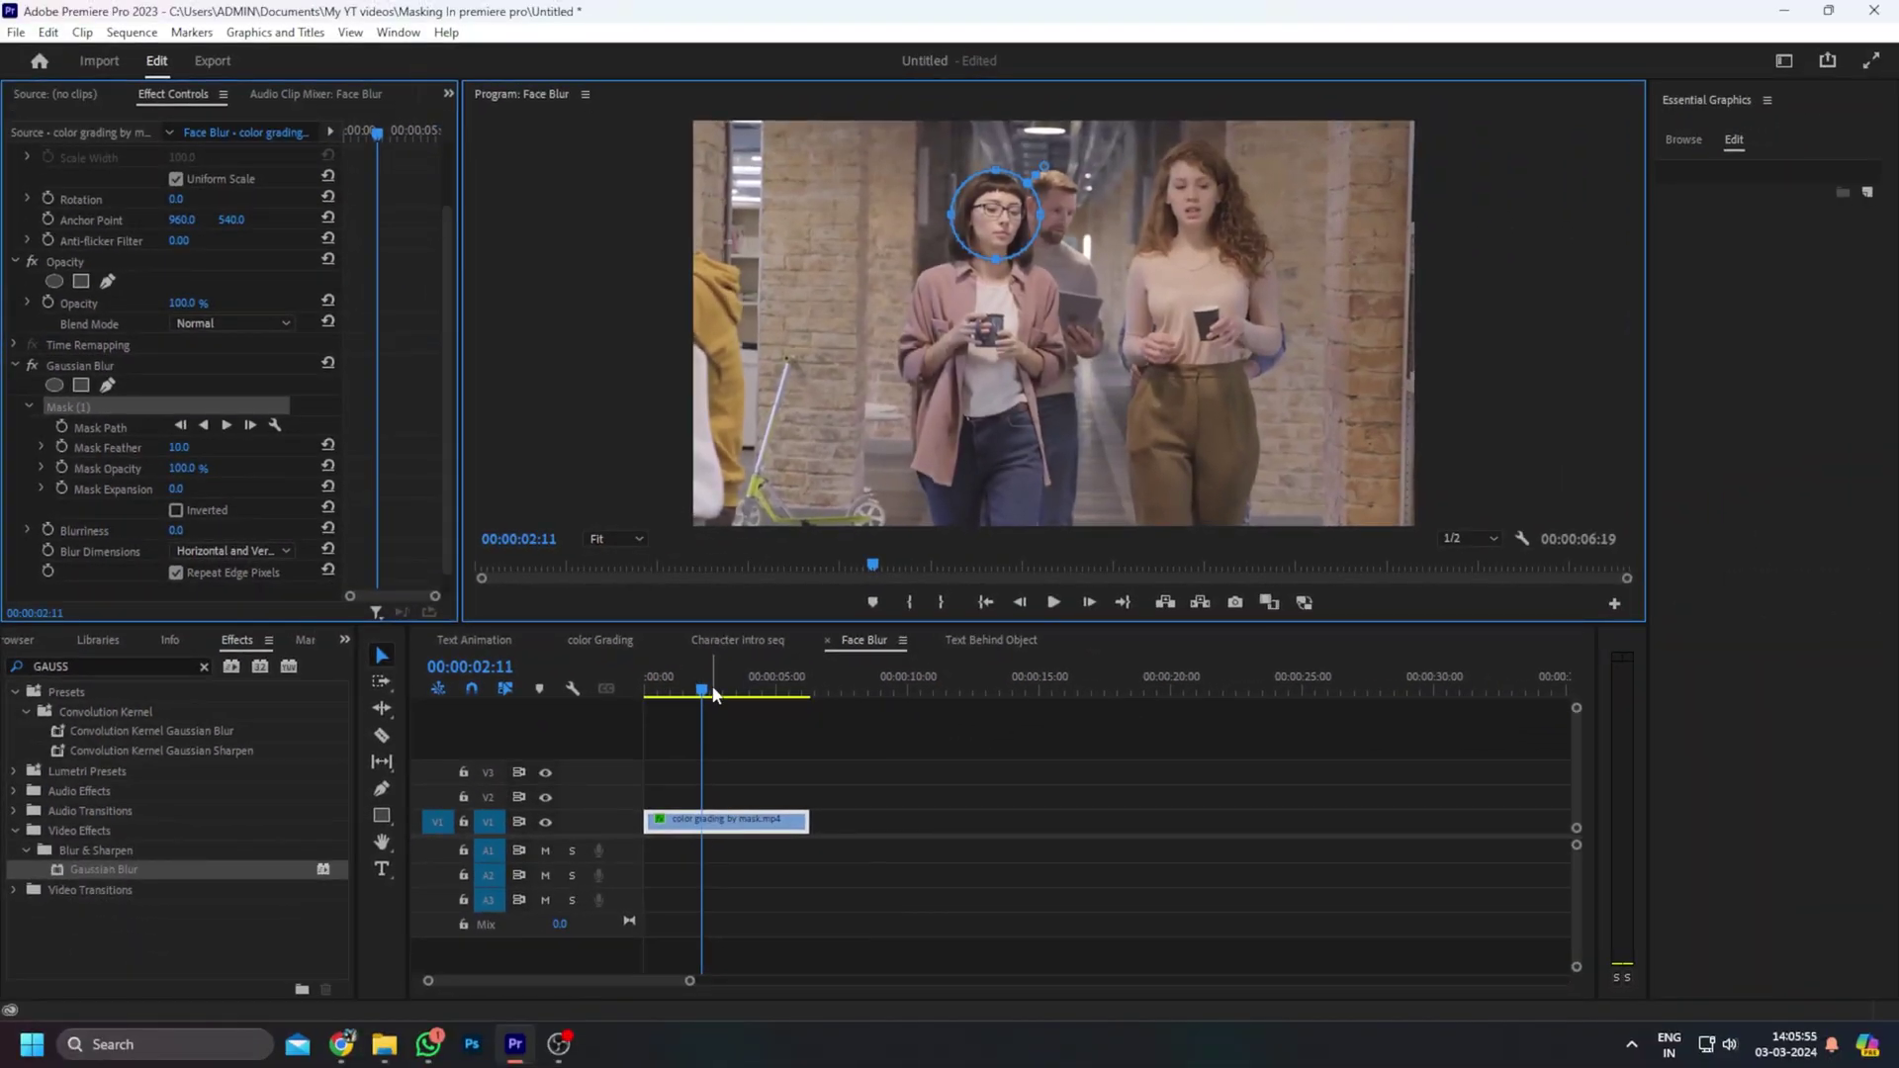
click(276, 427)
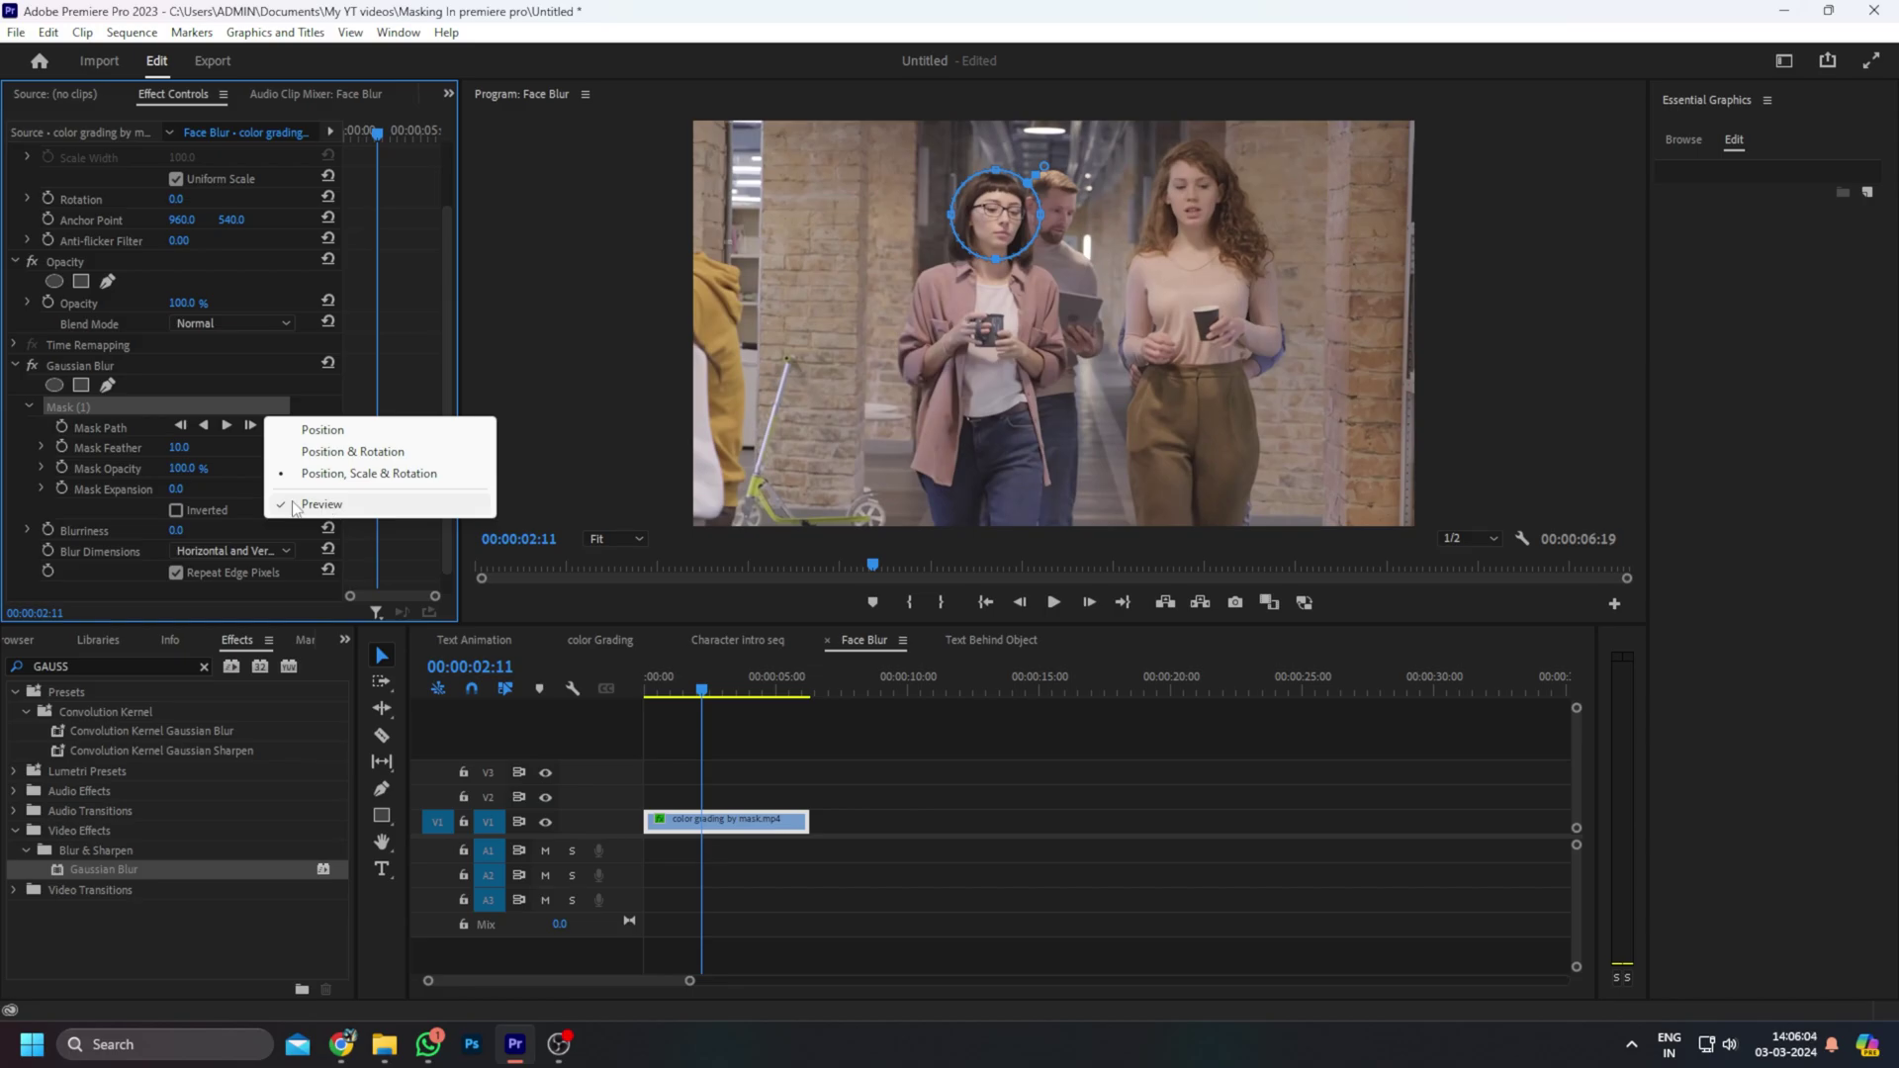
click(295, 506)
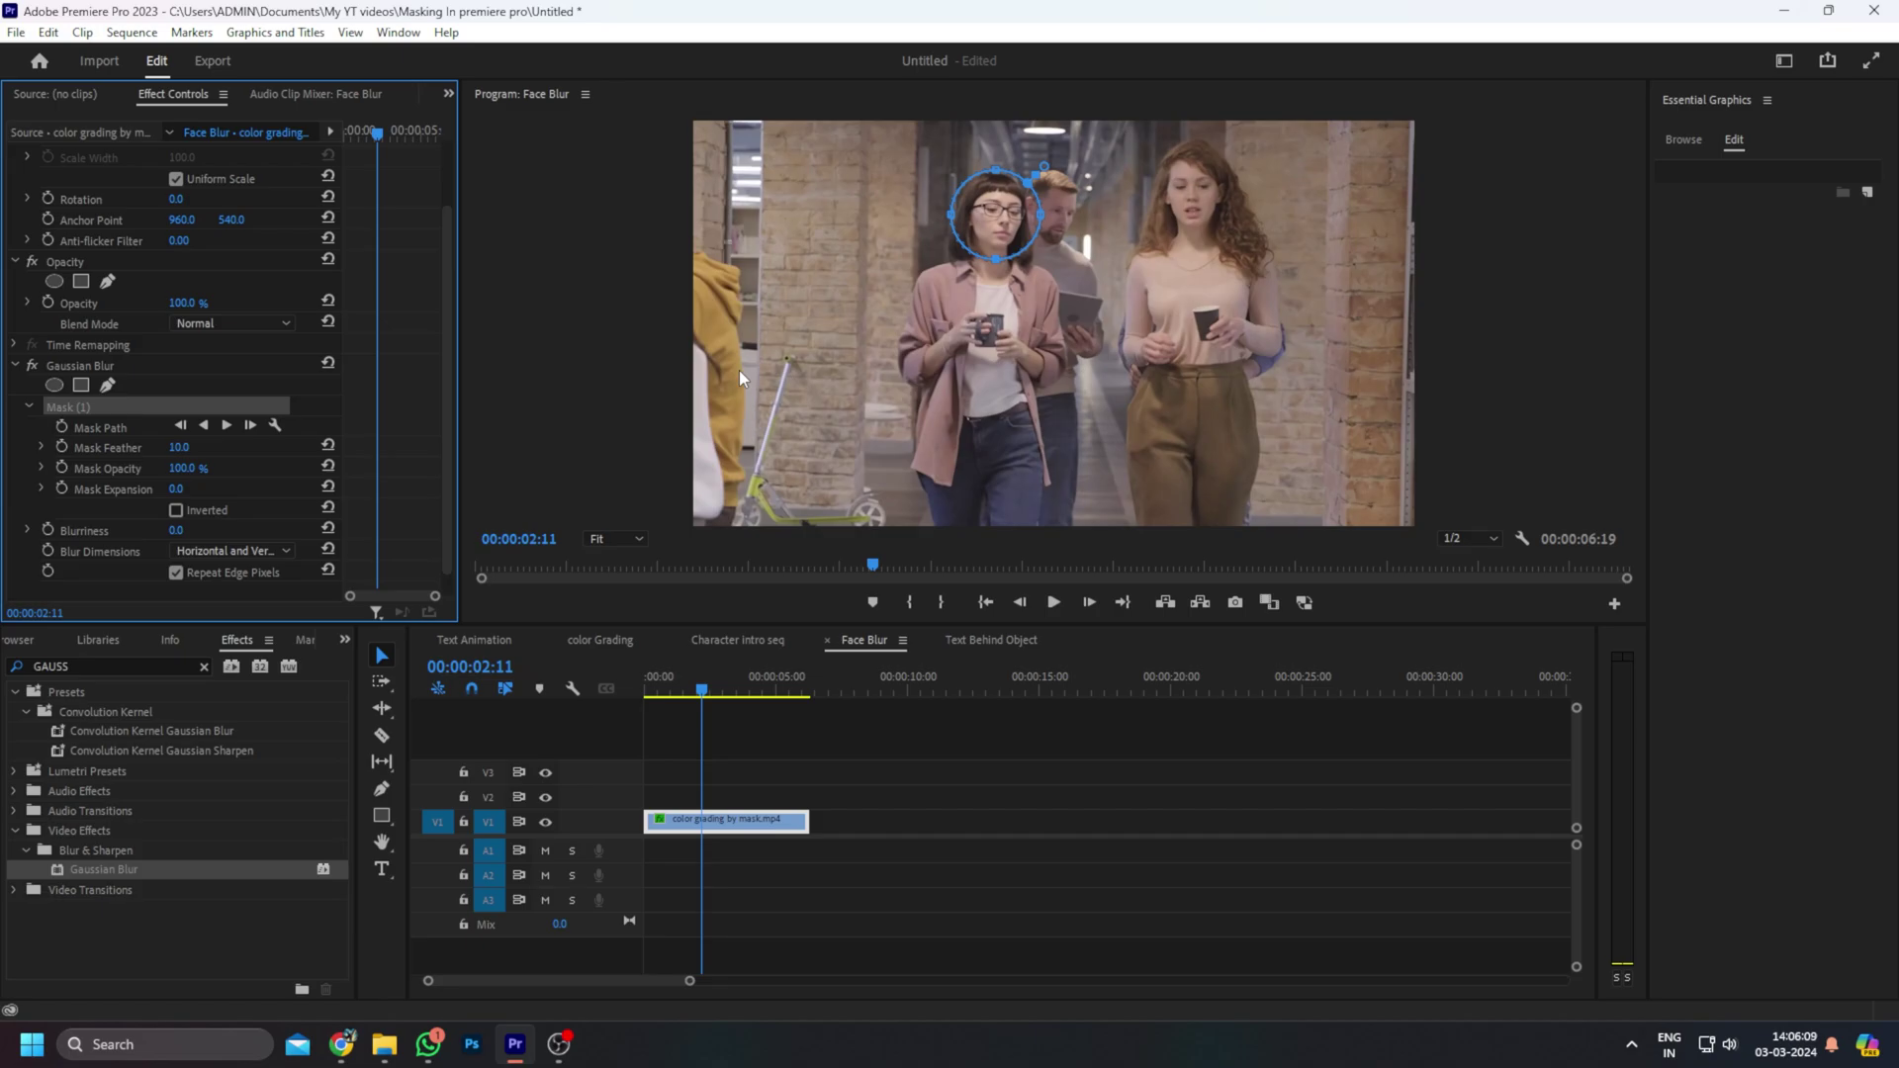
click(581, 680)
key(Home)
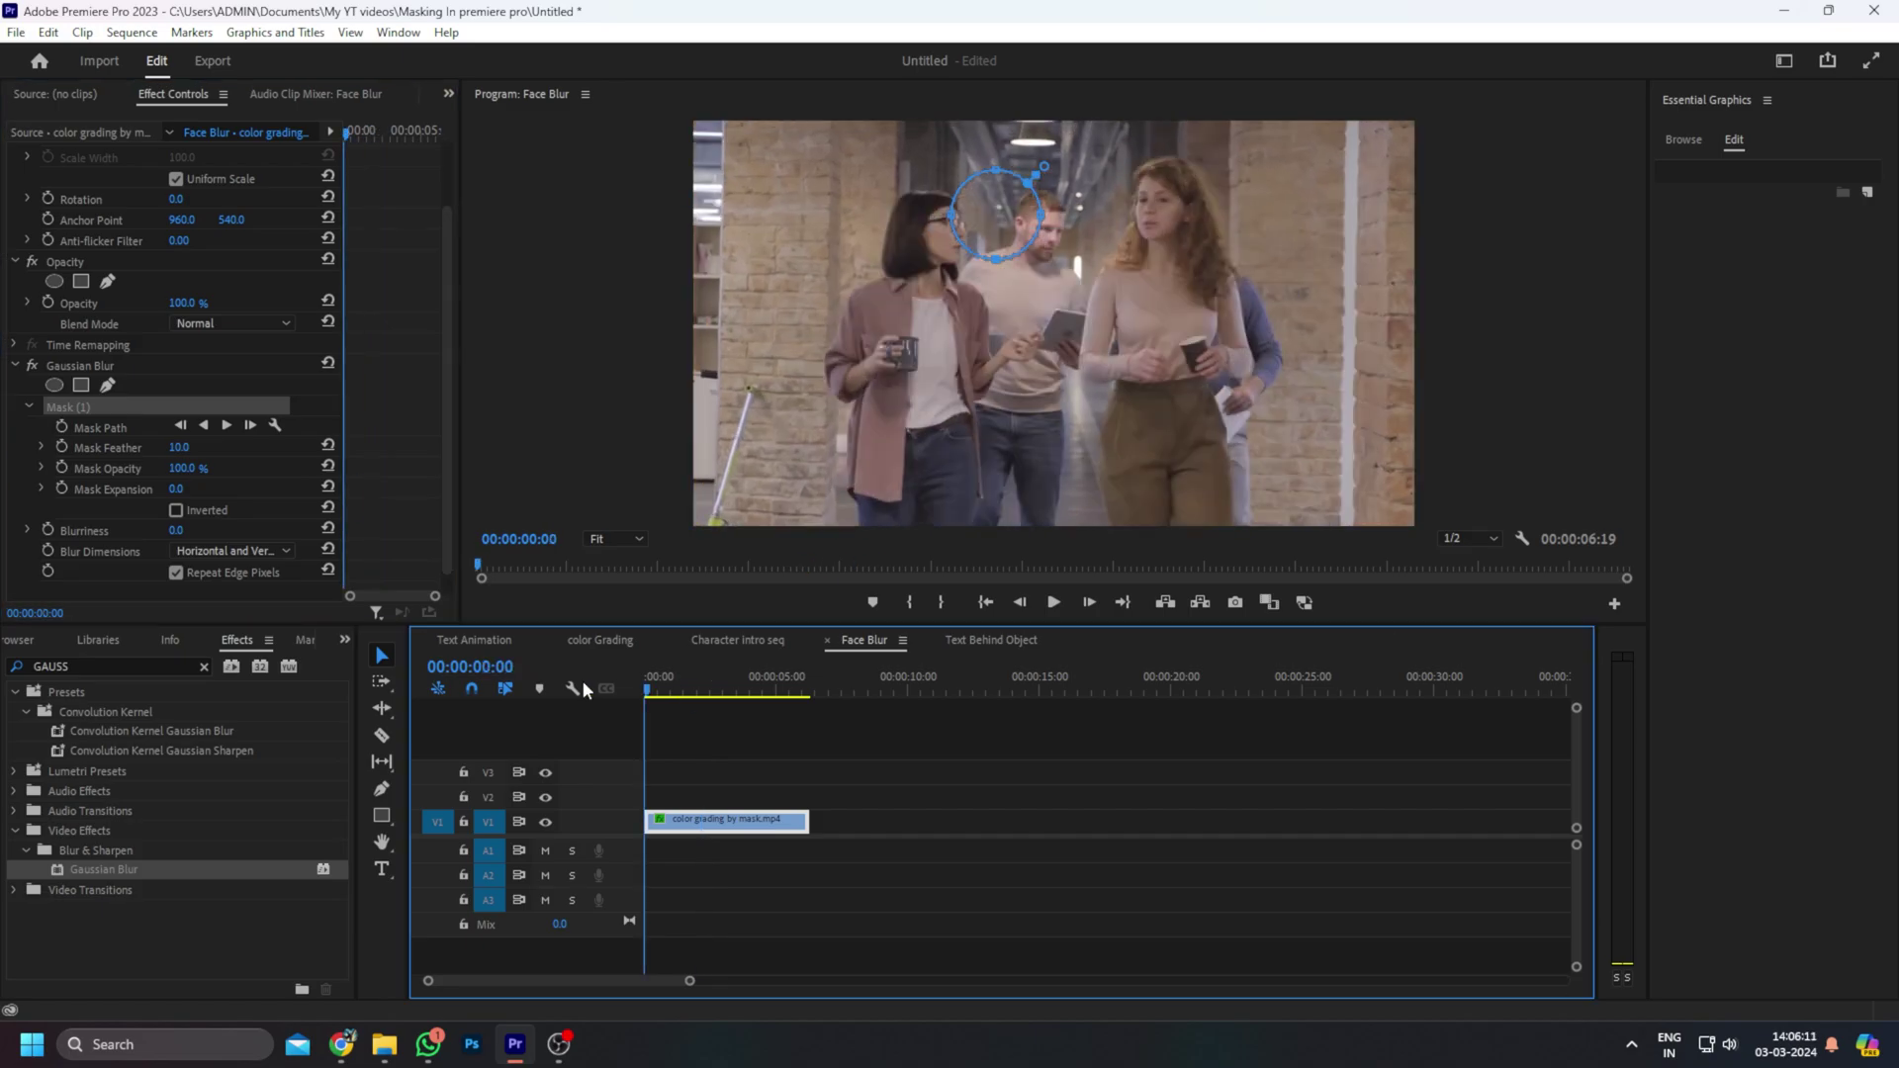
Place the ellipse mask on the dark-haired woman's face and start tracking it forward
drag(985, 217, 918, 238)
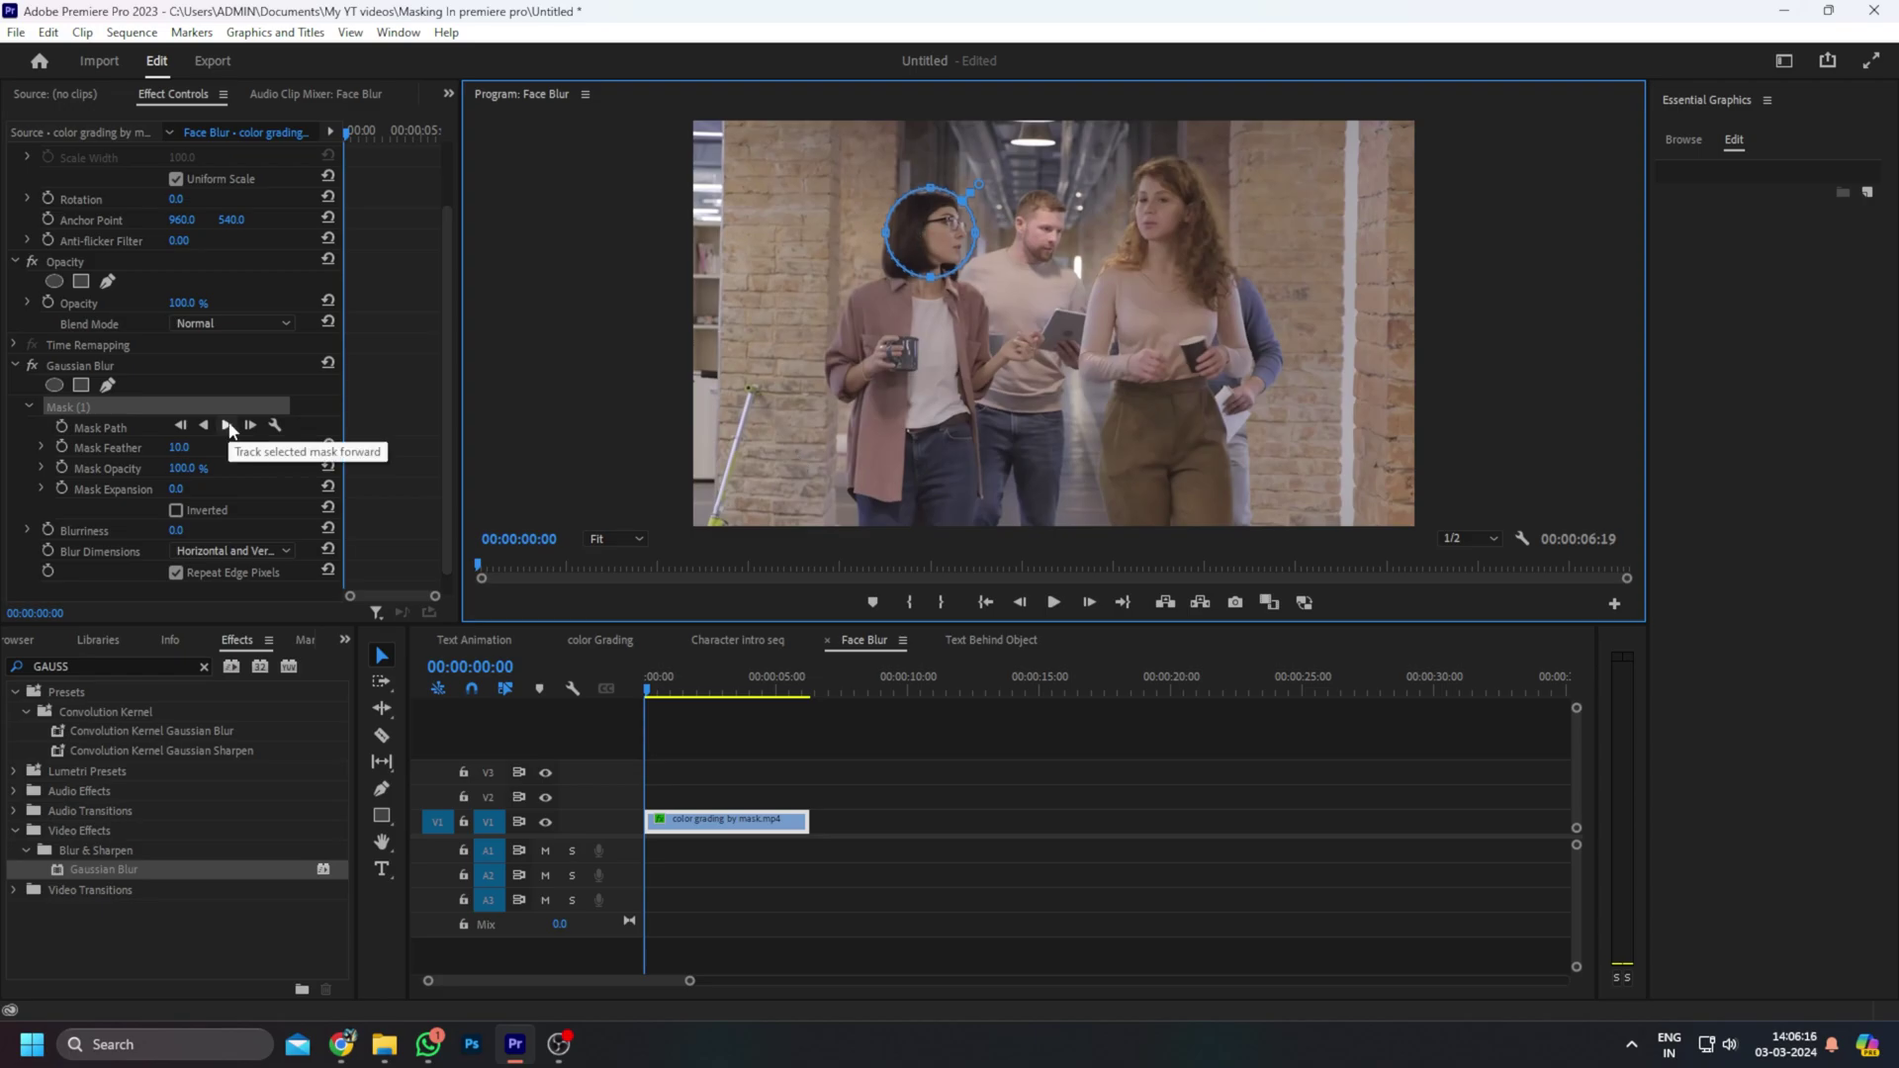
click(275, 426)
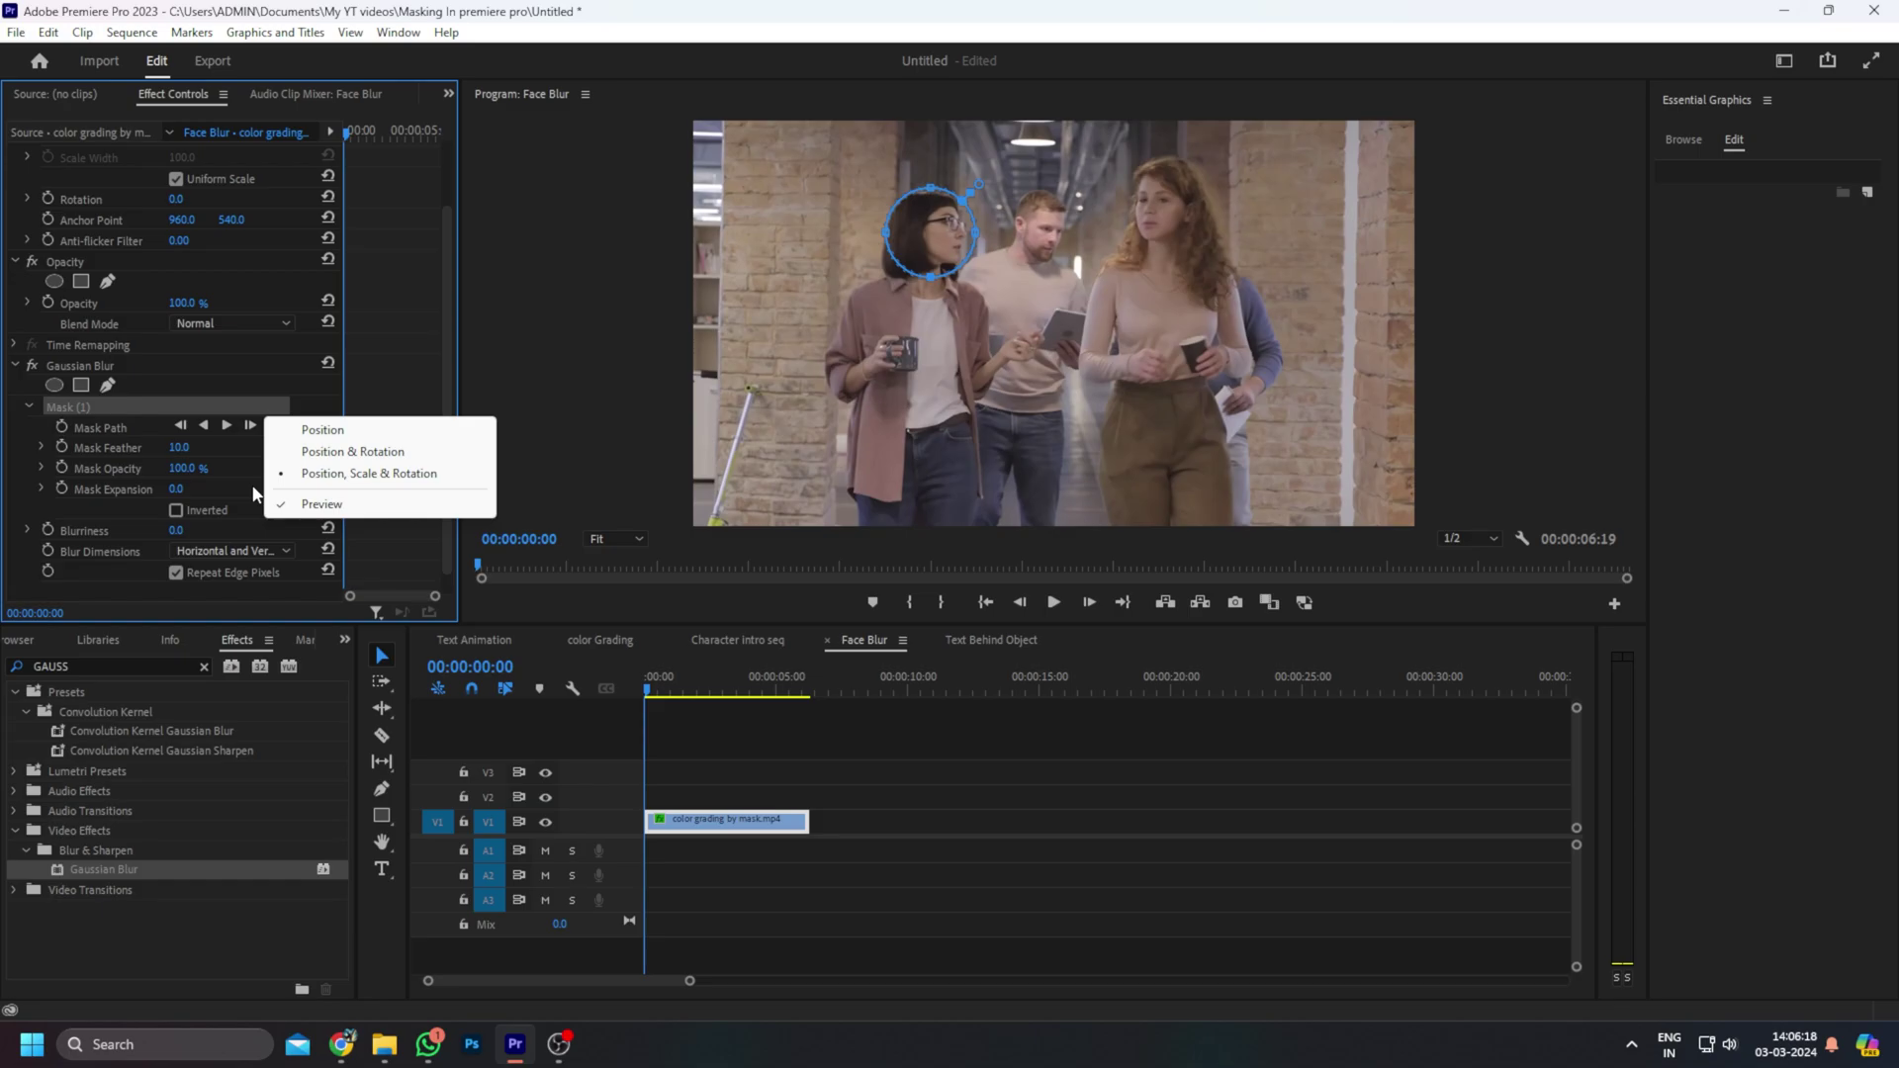
click(254, 495)
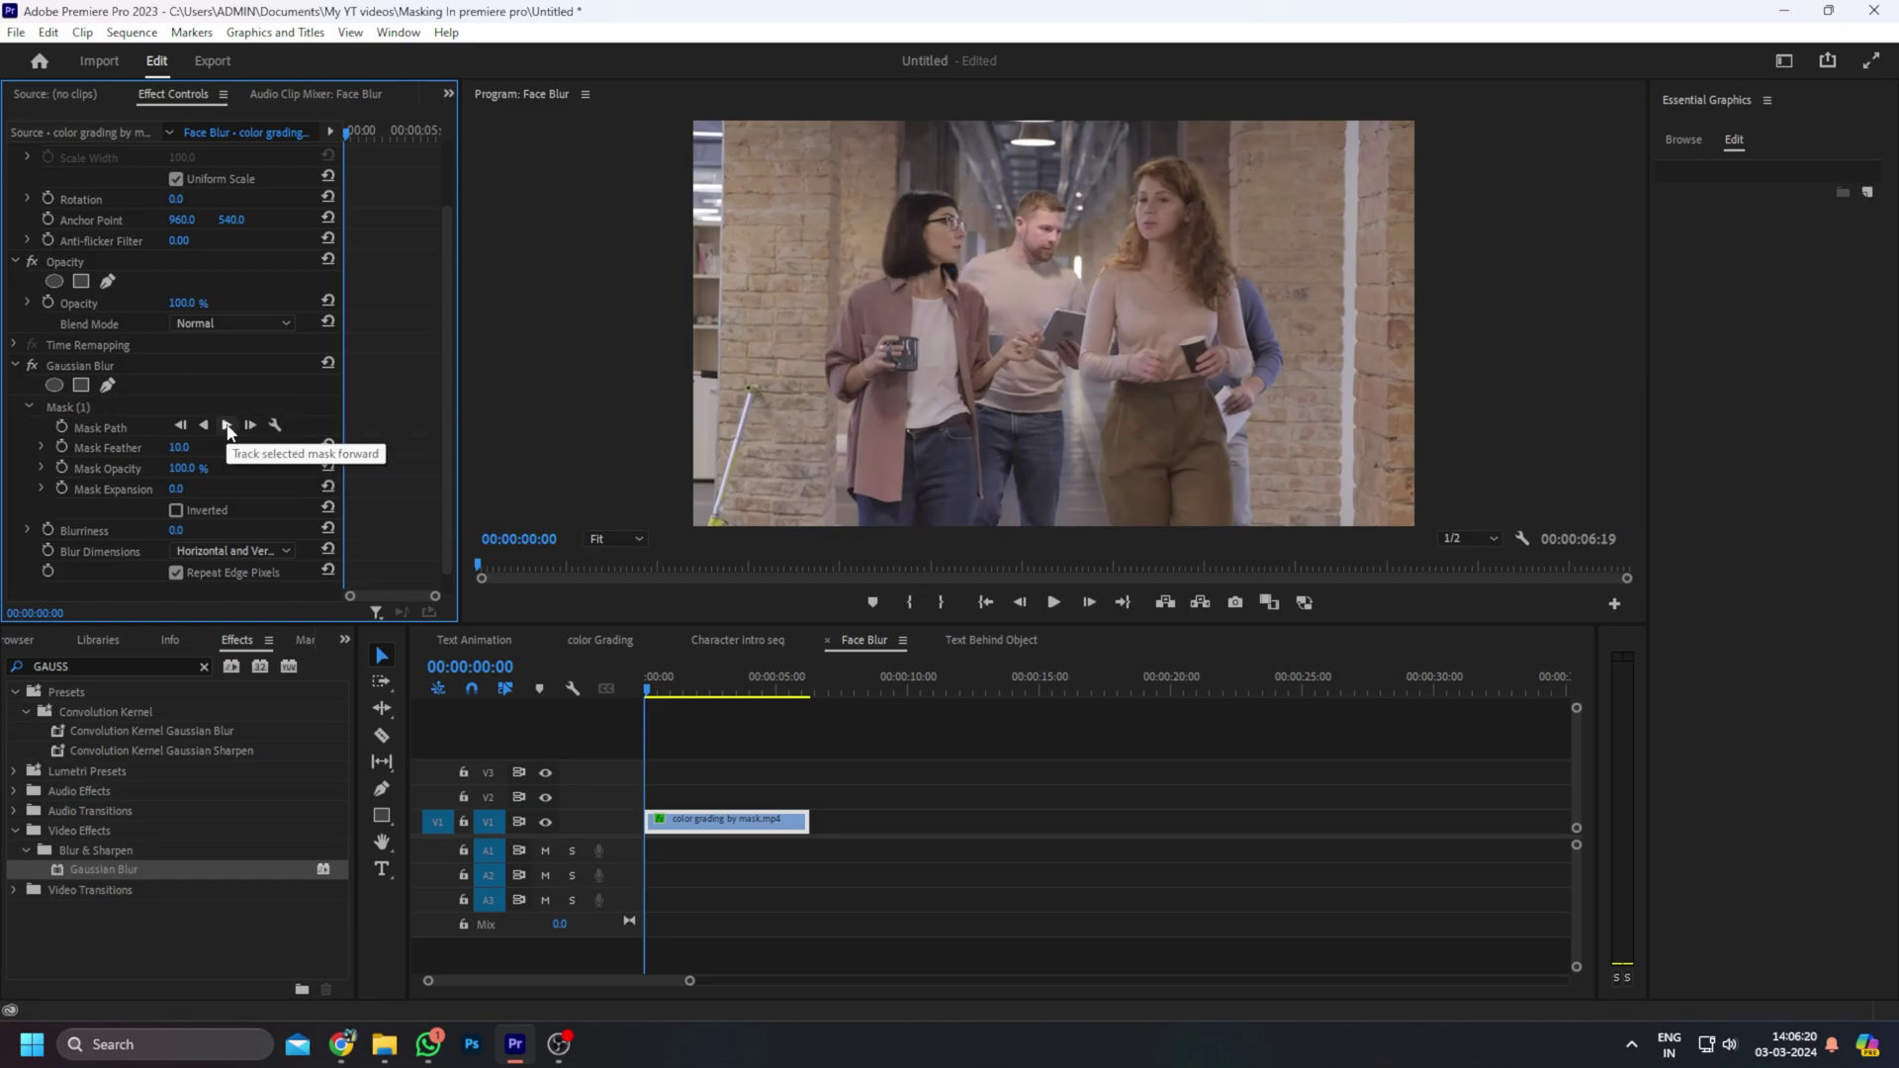
click(229, 425)
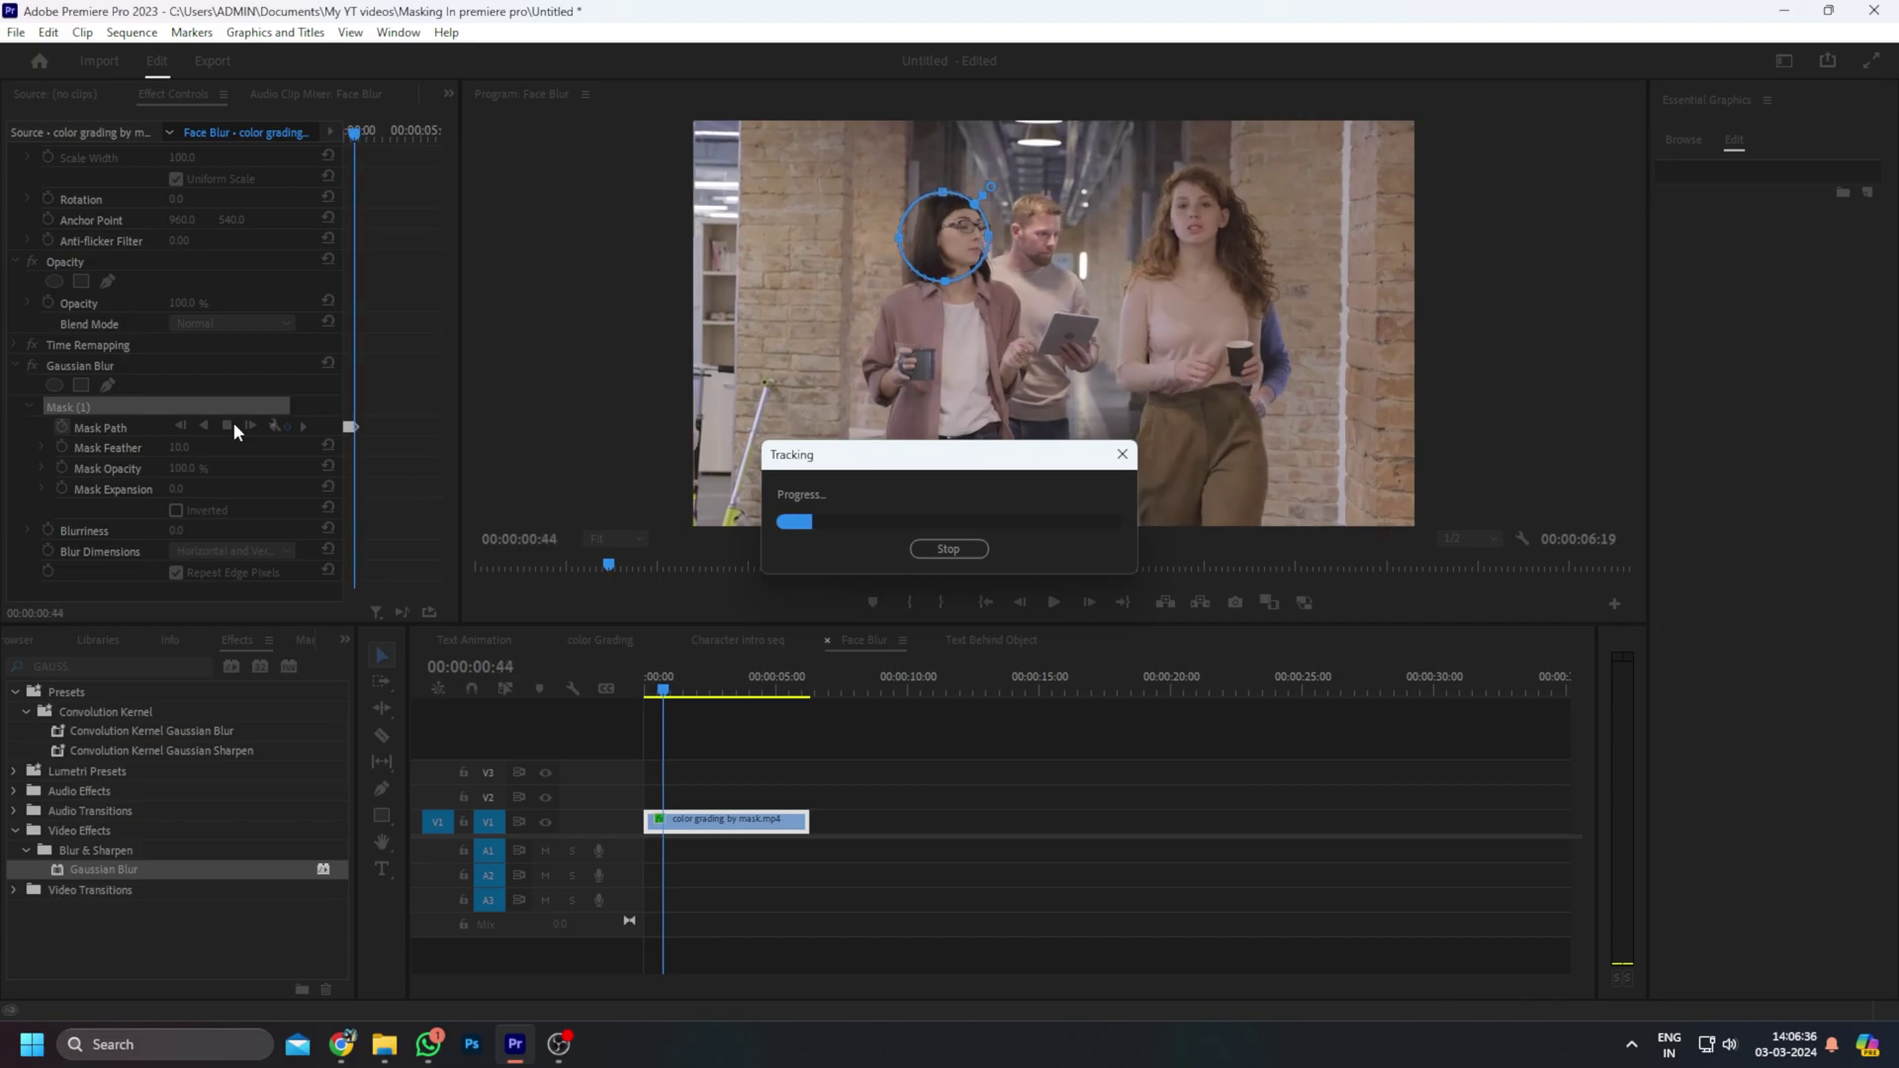
Re-centre the drifting mask on her face and track it forward to the clip end
click(930, 414)
drag(954, 231, 964, 233)
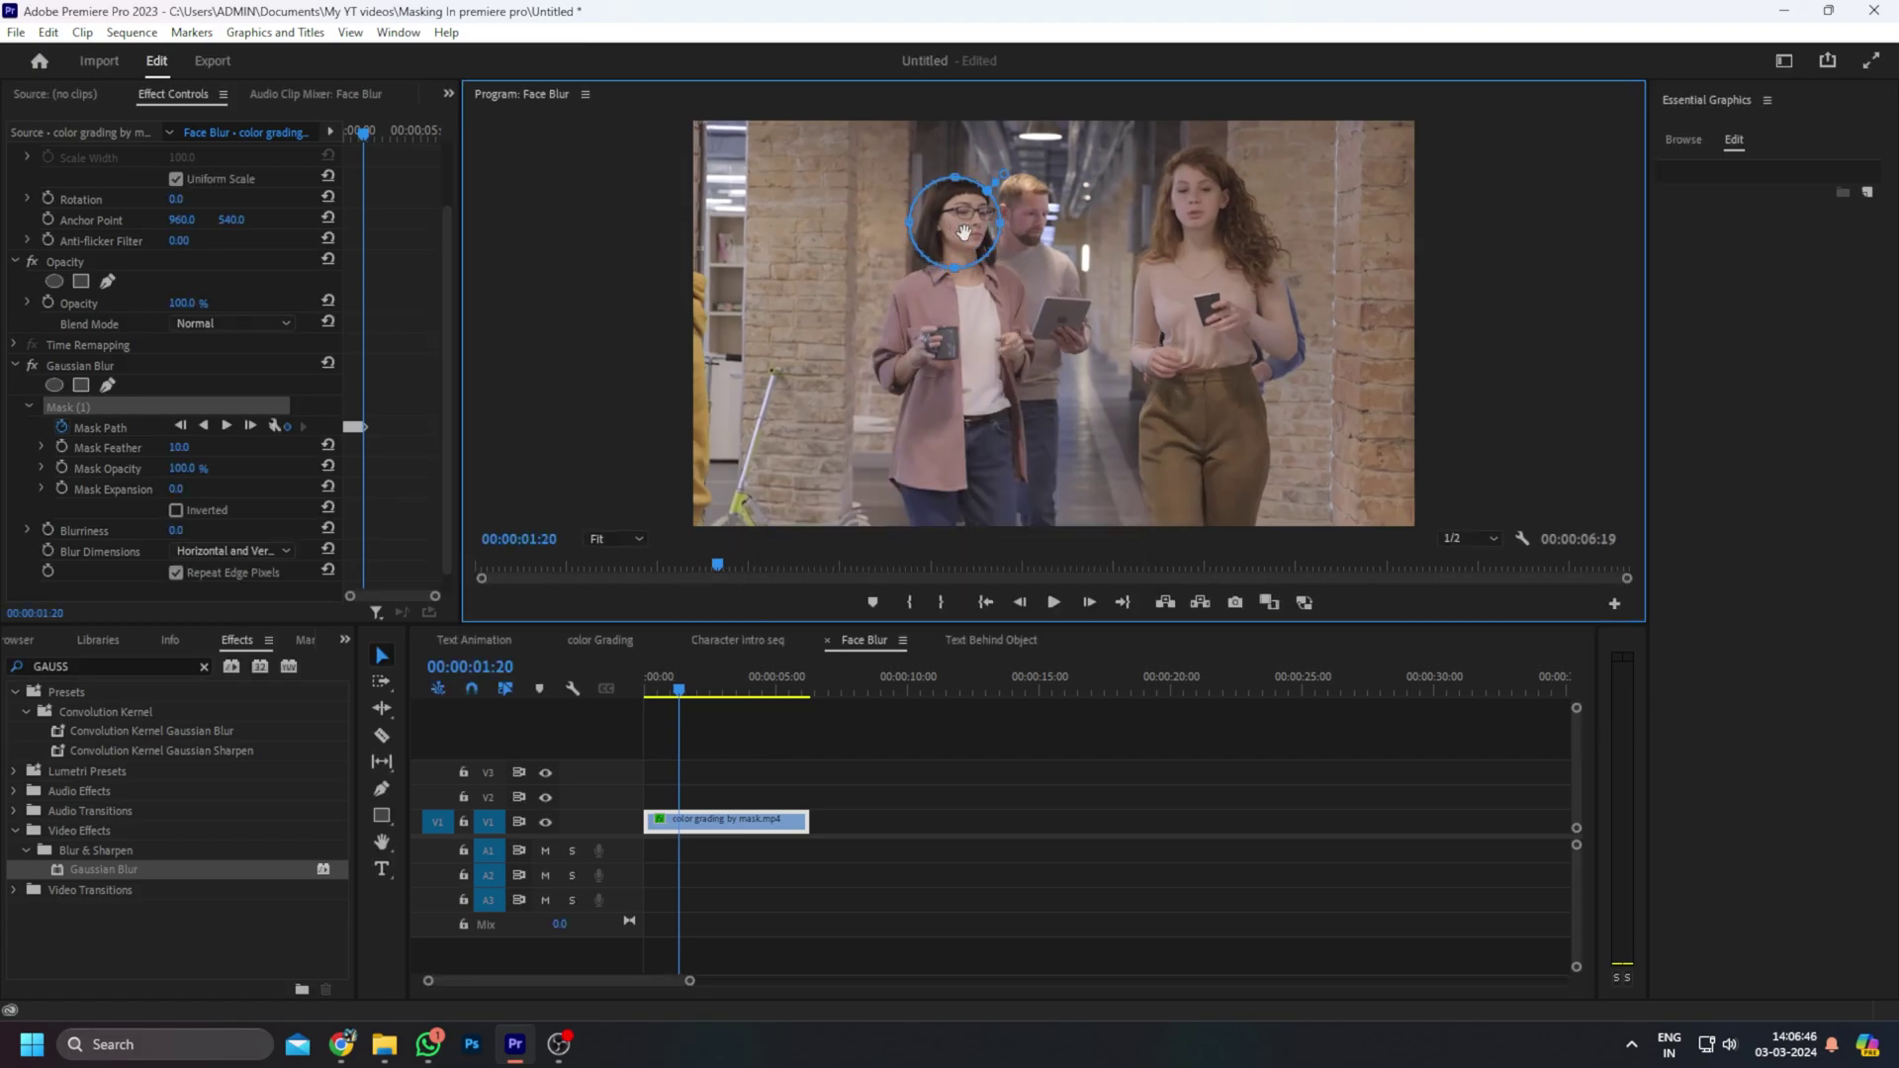
click(228, 426)
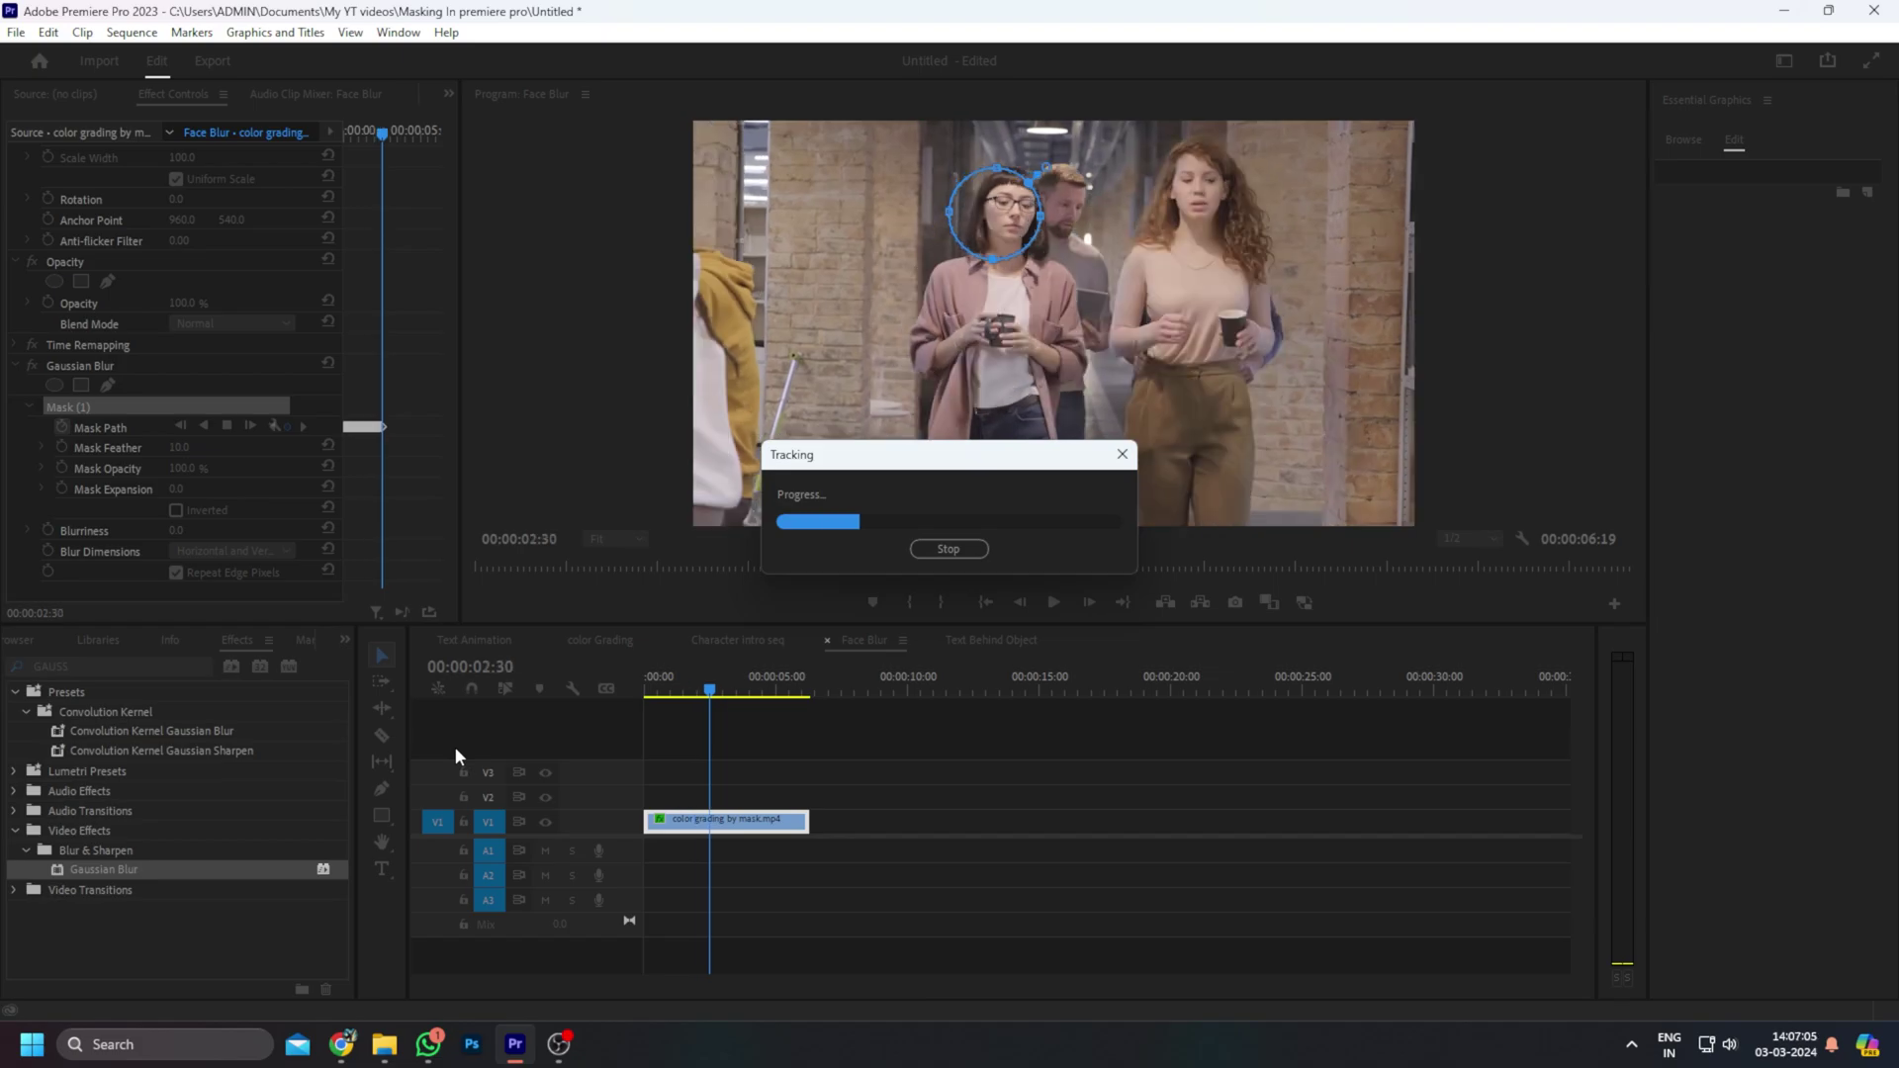
click(228, 427)
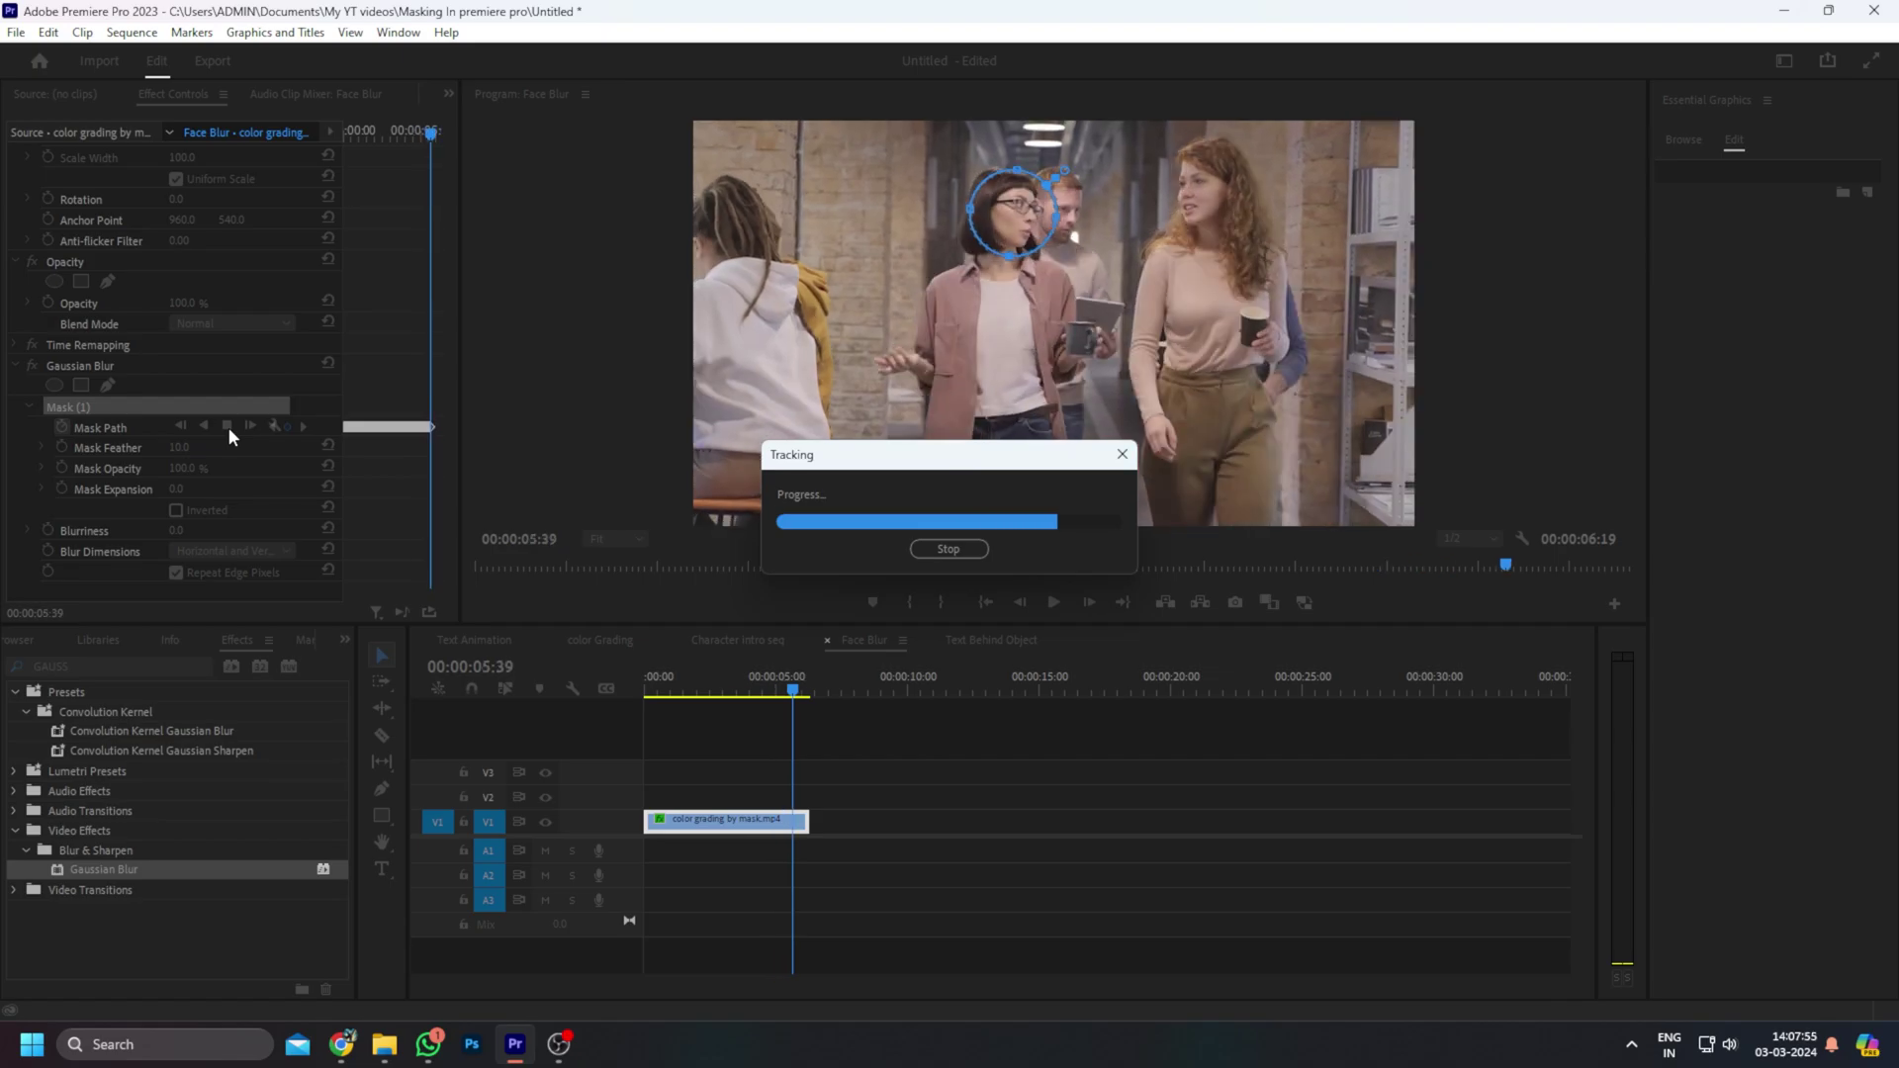
click(663, 687)
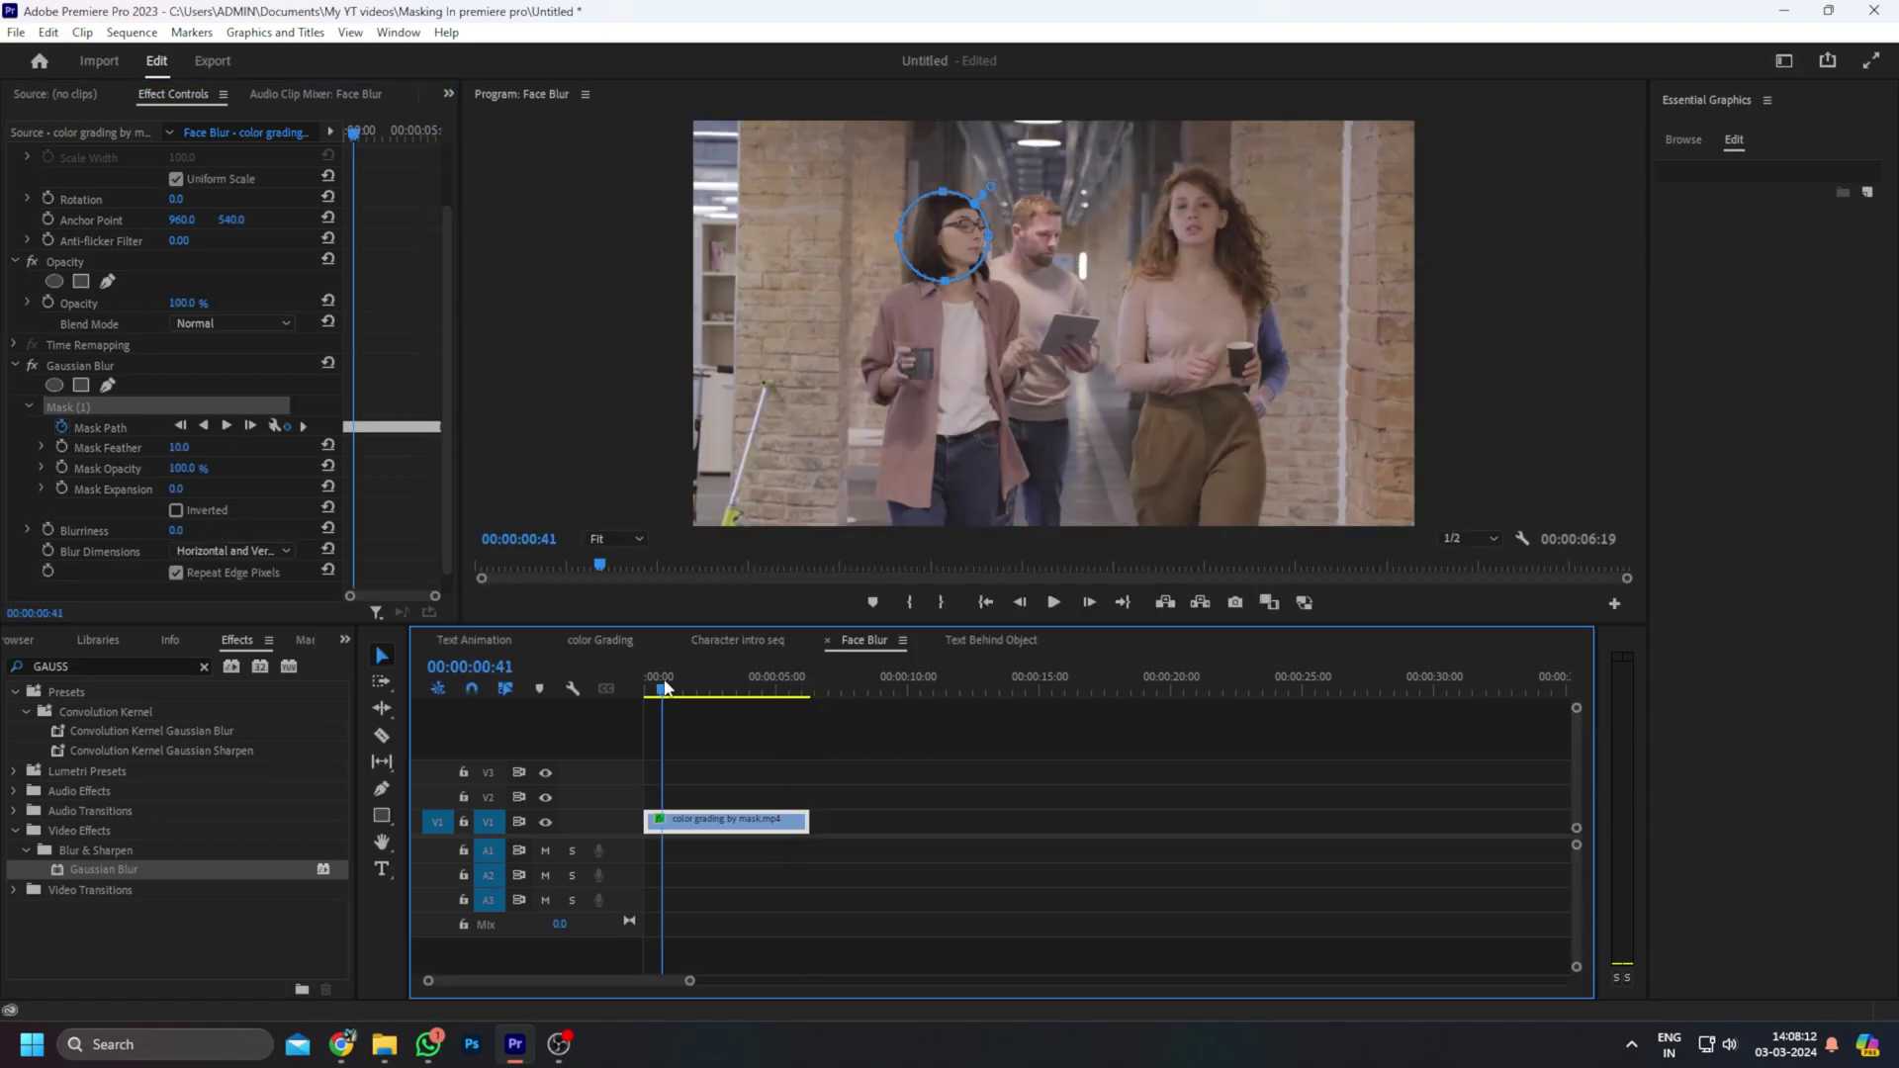
Widen the Effect Controls panel, raise the Gaussian Blur Blurriness, and return to the clip start
drag(665, 688, 736, 688)
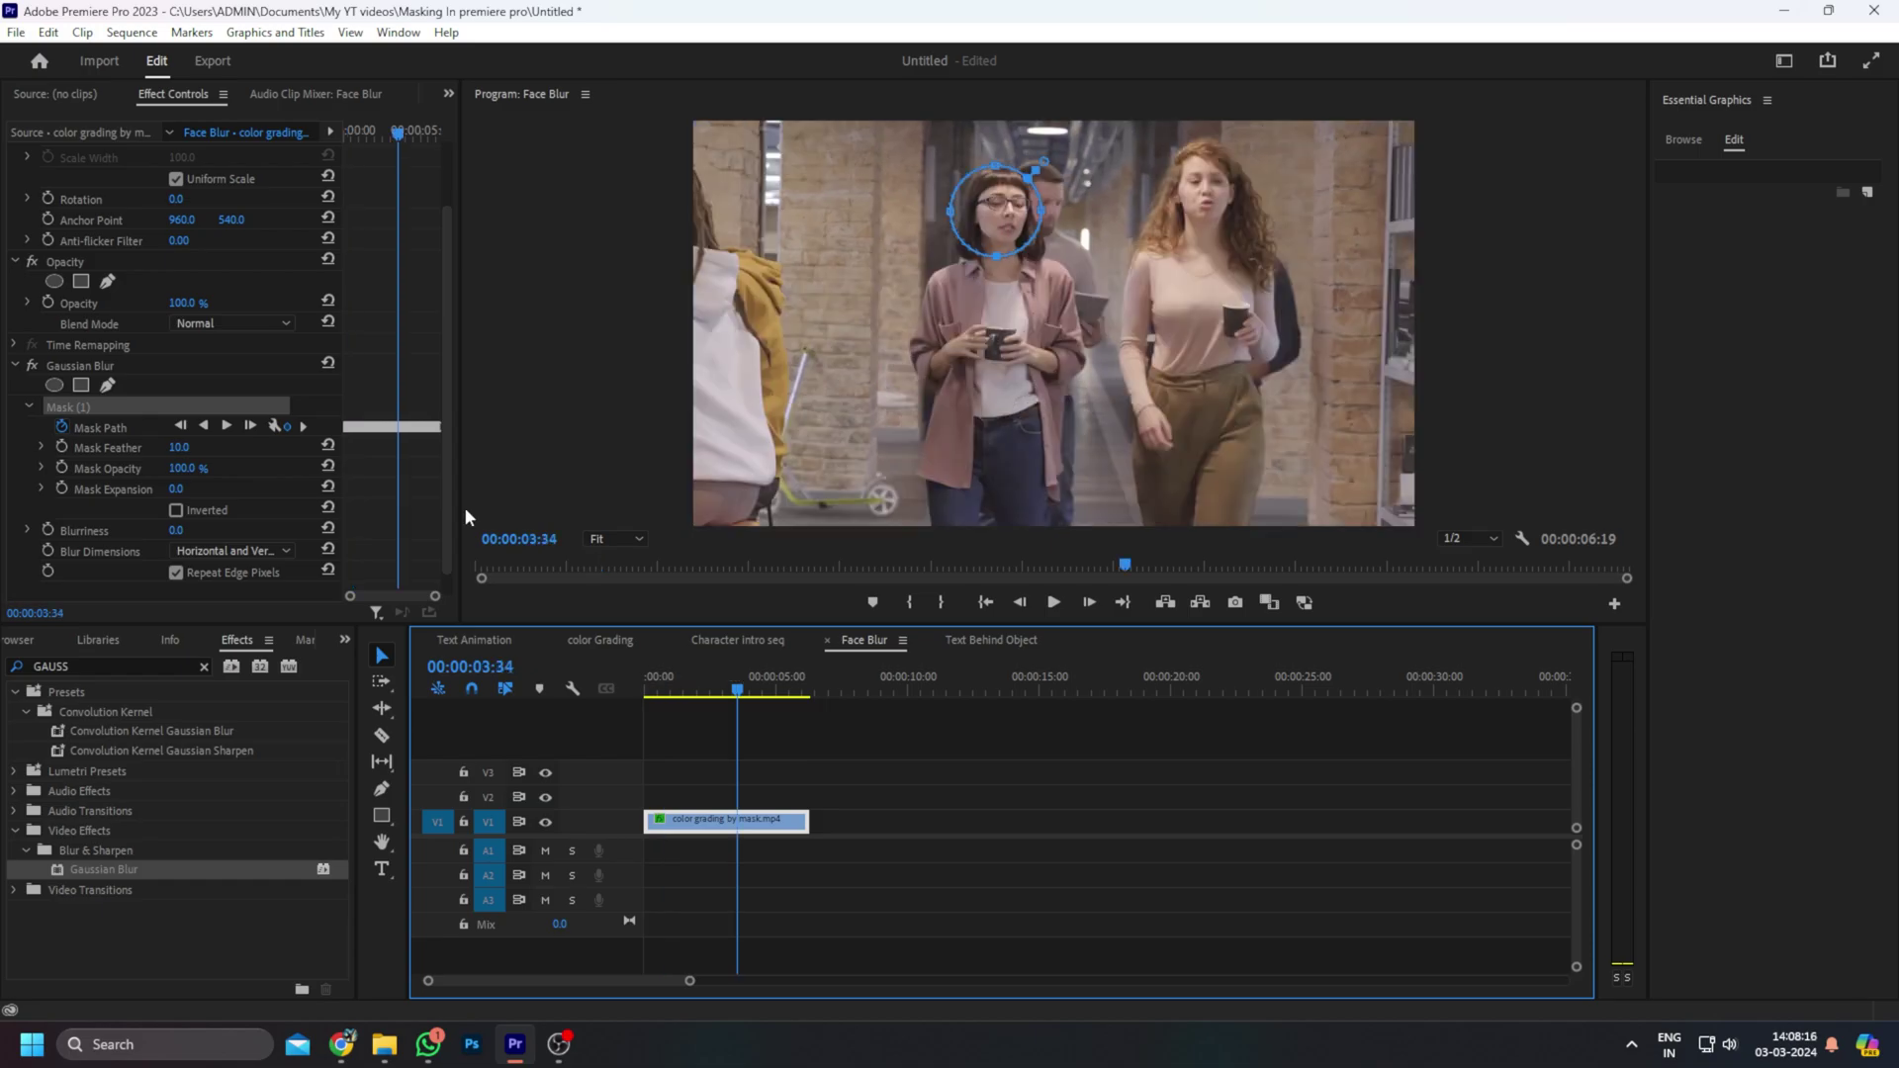
drag(465, 507, 895, 475)
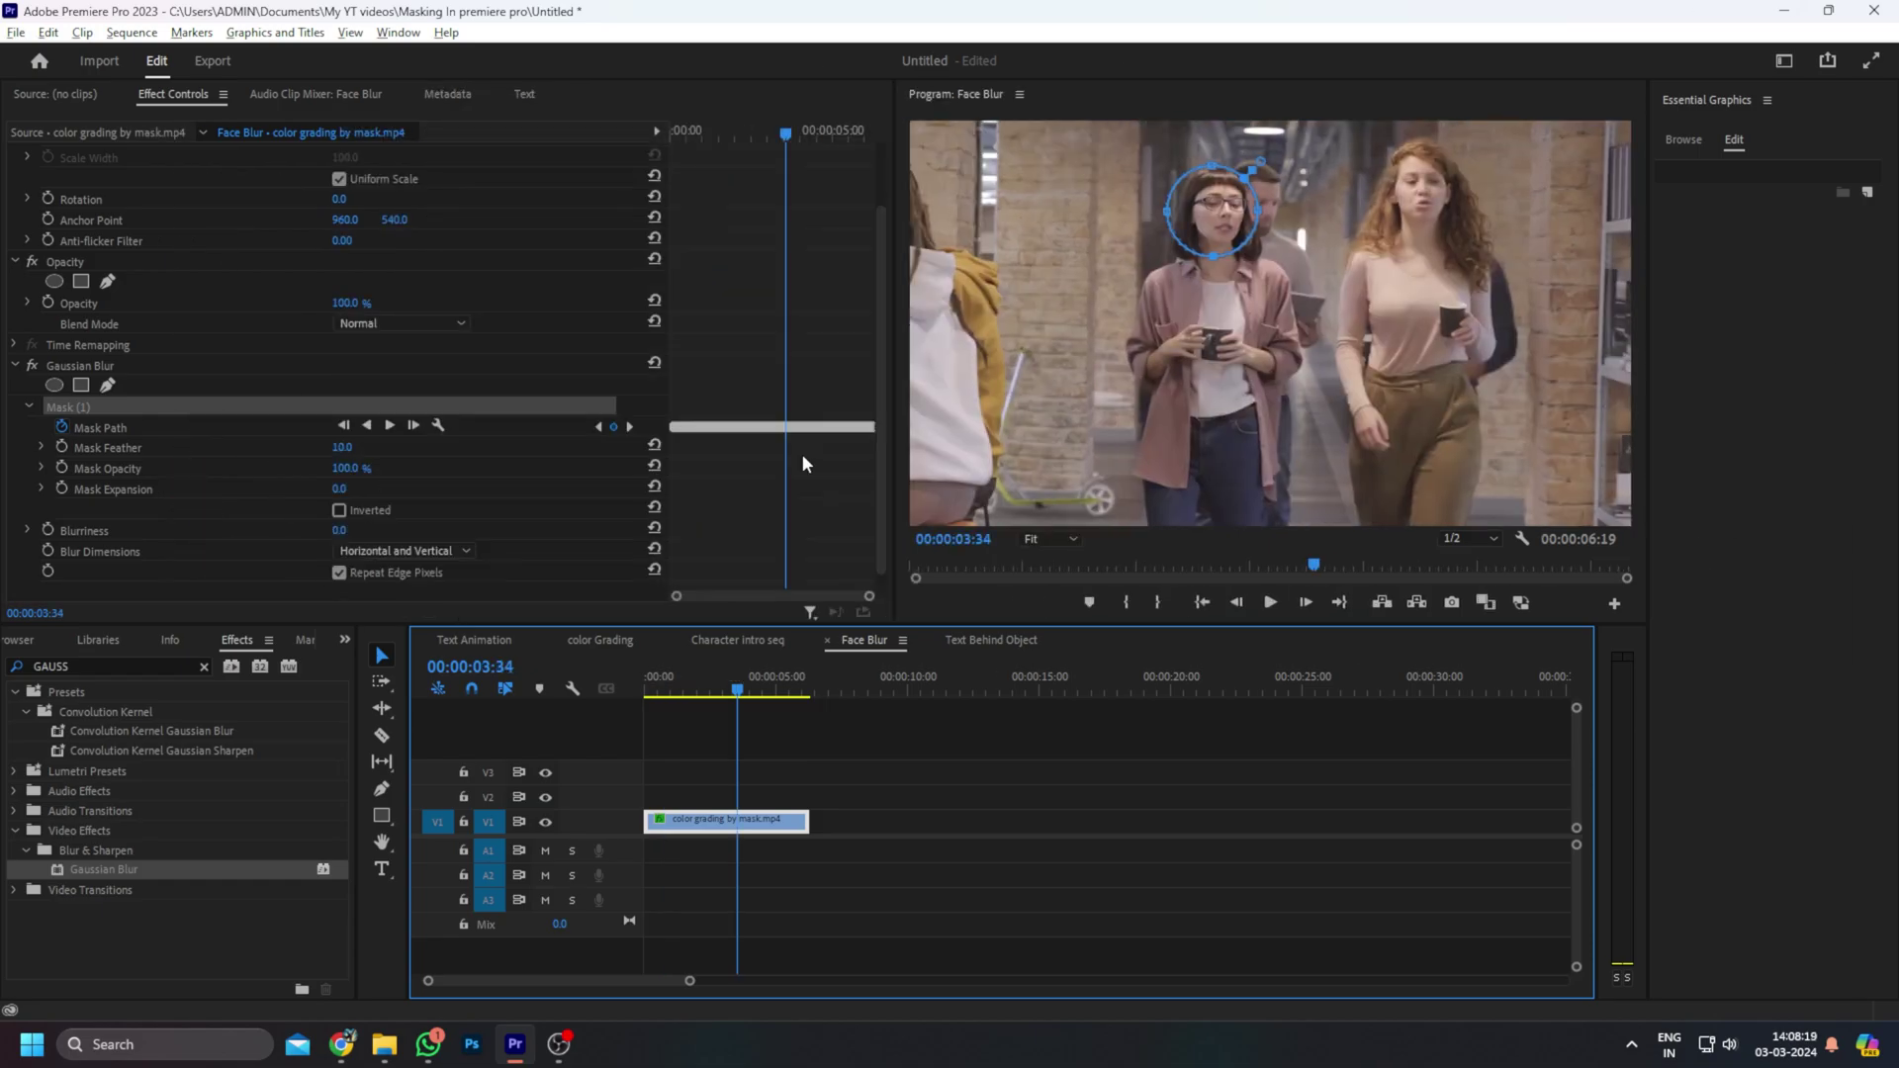
scroll(803, 463, up, 2)
mouse_move(677, 595)
mouse_down()
mouse_move(722, 599)
mouse_move(650, 610)
mouse_up()
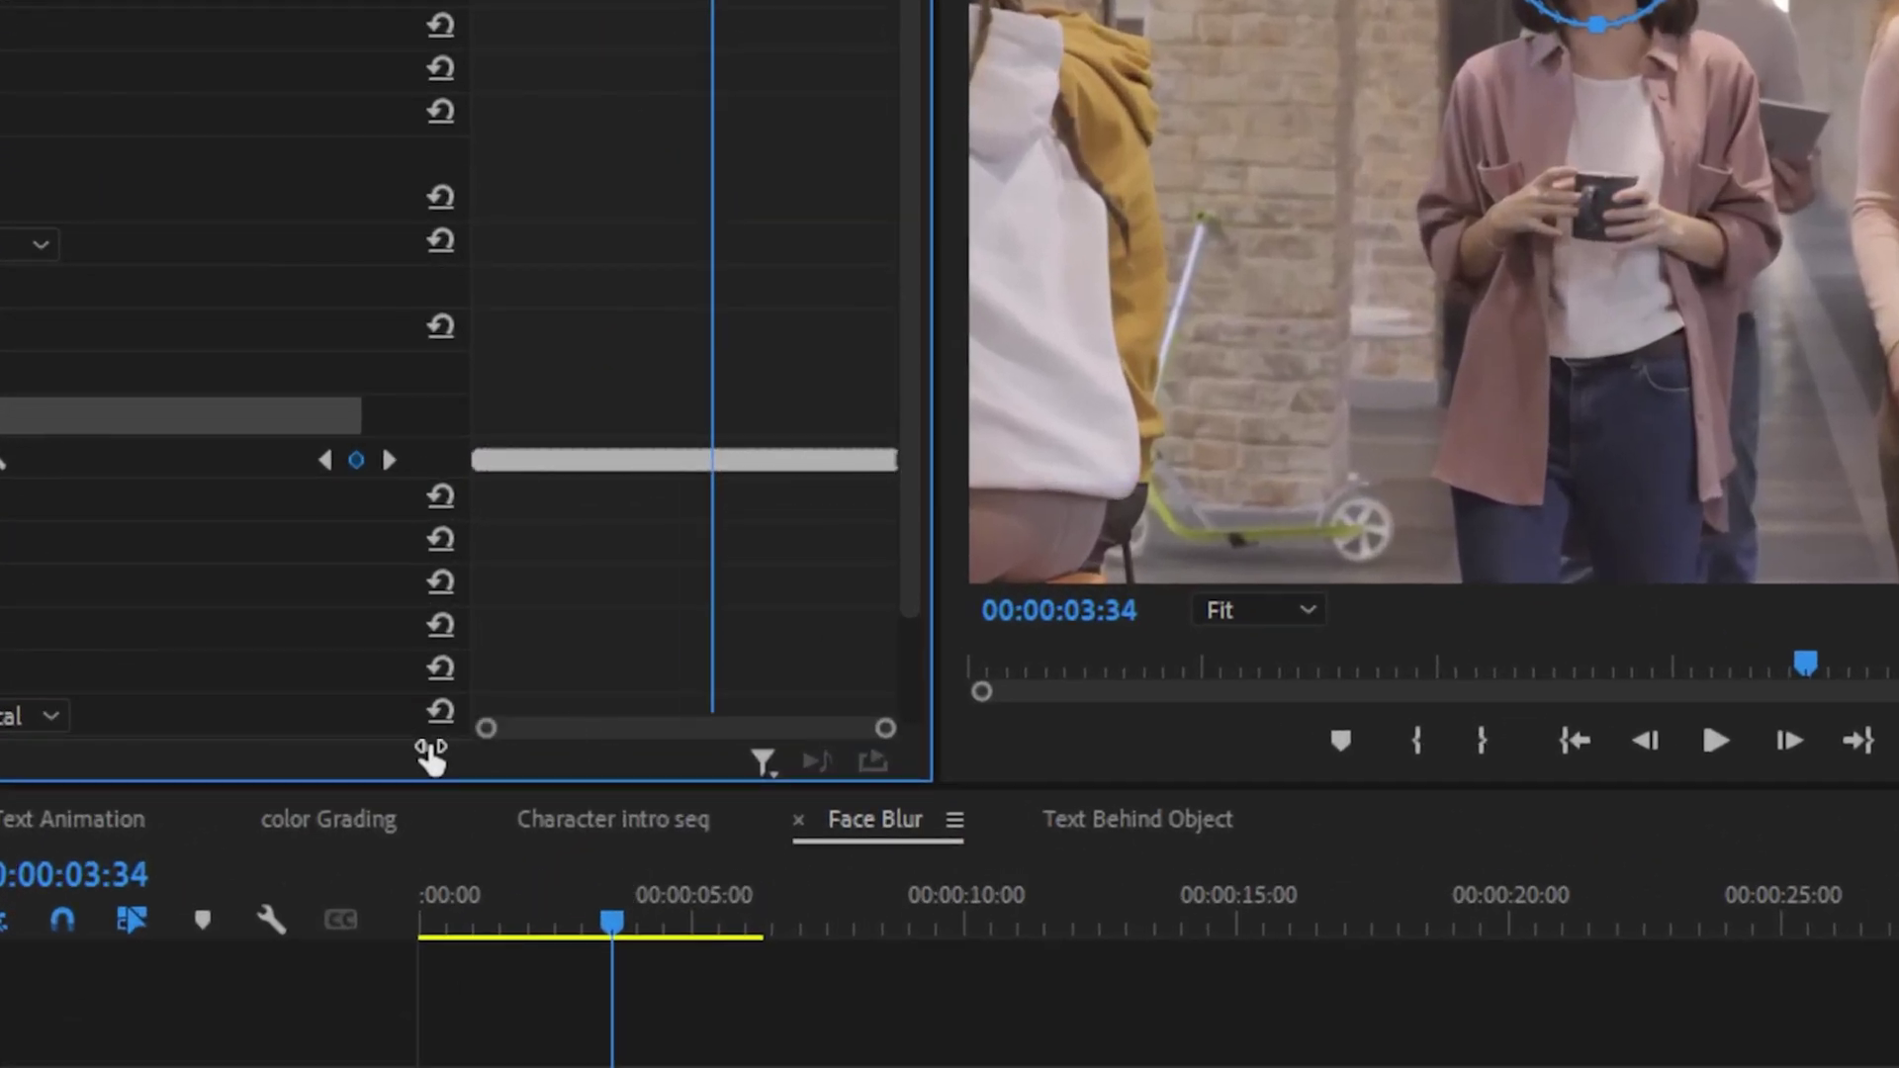
key(Home)
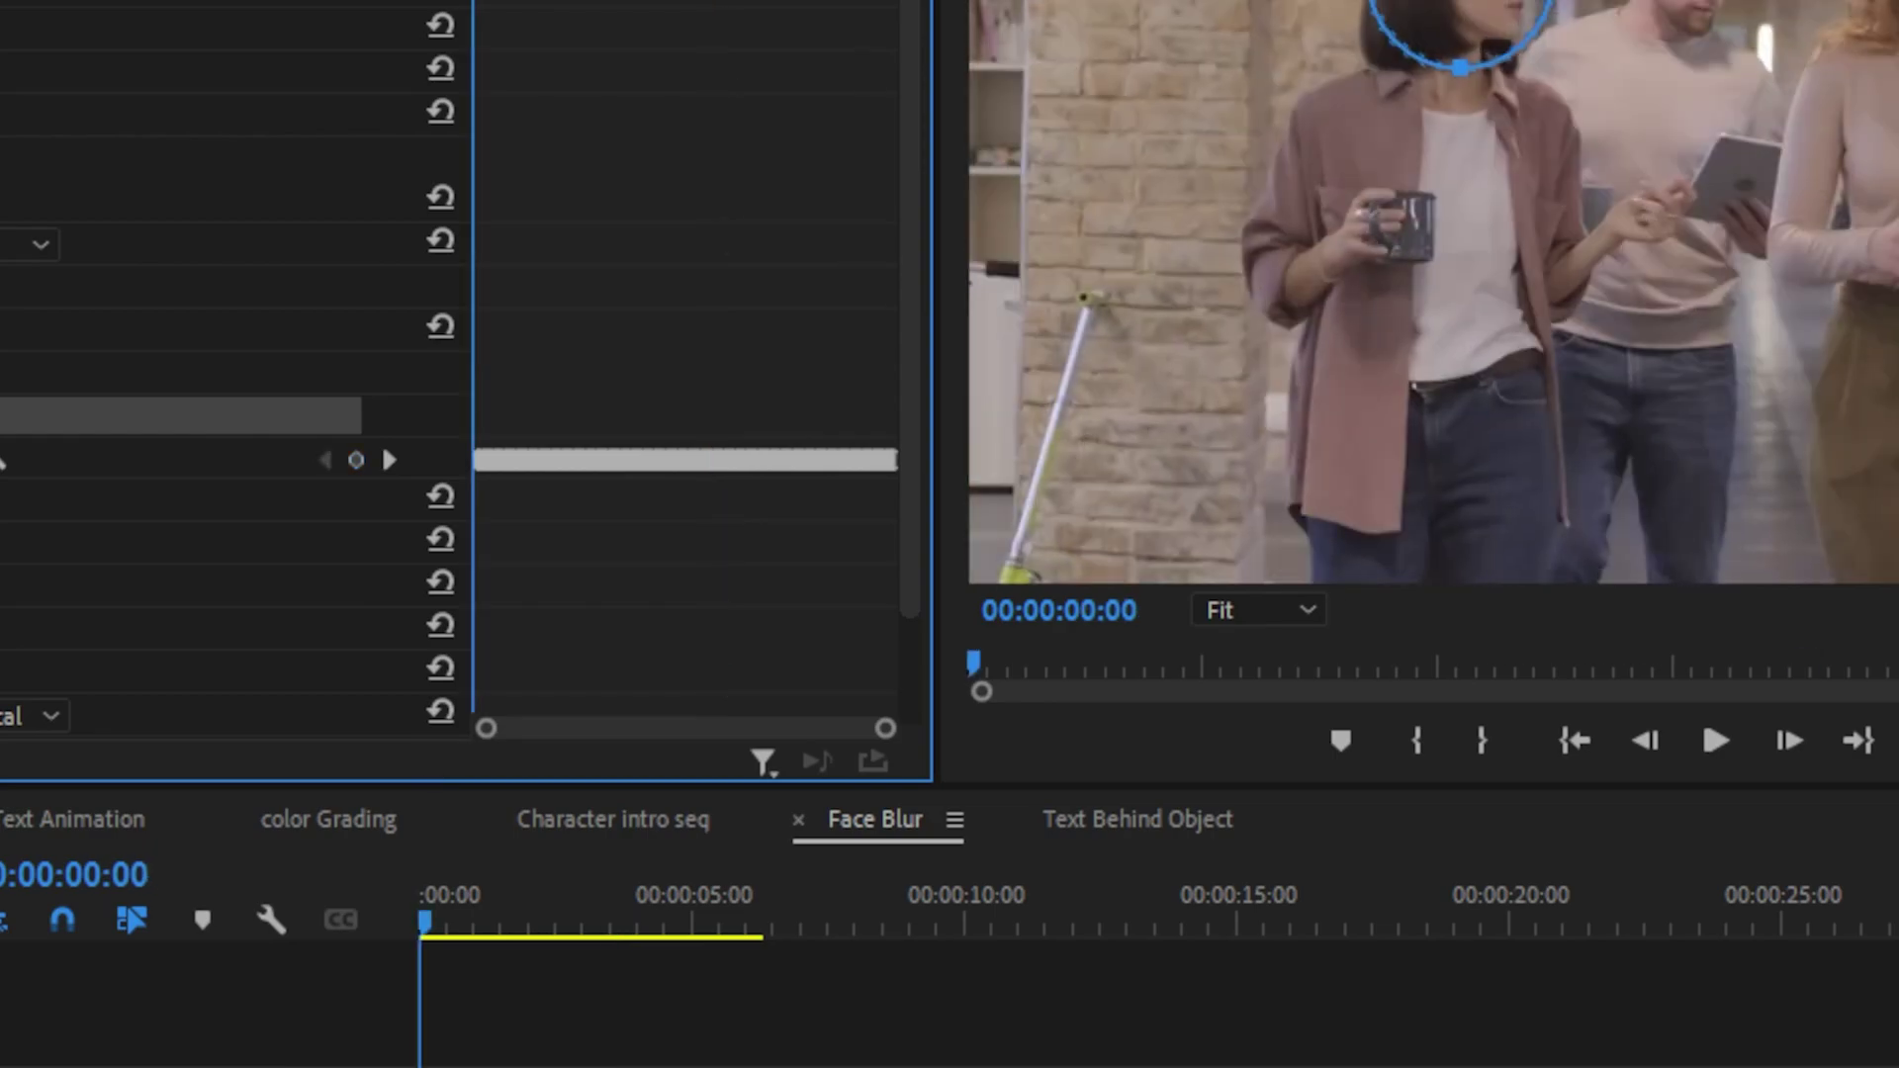
scroll(237, 396, down, 3)
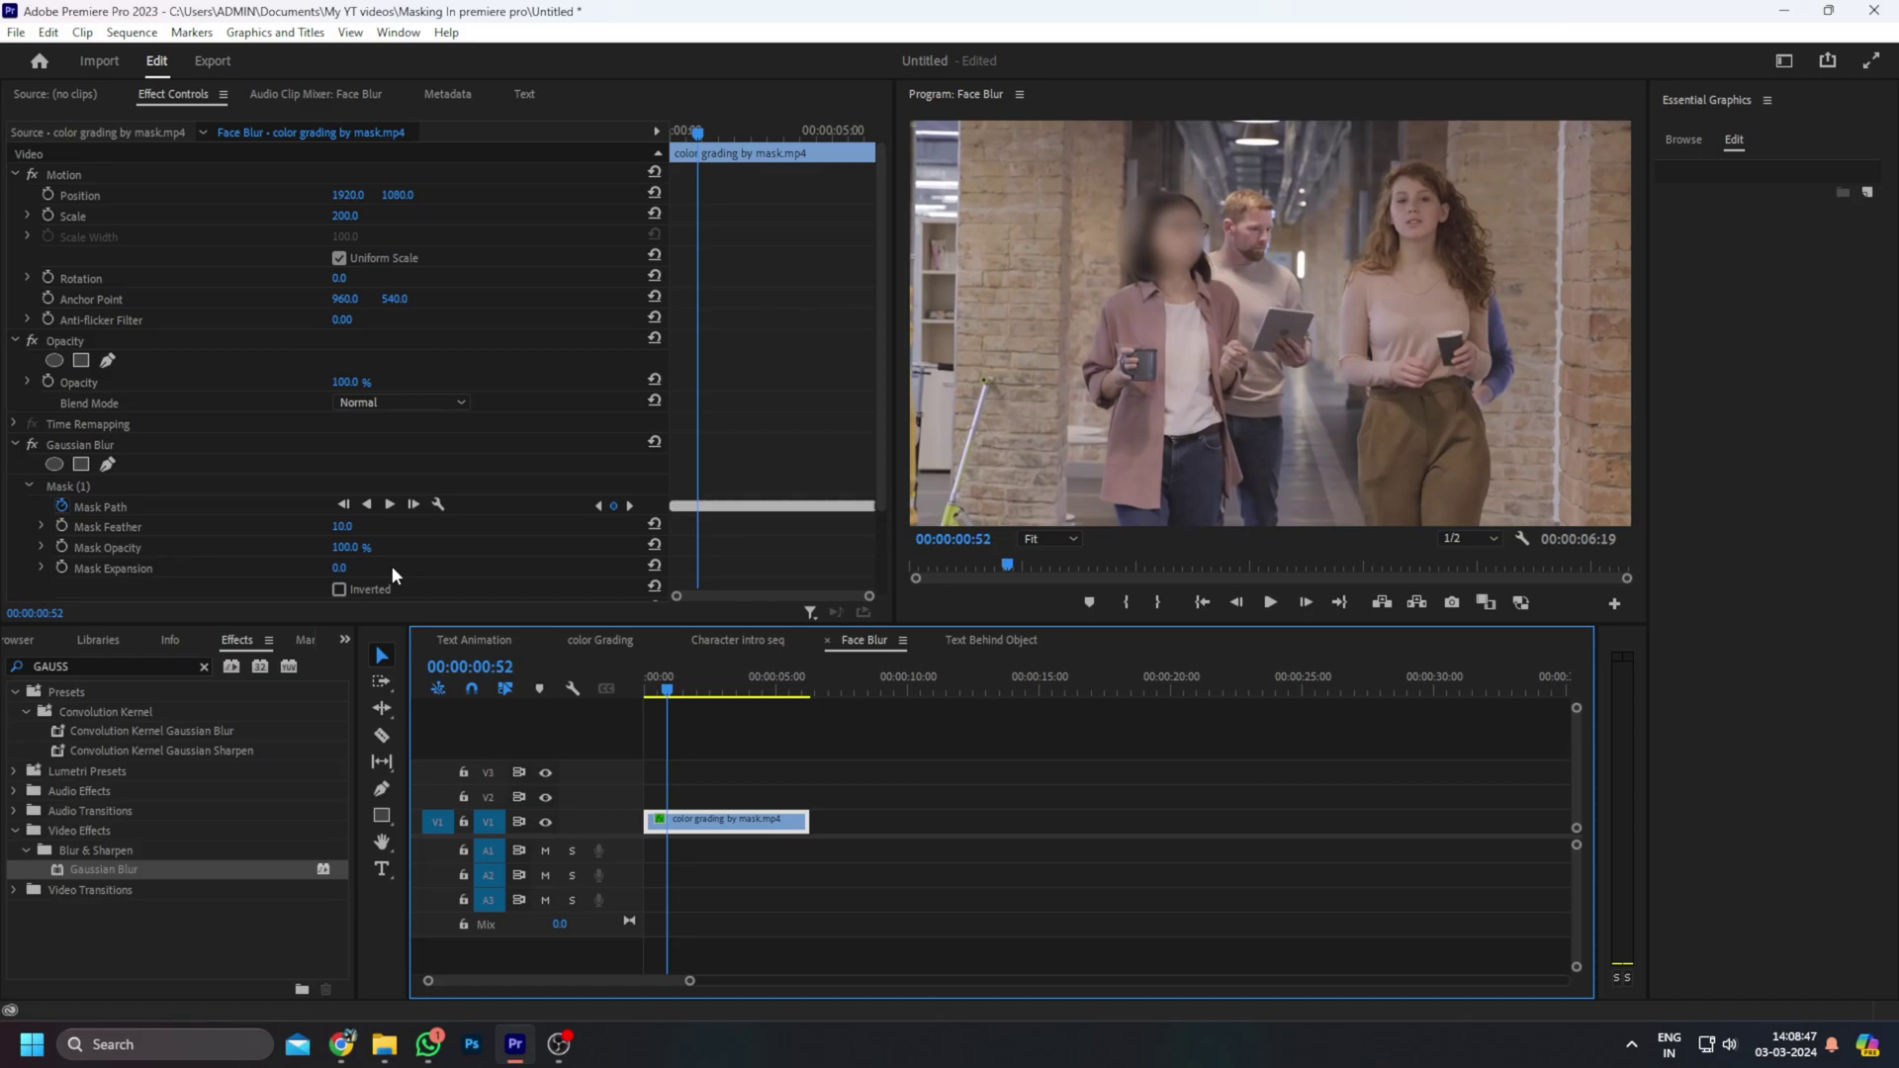
Set the mask feather to 44 and preview the face-blur playback from the start
scroll(392, 573, down, 2)
drag(342, 424, 360, 423)
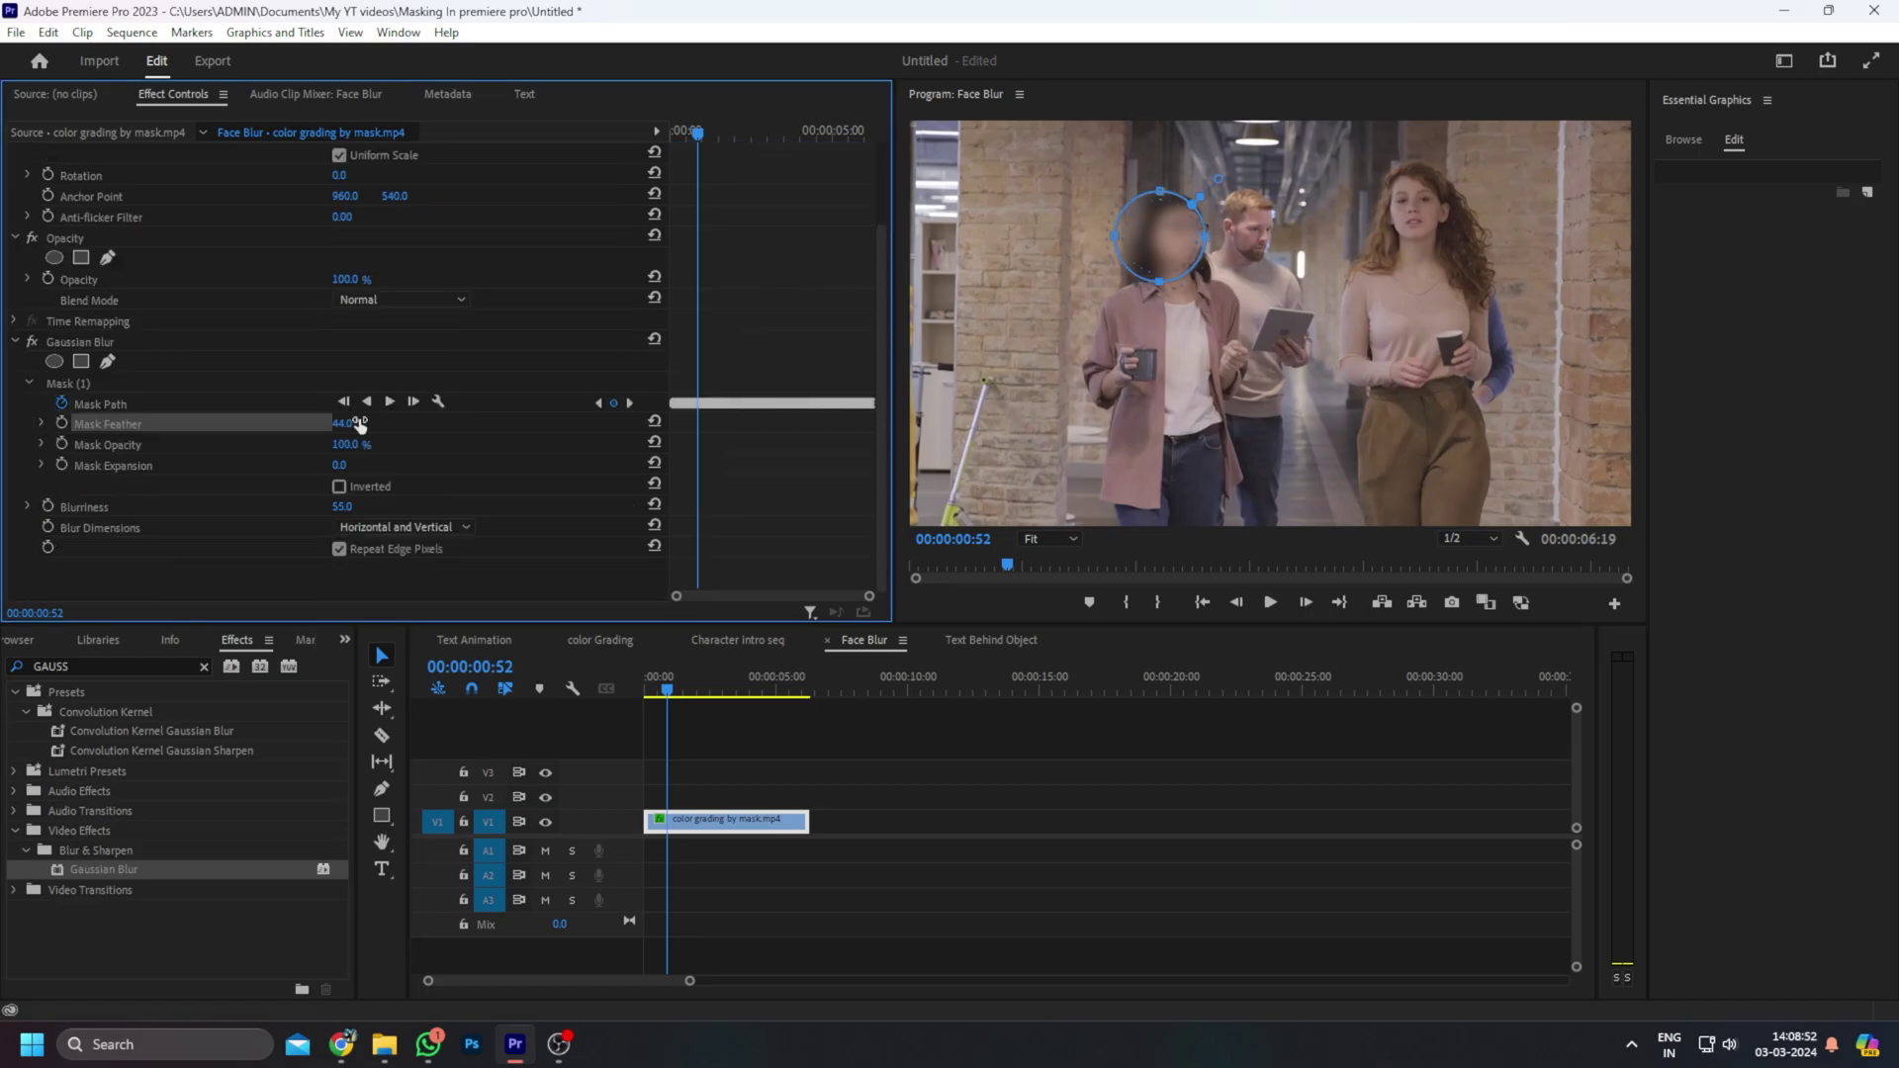
click(766, 770)
key(space)
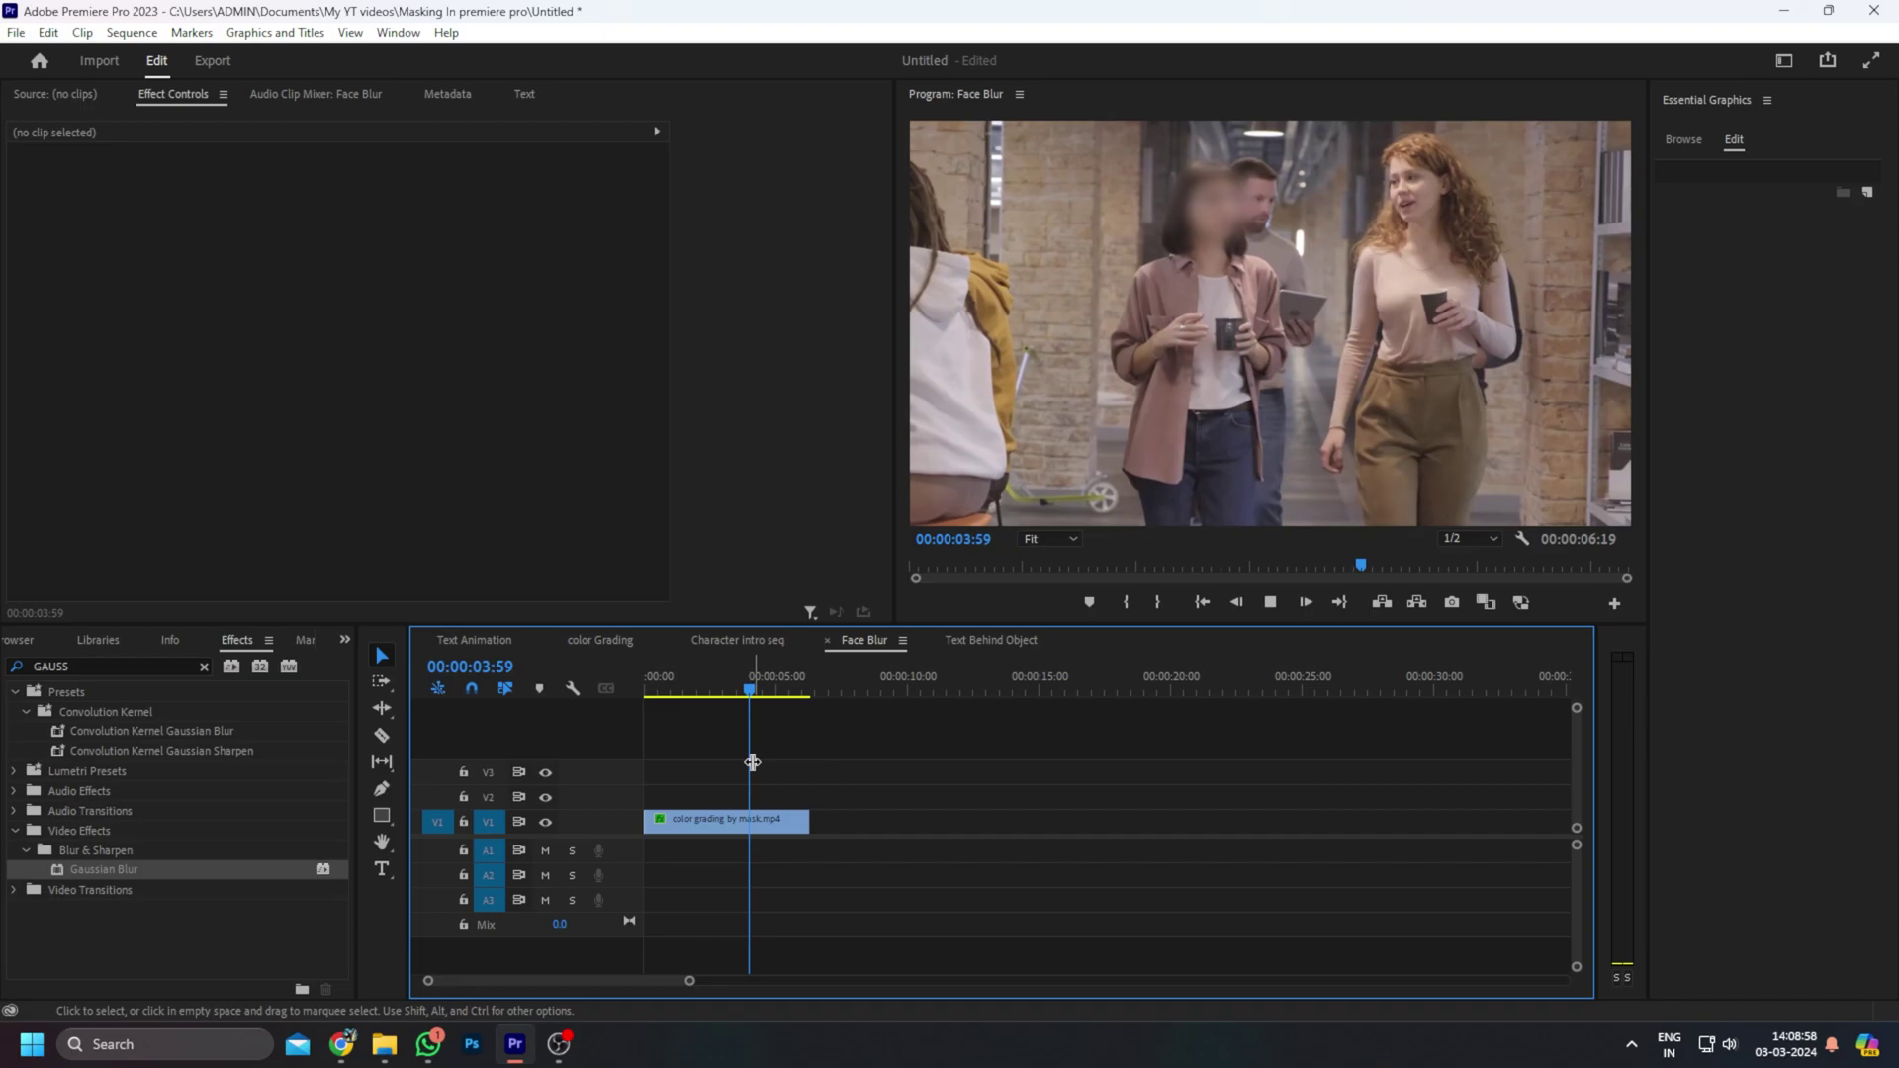
click(752, 821)
key(space)
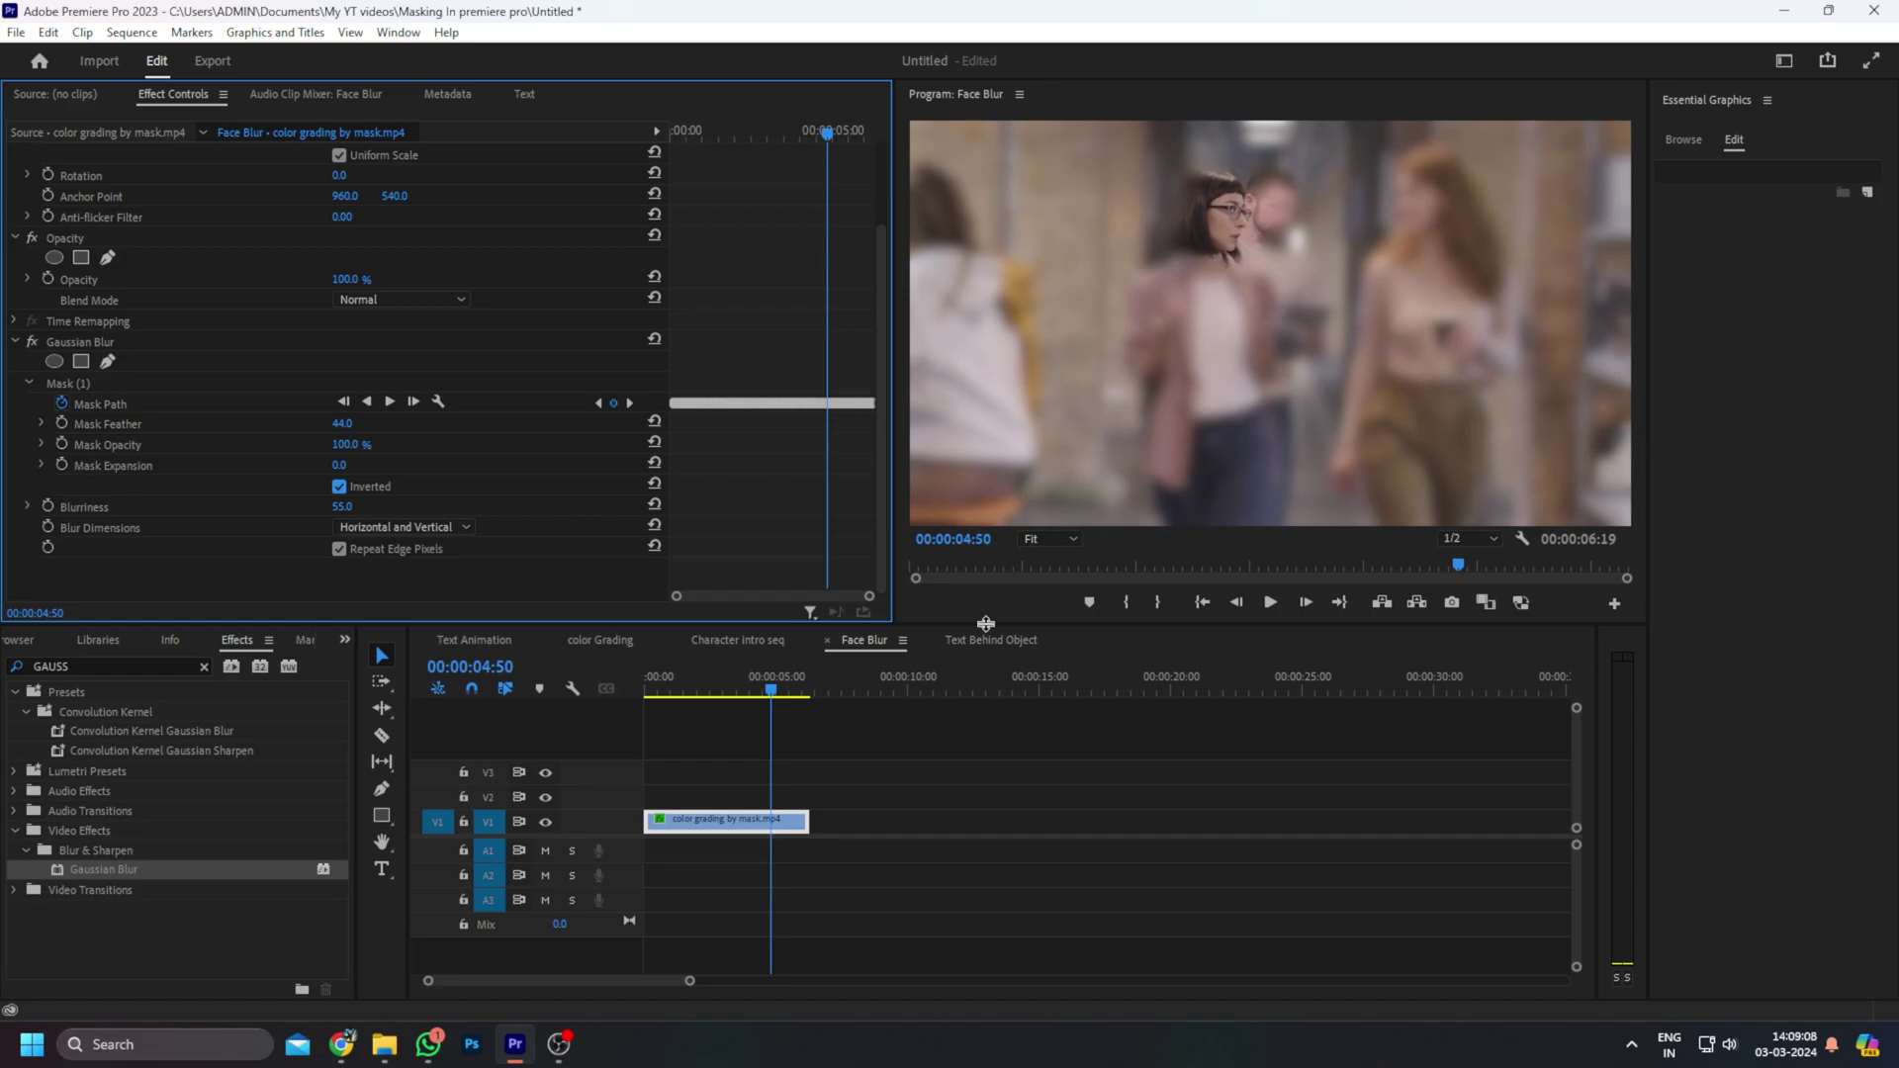
click(596, 670)
key(Home)
key(space)
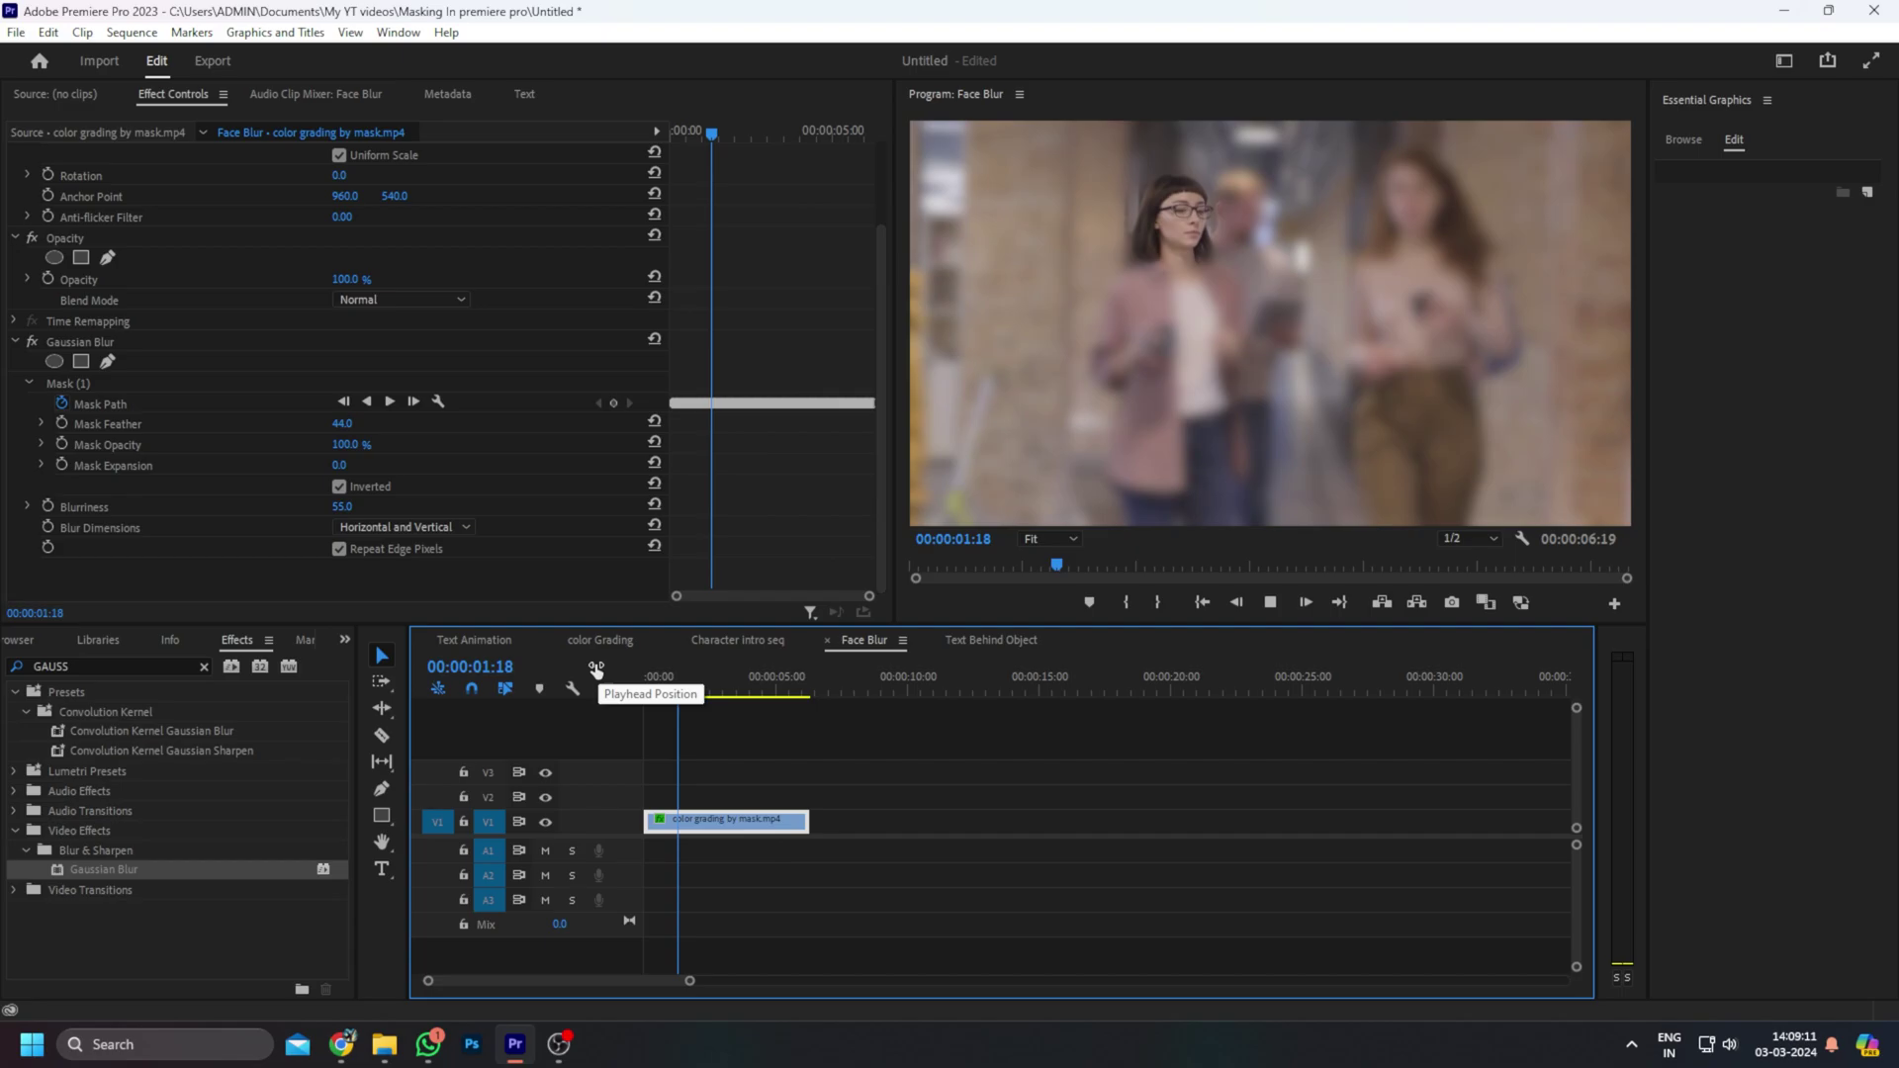
key(space)
key(Home)
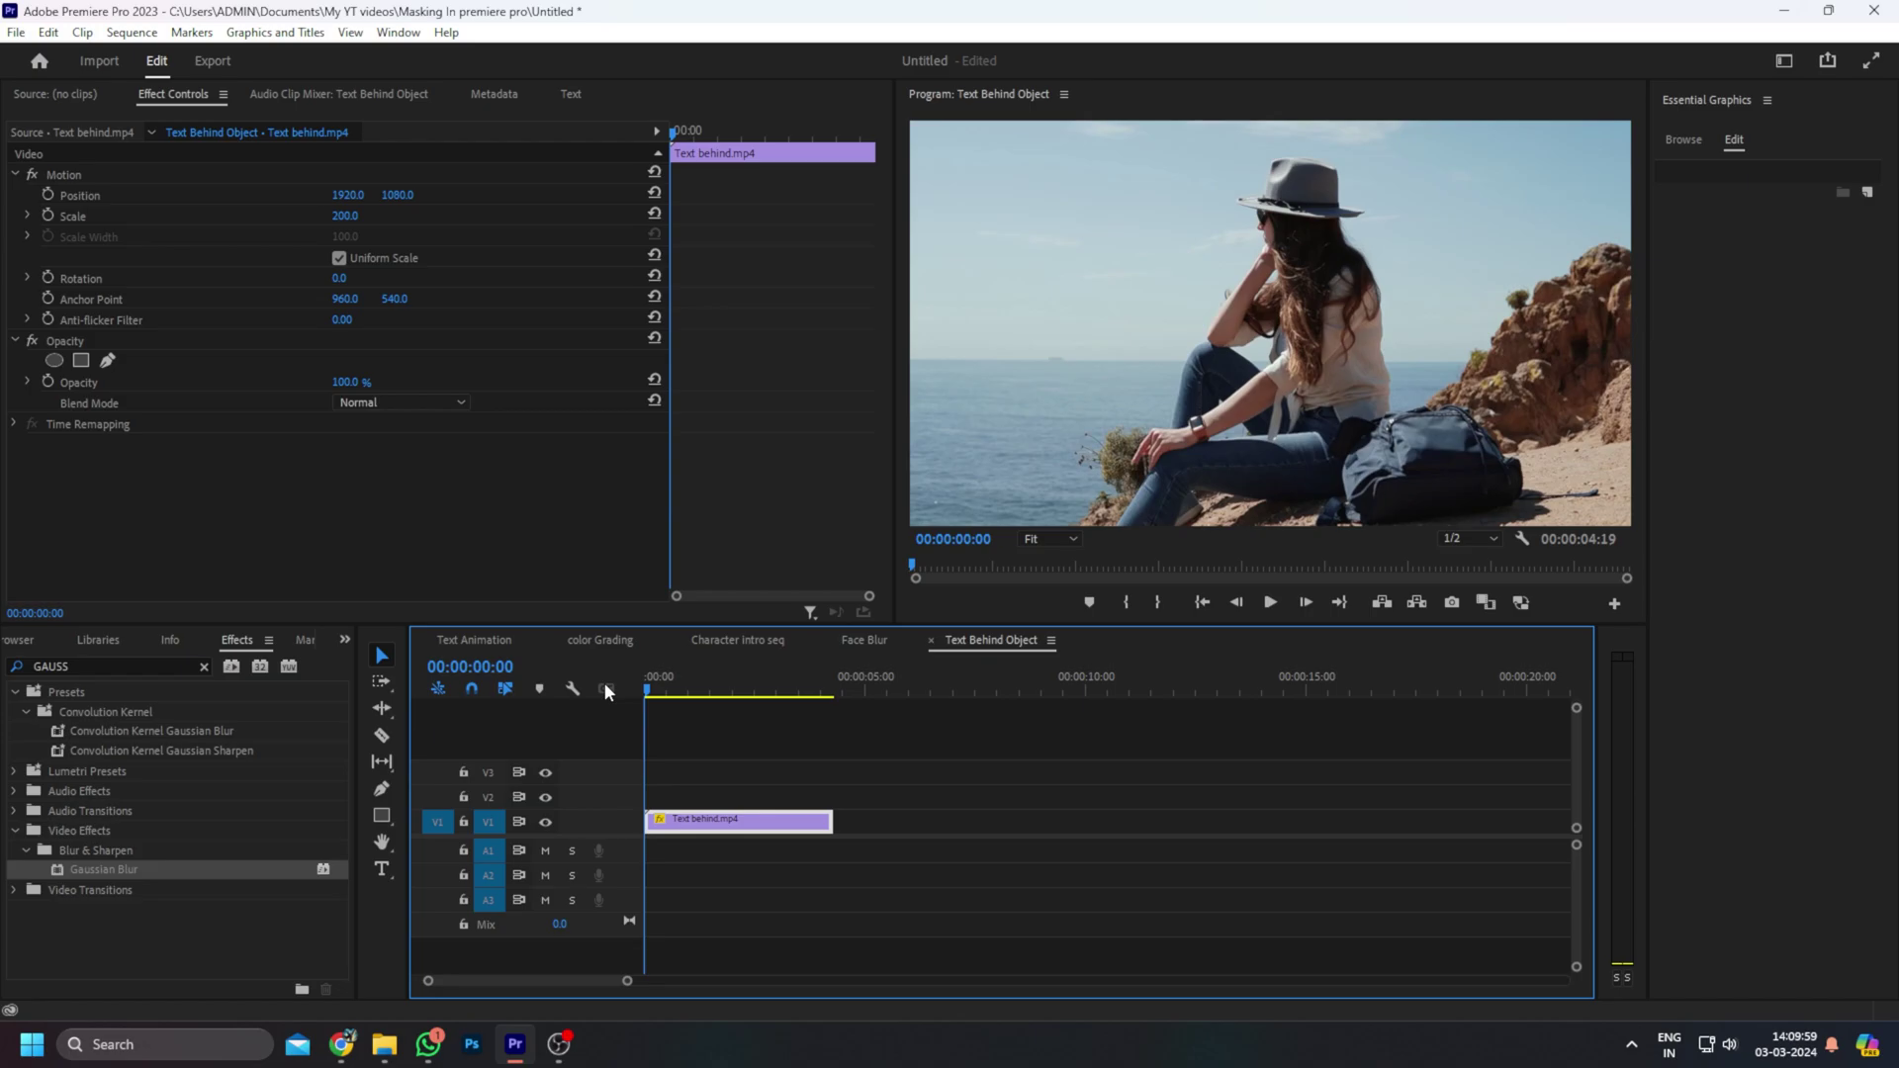
Alt-drag the Text behind.mp4 clip from V1 onto V2 to duplicate it
drag(648, 680, 726, 682)
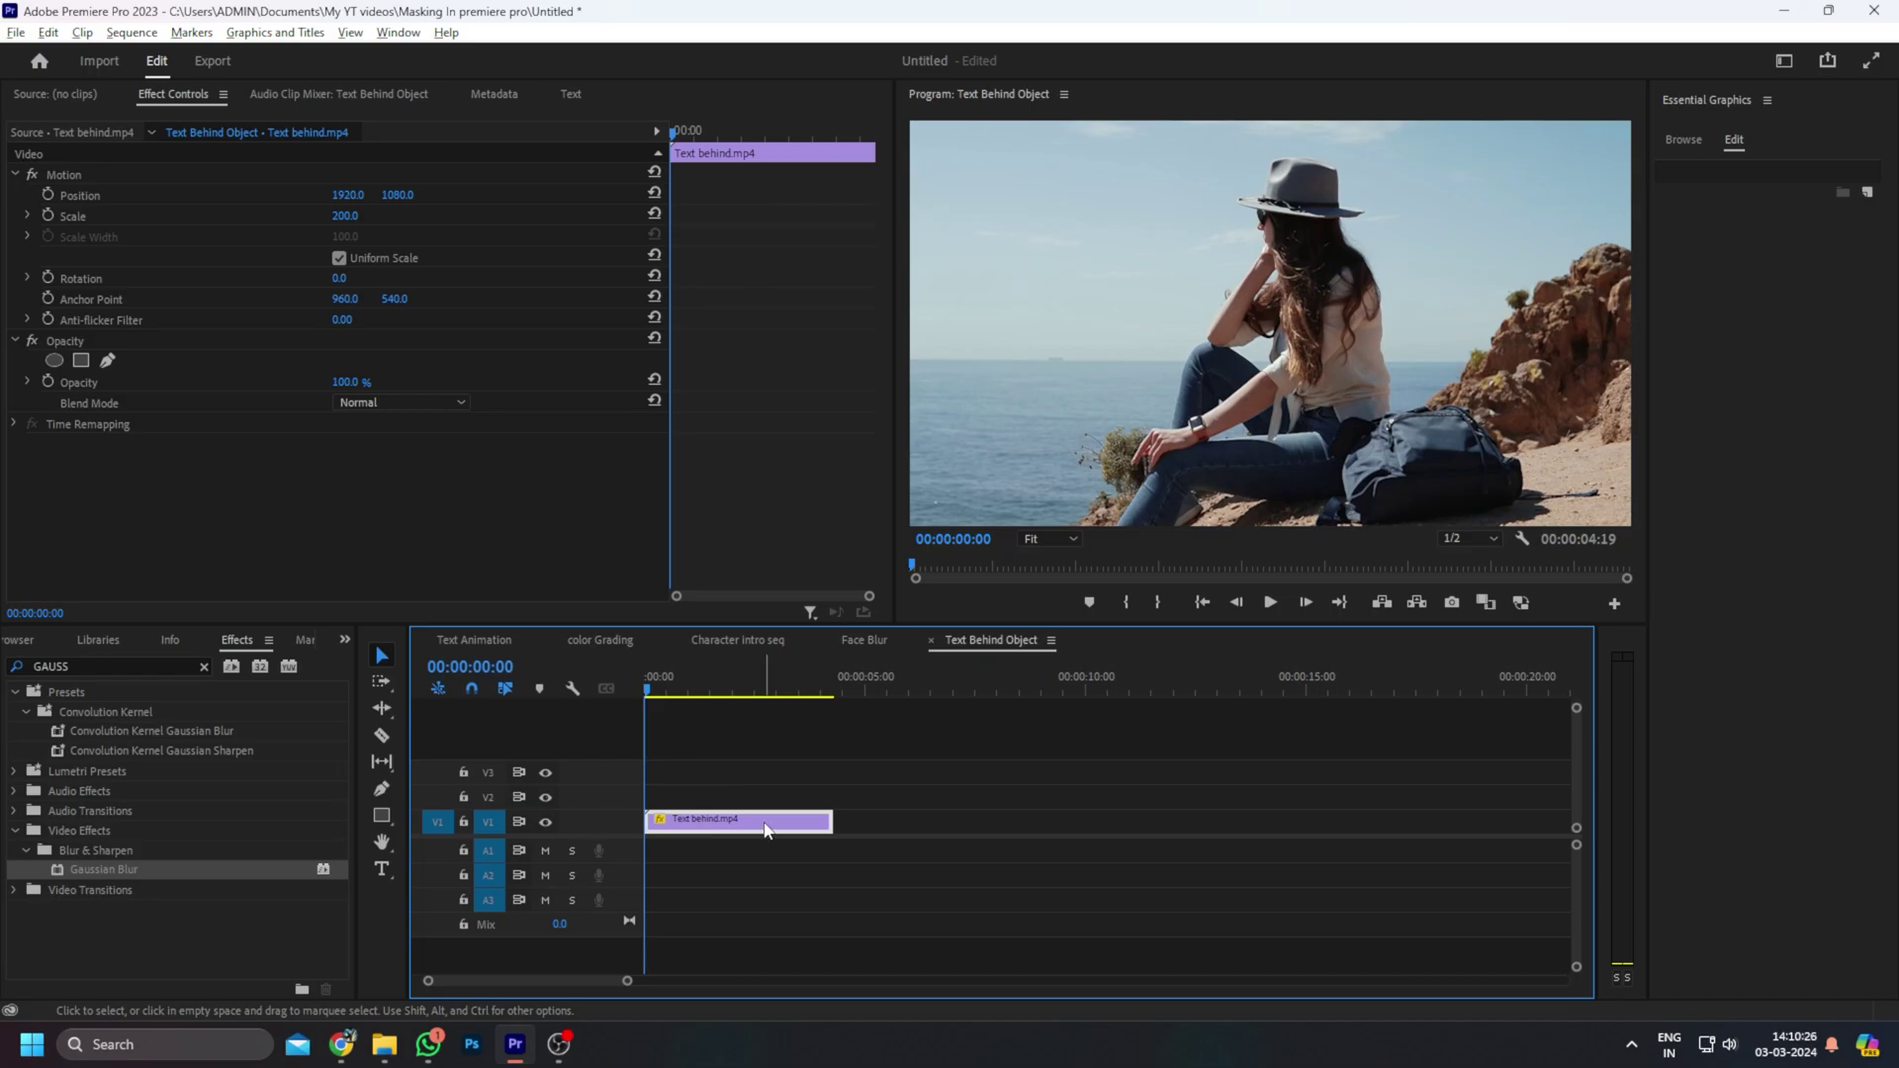
drag(765, 828, 752, 804)
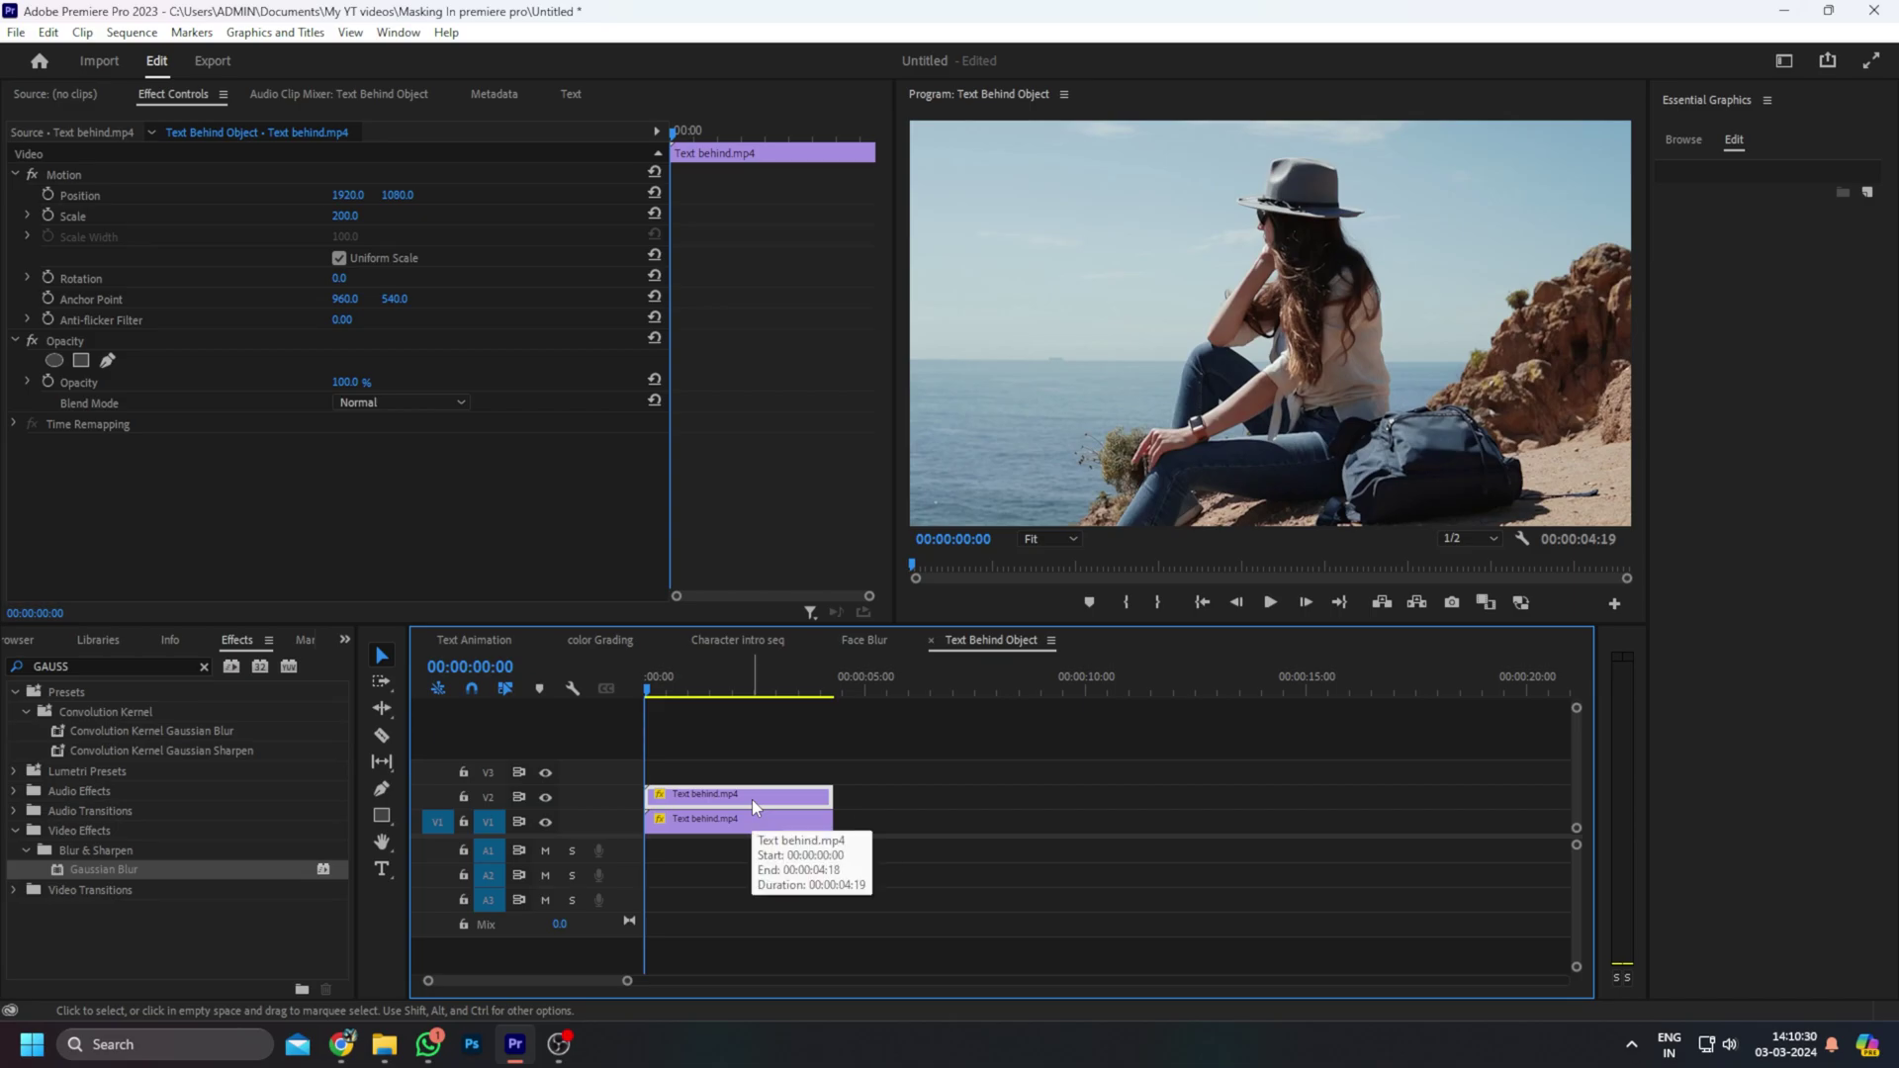
Replace the V2 Text behind.mp4 clip with a linked After Effects composition
right_click(751, 799)
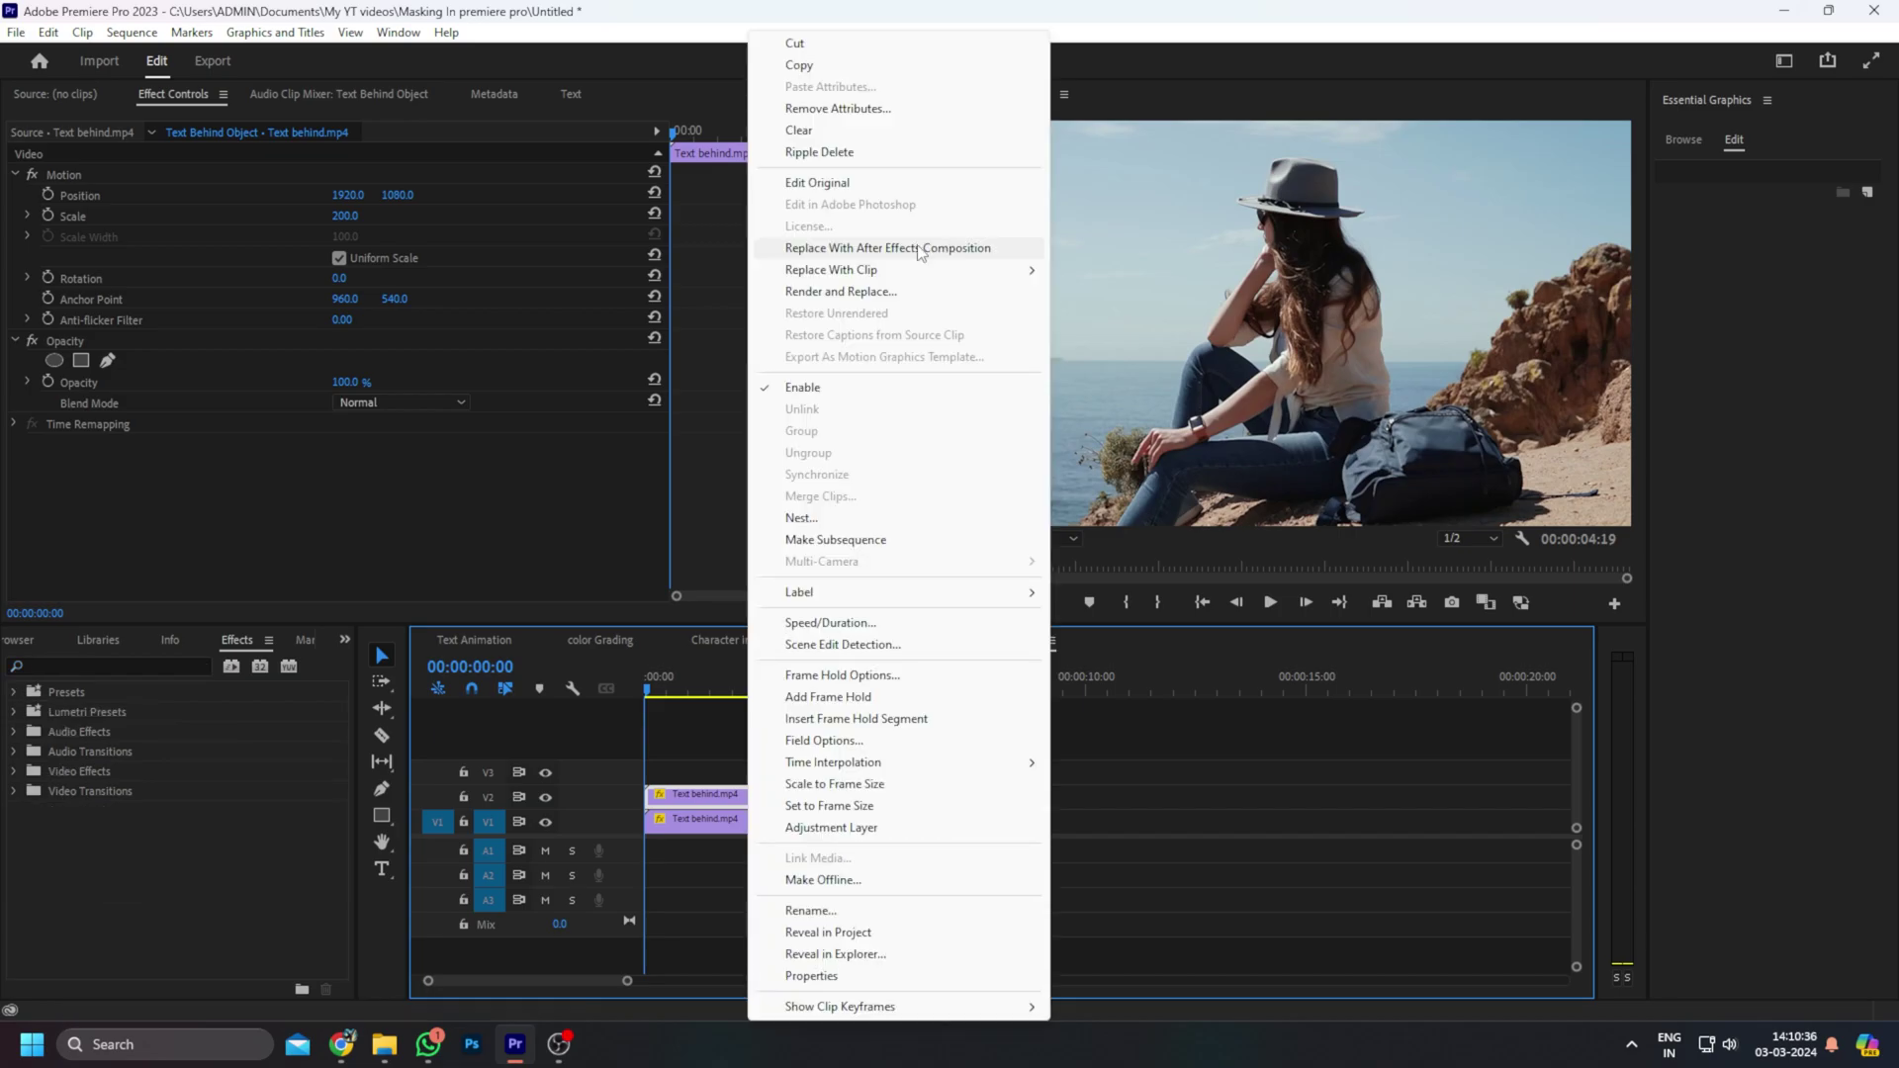
key(Escape)
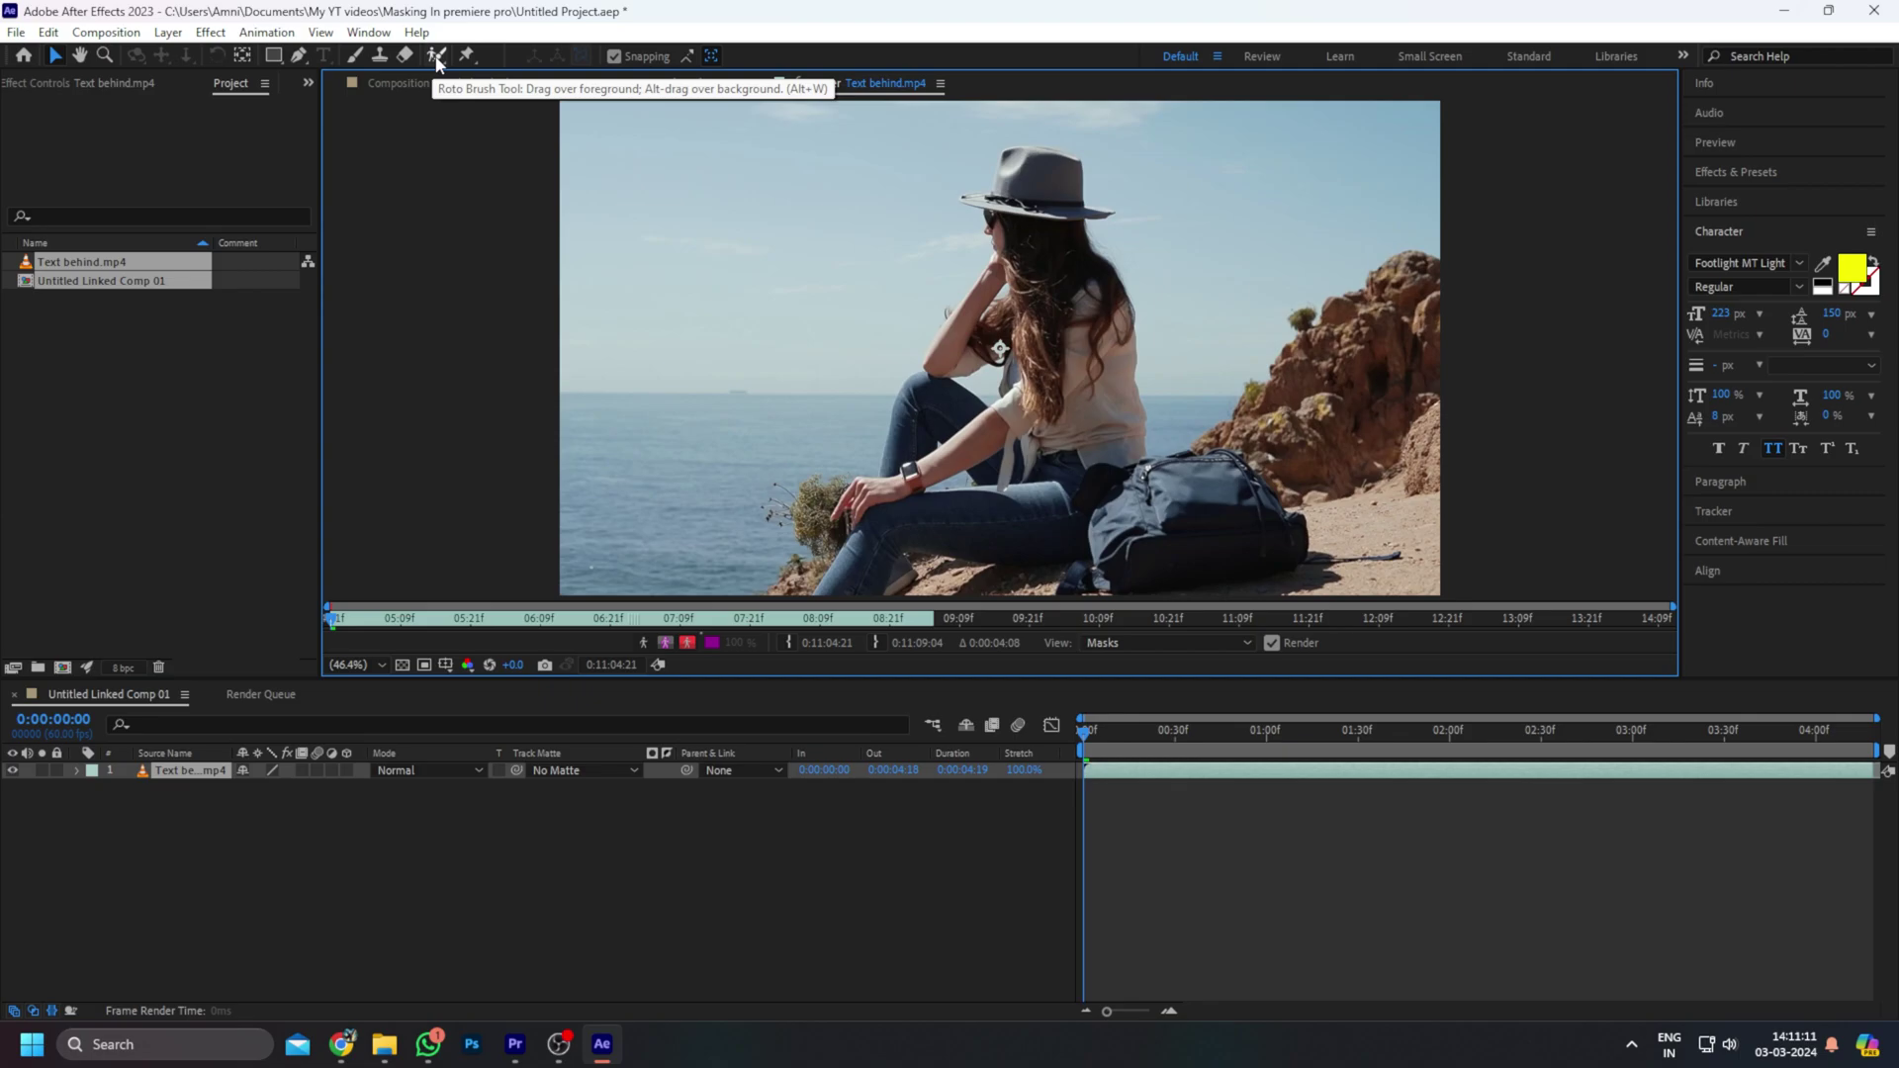
Roto-brush the seated woman from hat to leg and set Untitled Linked Comp 01 to 24 fps
click(438, 57)
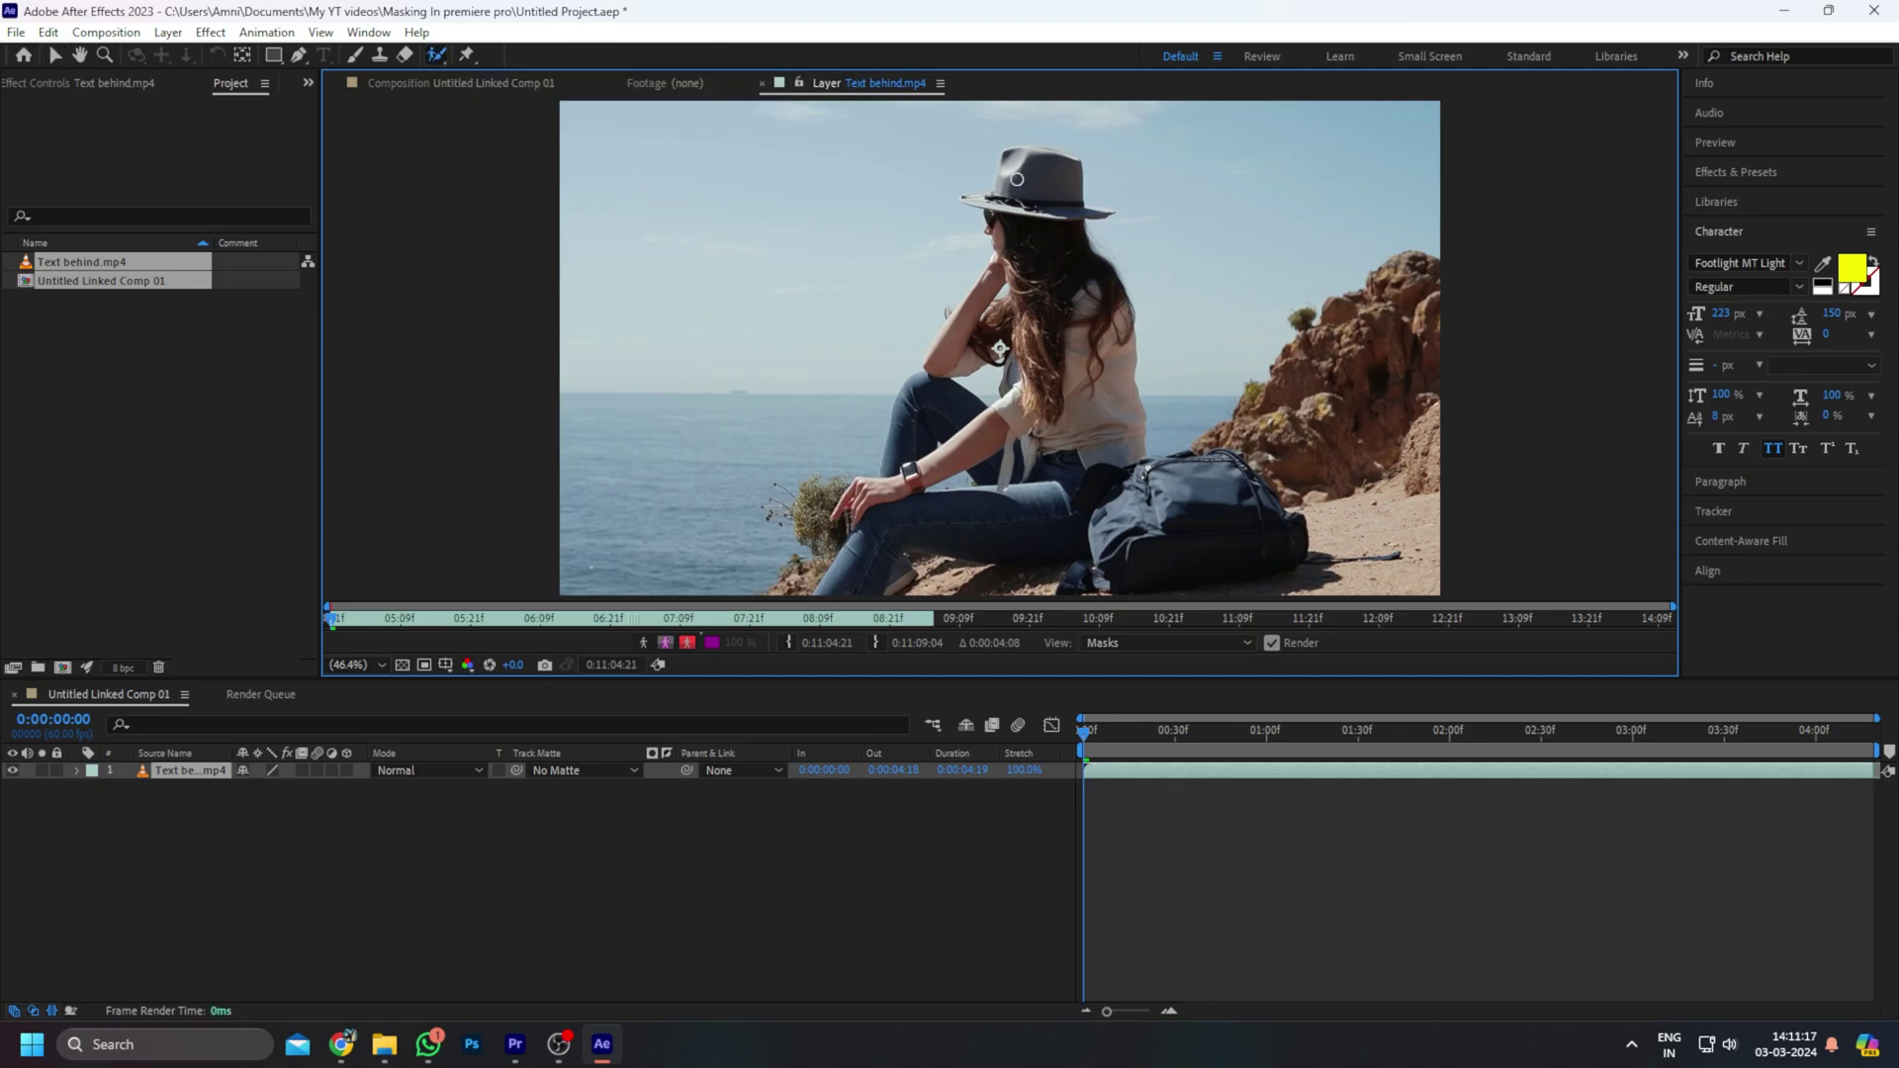
drag(1017, 179, 1087, 373)
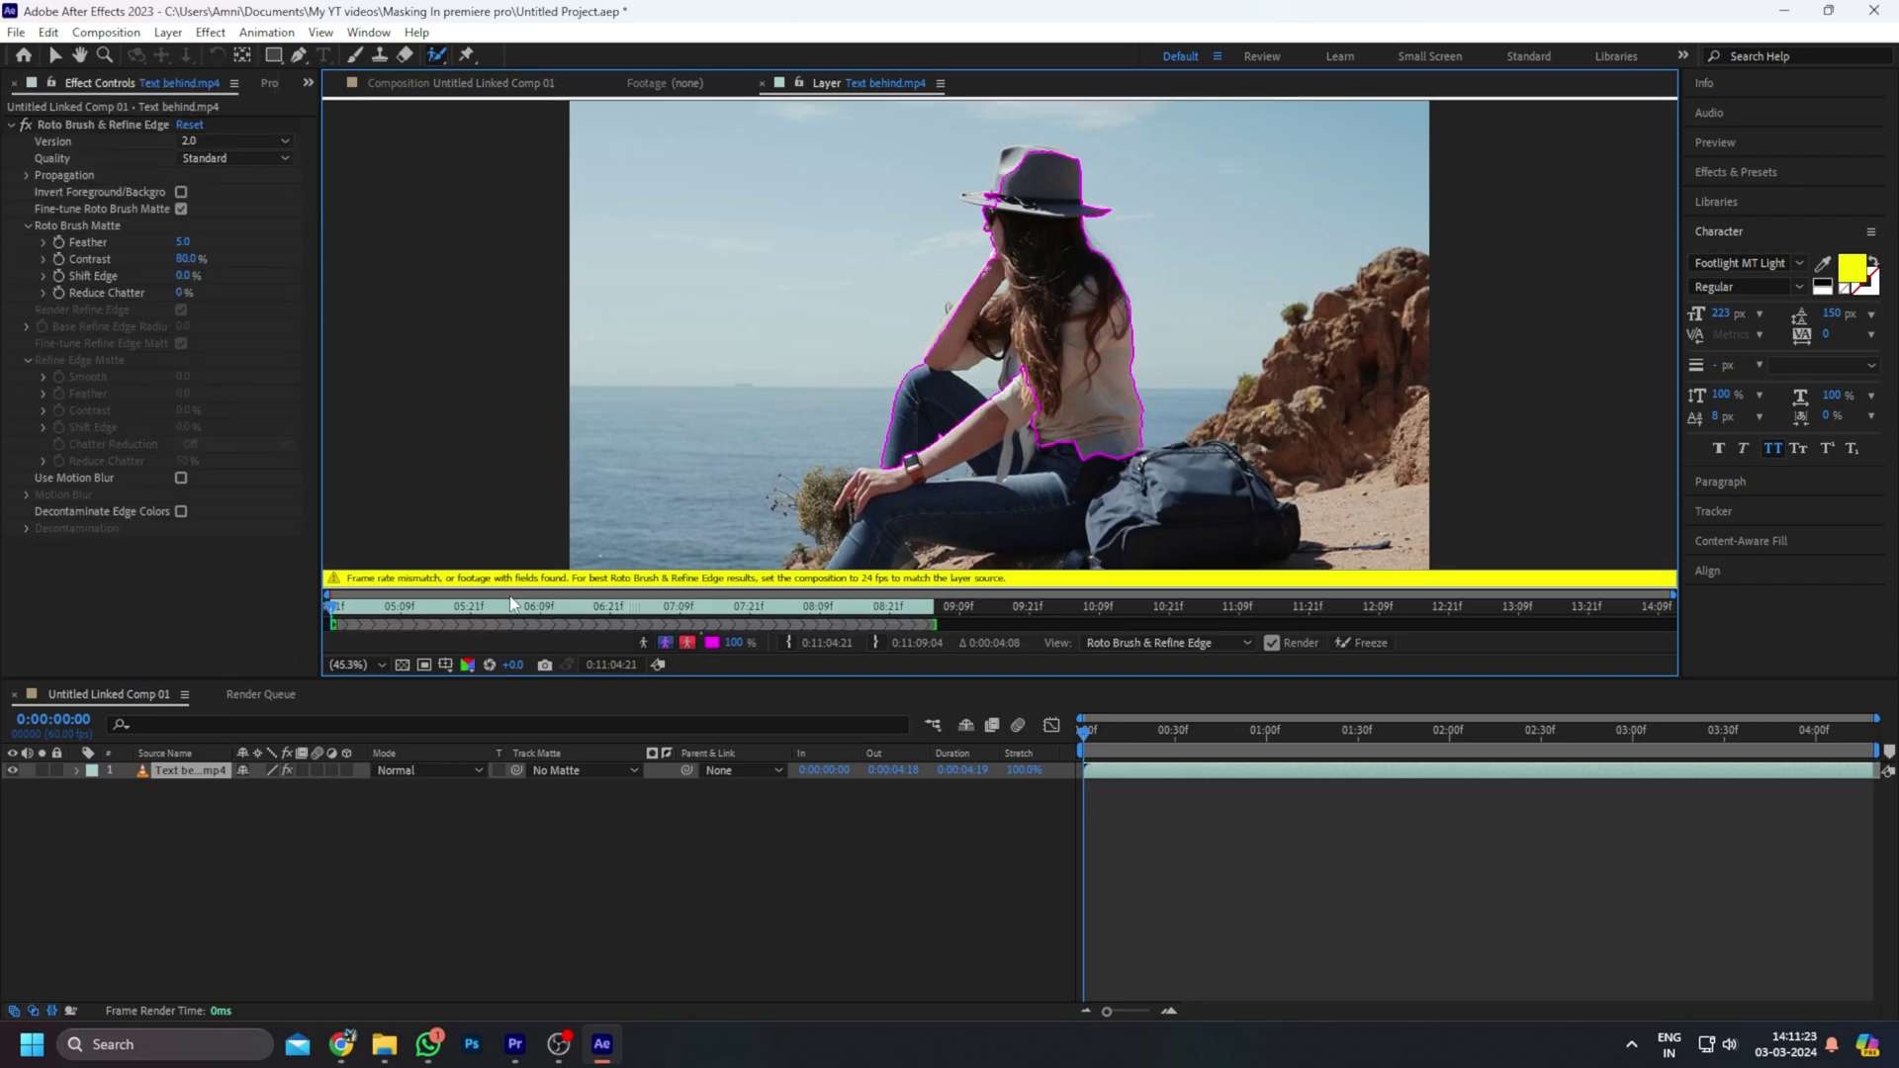
key(ctrl+k)
text(24)
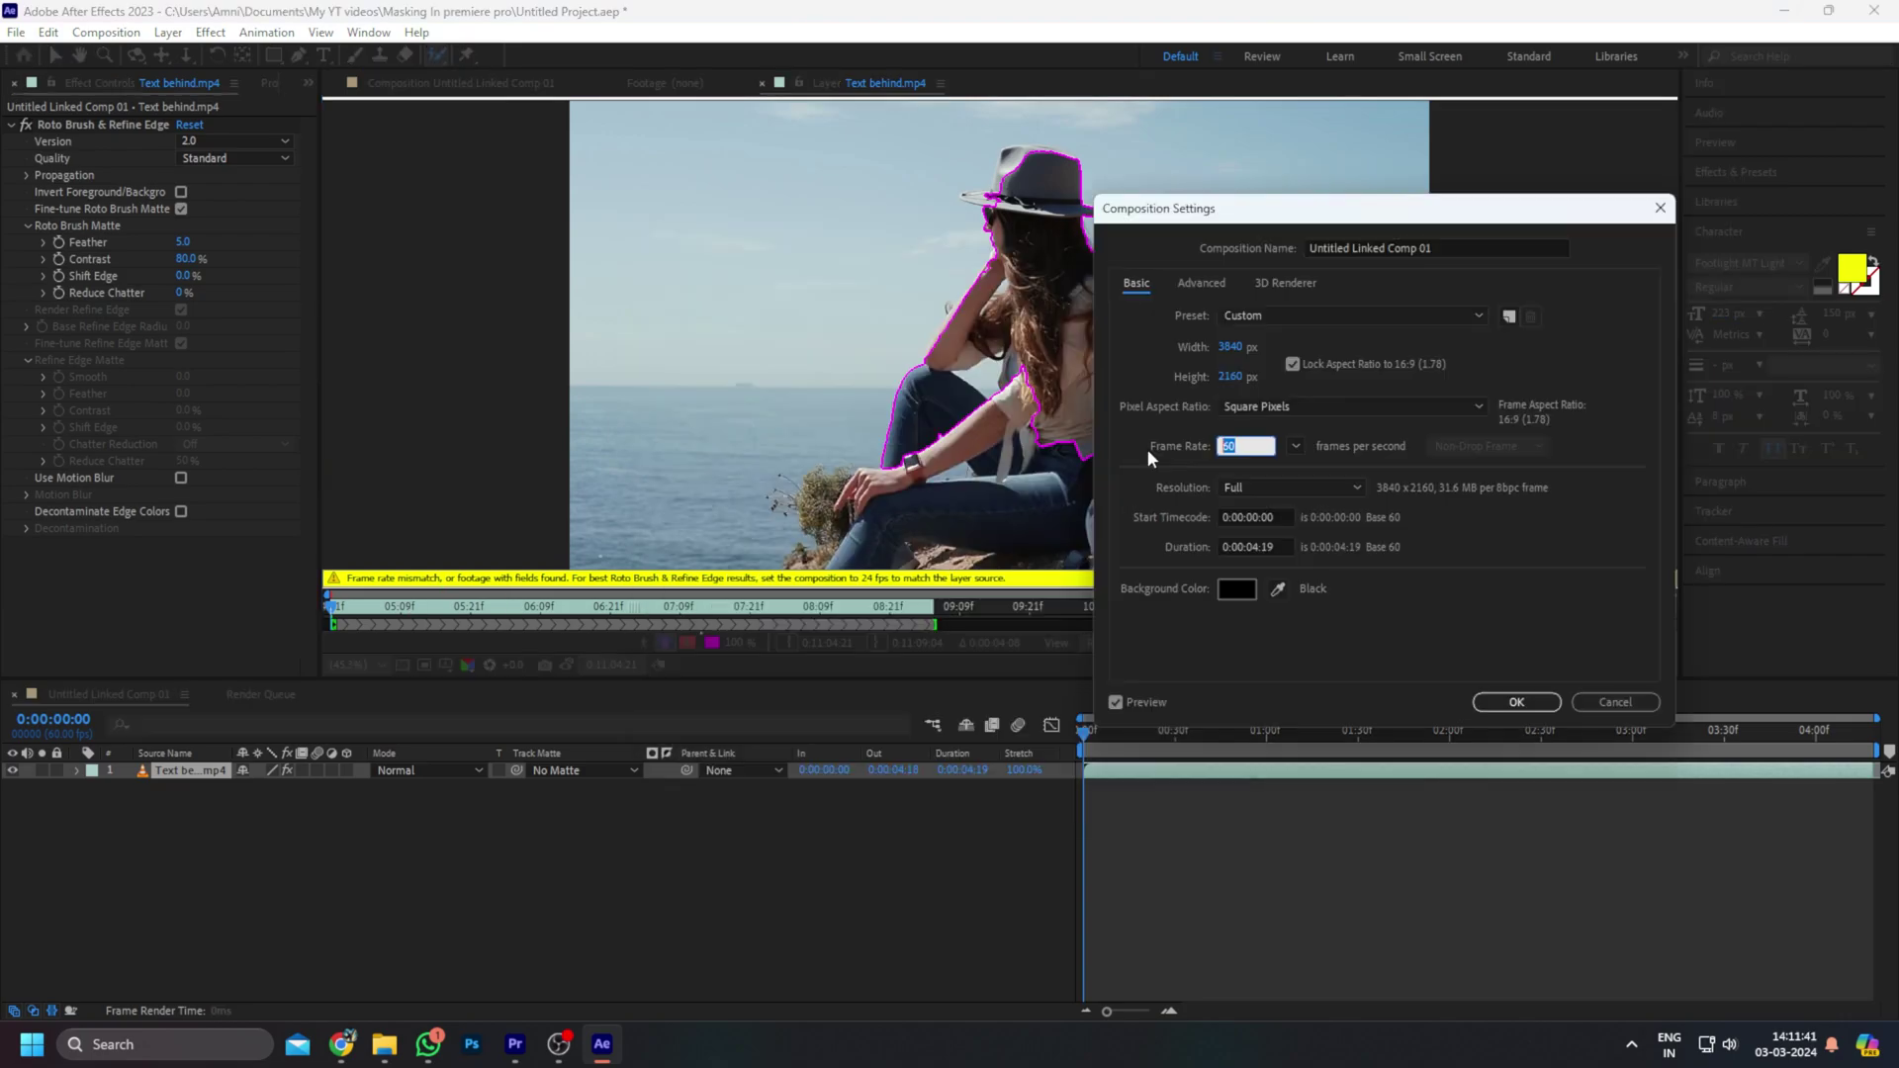
key(Return)
drag(1031, 381, 864, 549)
key(slash)
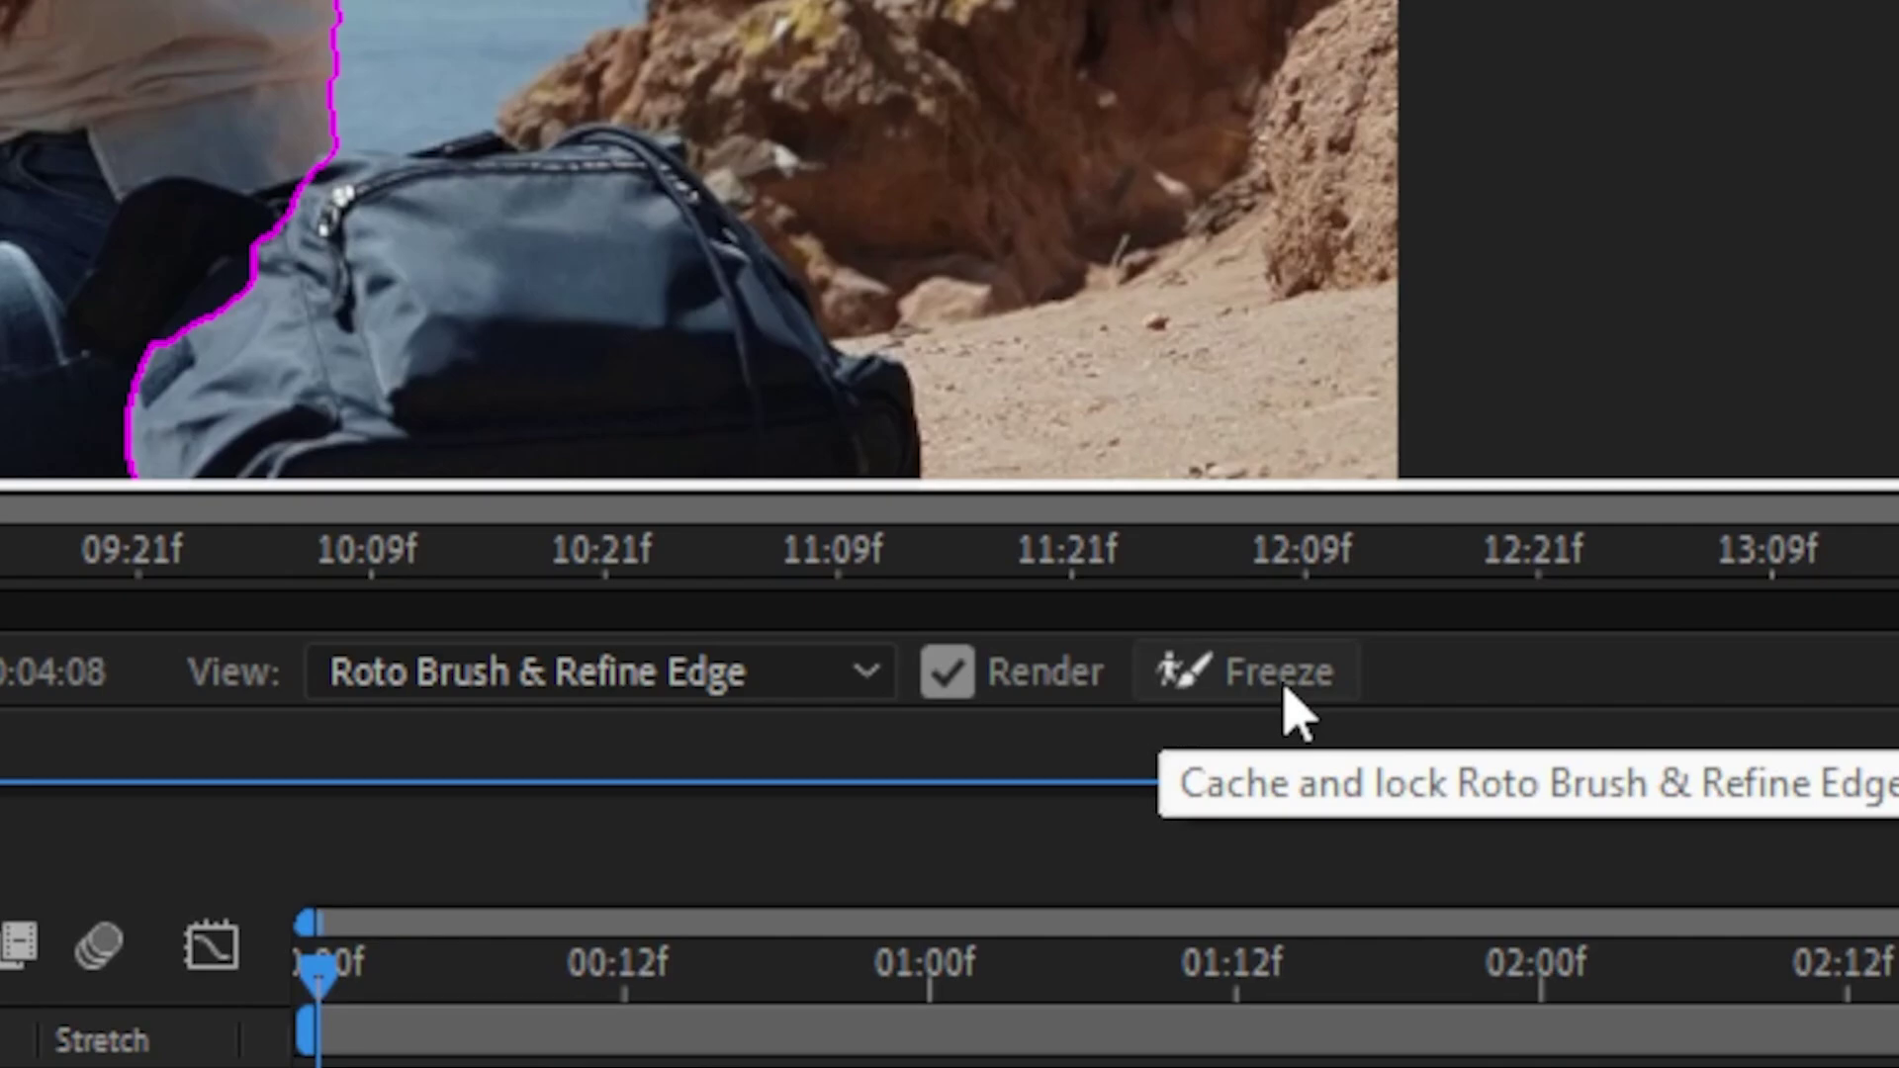
Freeze the Roto Brush matte across the whole clip from the Layer panel
click(1375, 643)
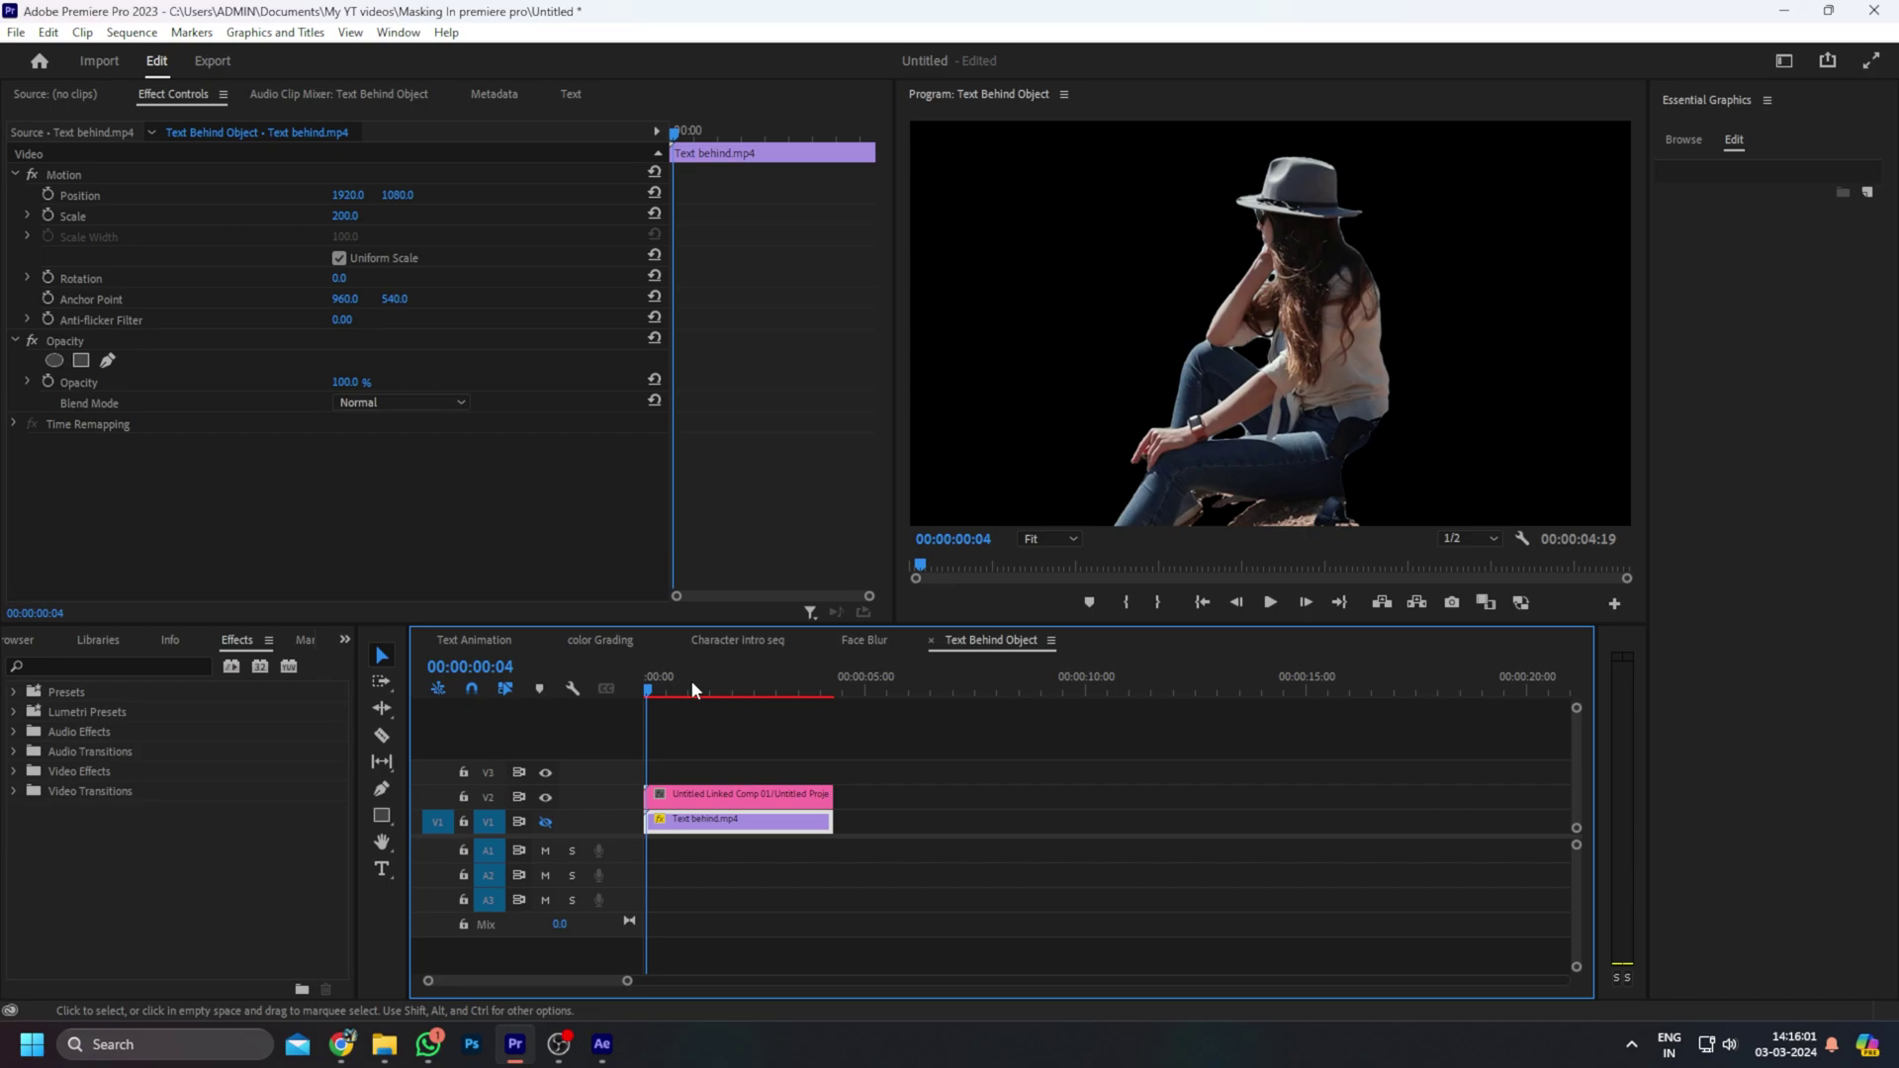
key(space)
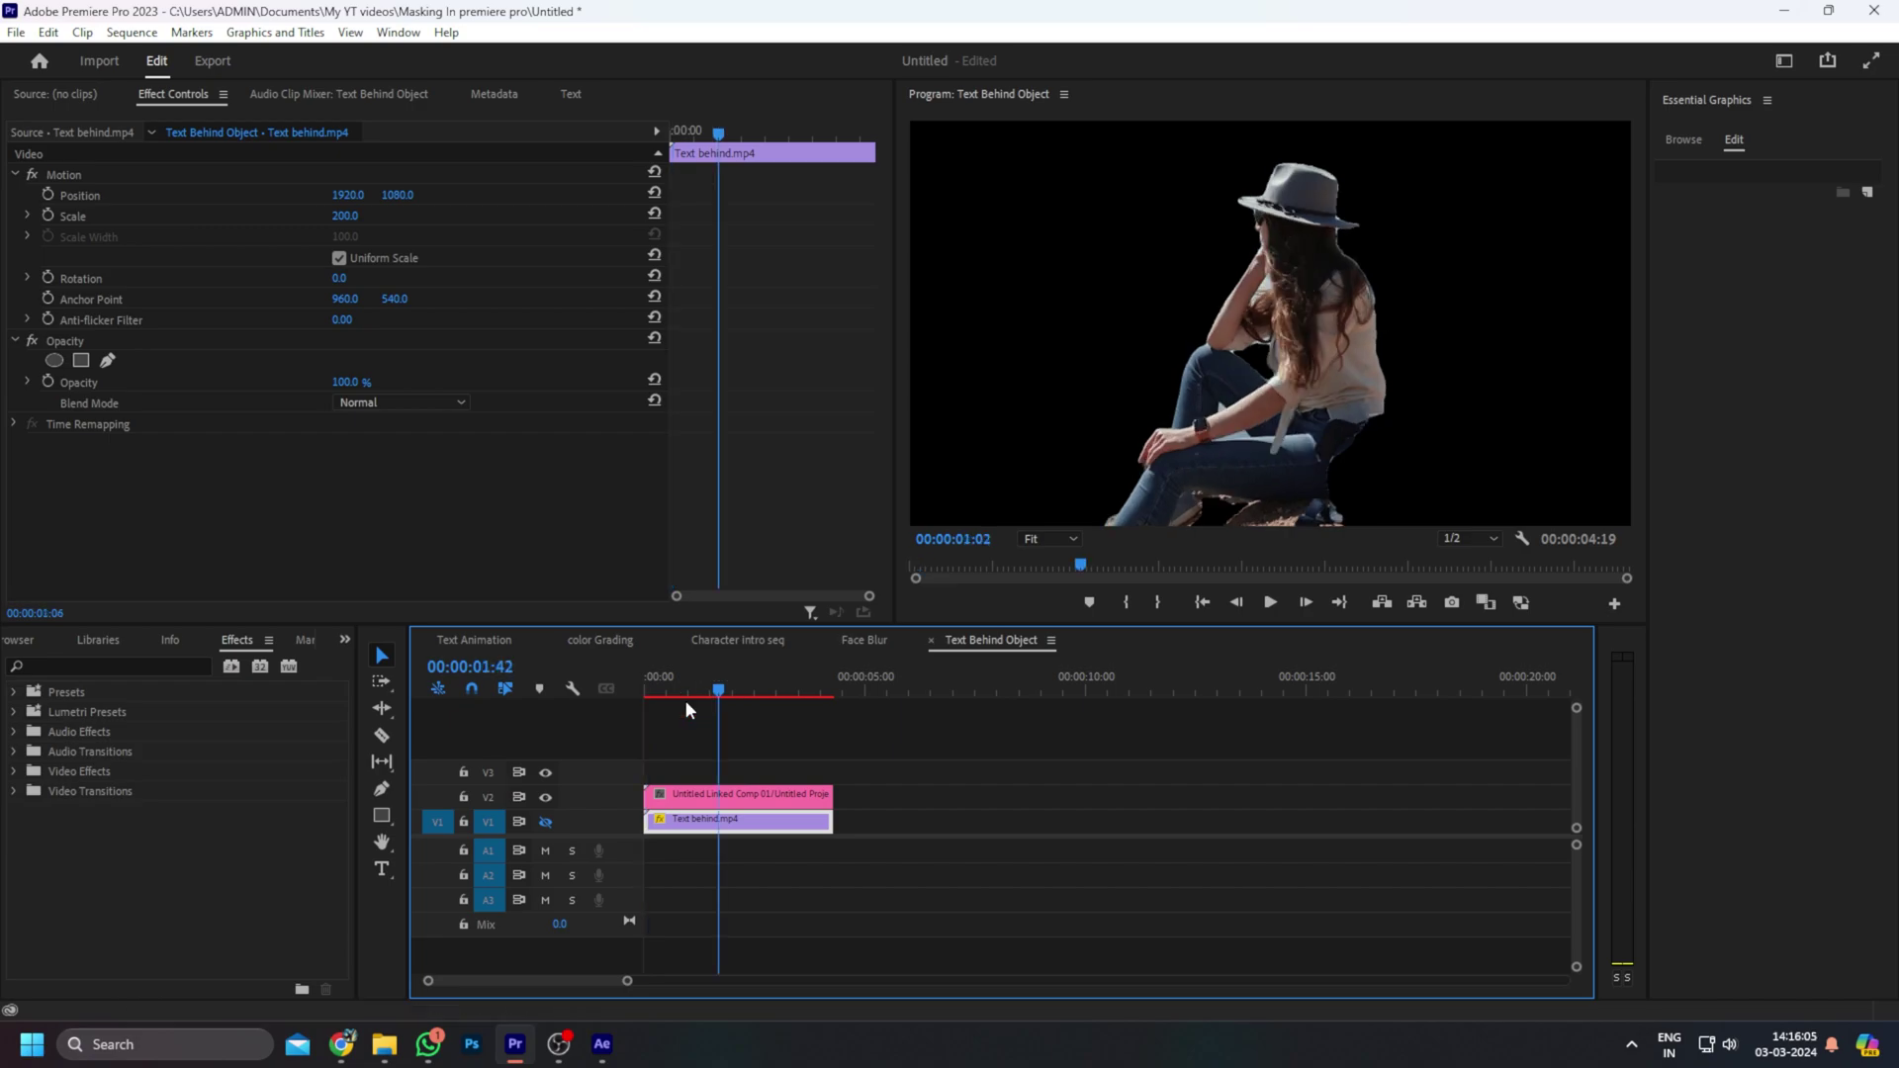